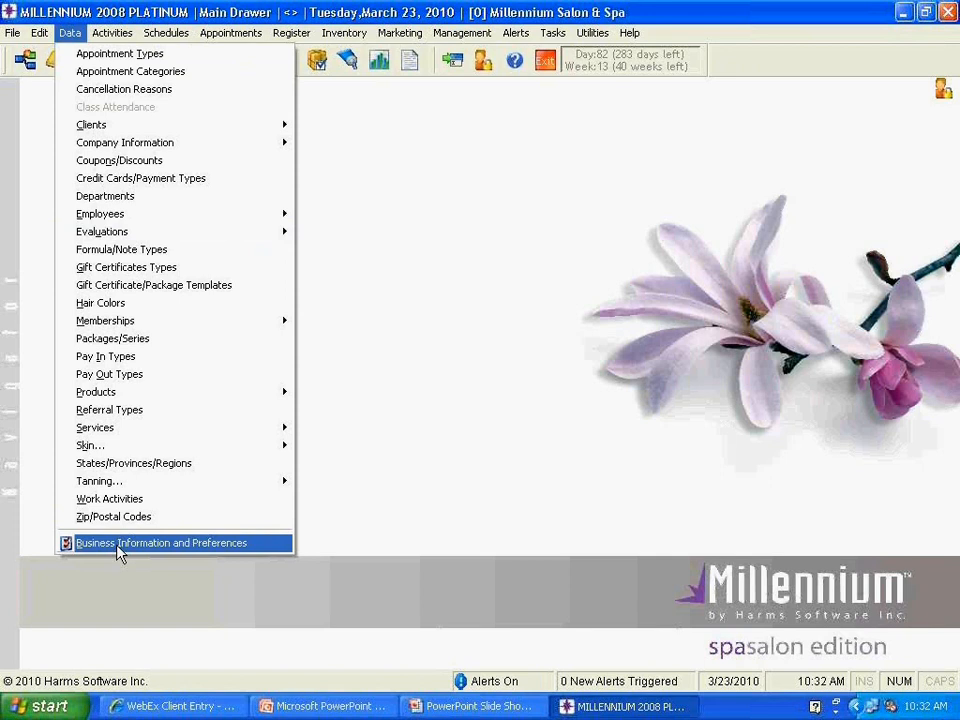
- Open the business information and preferences for editing and view the appointment increment options under the Appointments preferences
left_click(118, 550)
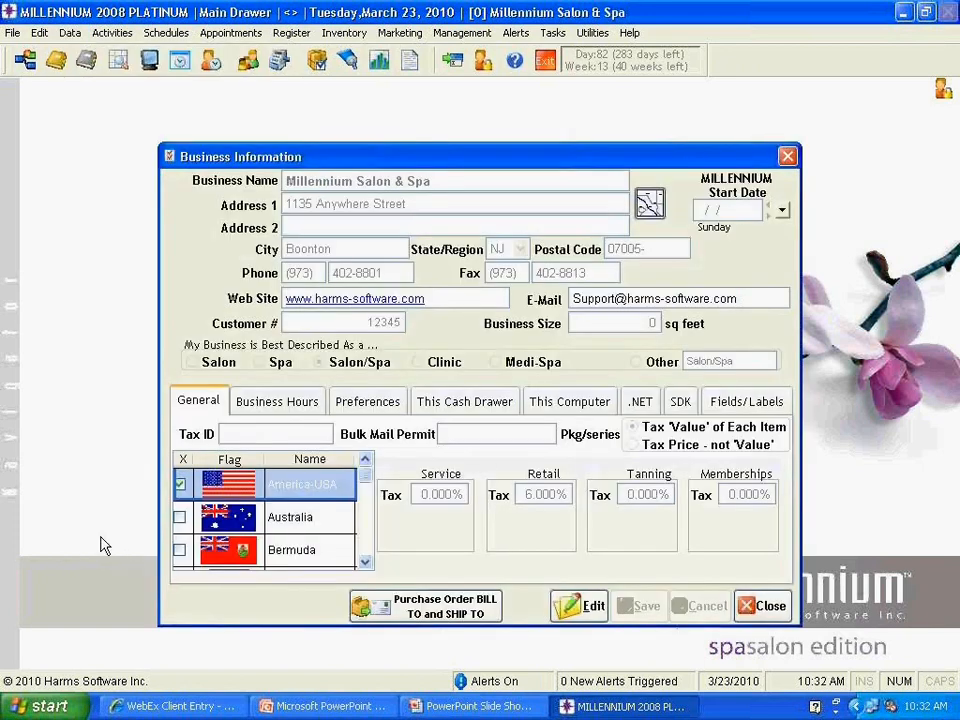
left_click(566, 609)
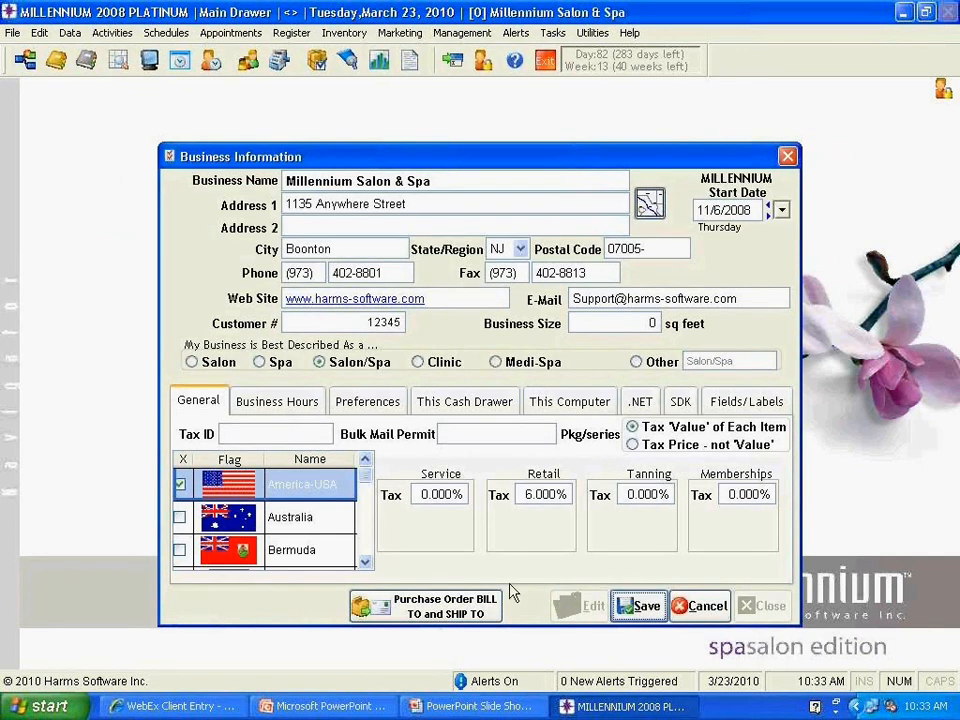
left_click(366, 403)
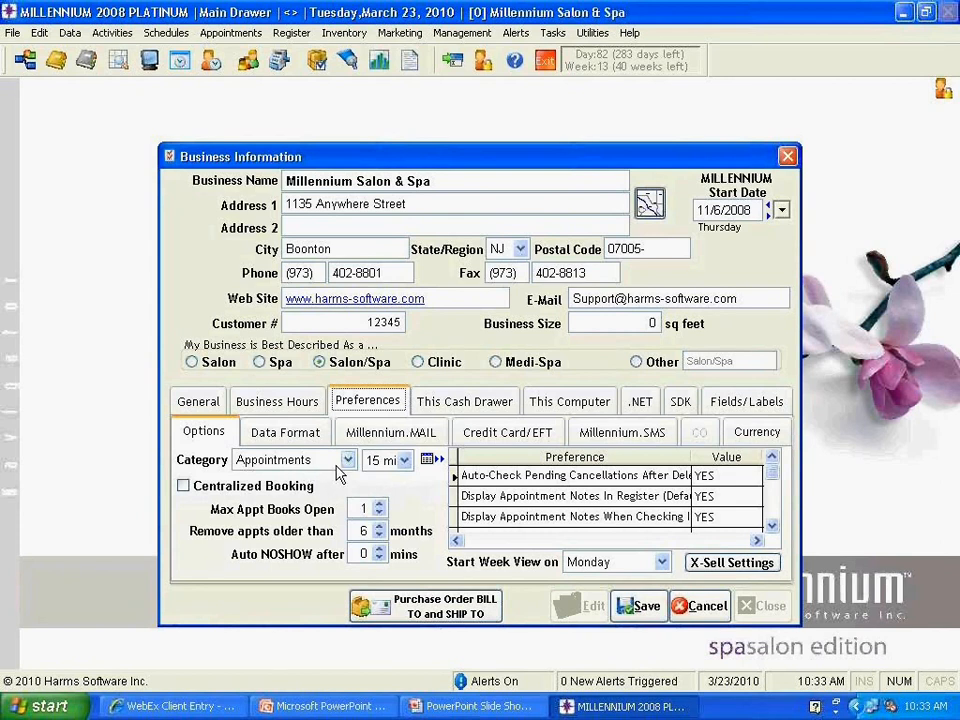
left_click(403, 466)
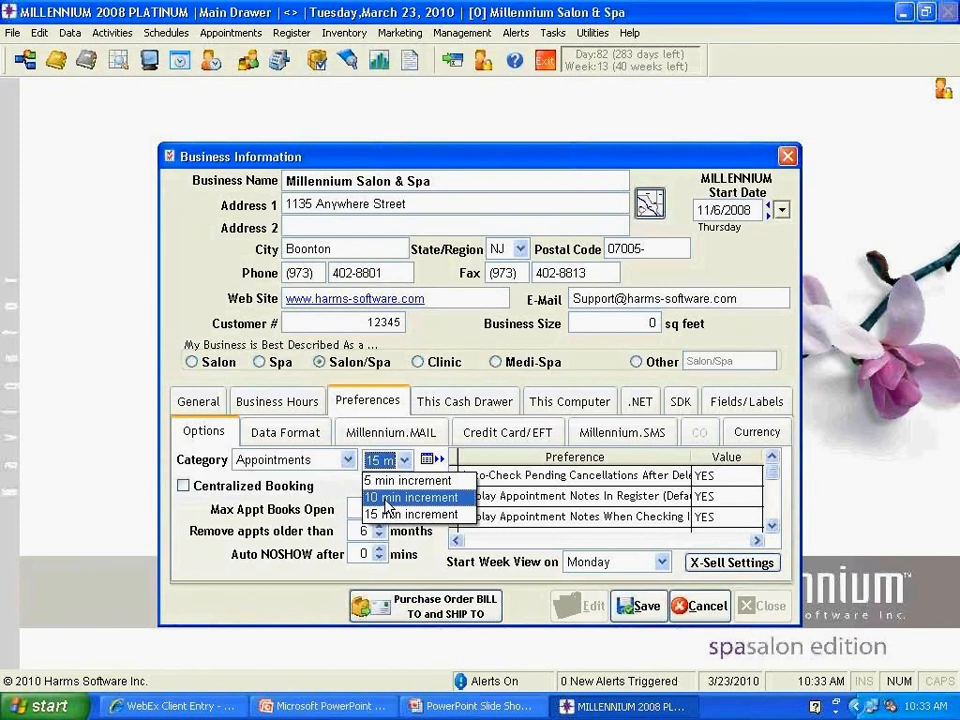
left_click(200, 513)
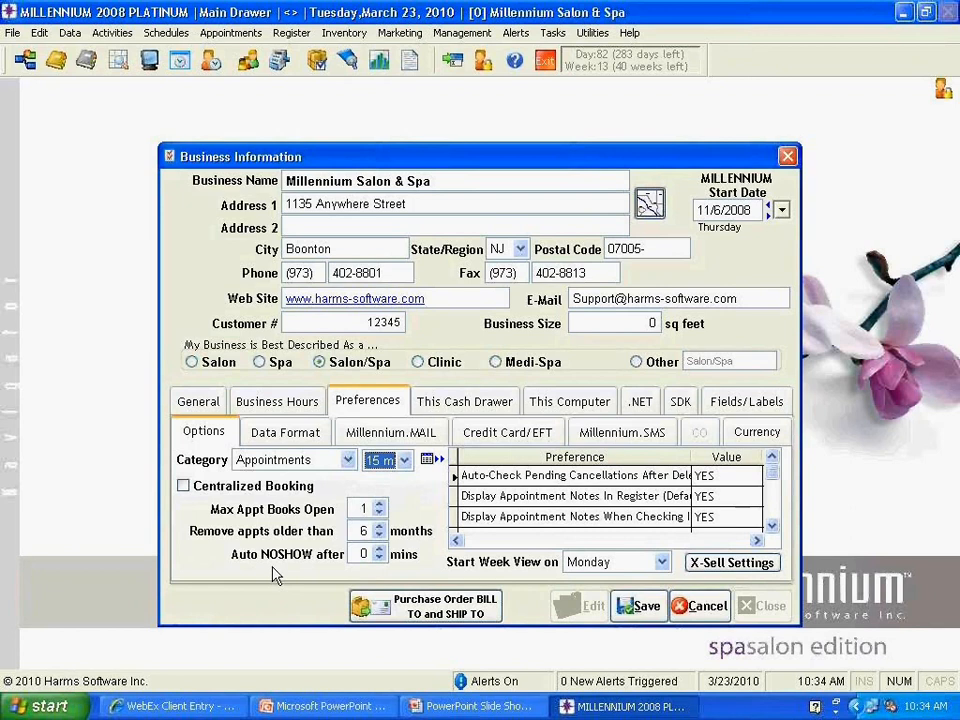
- Set the automatic no-show time for appointments to 30 minutes
left_click(380, 548)
left_click(380, 548)
left_click(380, 548)
left_click(380, 548)
left_click(380, 548)
left_click(380, 549)
left_click(380, 549)
left_click(380, 548)
left_click(380, 548)
left_click(380, 548)
left_click(380, 548)
left_click(380, 548)
left_click(380, 548)
left_click(380, 548)
left_click(380, 548)
left_click(380, 548)
left_click(380, 548)
left_click(380, 548)
left_click(380, 548)
left_click(380, 548)
left_click(380, 548)
left_click(380, 548)
left_click(380, 548)
left_click(380, 548)
left_click(380, 548)
left_click(380, 548)
left_click(380, 548)
left_click(380, 548)
left_click(380, 548)
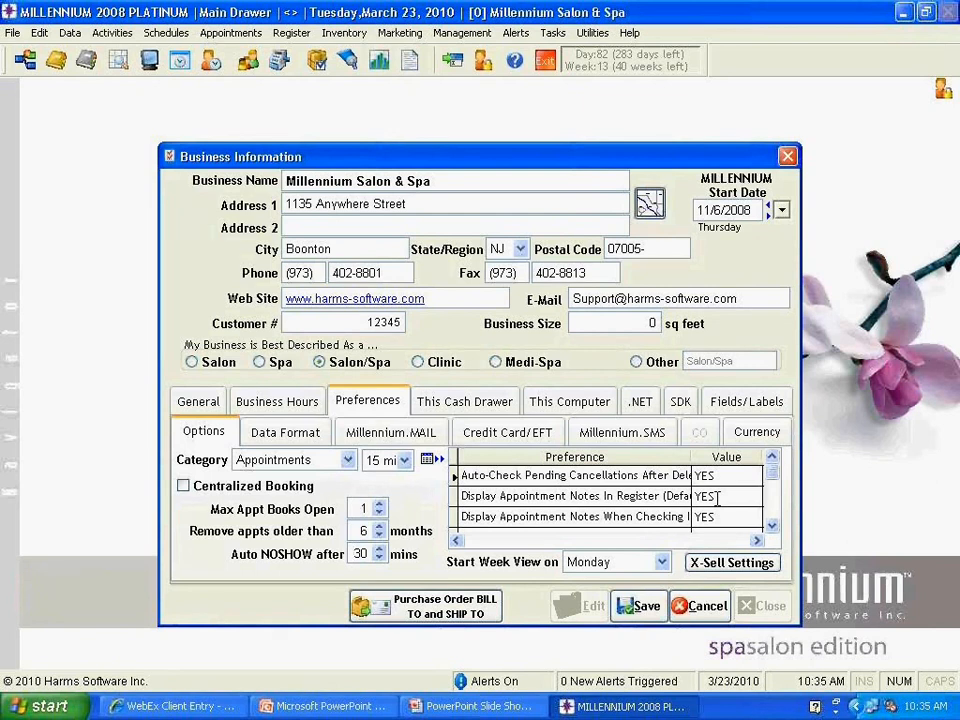
- Examine the Appointments preference list and its values, including the workticket notes and formulas settings
left_click(773, 527)
left_click(773, 527)
left_click(773, 527)
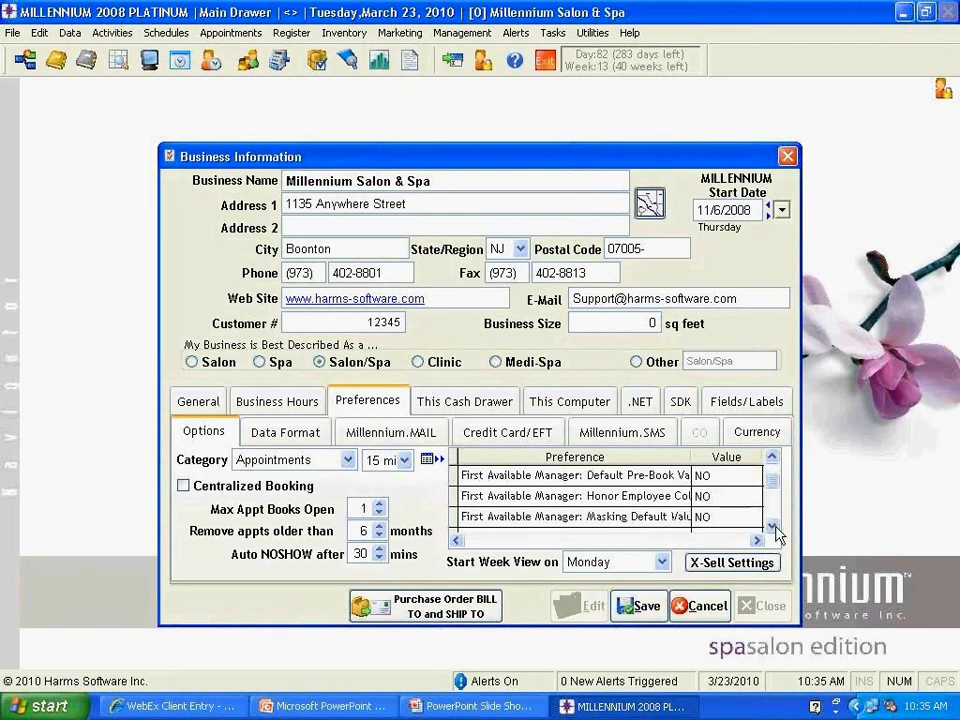
left_click(773, 527)
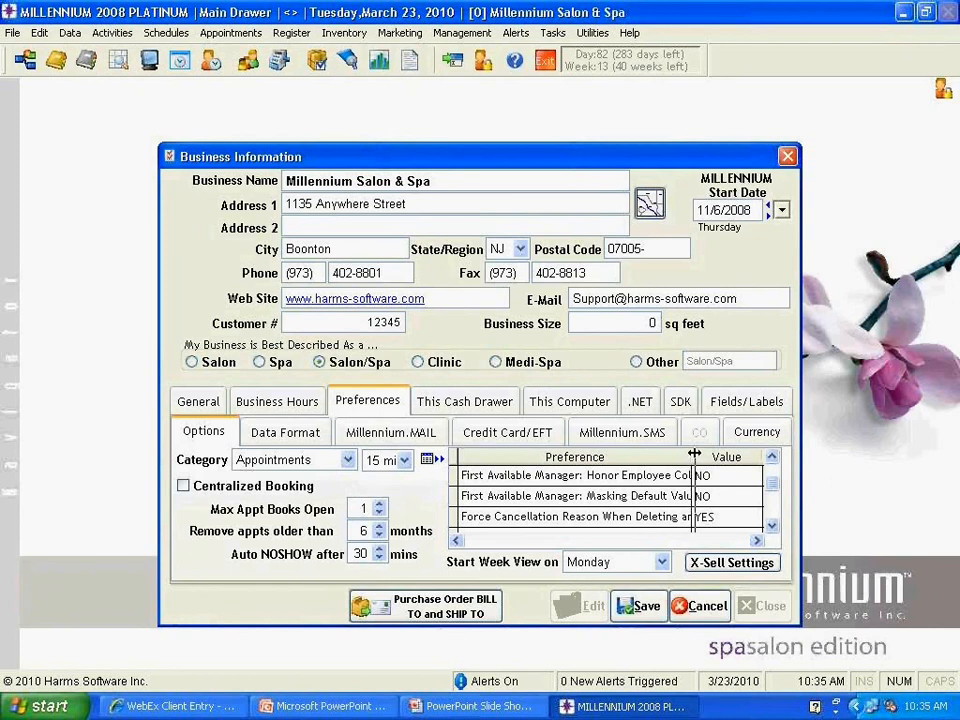
left_click_drag(692, 454, 696, 454)
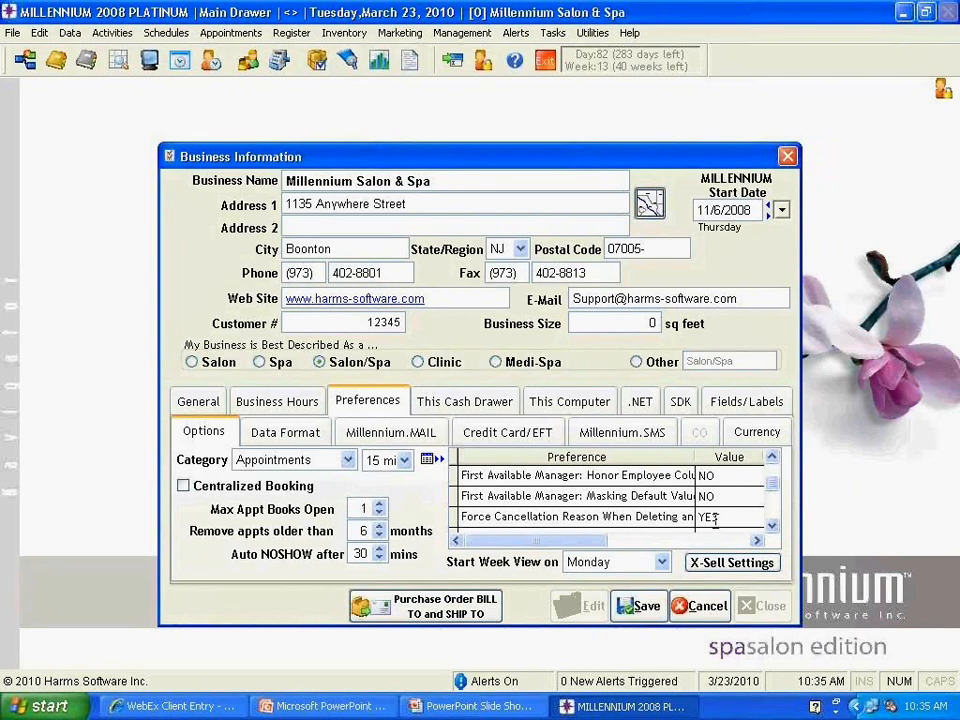
left_click(771, 526)
left_click(771, 528)
left_click(771, 528)
left_click(771, 528)
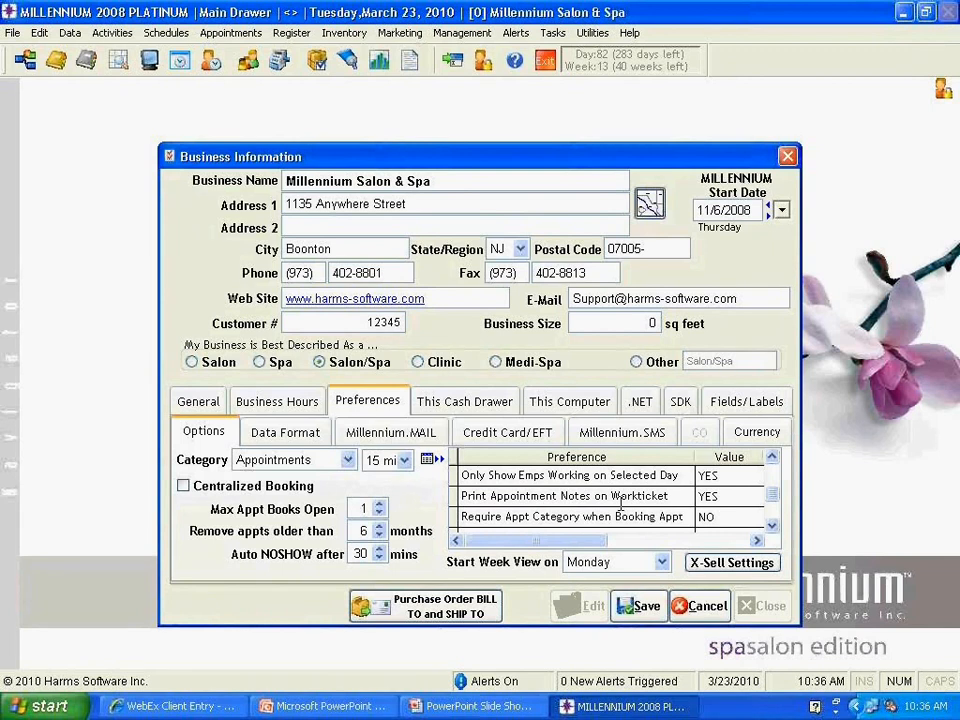
left_click(677, 495)
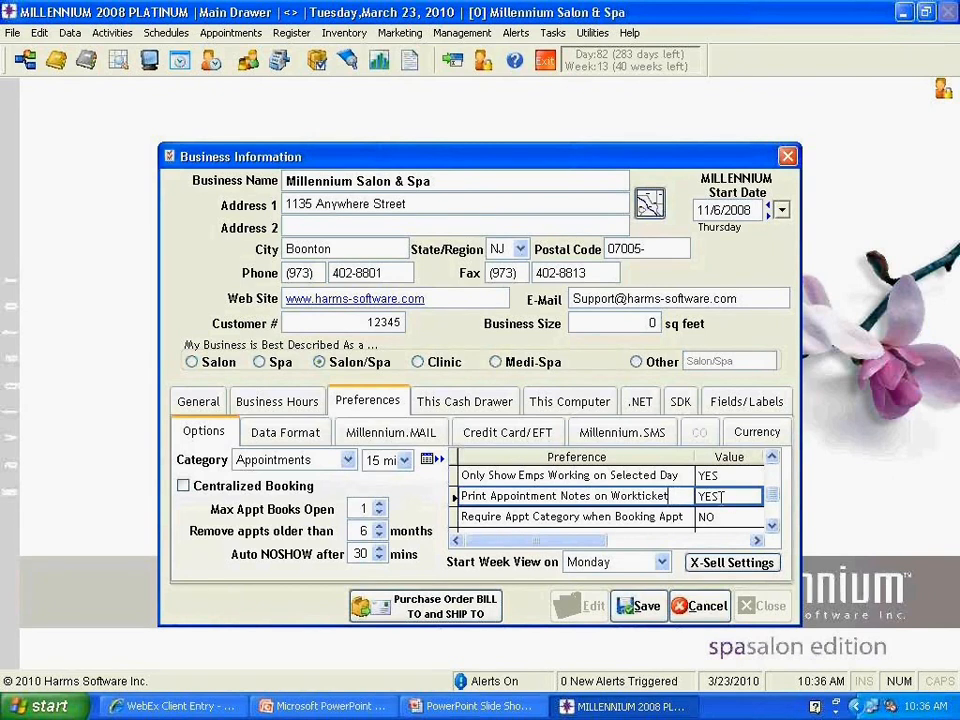
left_click(772, 528)
left_click(772, 528)
left_click(772, 528)
left_click(648, 496)
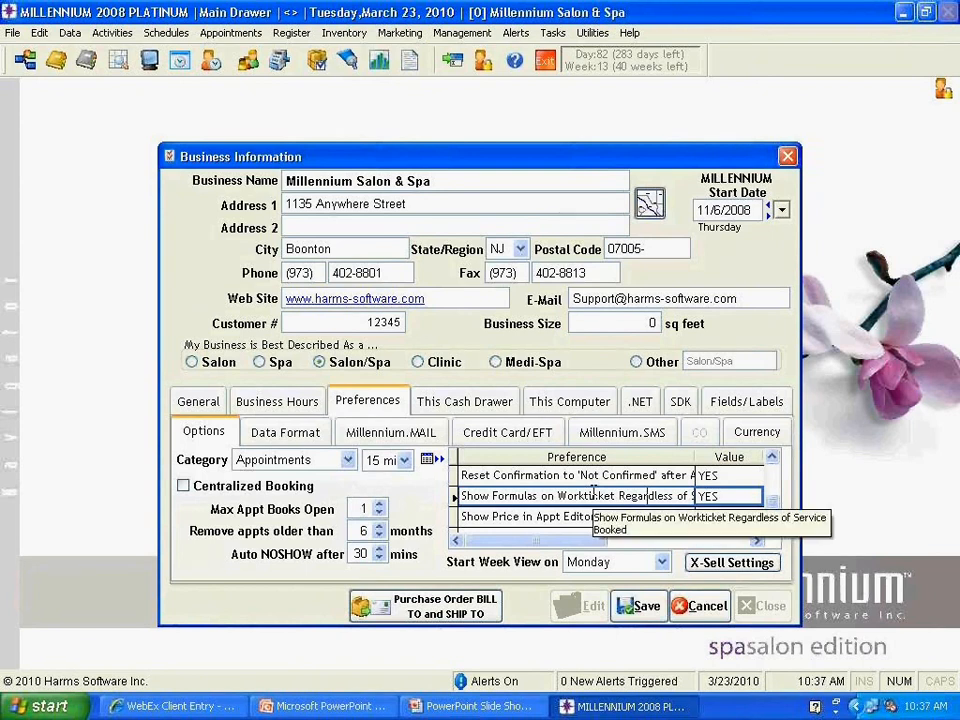
left_click(769, 528)
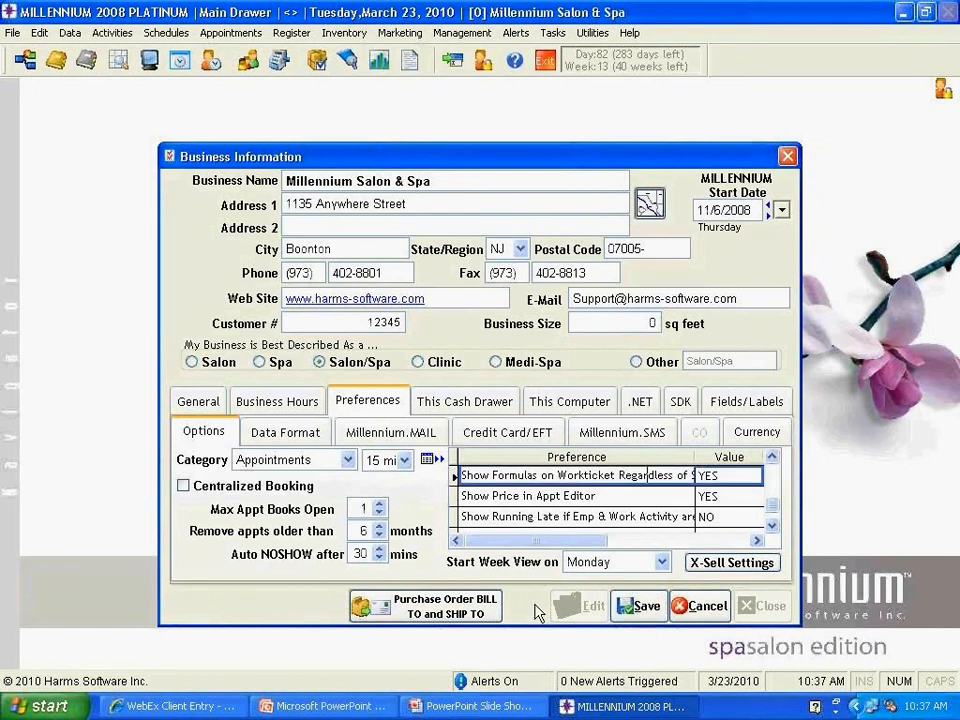
- Save the business information changes and close the Business Information window
left_click(643, 608)
left_click(764, 606)
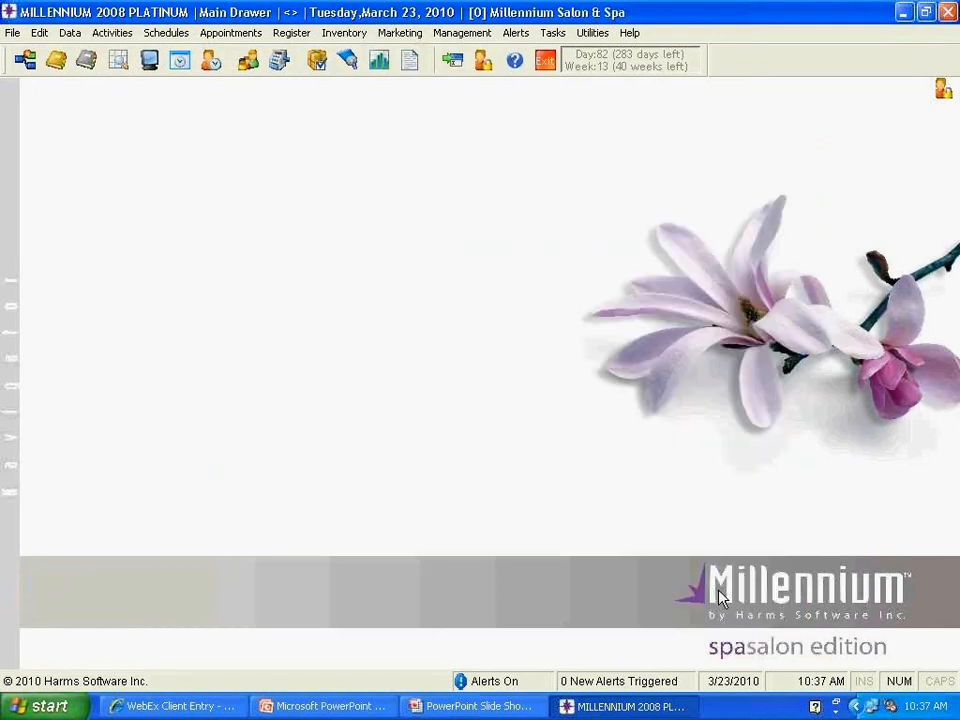
- Switch to the PowerPoint slide show, advance to the Appointment Book Navigation slide, and return to Millennium
key("alt+Tab")
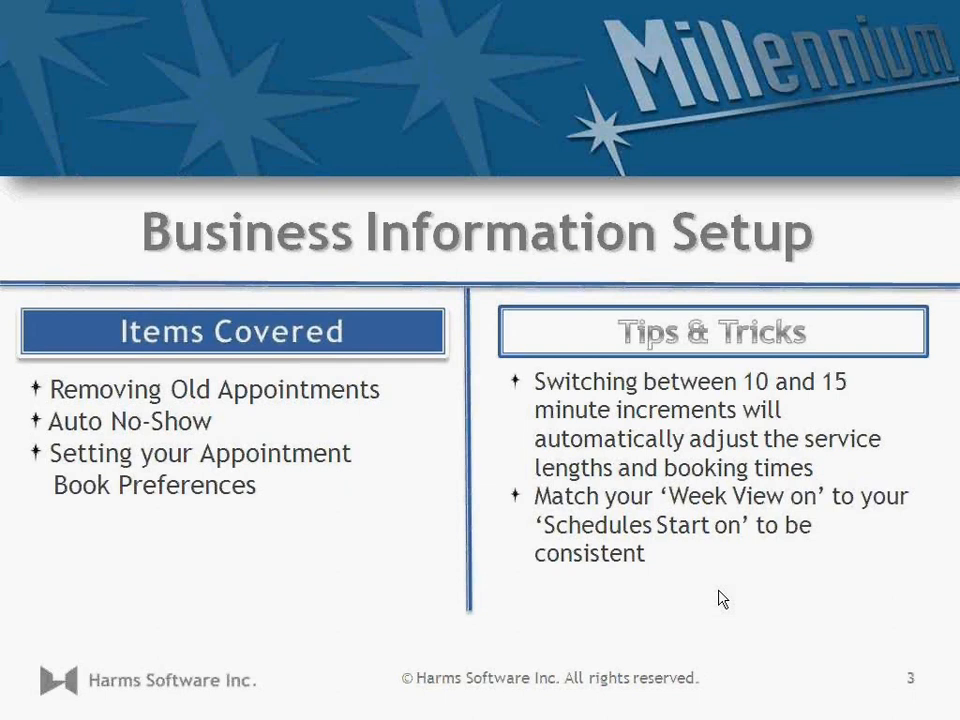
left_click(718, 591)
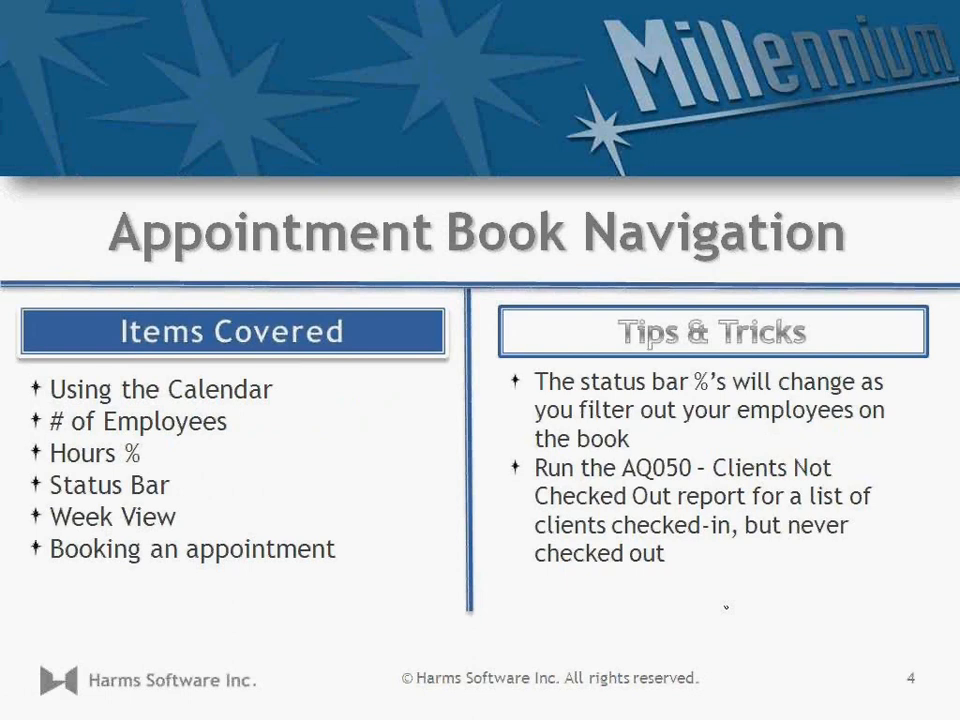
key("alt+Tab")
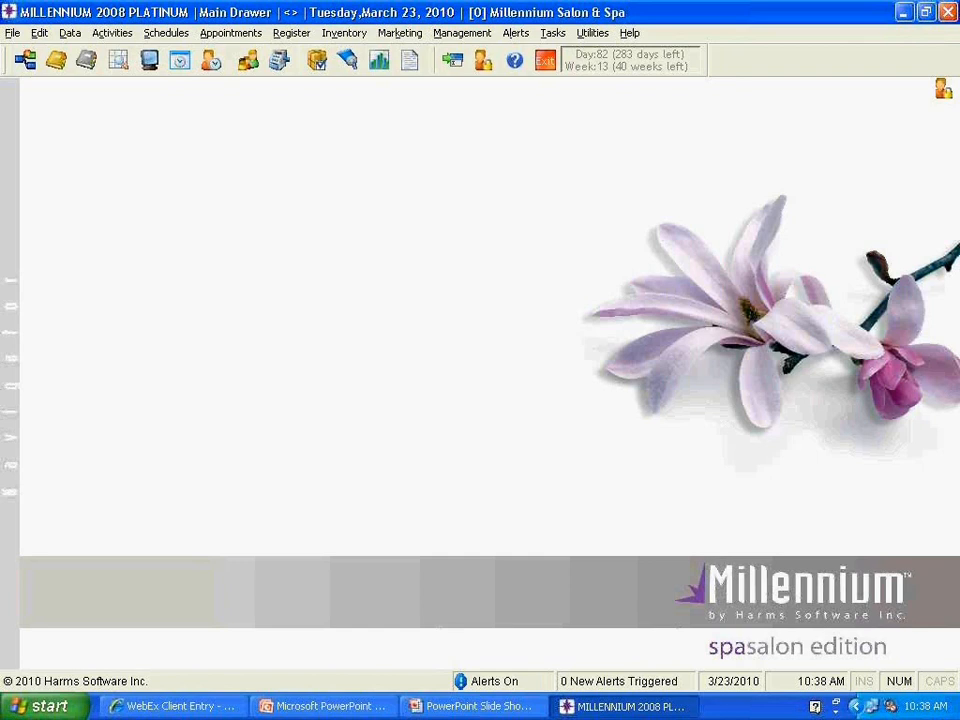
- Open the appointment book and view the morning appointments
left_click(56, 62)
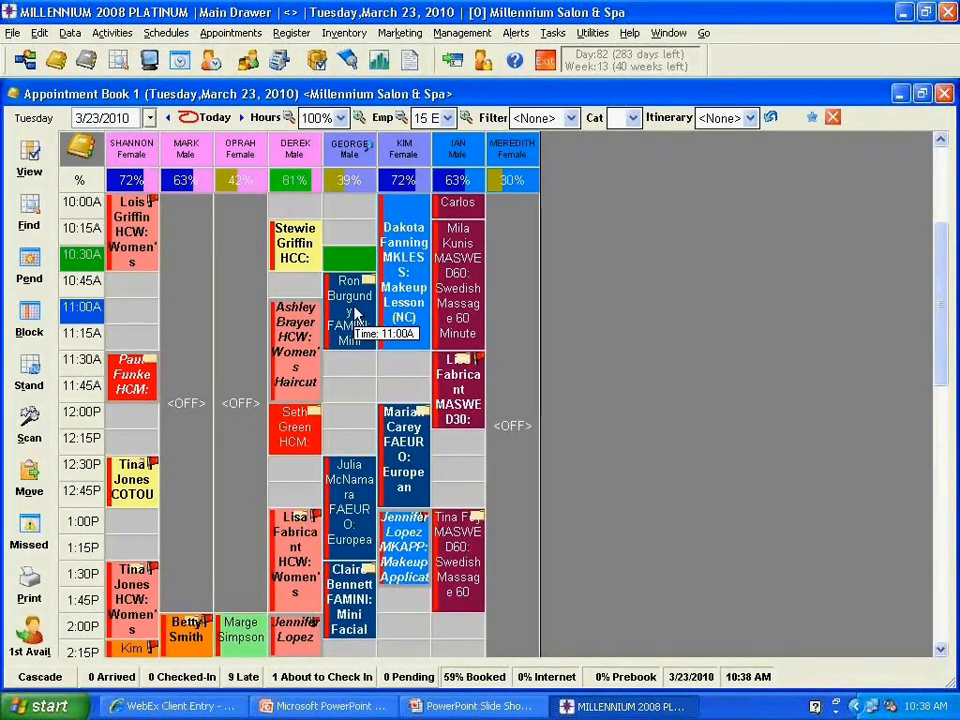
scroll(353, 313, "up", 3)
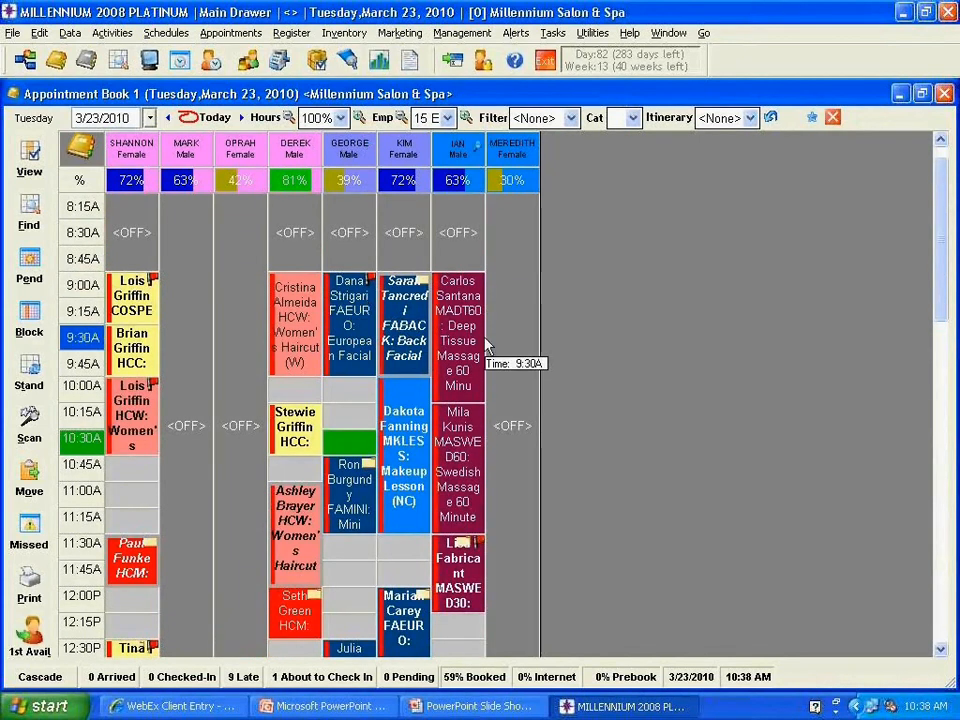
- View the appointment book for Friday, March 19, 2010 using the calendar, and return it to today's date
left_click(149, 118)
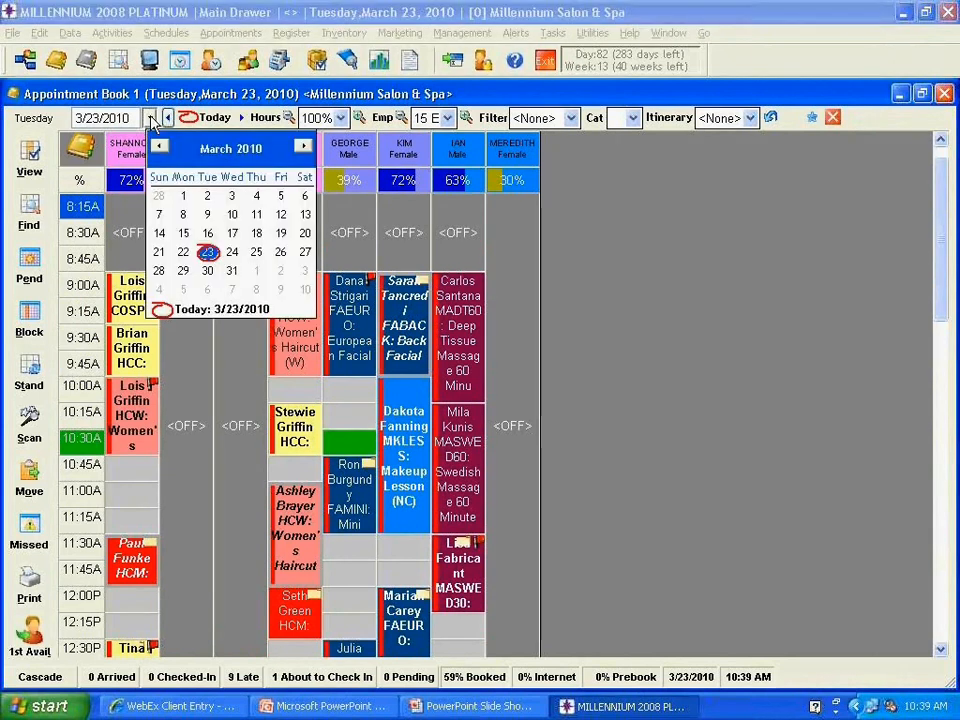
left_click(303, 147)
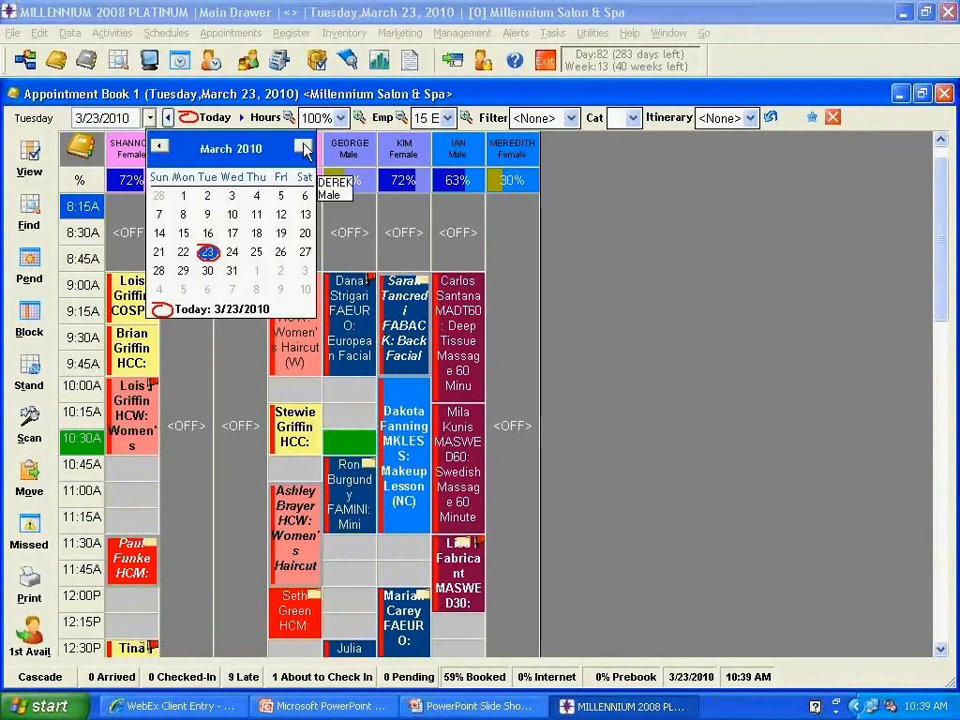
left_click(160, 147)
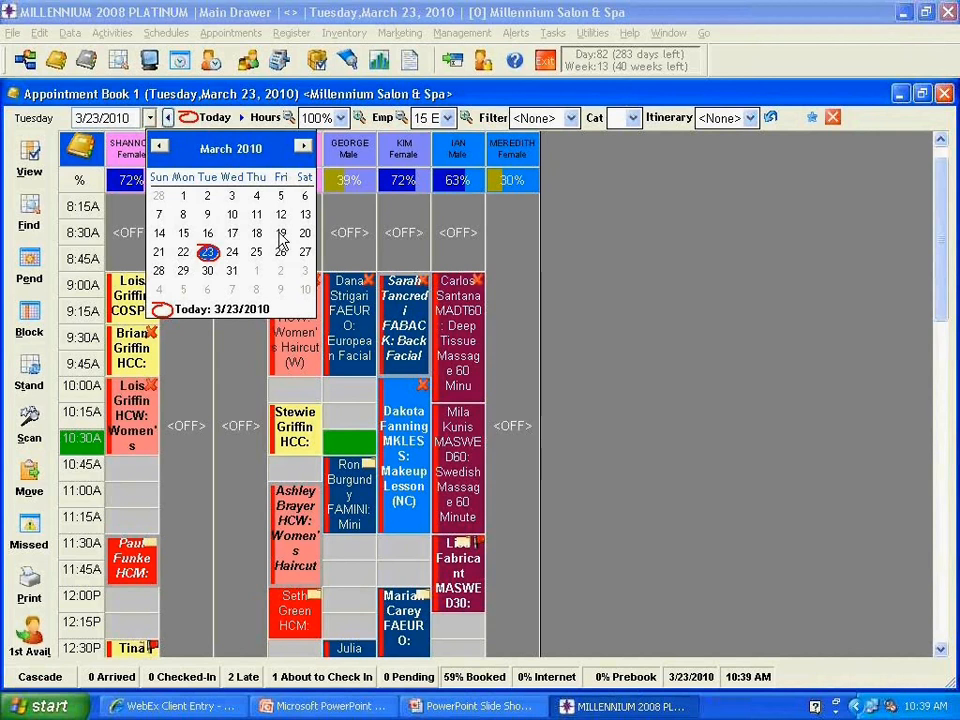
left_click(279, 234)
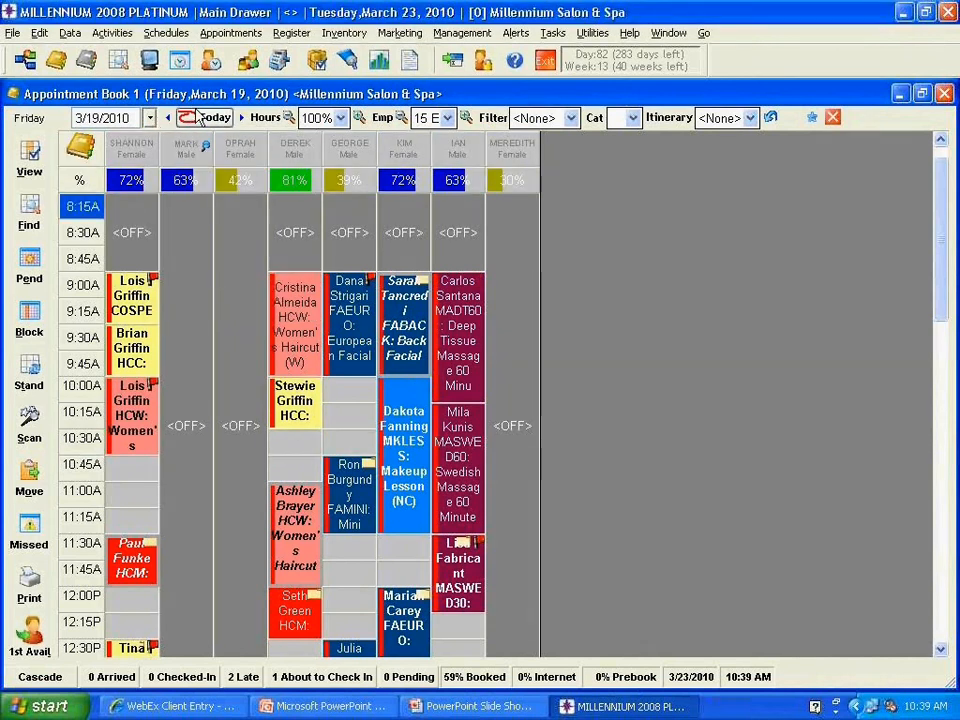
left_click(205, 119)
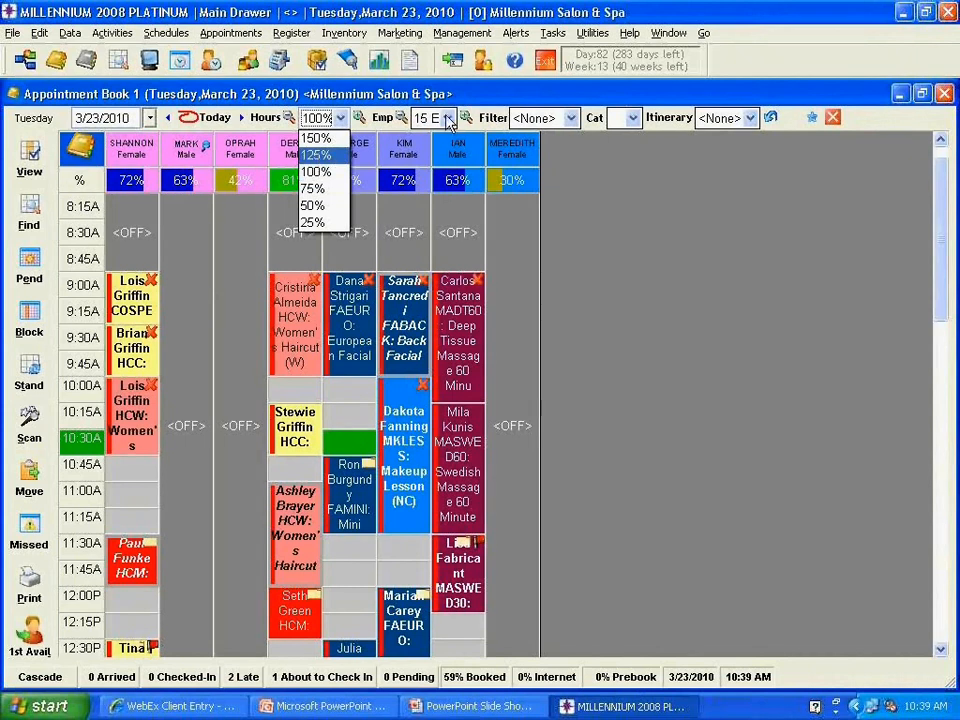
- Set the appointment book's hours zoom to 150% and the number of employees displayed to 10
left_click(316, 138)
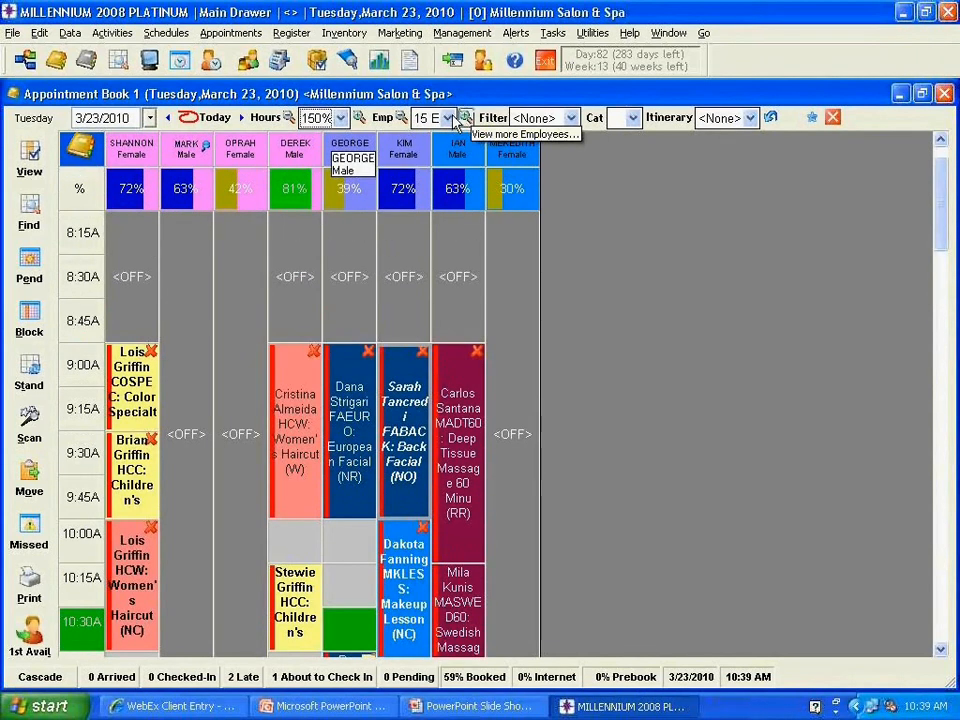
left_click(446, 118)
left_click(447, 140)
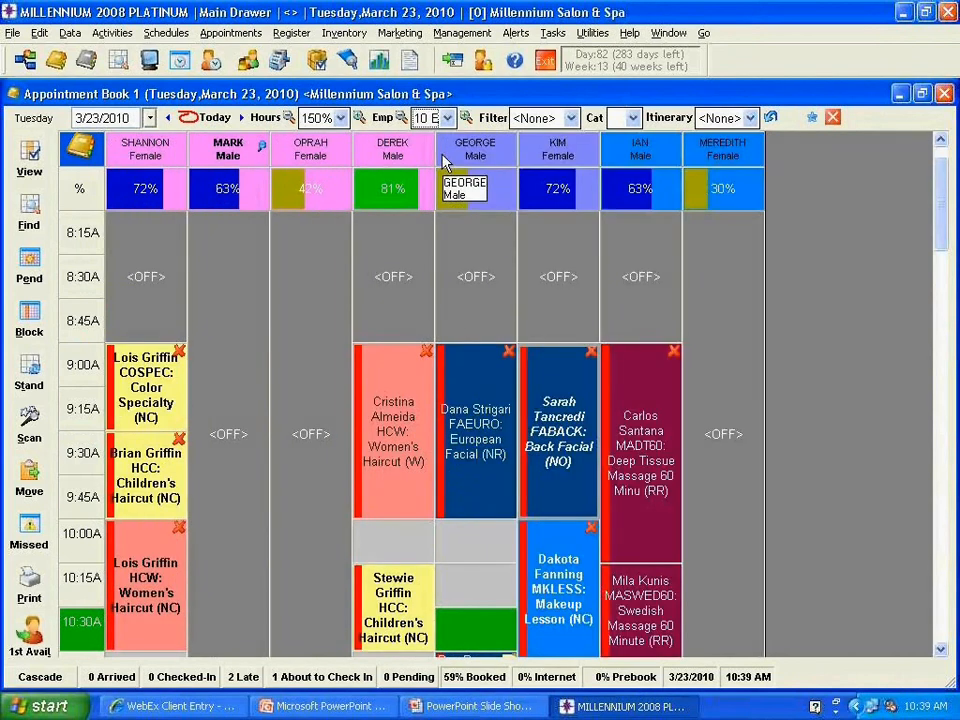
- Set the appointment book to display 15 employees with the hours zoom at 125%
left_click(444, 119)
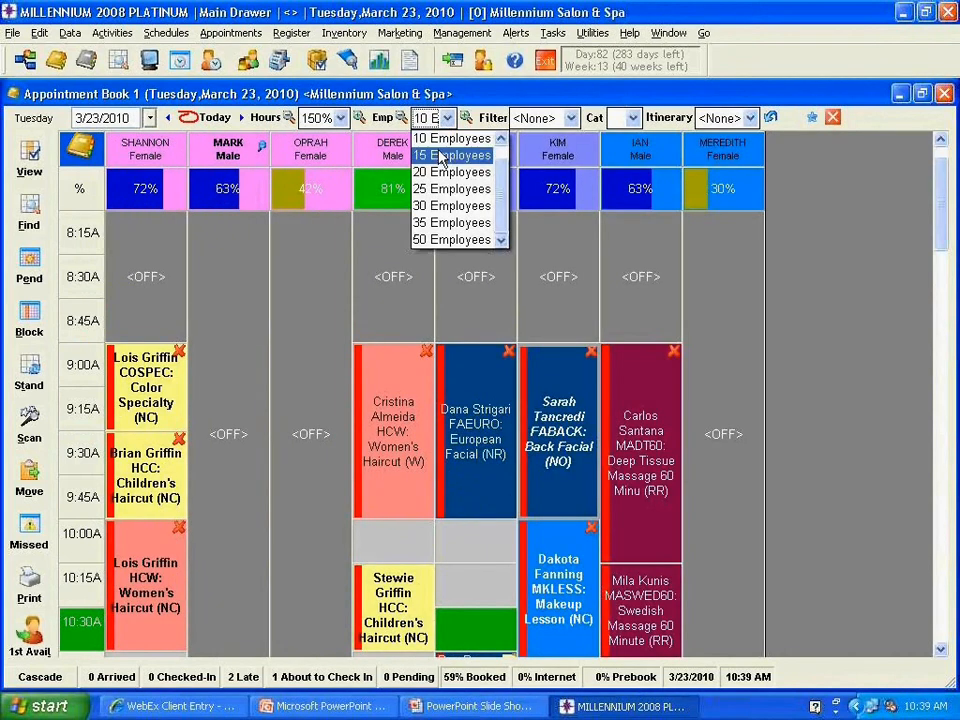
left_click(440, 156)
left_click(340, 118)
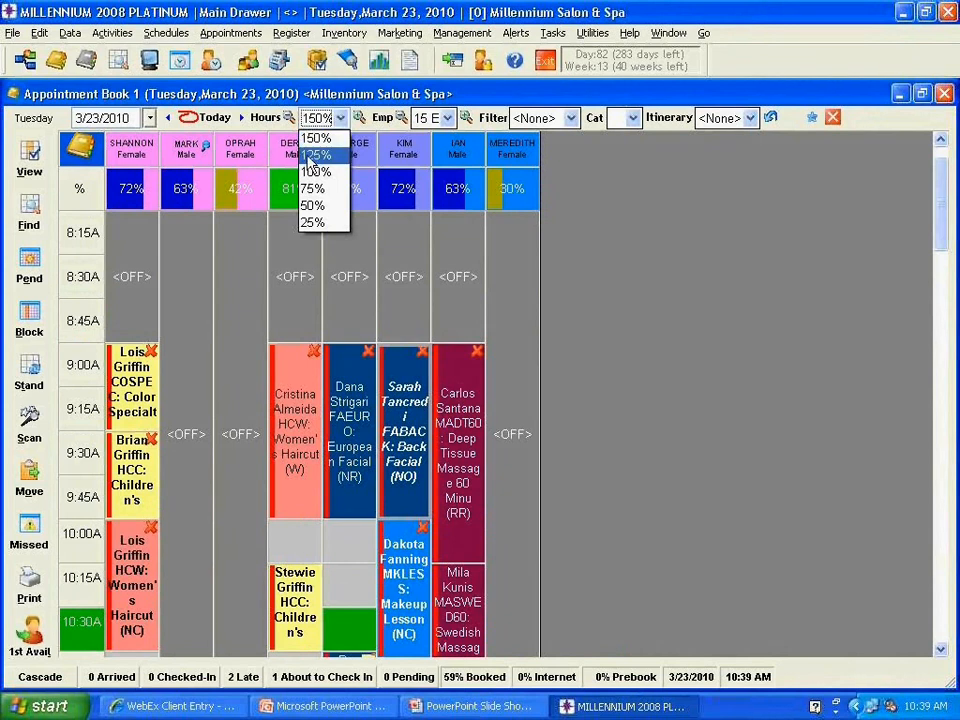
left_click(316, 157)
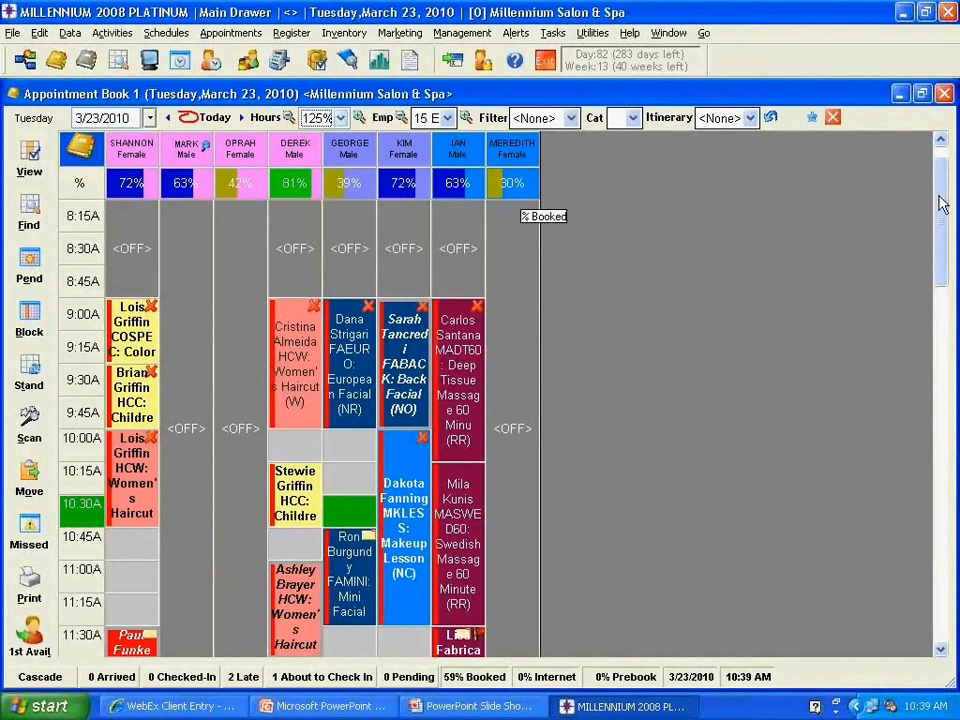
- Switch the appointment book's employee columns to Non-Cascade order and back to Cascade
scroll(940, 212, "down", 1)
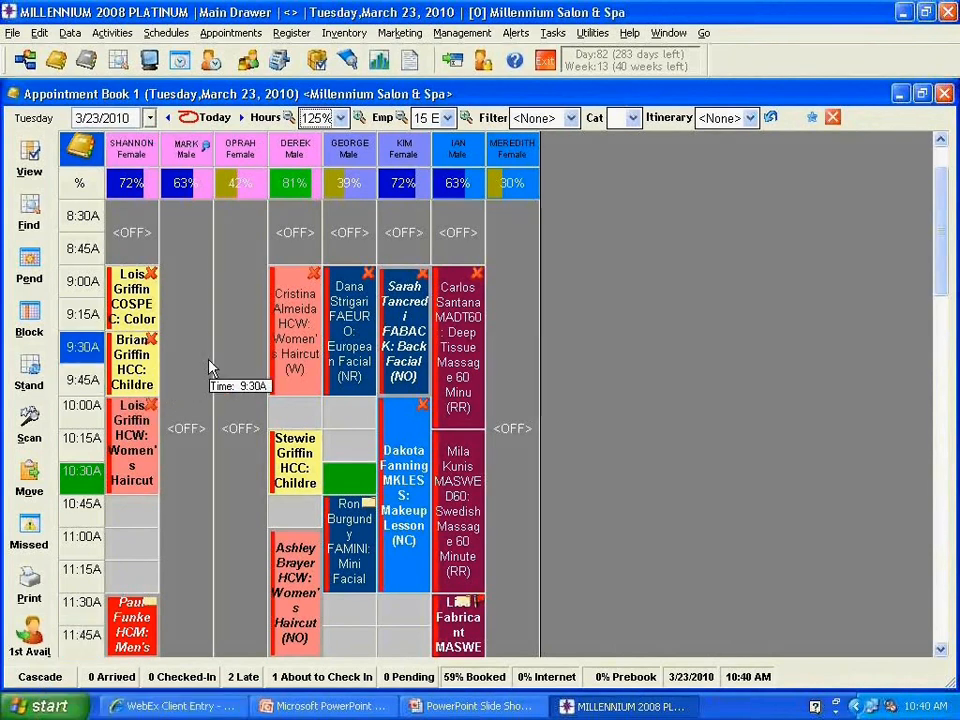
left_click(48, 678)
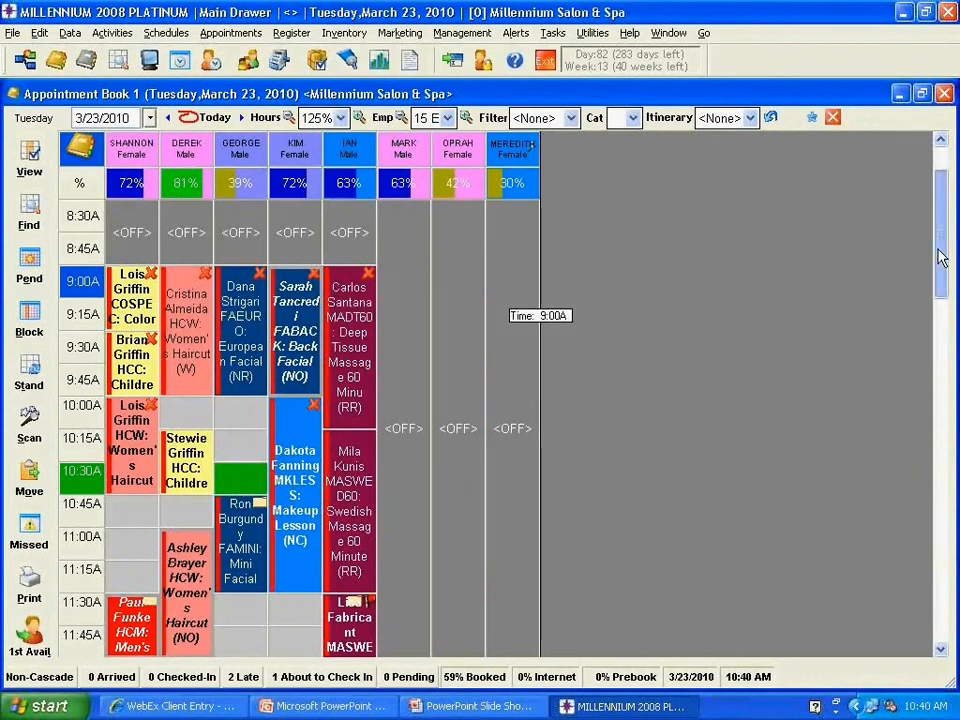
scroll(942, 270, "down", 3)
scroll(942, 272, "up", 3)
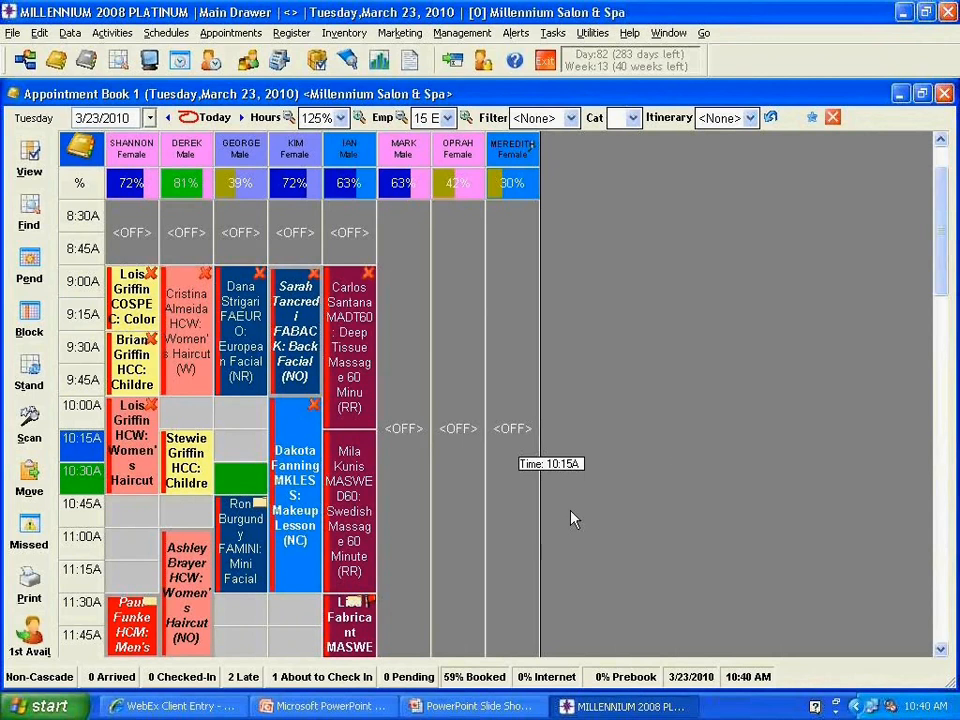
left_click(42, 678)
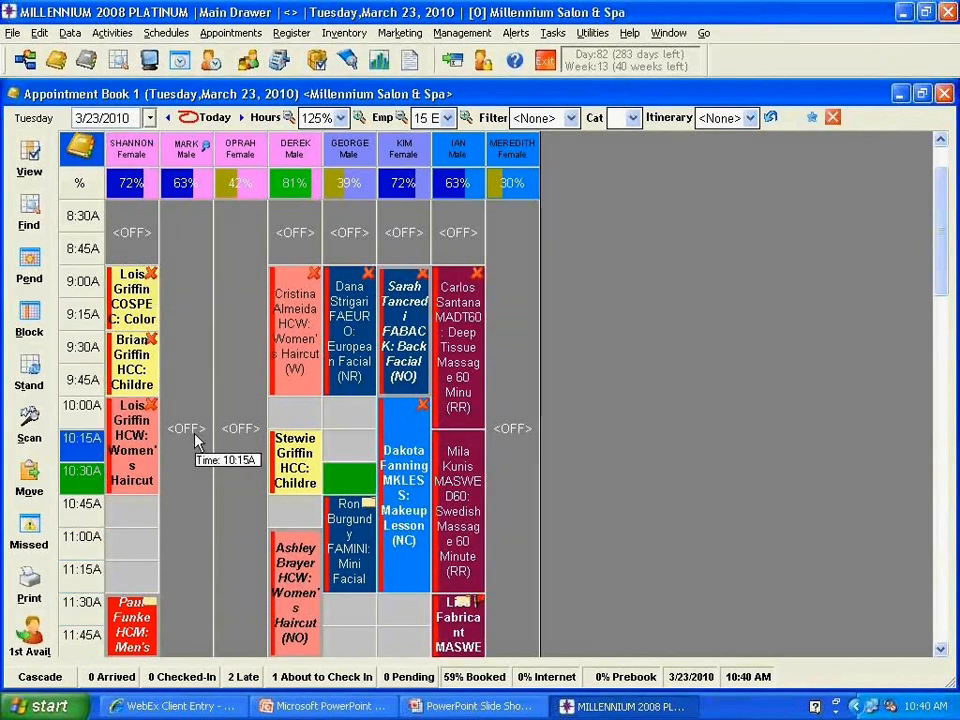
- View the list of clients about to check in within 15 minutes and close it
left_click(307, 677)
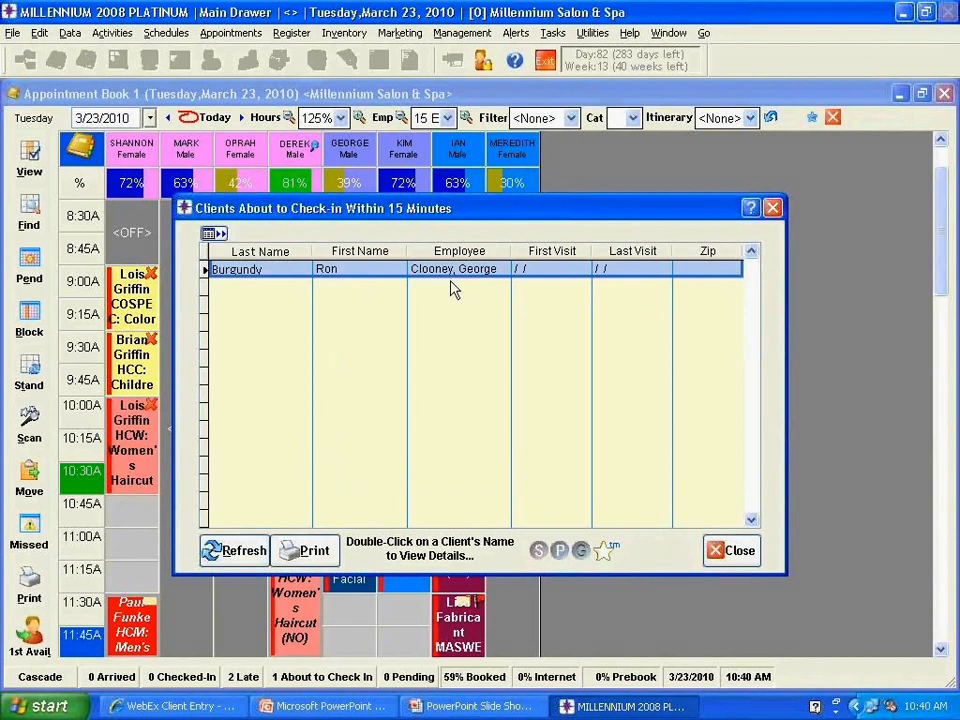
left_click(774, 208)
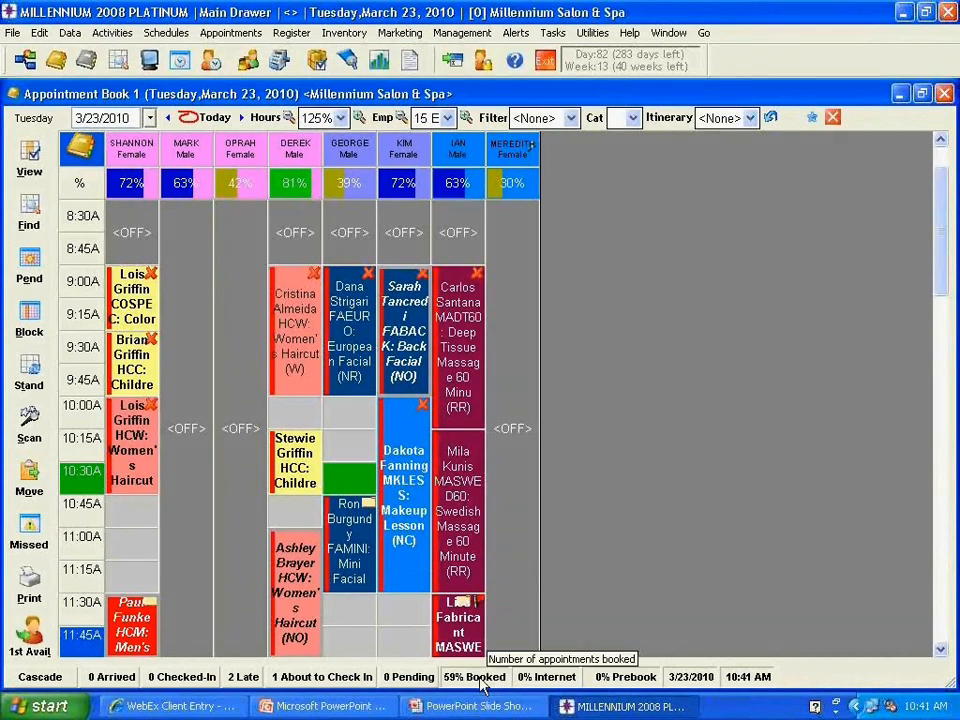
- Jump the appointment book one week ahead to 3/30/2010 and return to today's date
scroll(470, 688, "down", 1)
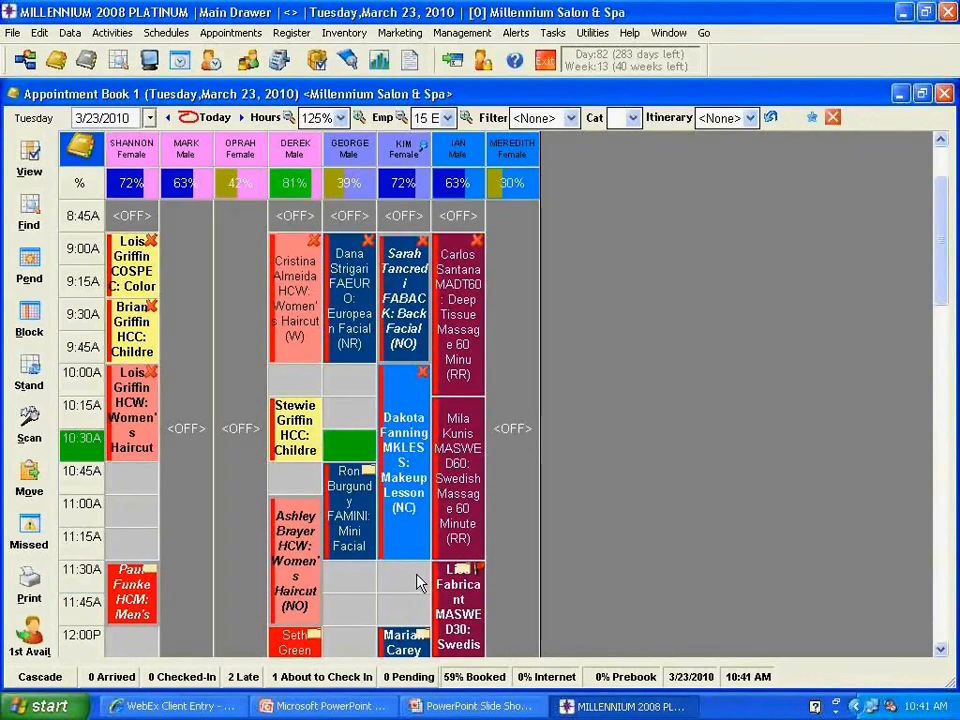
left_click(705, 36)
left_click(720, 56)
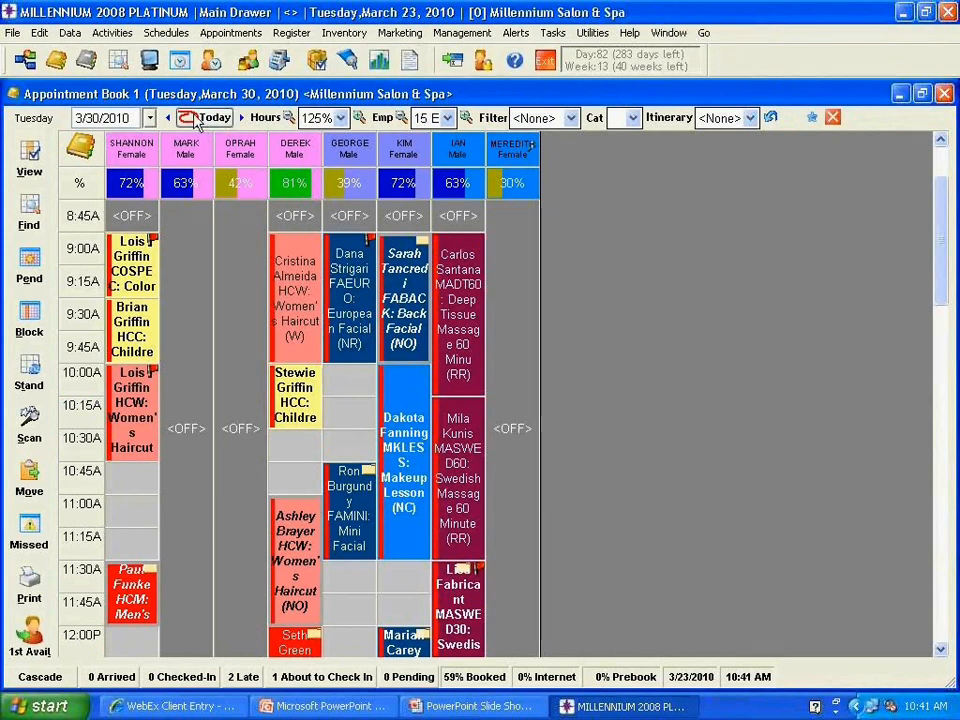
left_click(201, 121)
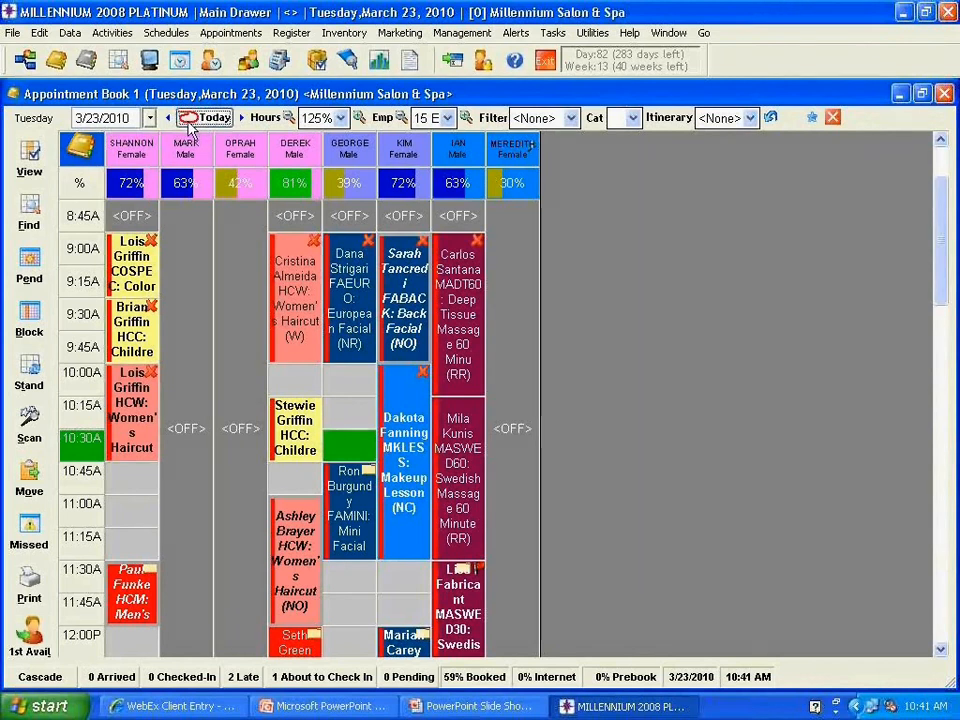
- Advance the appointment book to 3/30/2010, move on to 4/13/2010 and return to today
key("F1")
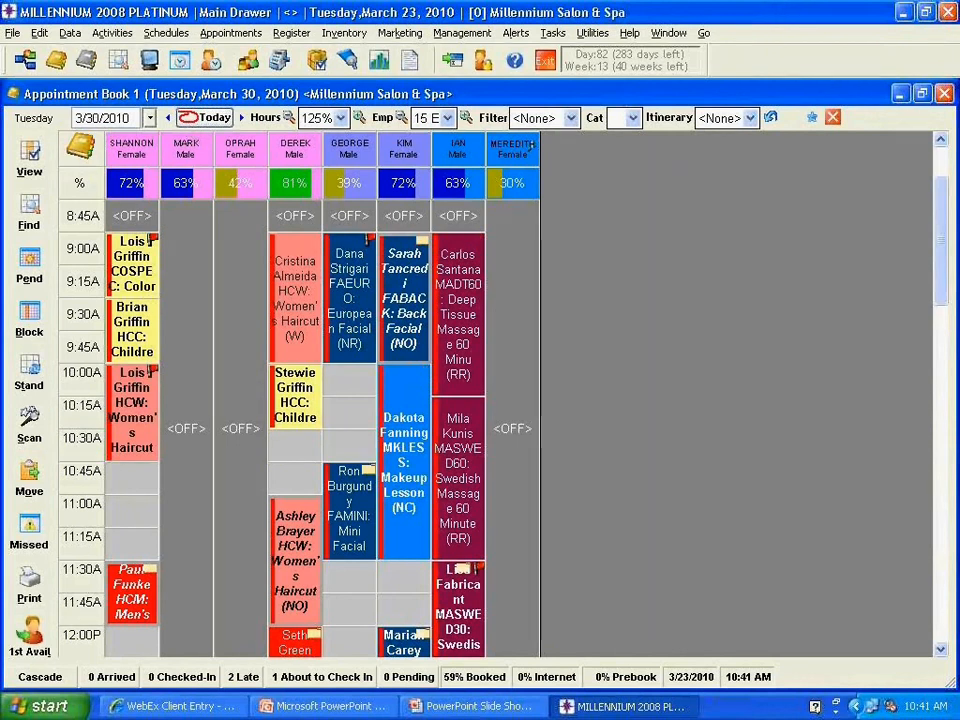
key("F2")
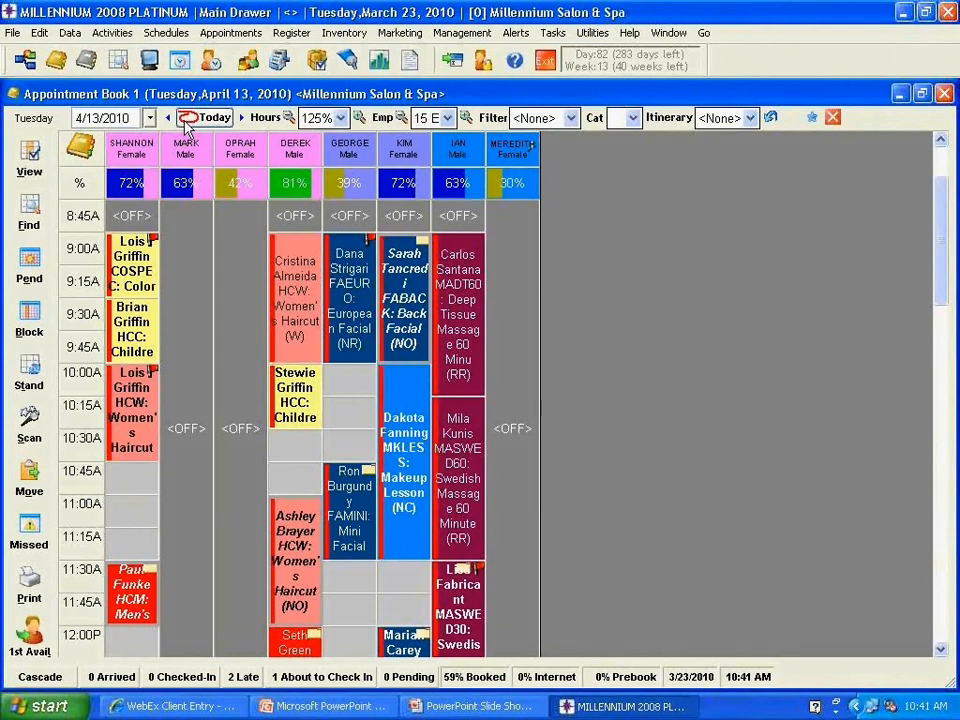
left_click(185, 118)
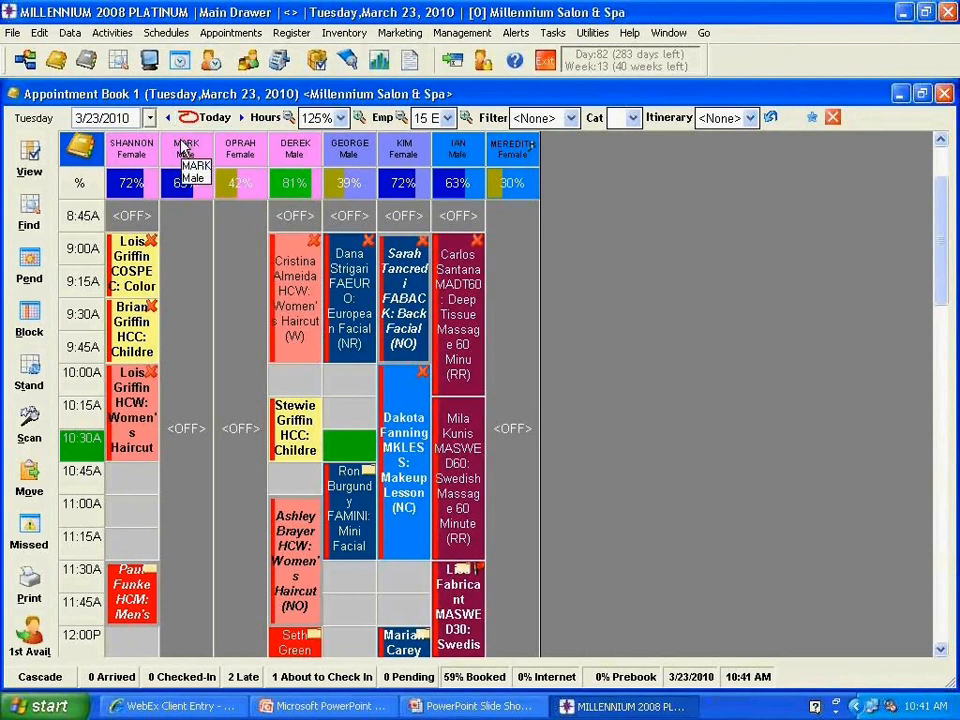
- View the weekly schedule of the employee in the fourth column and close it
left_click(294, 166)
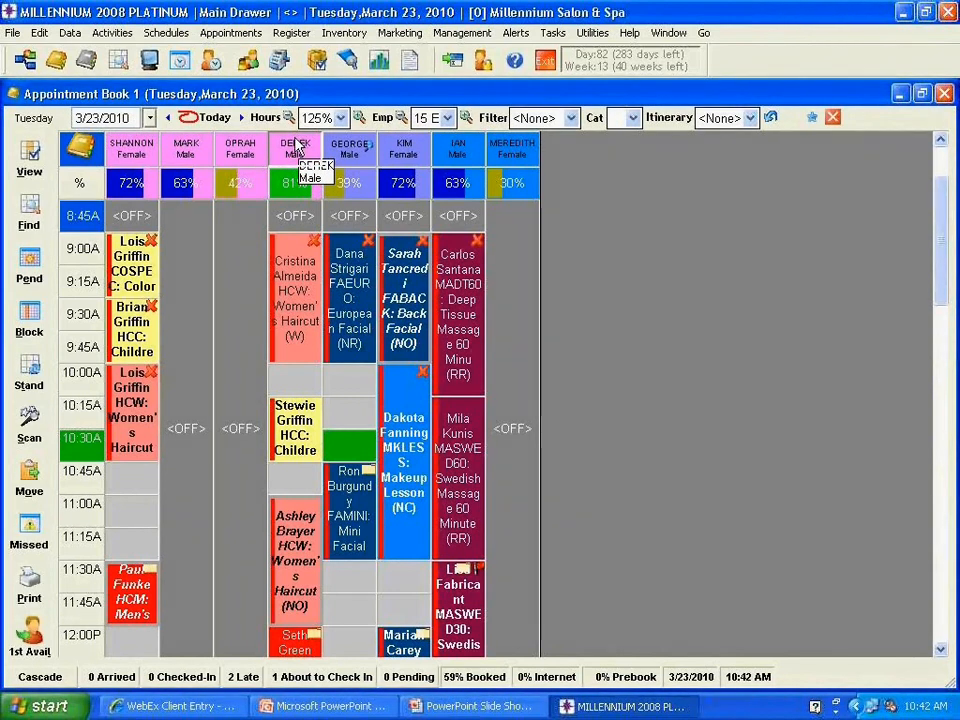
left_click(295, 141)
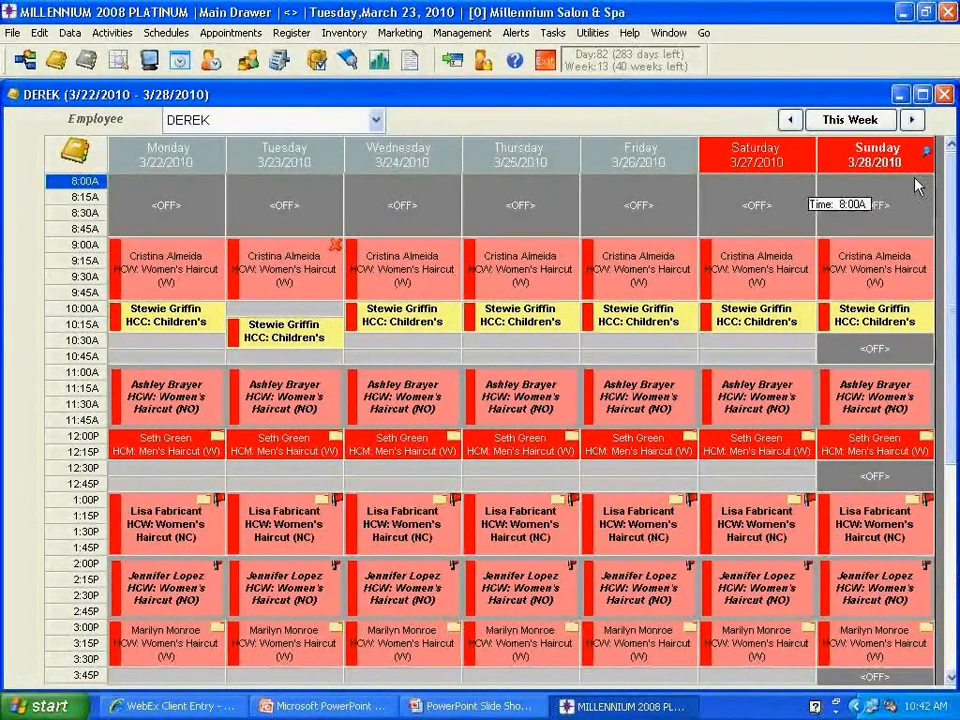
left_click(946, 94)
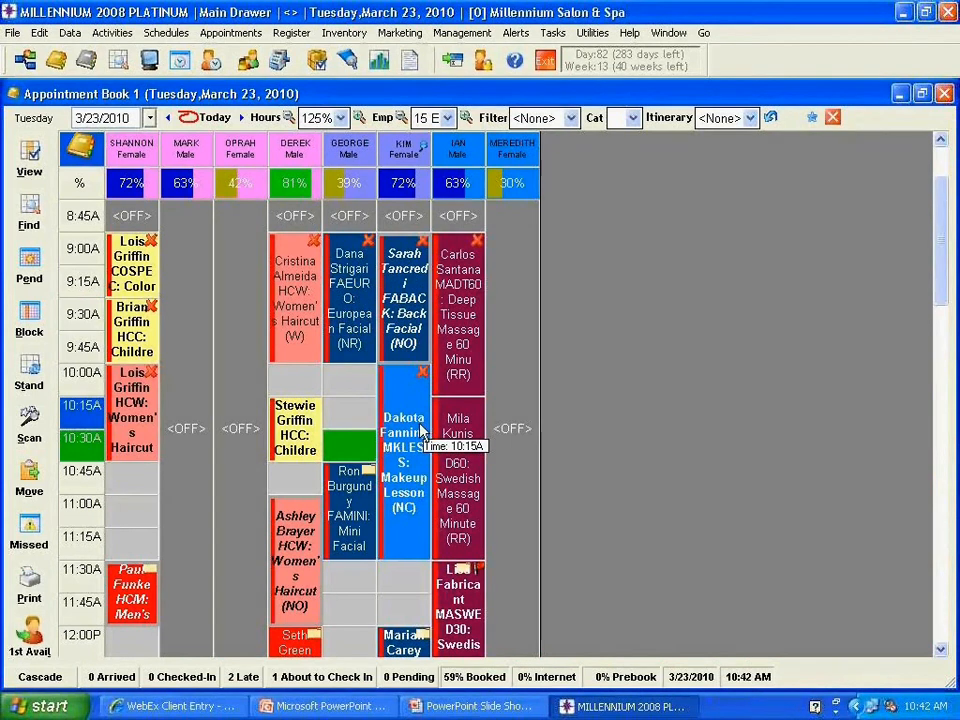
- Start a 4:00 PM appointment in the fifth employee column and look up the paying client by partial last and first name
scroll(412, 505, "down", 5)
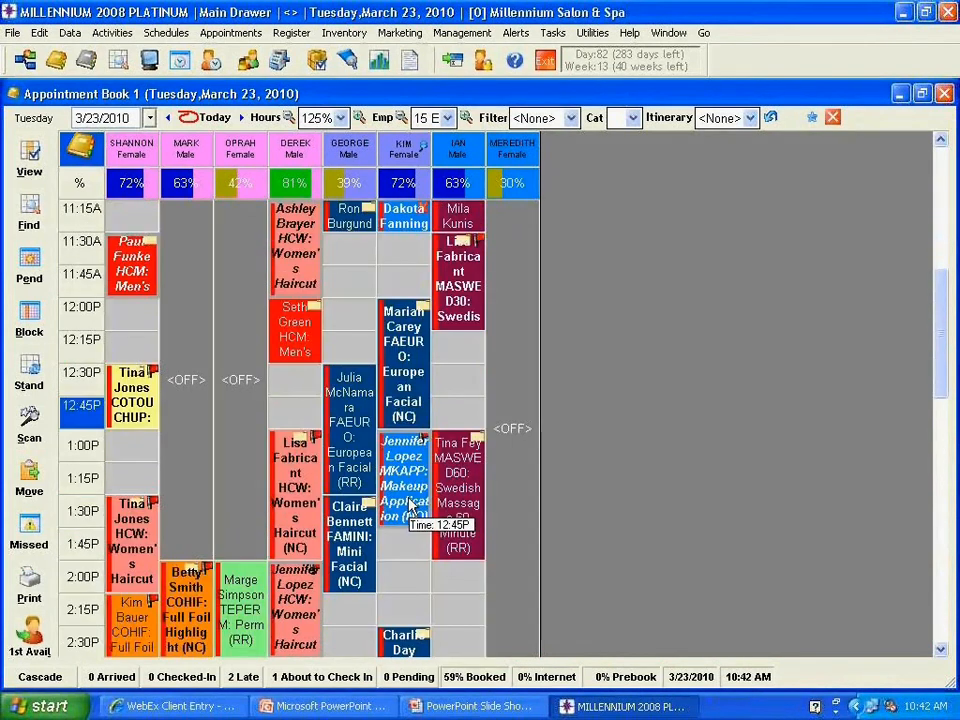
scroll(408, 505, "down", 2)
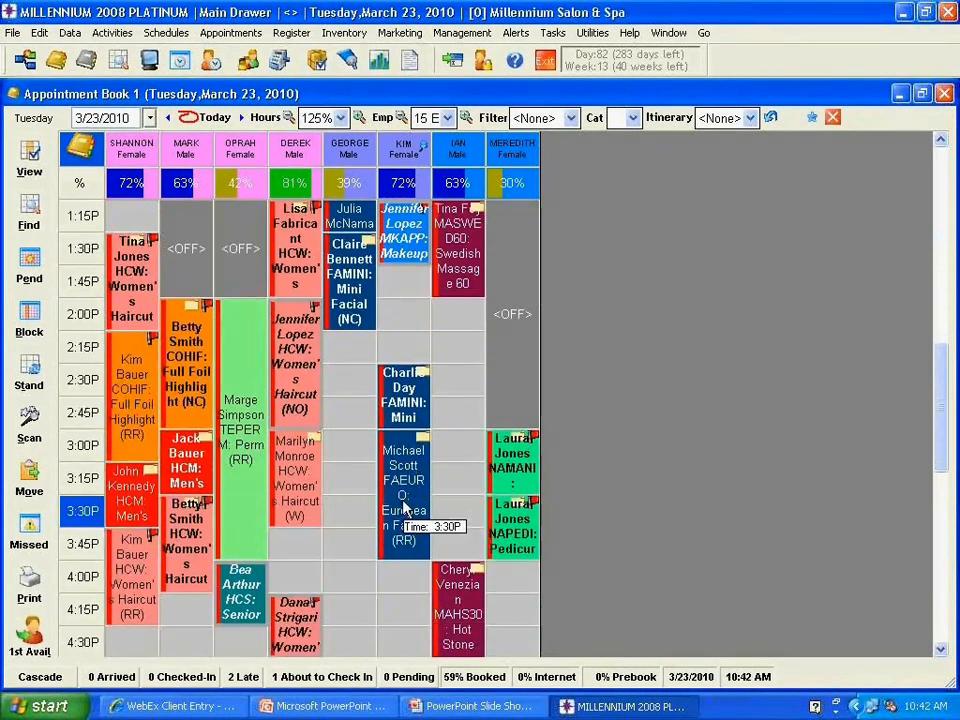
left_click(350, 580)
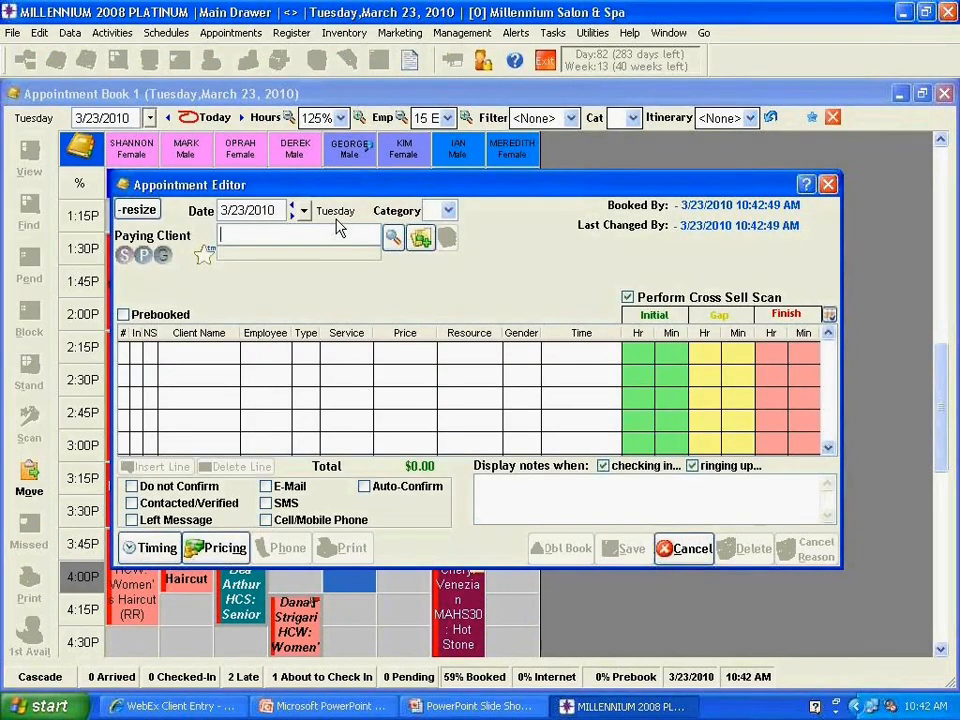
type("lac")
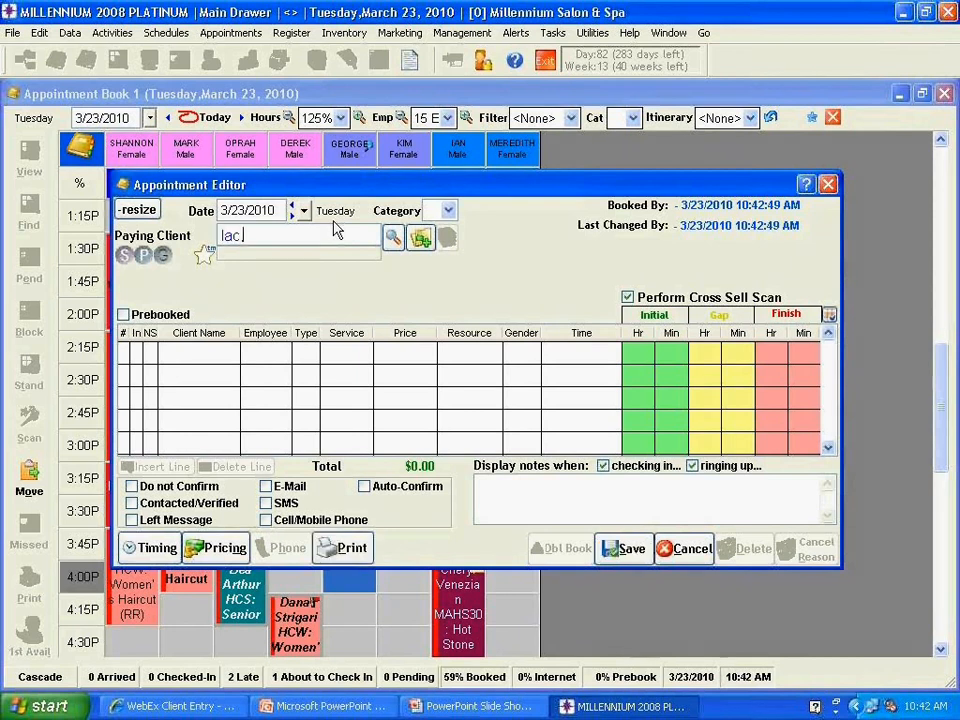
type(",jul")
key("Return")
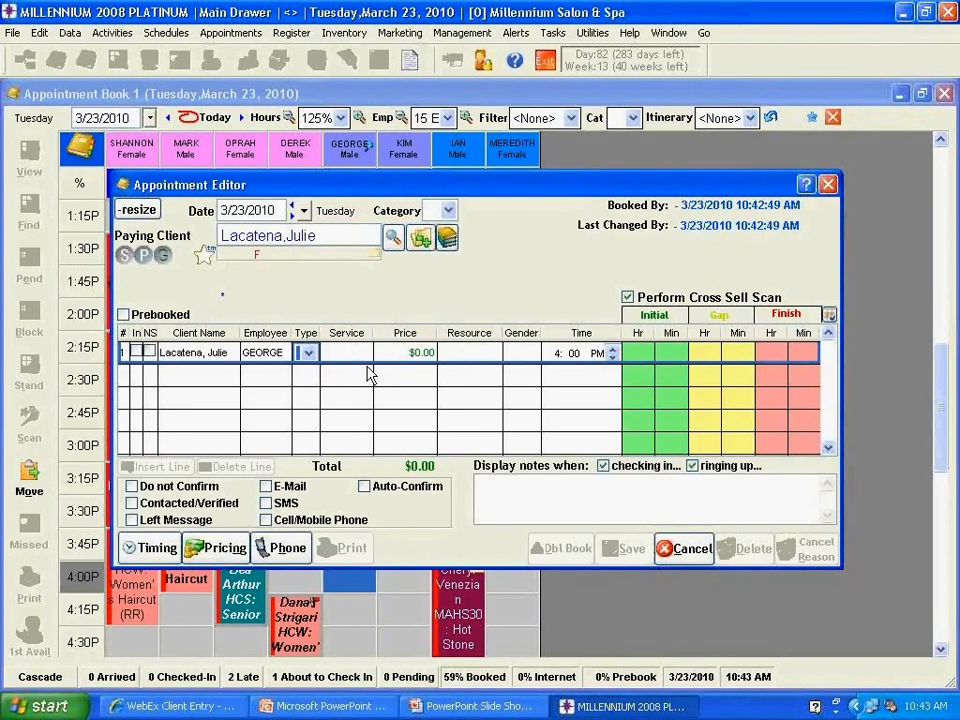
- Book the FAEURO service as a New Request marked Do not Confirm and save the appointment
left_click(311, 353)
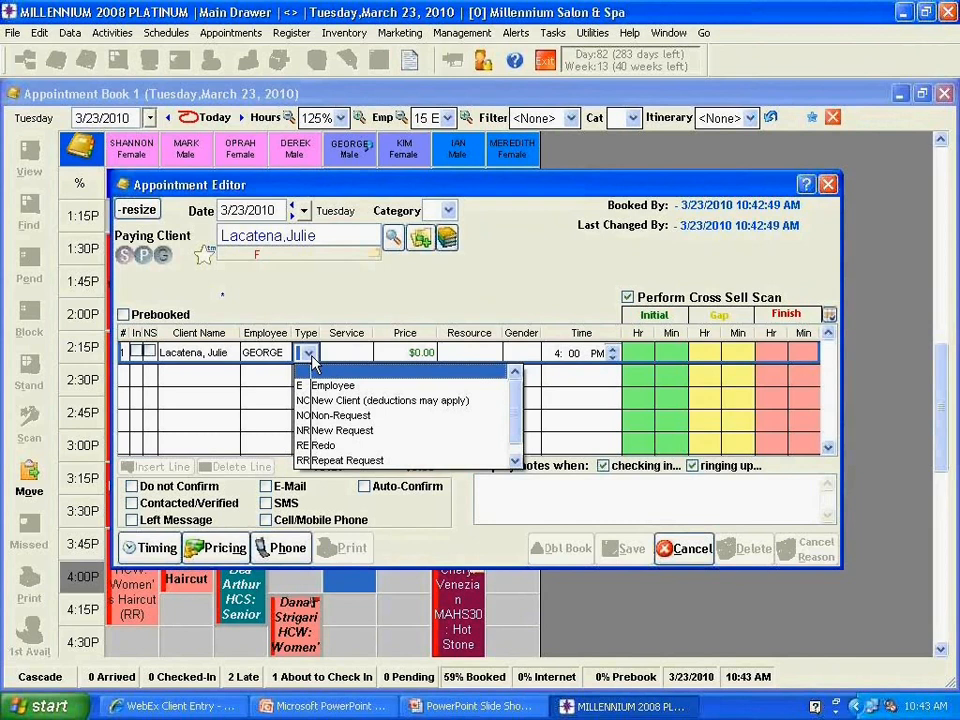
left_click(318, 431)
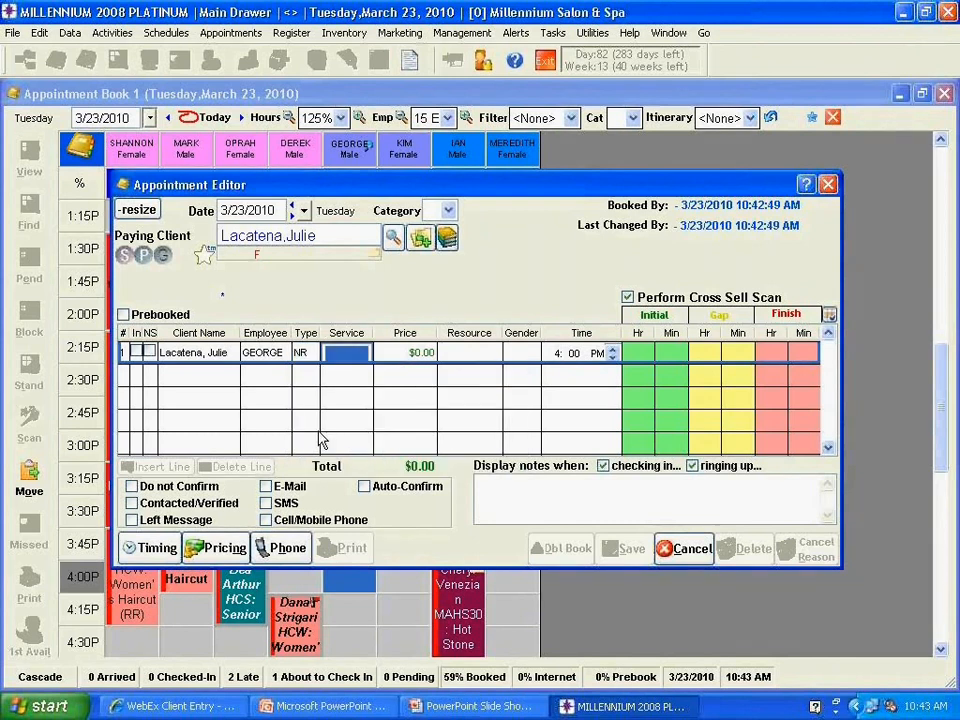
left_click(333, 352)
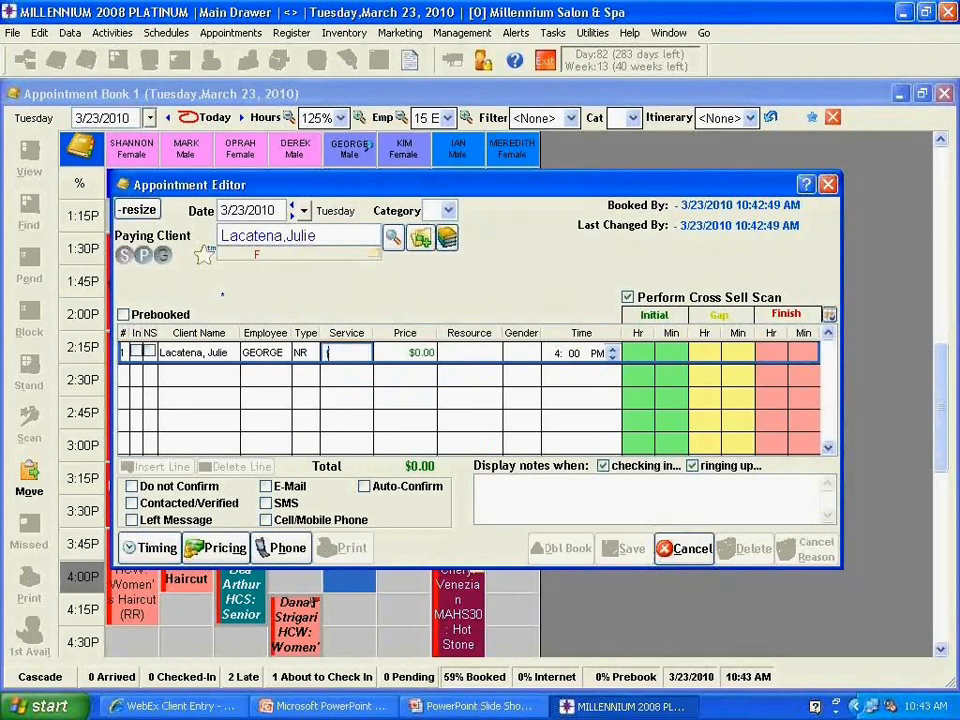
type("faeuro")
key("Return")
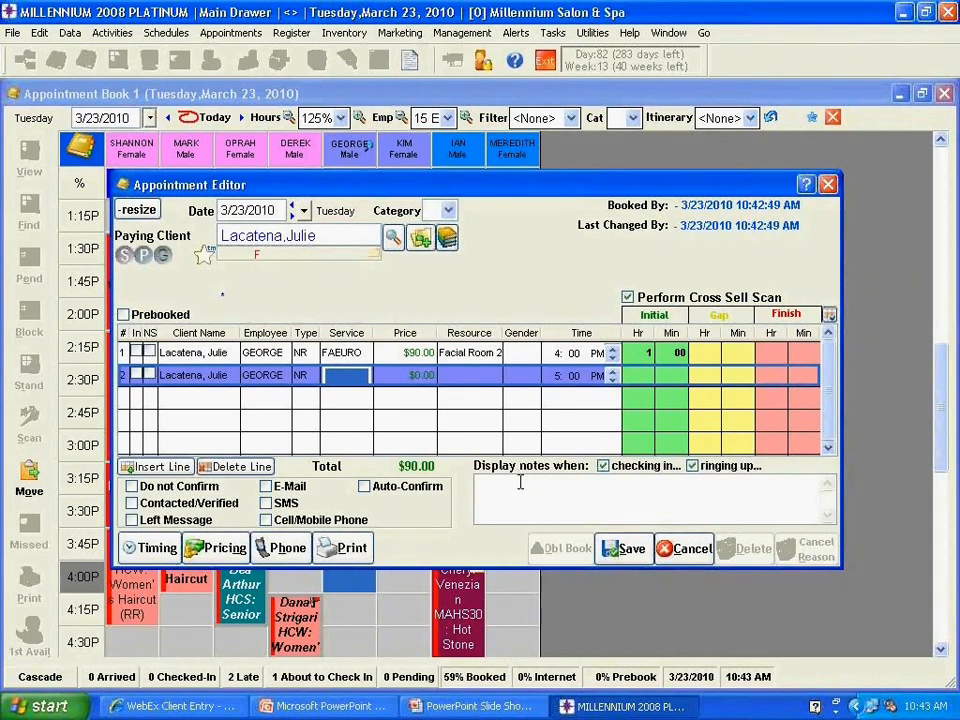
left_click(131, 487)
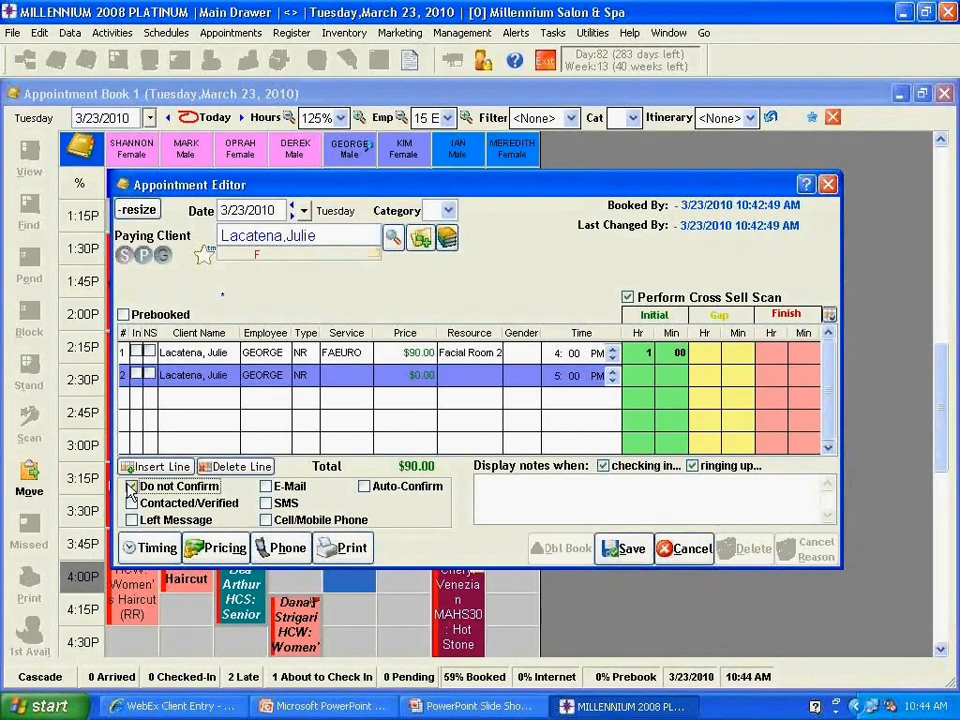
left_click(623, 550)
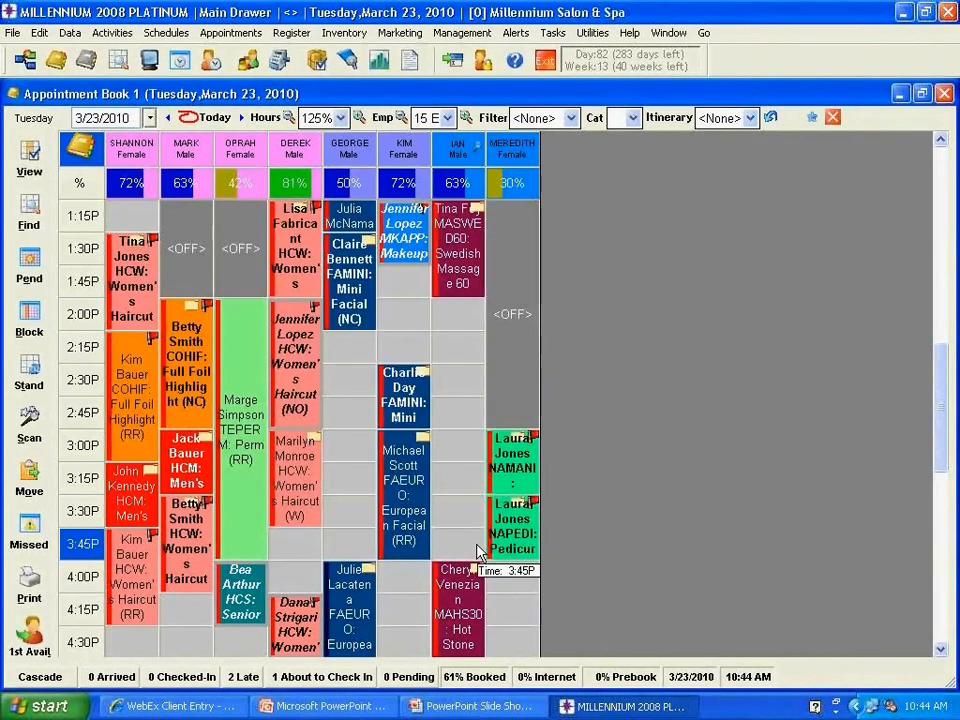
- Start a 5:00 PM appointment in the third employee column for a client found by partial name, with the New Client type
scroll(477, 551, "down", 1)
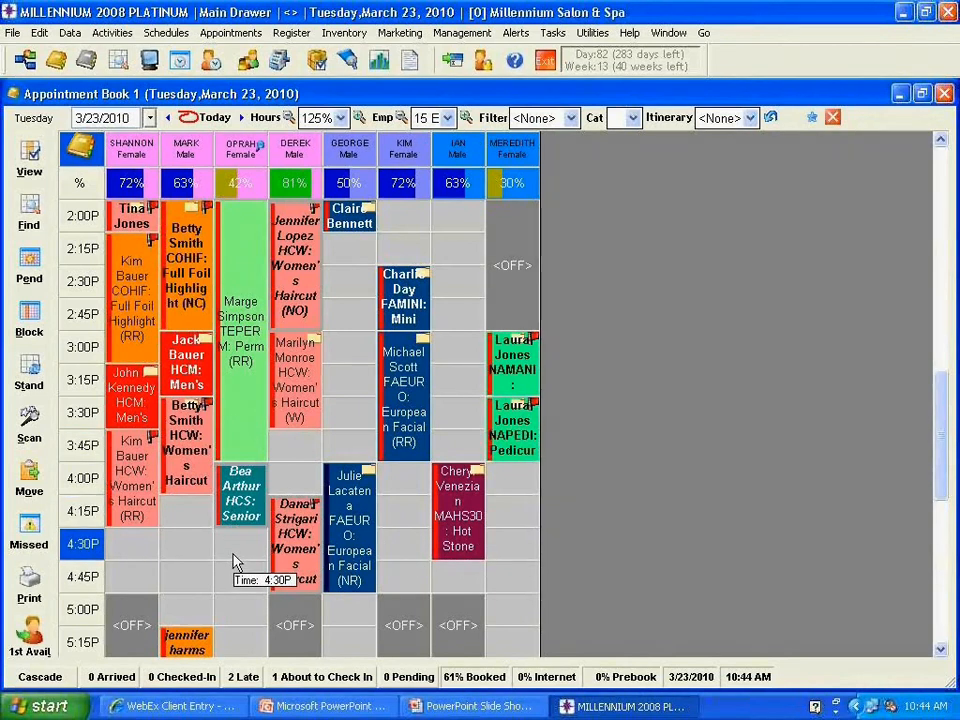
scroll(235, 555, "down", 2)
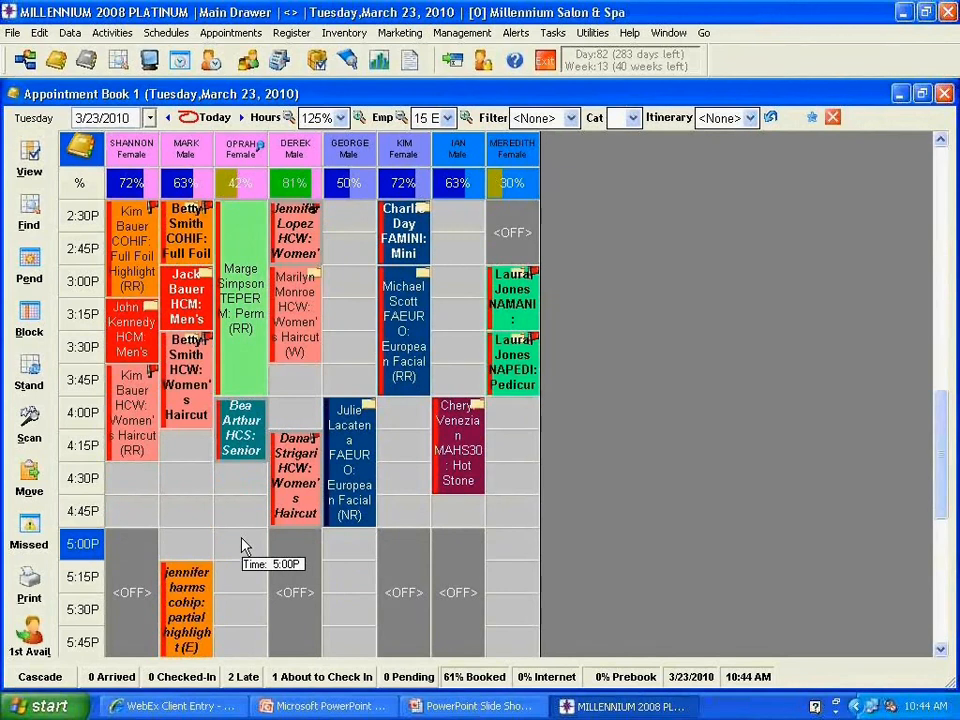
double_click(240, 545)
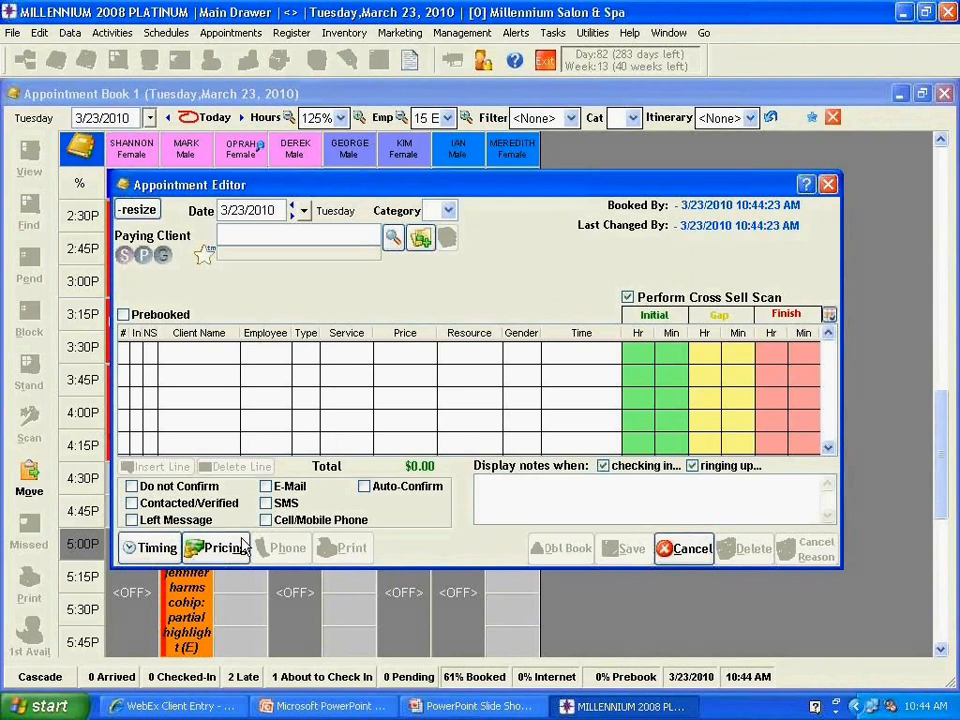
type("row")
type(".")
type("ang")
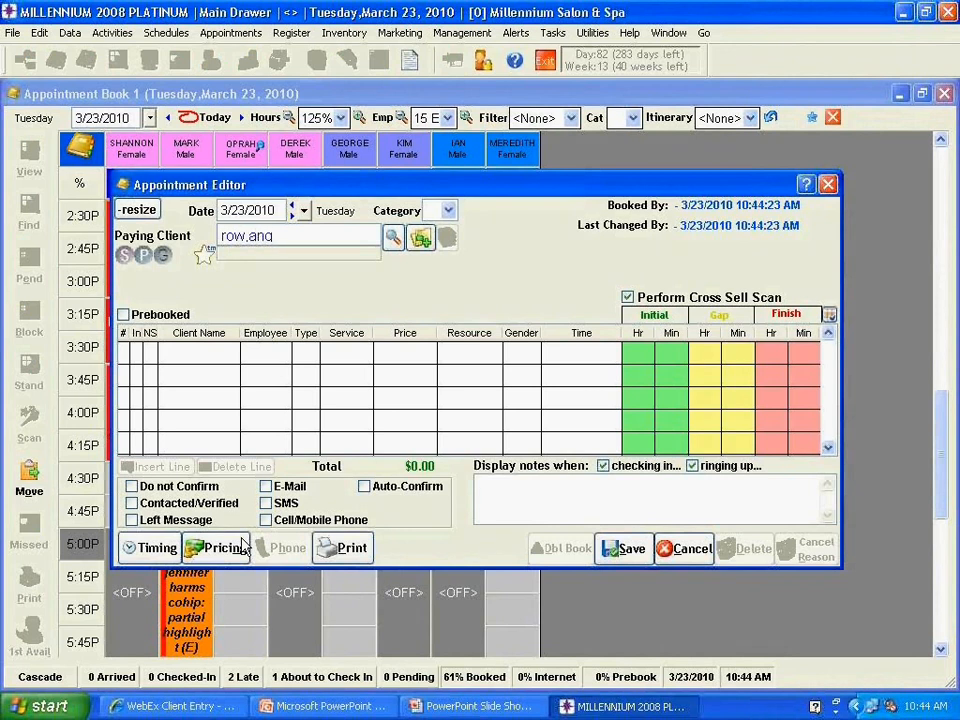
key("Return")
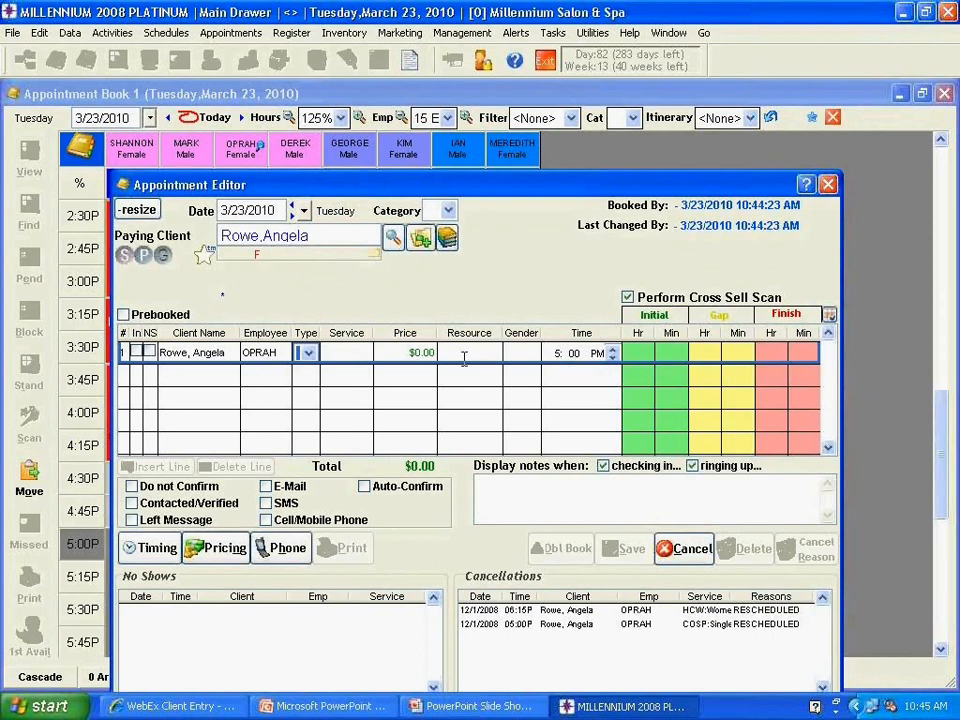
left_click(306, 353)
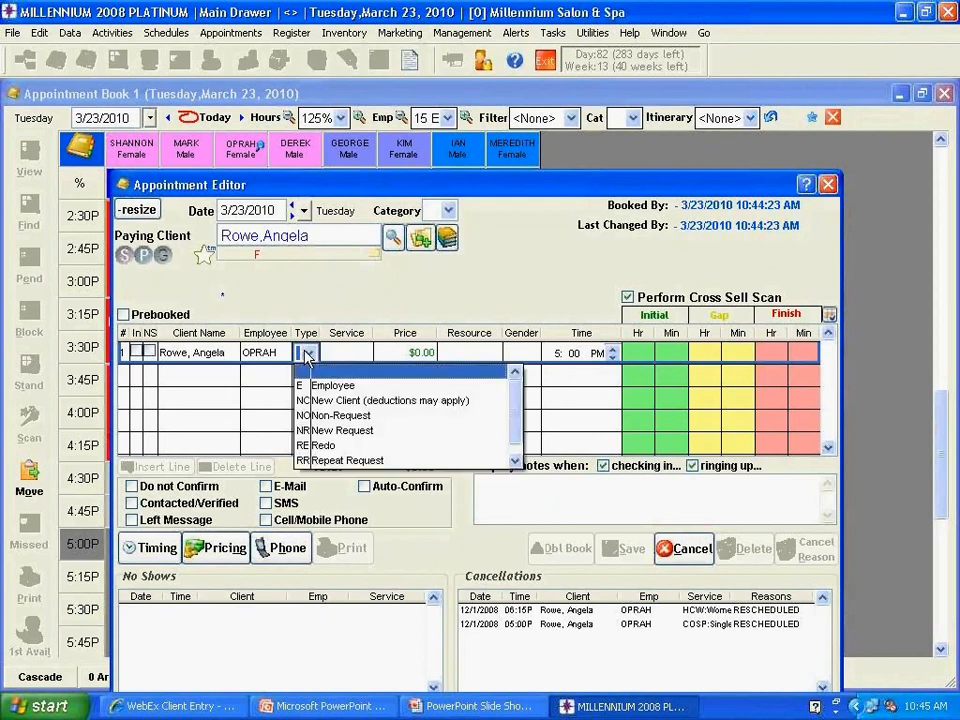
left_click(323, 401)
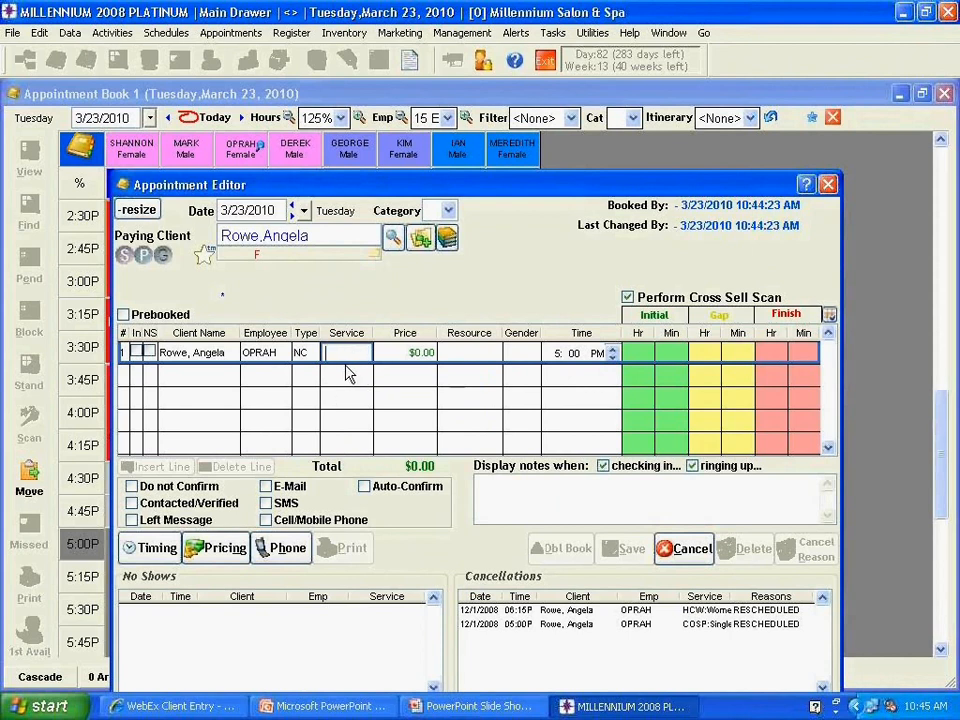
type("cc")
type("sp")
key("Tab")
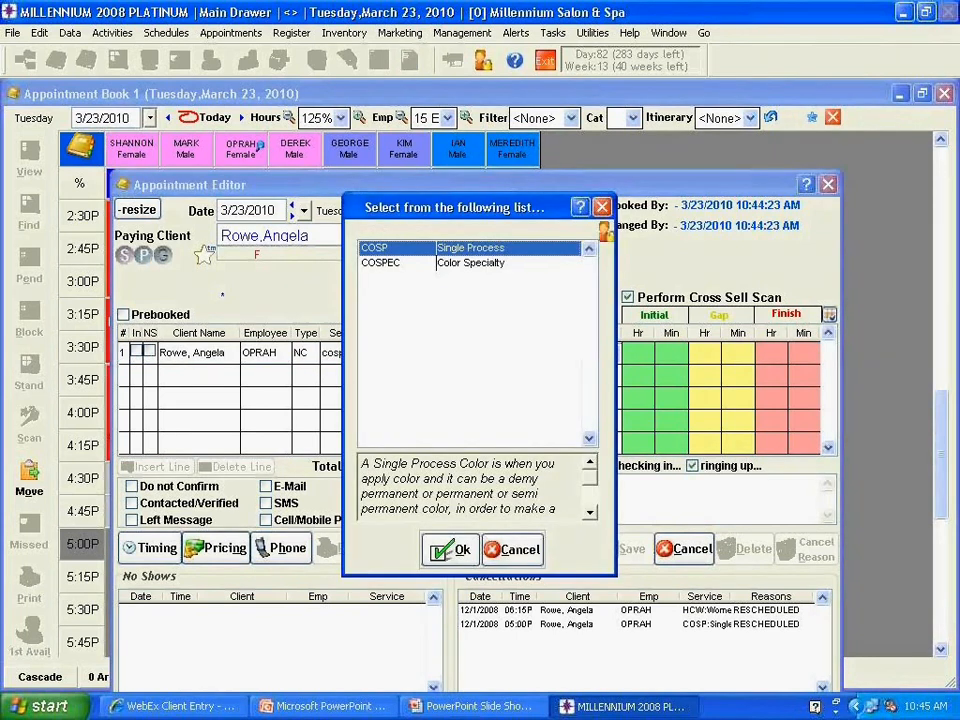
left_click(512, 551)
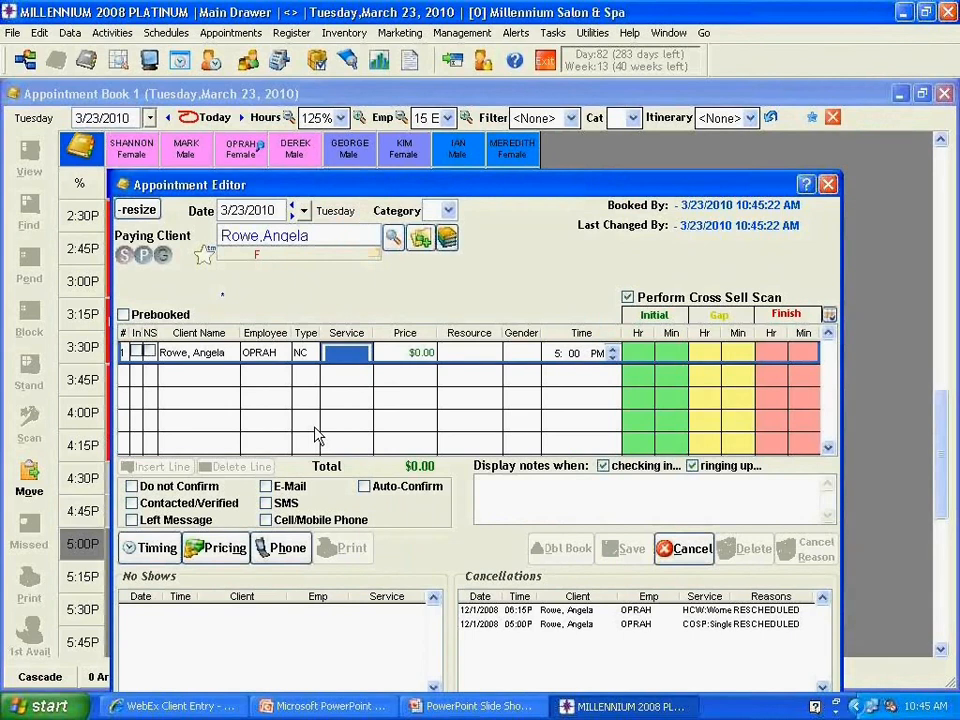
- Add the Single Process service by searching its description with ~sing and set its finish time to 0 minutes
type("~")
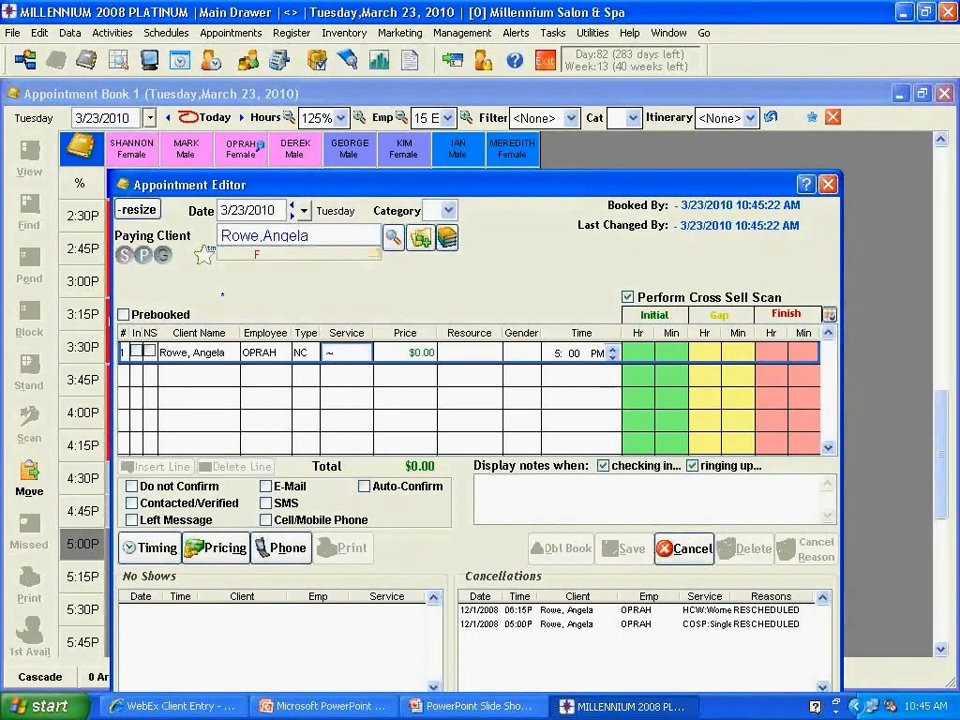
type("sing")
key("Return")
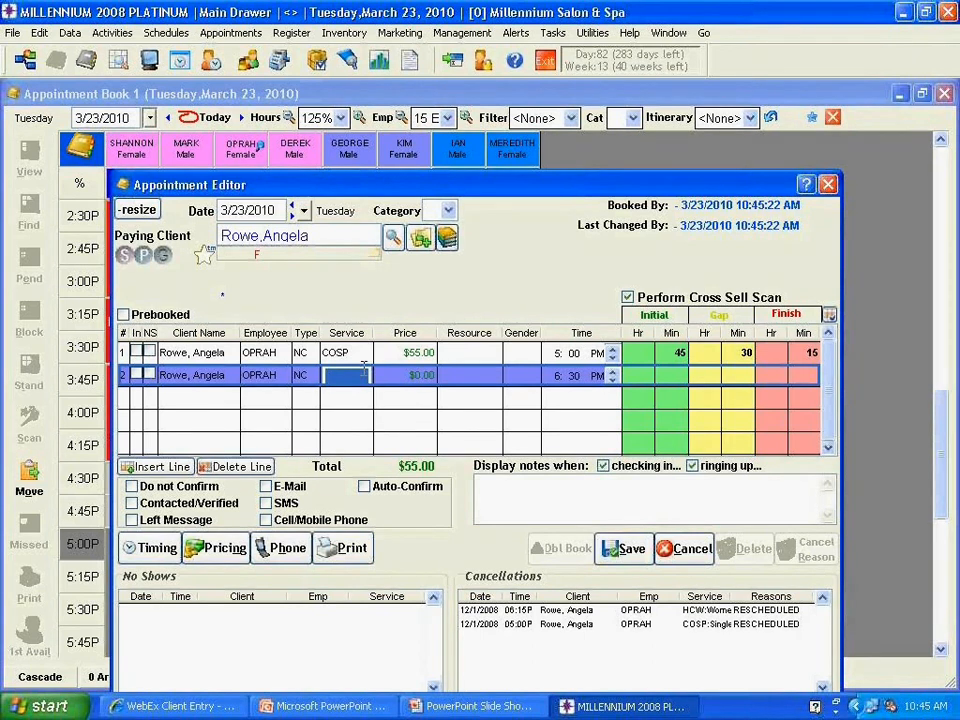
left_click(809, 357)
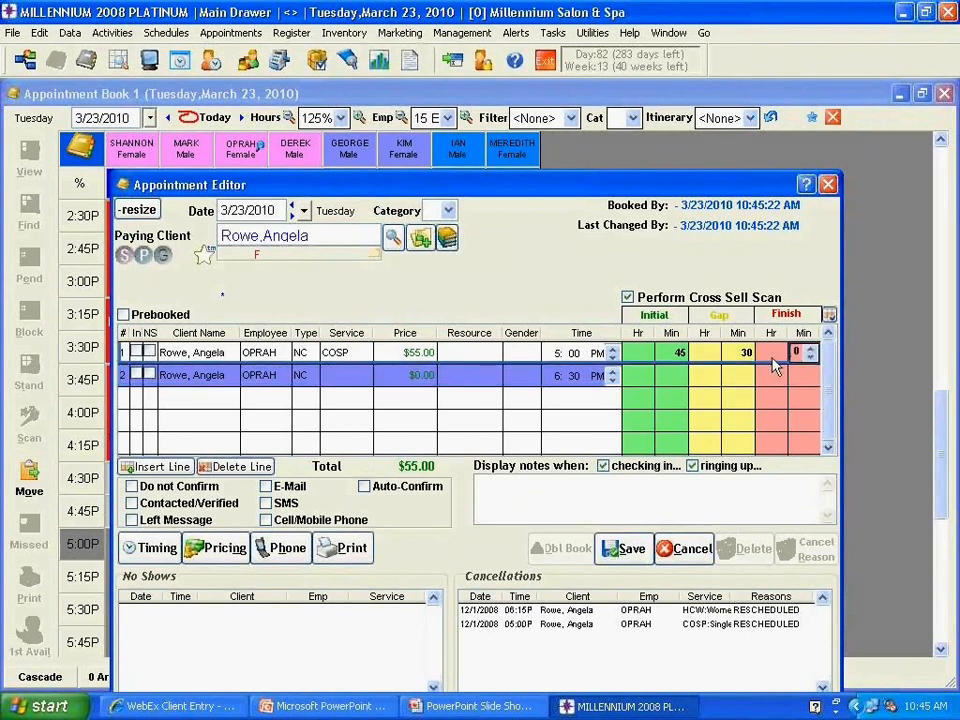
- Add the HCW service on the second line of the appointment
left_click(350, 375)
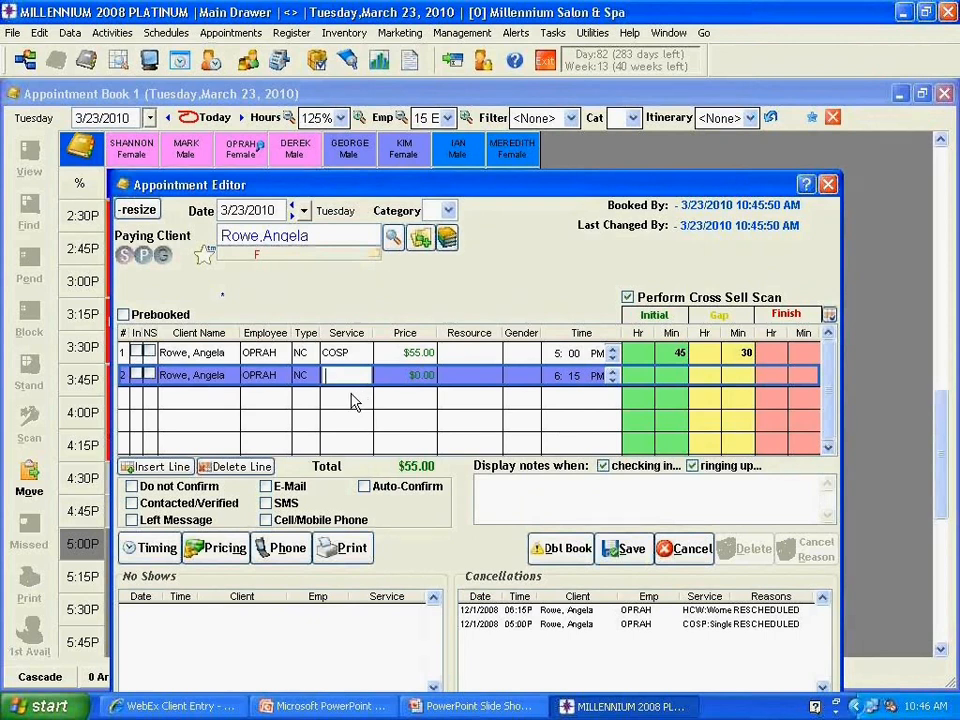
type("hcw")
key("Return")
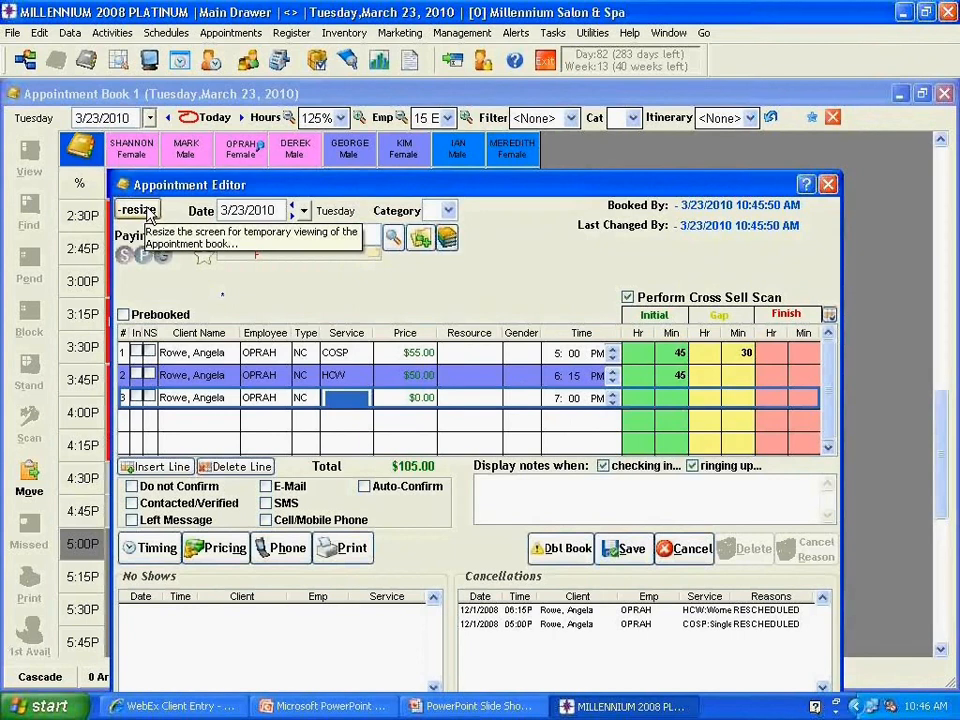
- Temporarily shrink the Appointment Editor to check the evening slots in the appointment book, and restore it to full size
left_click_drag(247, 184, 256, 152)
right_click(145, 178)
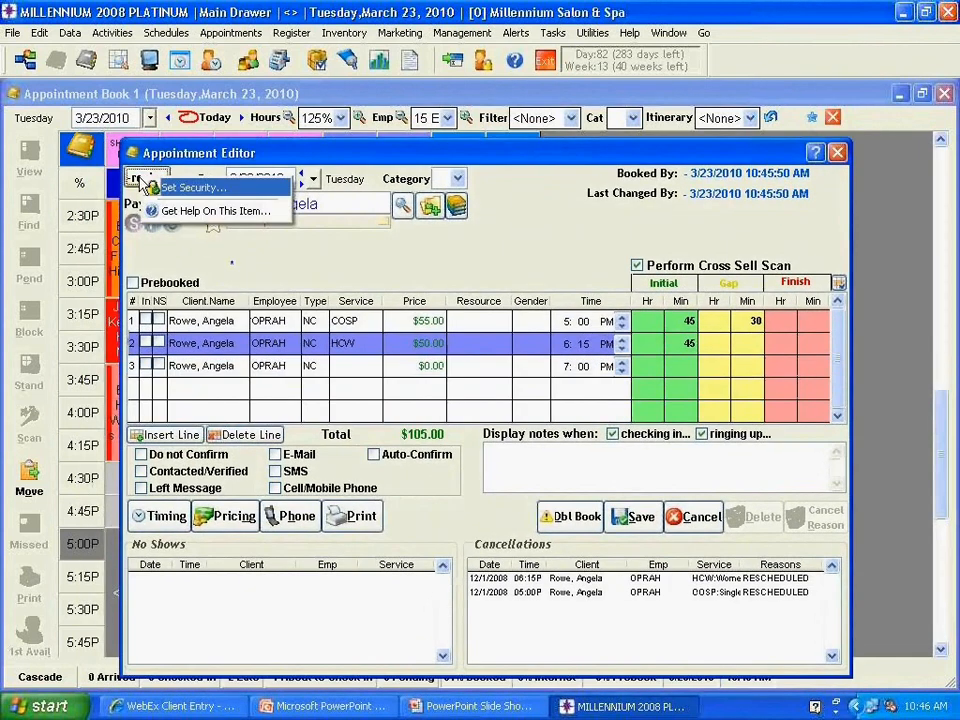
left_click(145, 178)
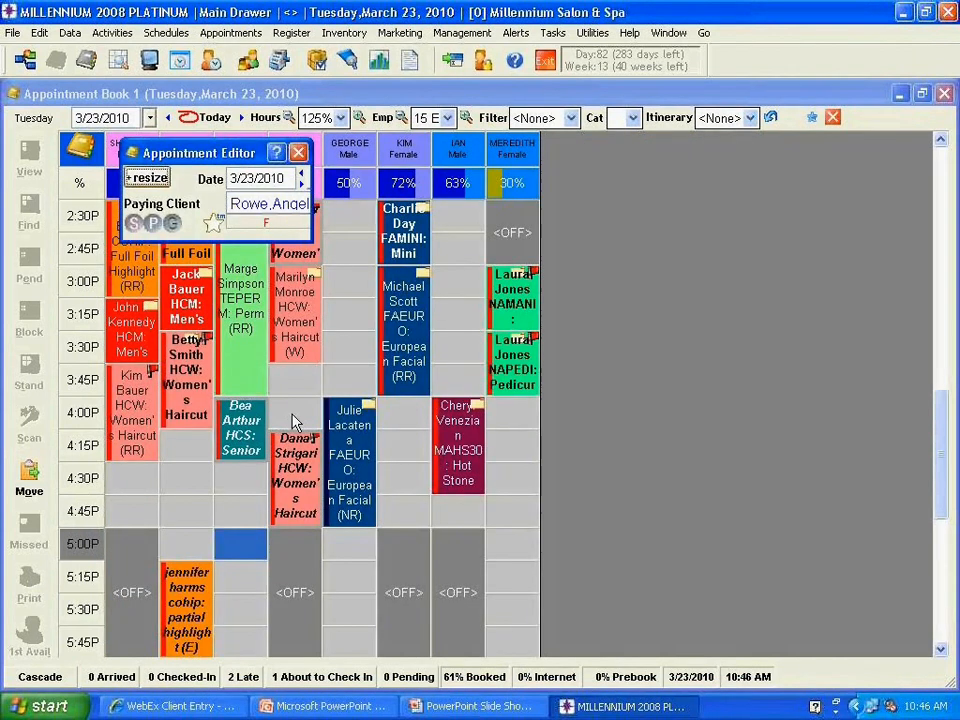
left_click_drag(945, 480, 873, 558)
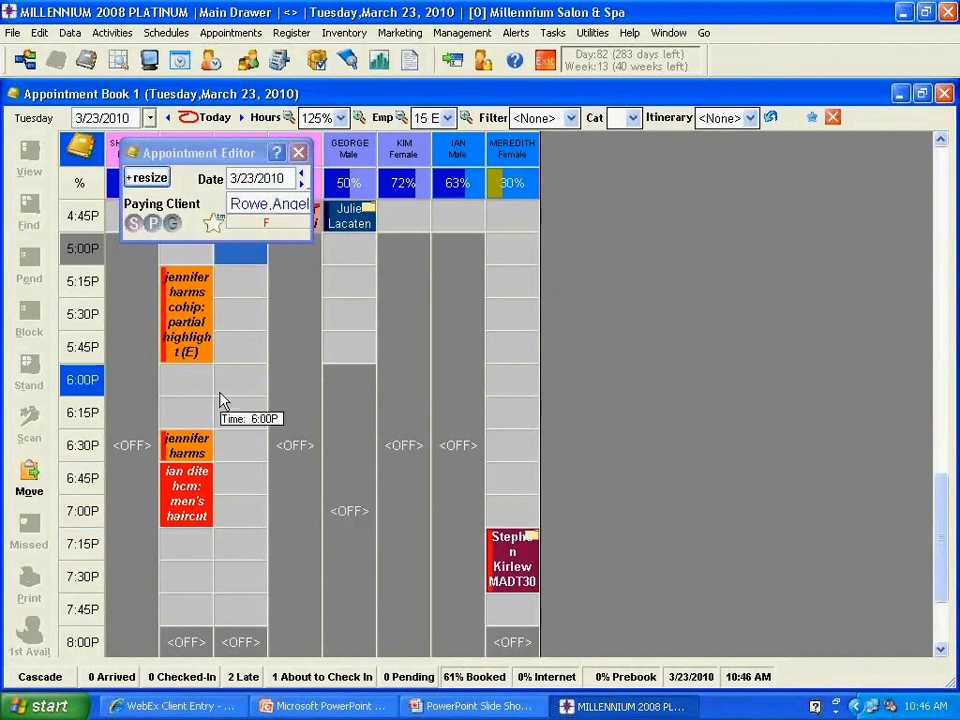
left_click(147, 180)
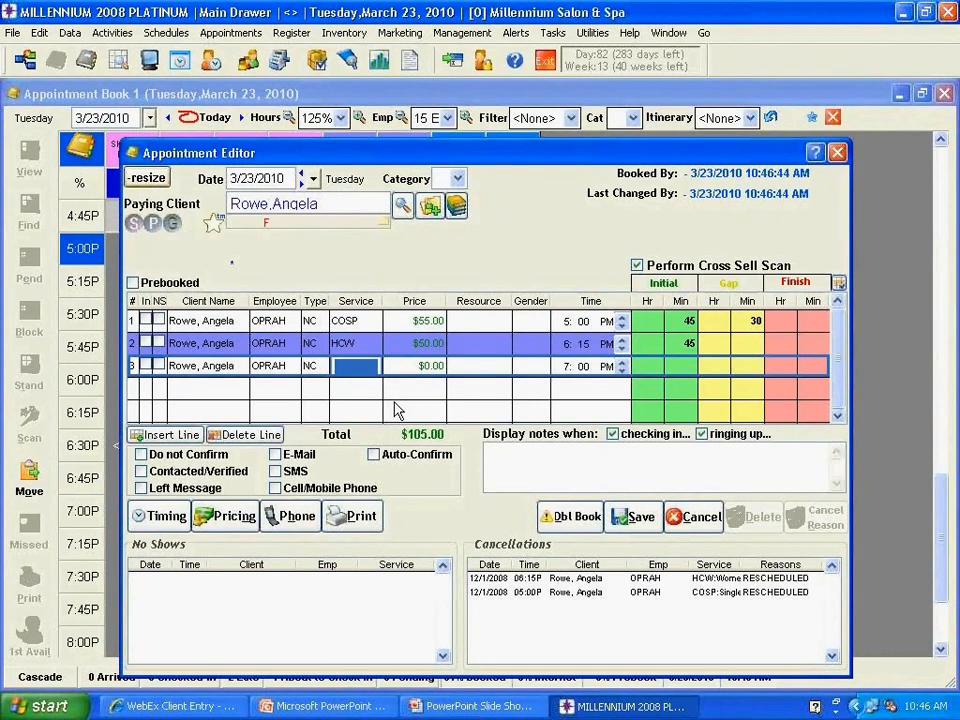
- Add the note "has Val Pak 20%....LW" to the appointment and save it
left_click(524, 460)
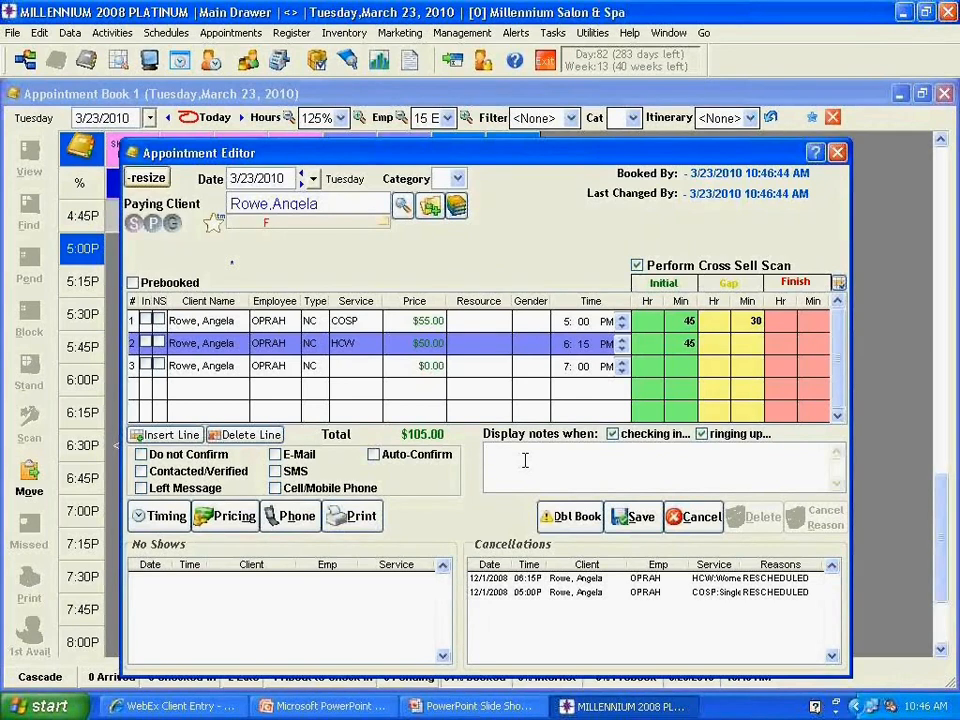
type("has Val Pak 20%....LW")
left_click(643, 519)
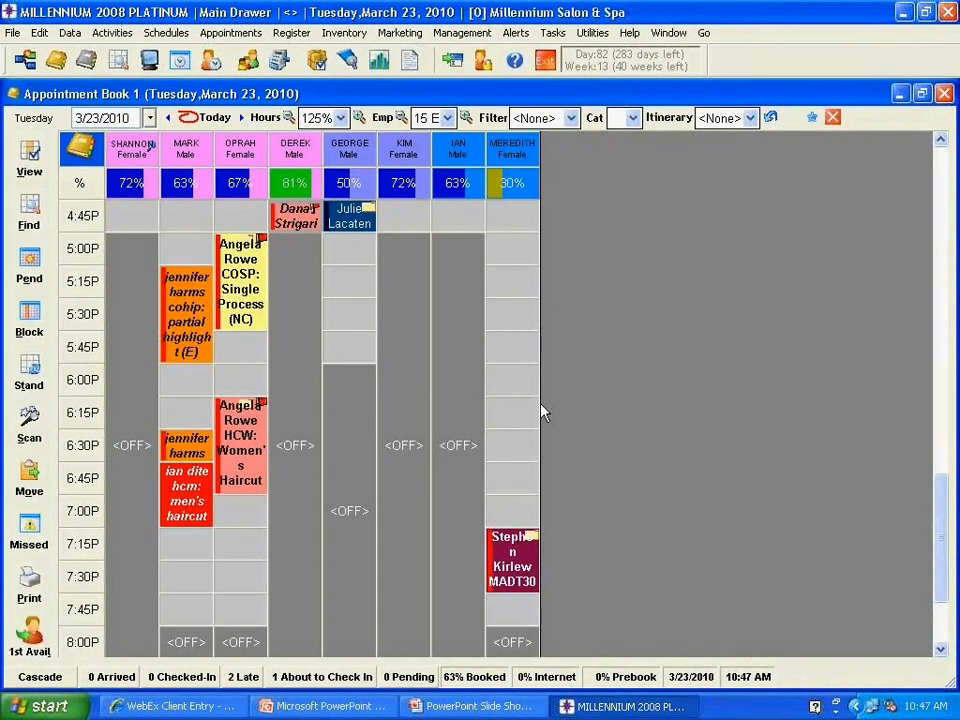
scroll(235, 365, "up", 1)
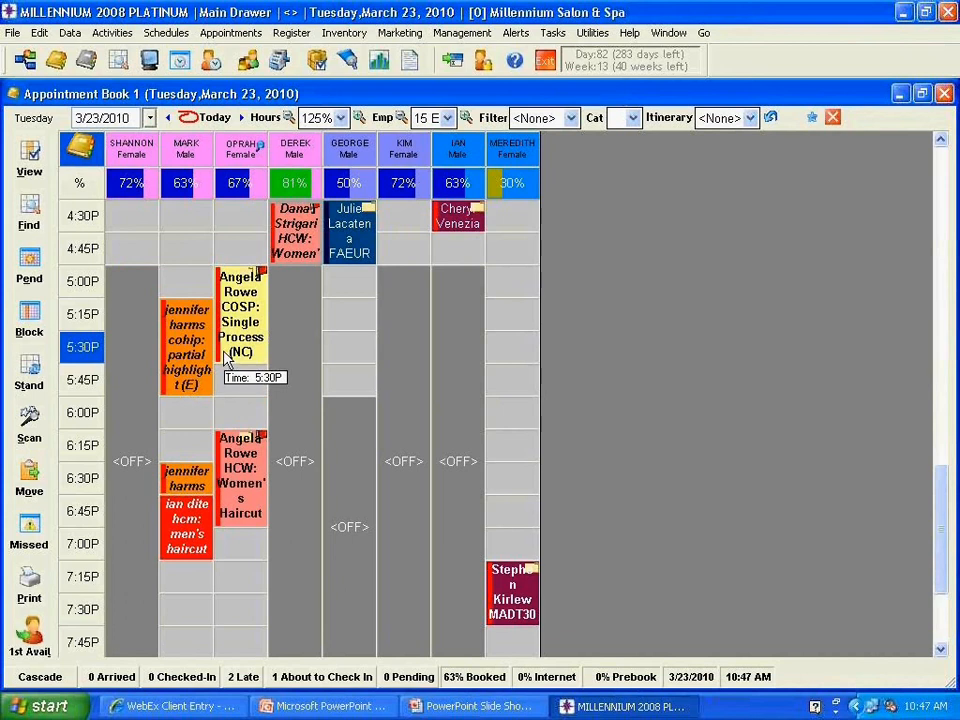
key("alt+Tab")
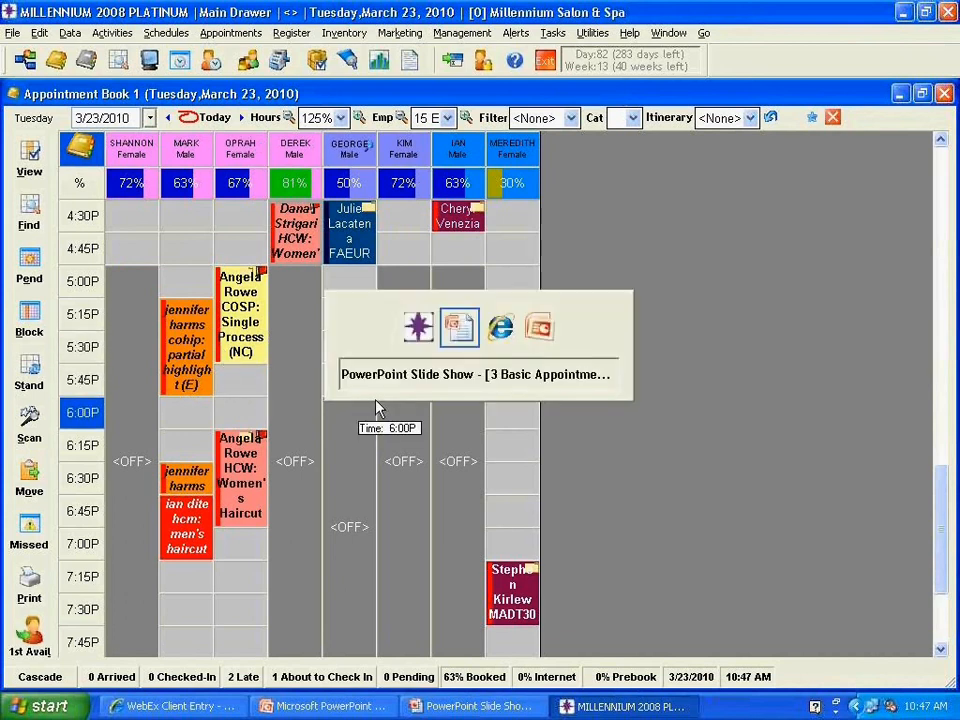
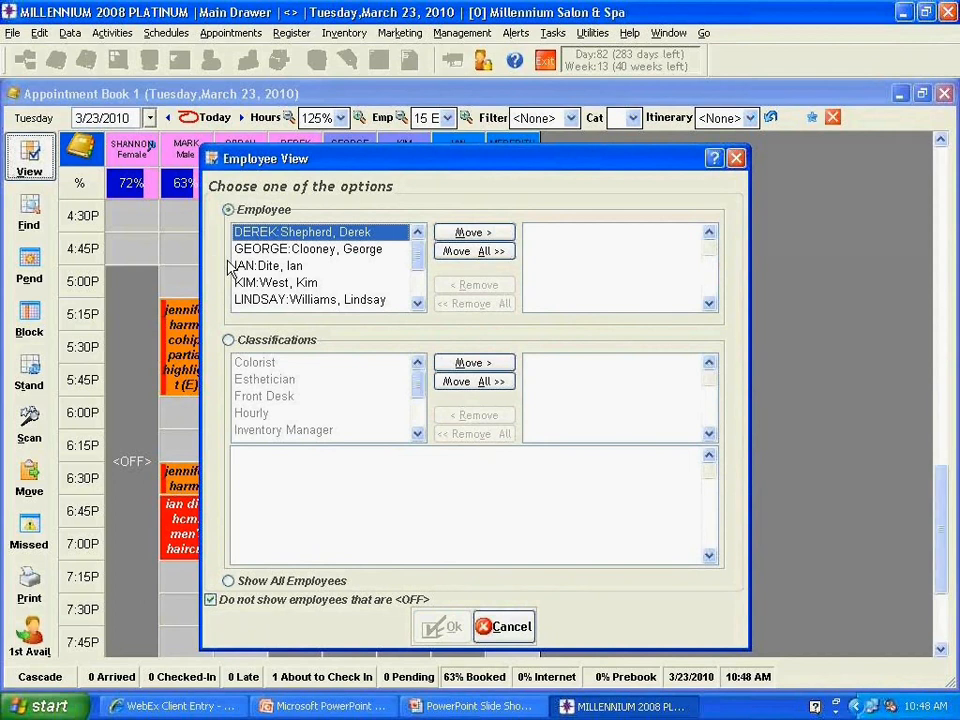
- Restrict the appointment book's Employee View to the first and fourth employees in the list
left_click(455, 233)
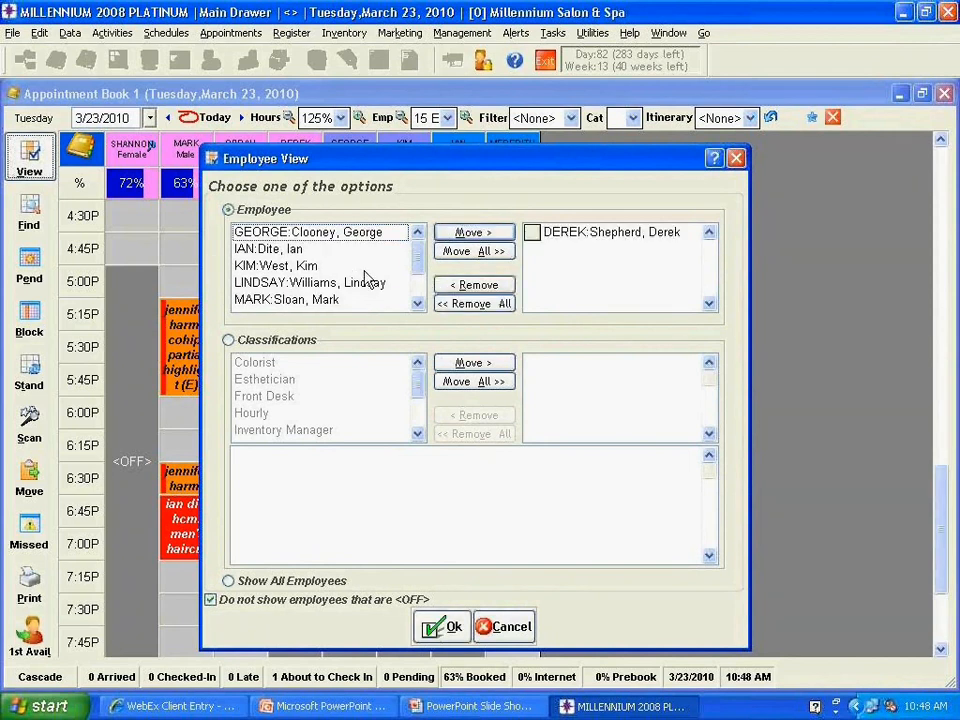
double_click(266, 267)
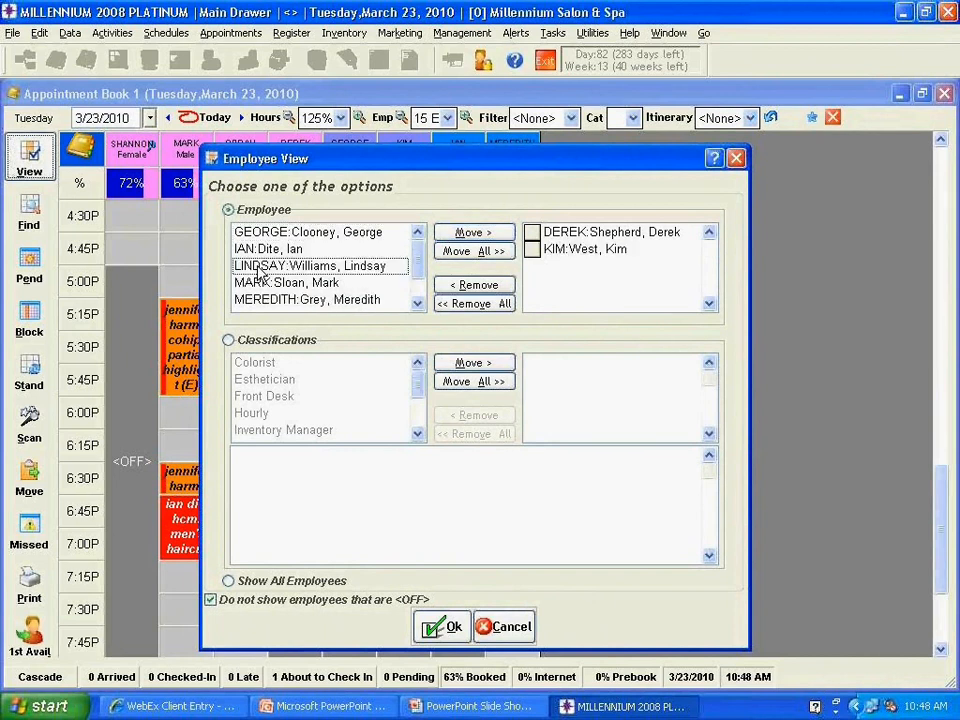
left_click(434, 627)
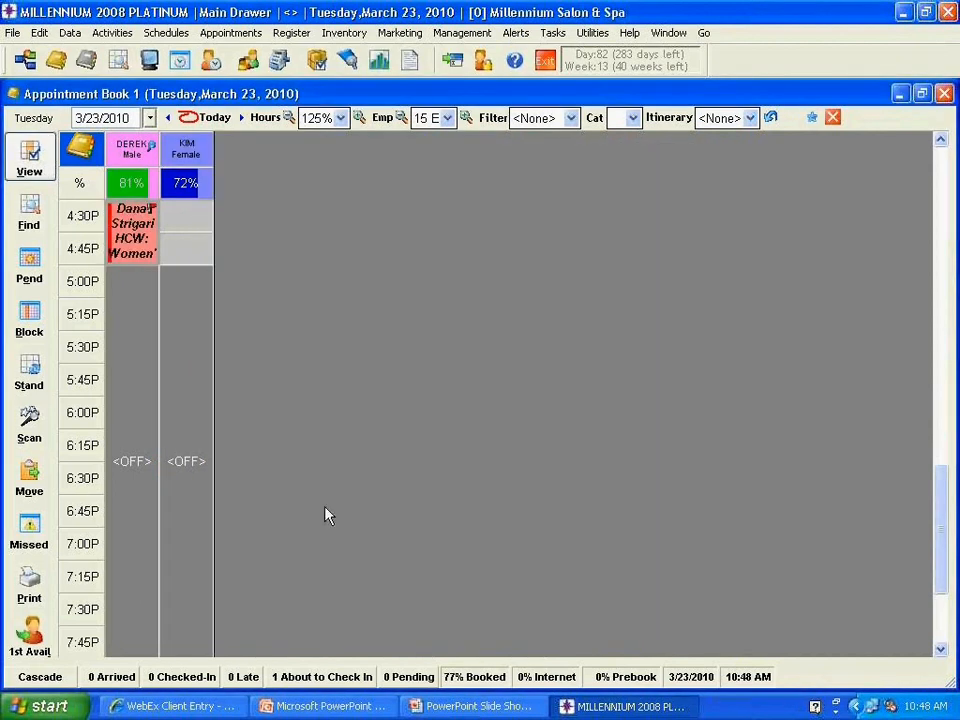
scroll(355, 466, "up", 4)
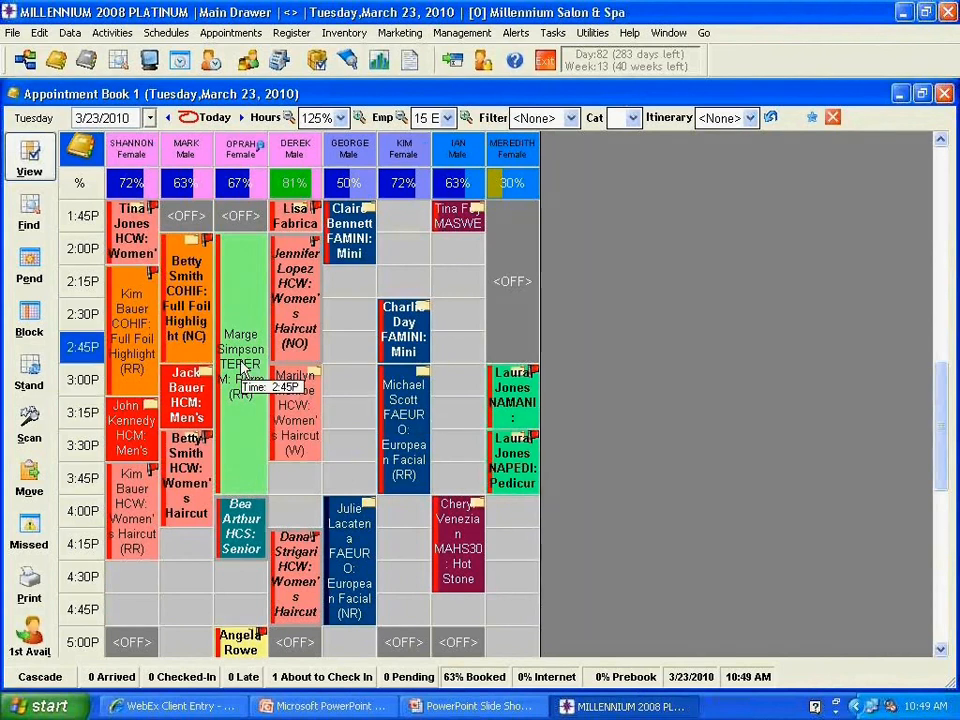
- Look up the appointment book hot key of the Colorist employee classification and close the record
left_click(69, 32)
mouse_move(97, 222)
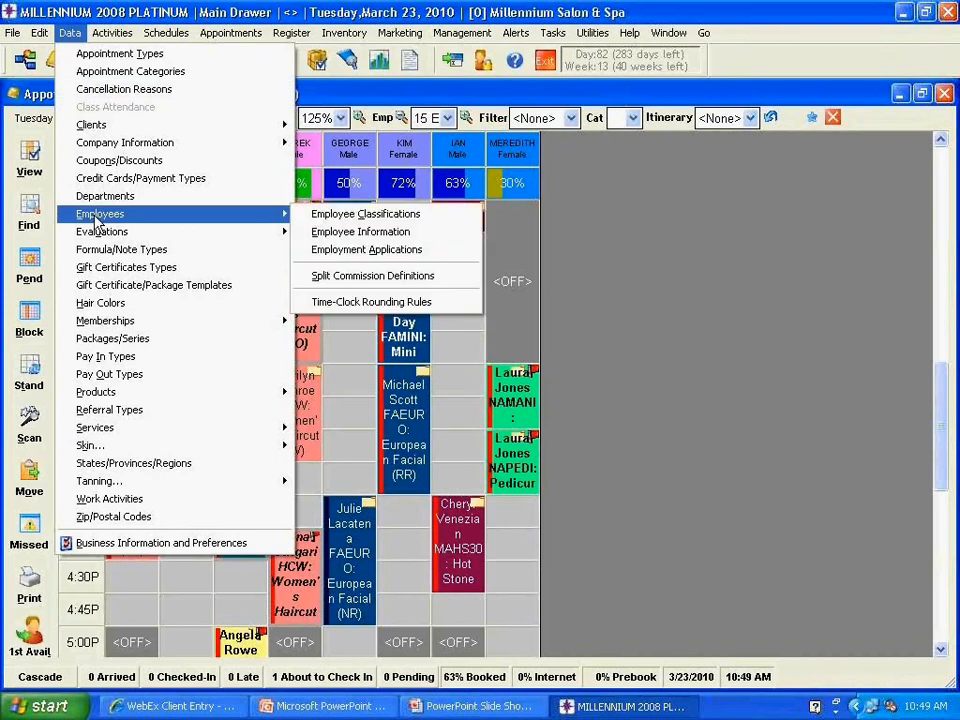
left_click(345, 217)
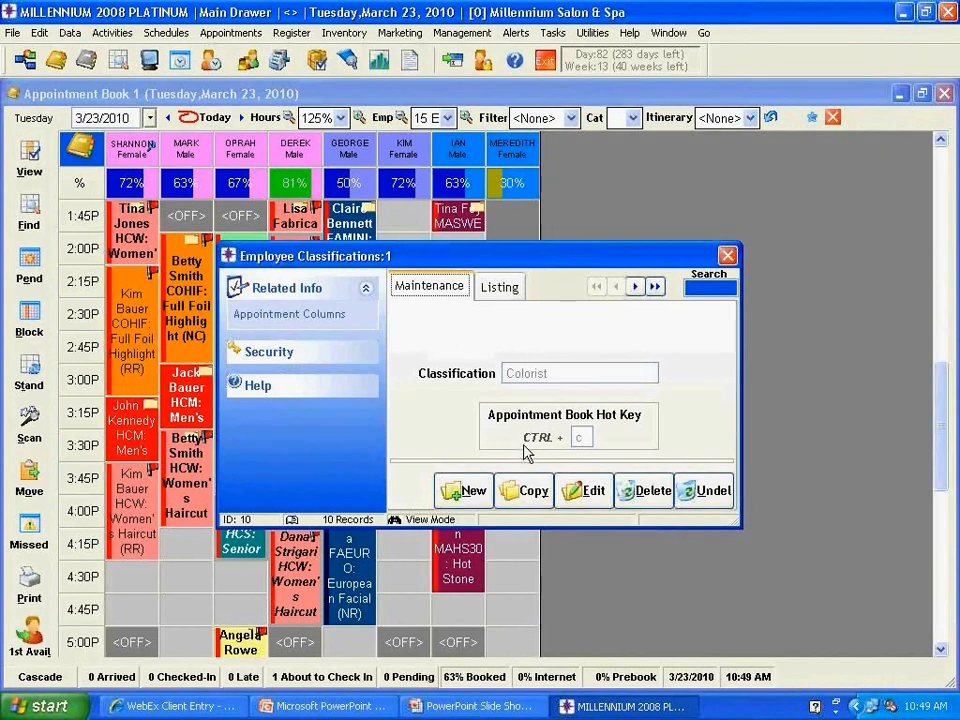
left_click(729, 259)
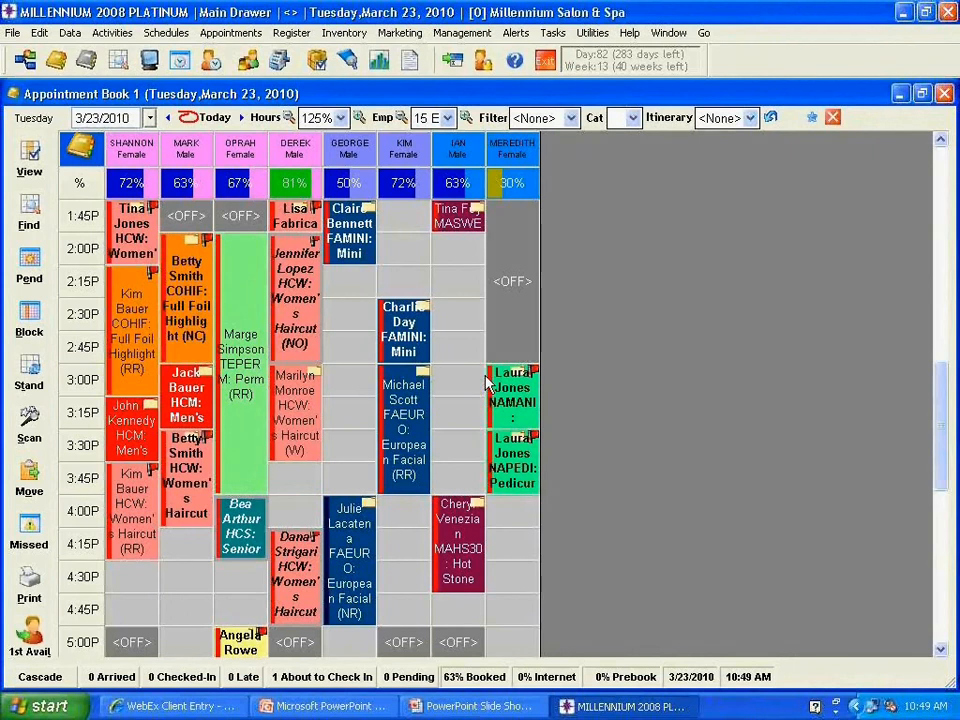
key("f")
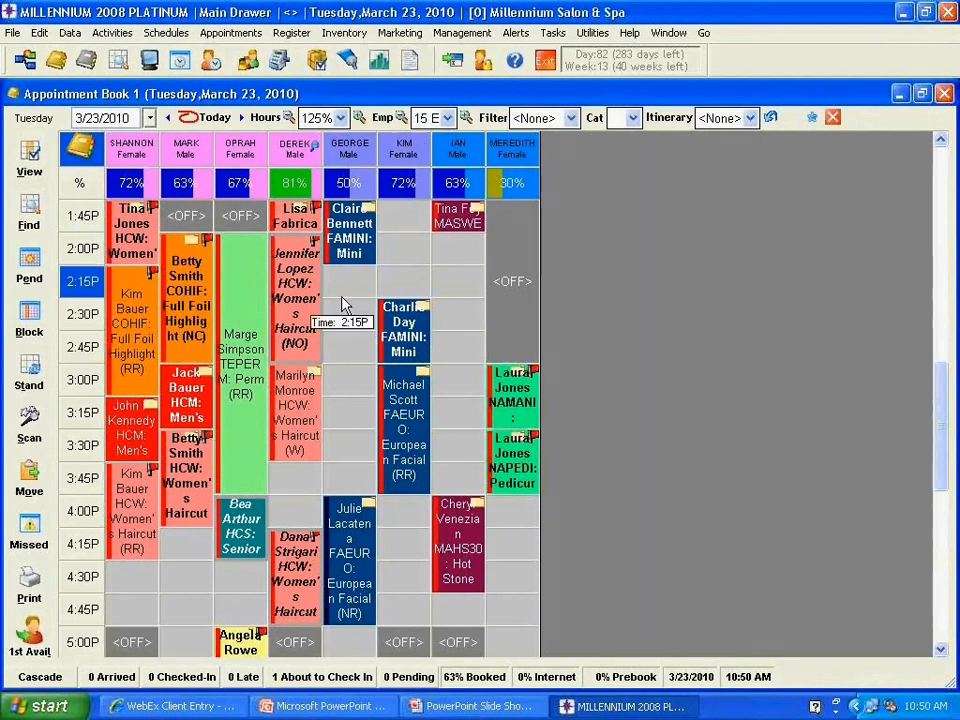
- Find a client's future appointments by partial last and first name, review the list and close it
left_click(42, 214)
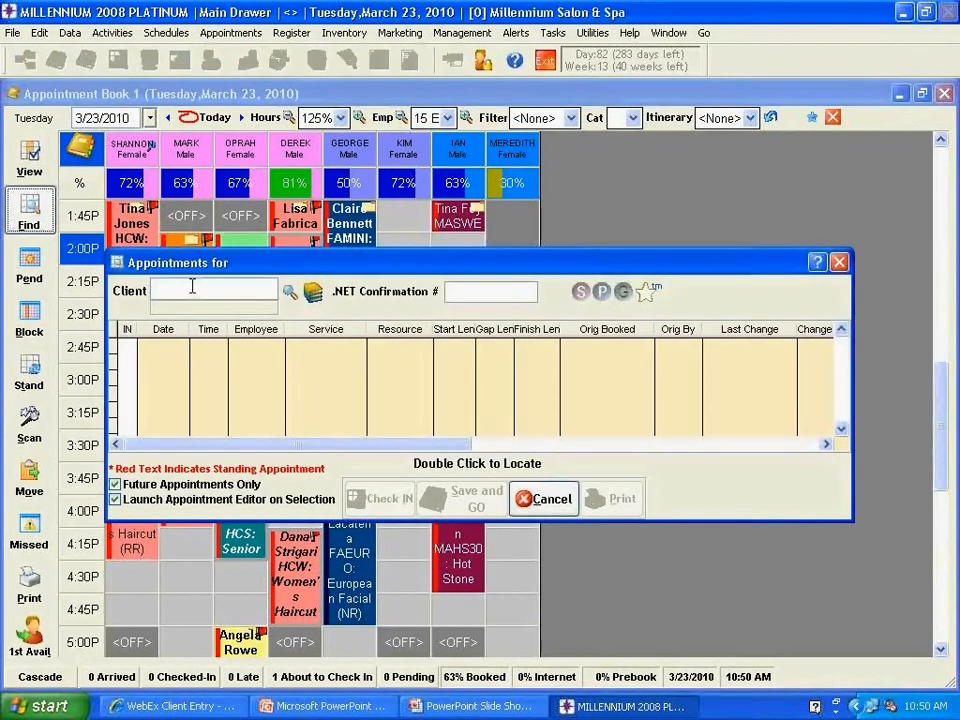
type("kuri")
type(",mi")
key("Return")
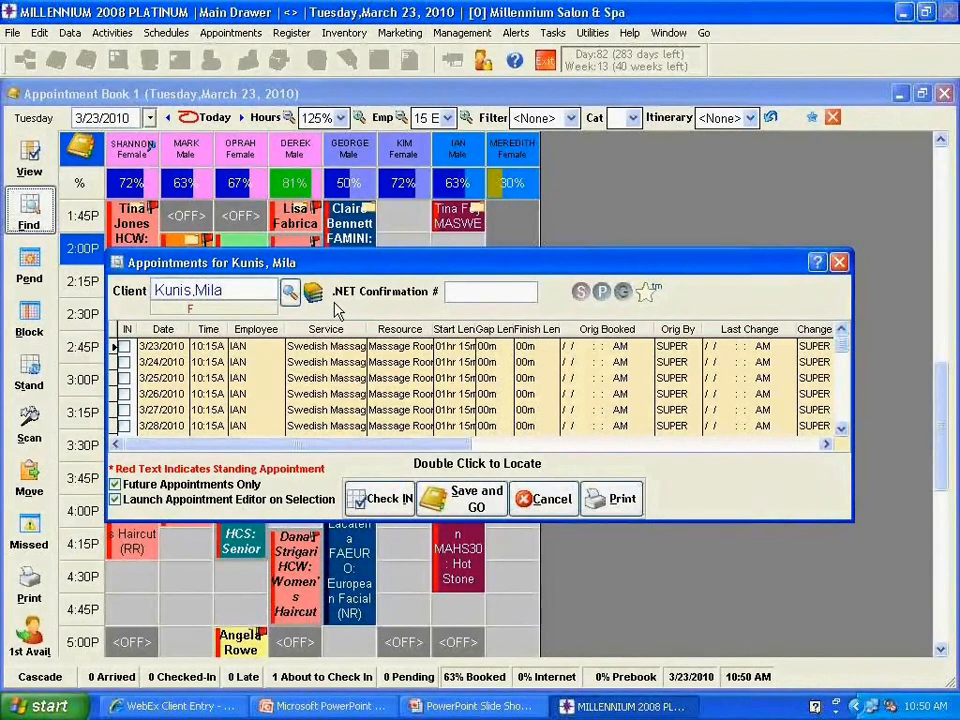
left_click_drag(319, 273, 309, 312)
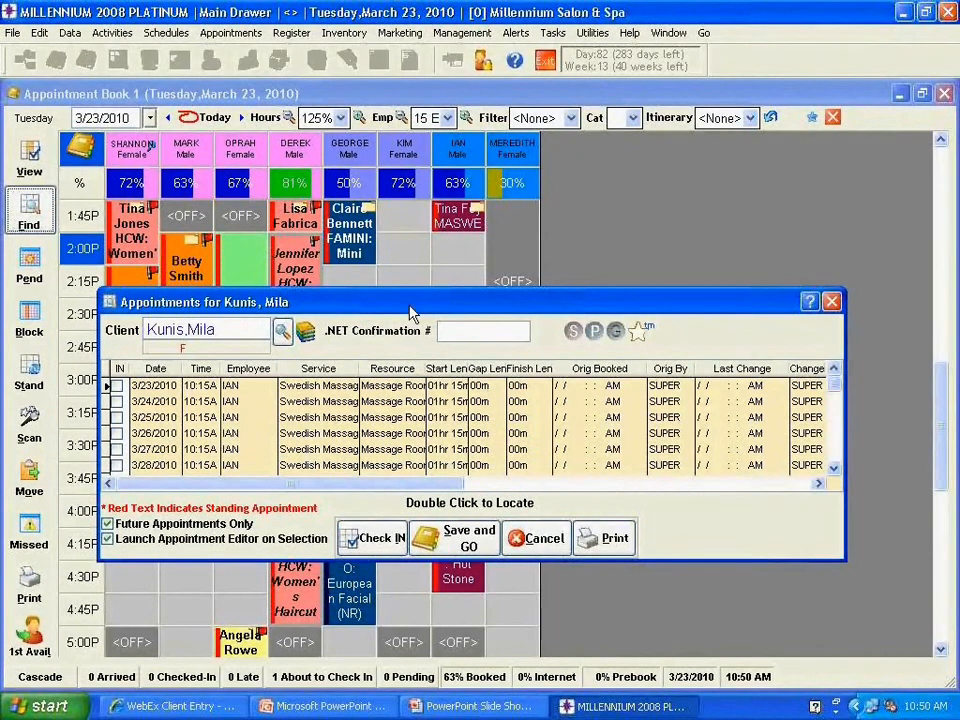
left_click_drag(360, 312, 405, 310)
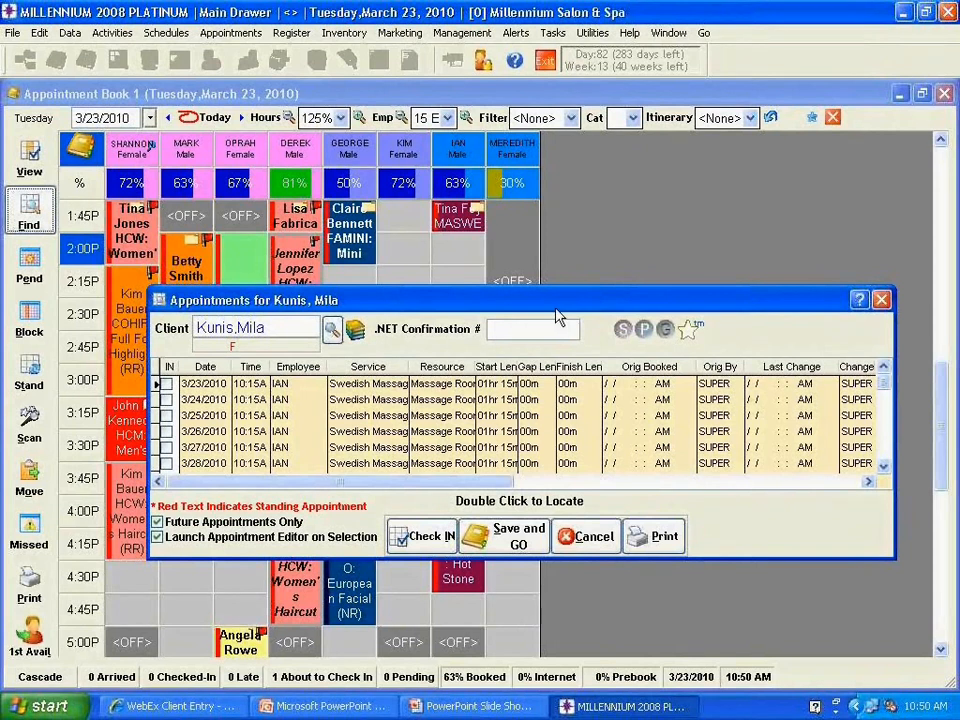
left_click(883, 300)
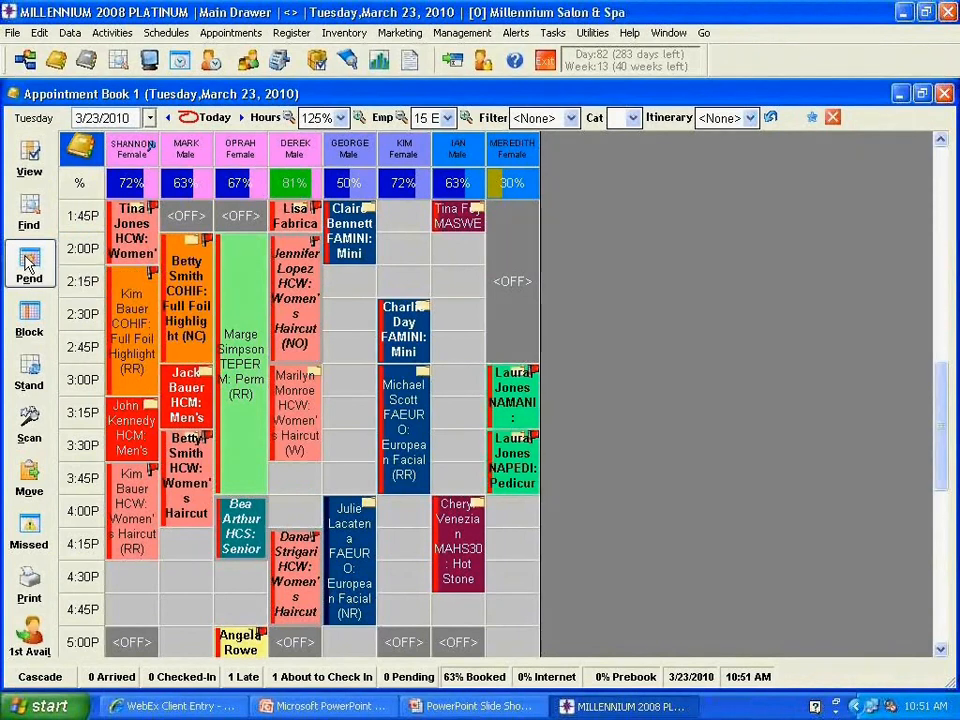
- Start a pending appointment for a client found by partial name and assign it to the employee of the book's sixth column
left_click(29, 262)
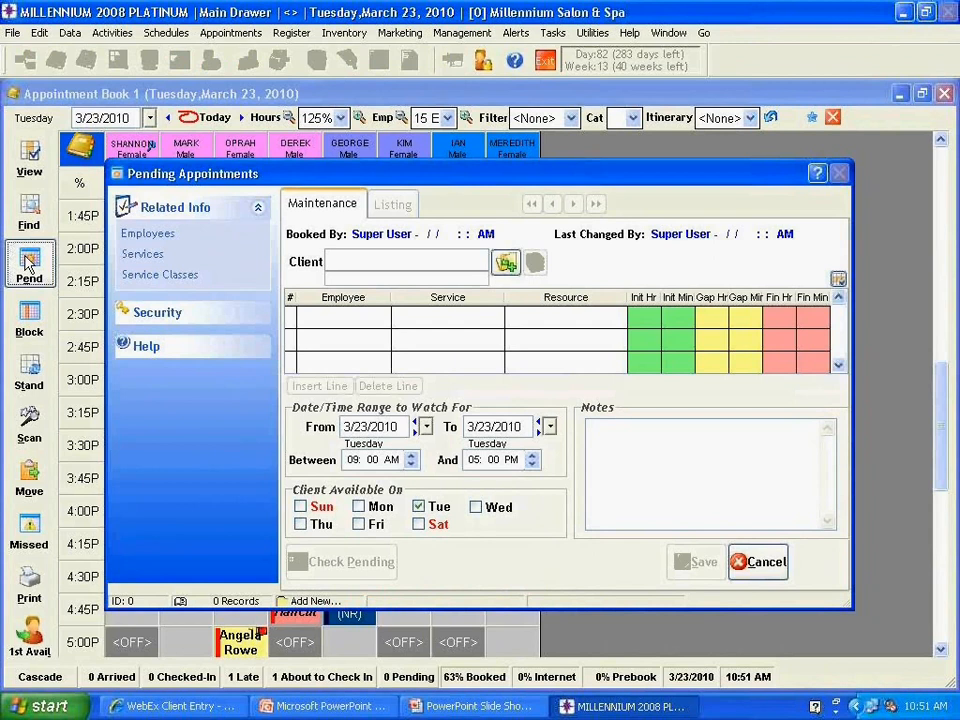
type("lop,jen")
key("Return")
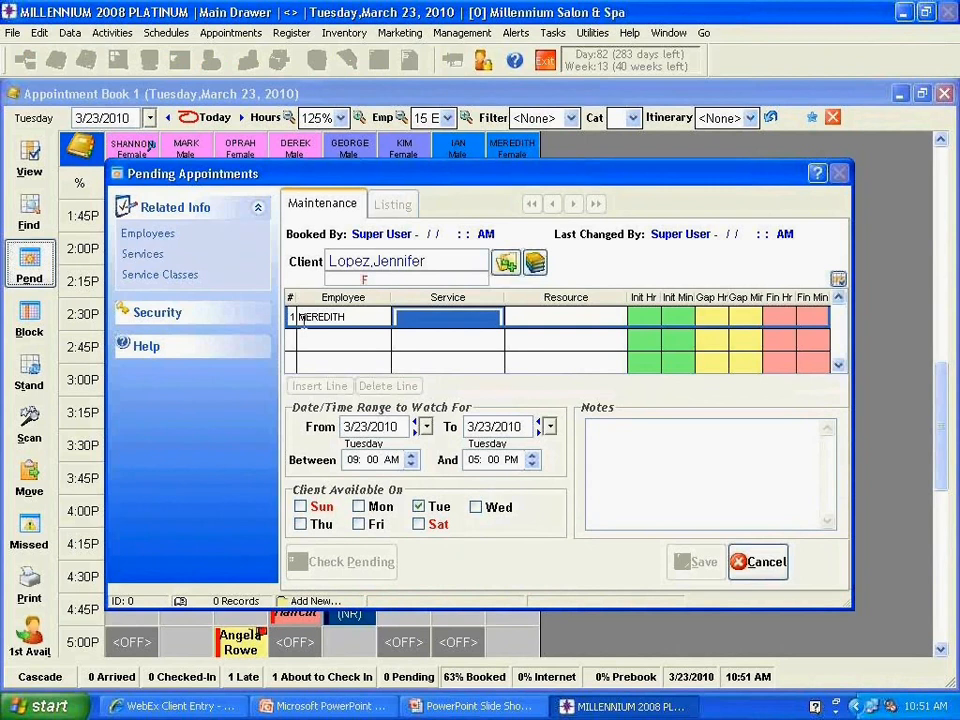
left_click(377, 318)
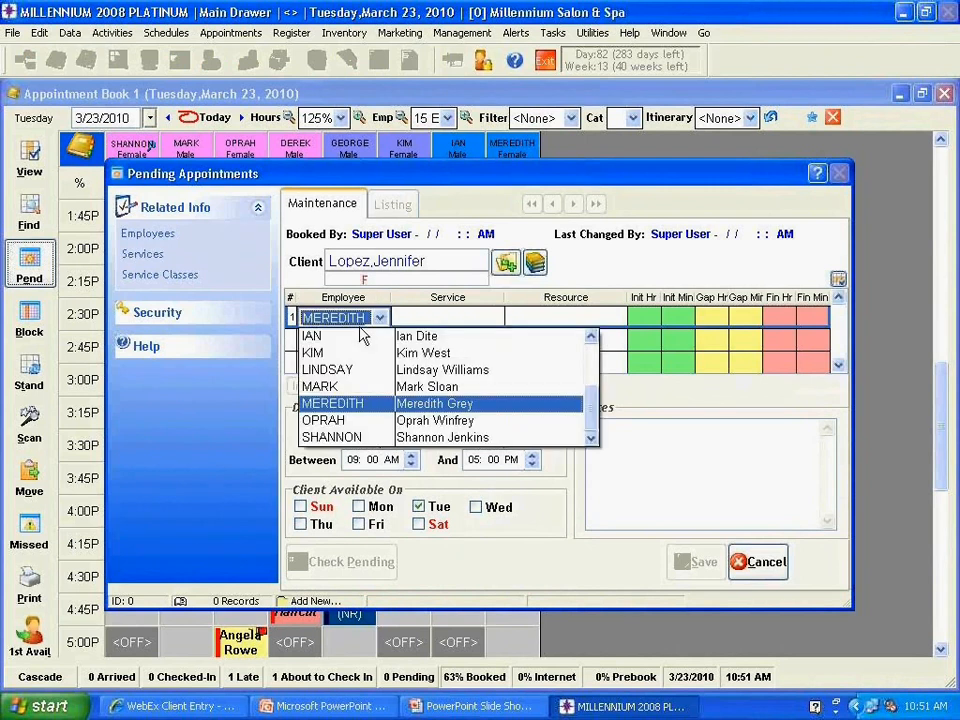
left_click(334, 353)
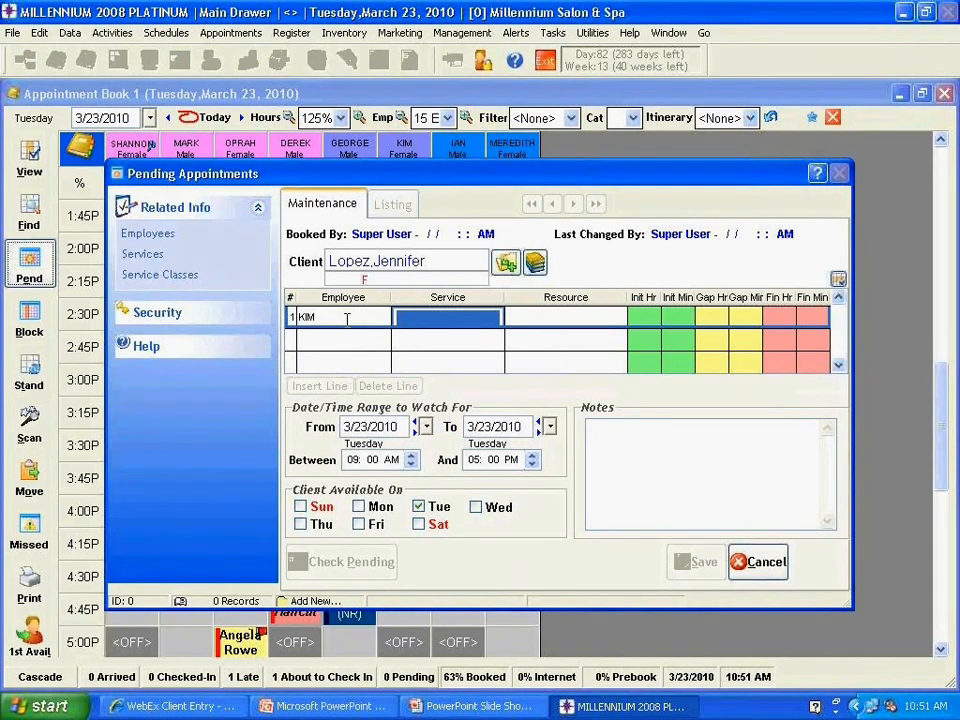
- Review the Any Employee, Any Male and Any Female choices, keep the assigned employee, and enter the FAMINI service
left_click(353, 317)
scroll(588, 350, "up", 2)
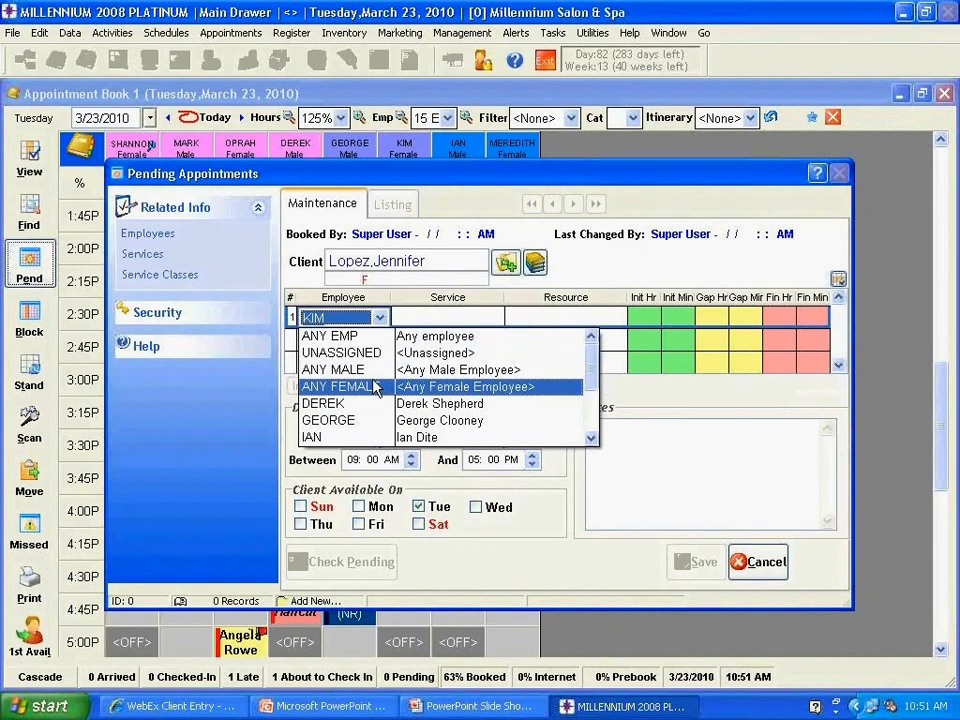
scroll(420, 340, "down", 2)
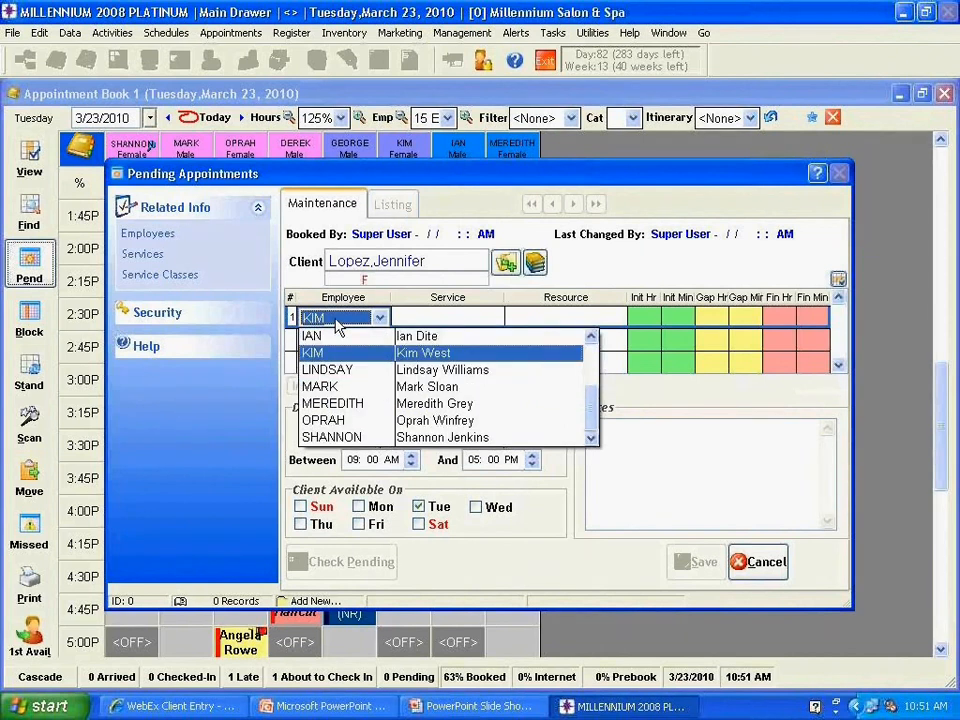
left_click(415, 315)
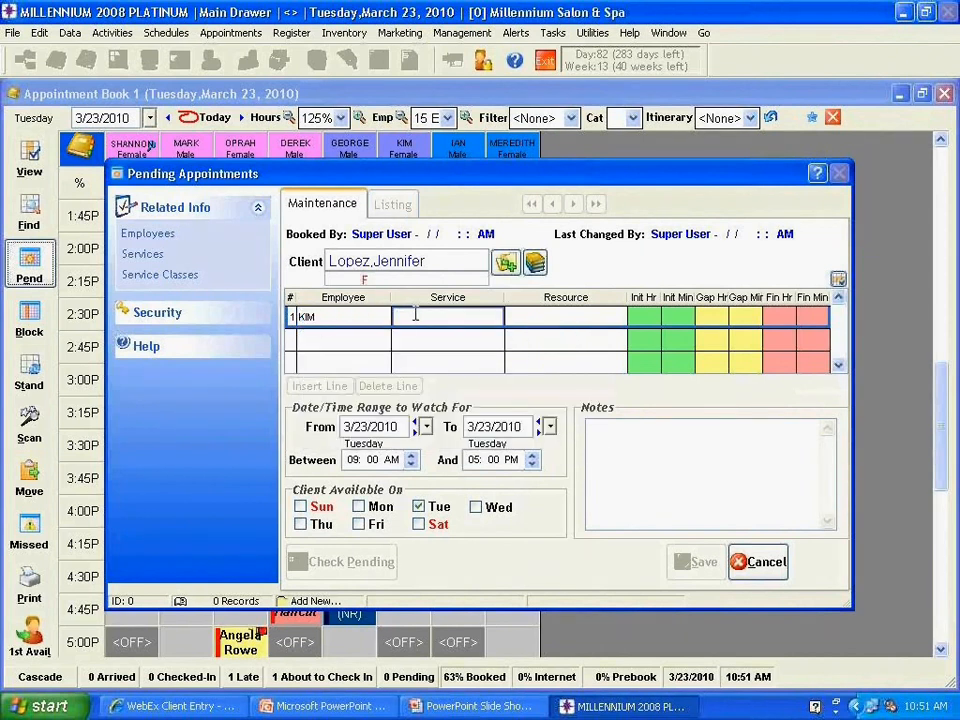
type("famini")
key("Return")
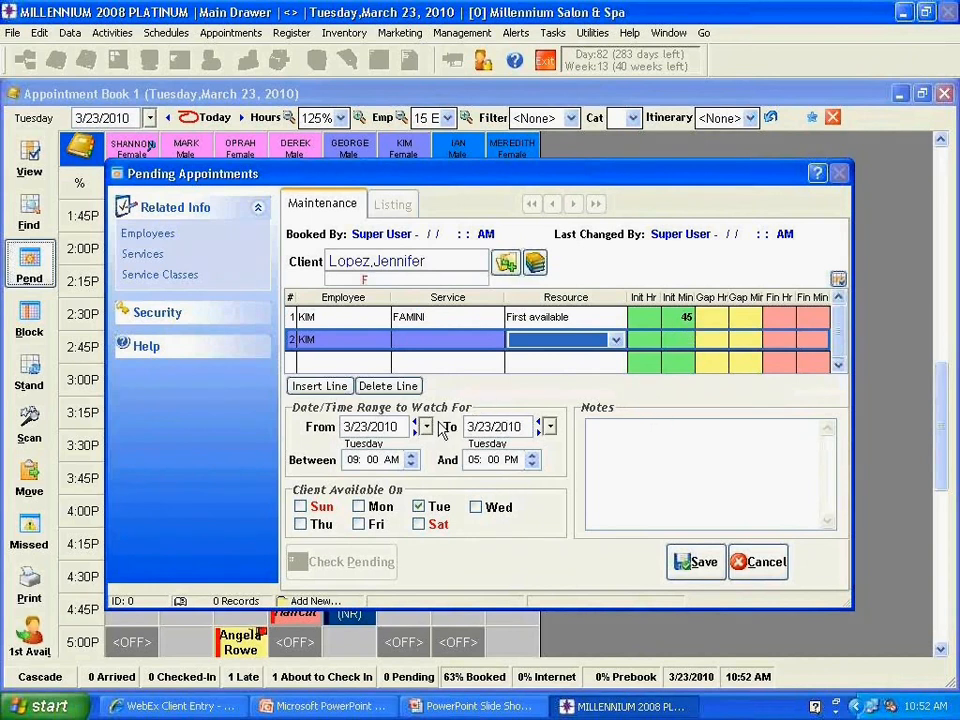
- Set the pending appointment's watch time to start at 11:00 AM and save the record
left_click(352, 460)
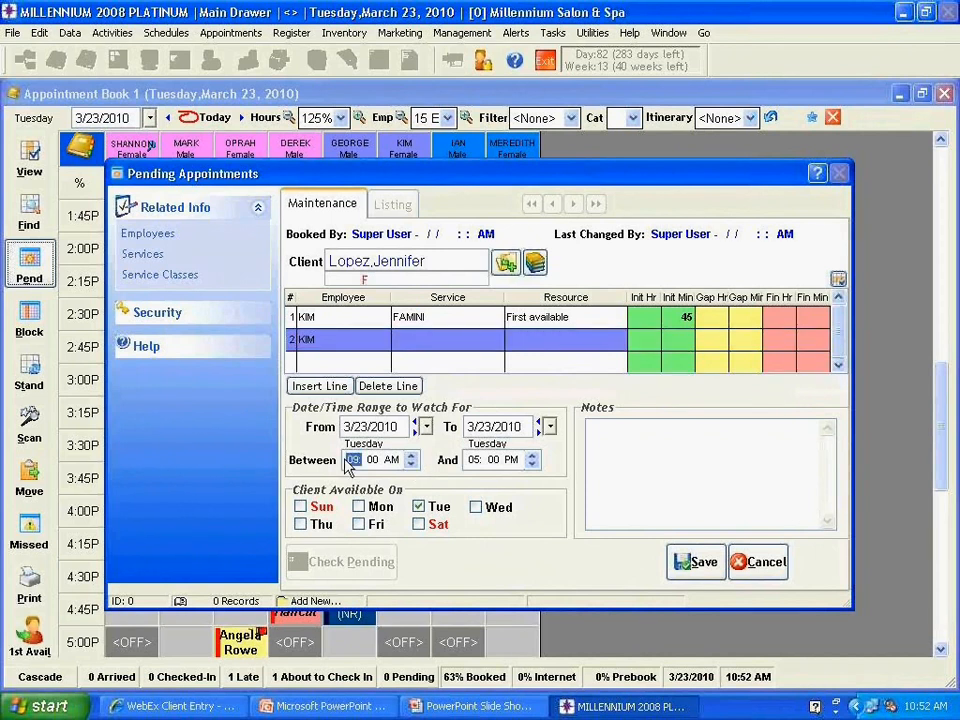
type("11")
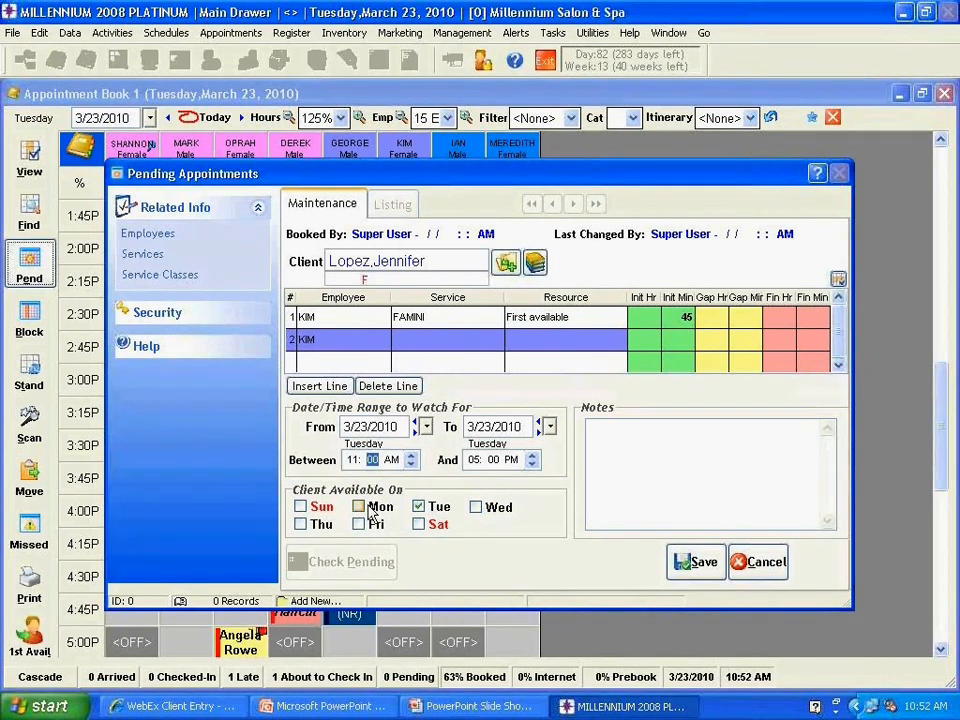
left_click(630, 467)
left_click(687, 567)
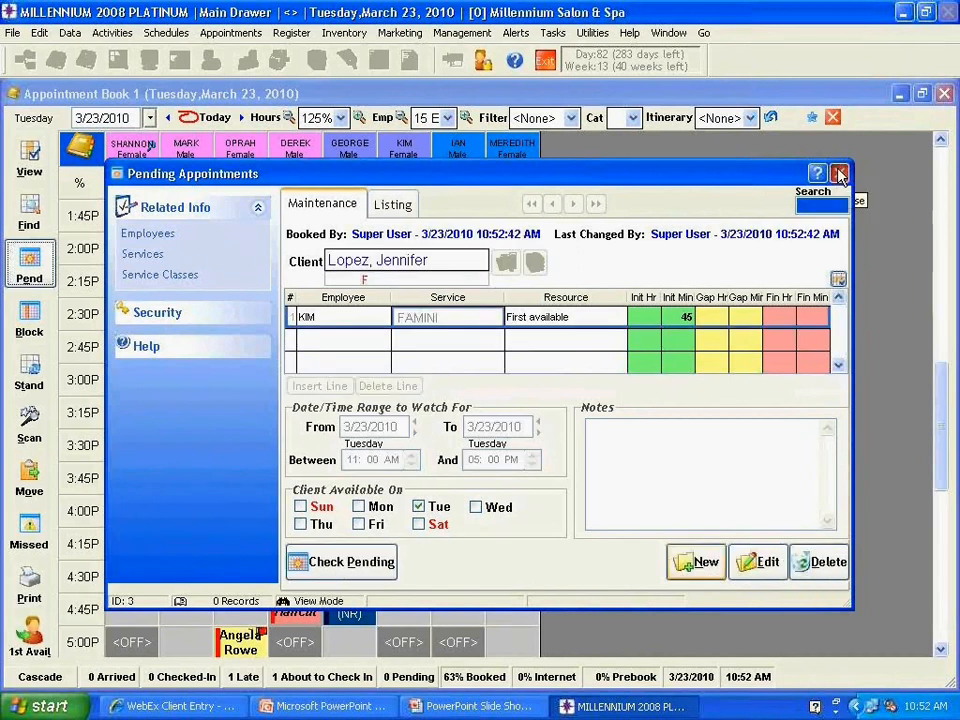
left_click(839, 175)
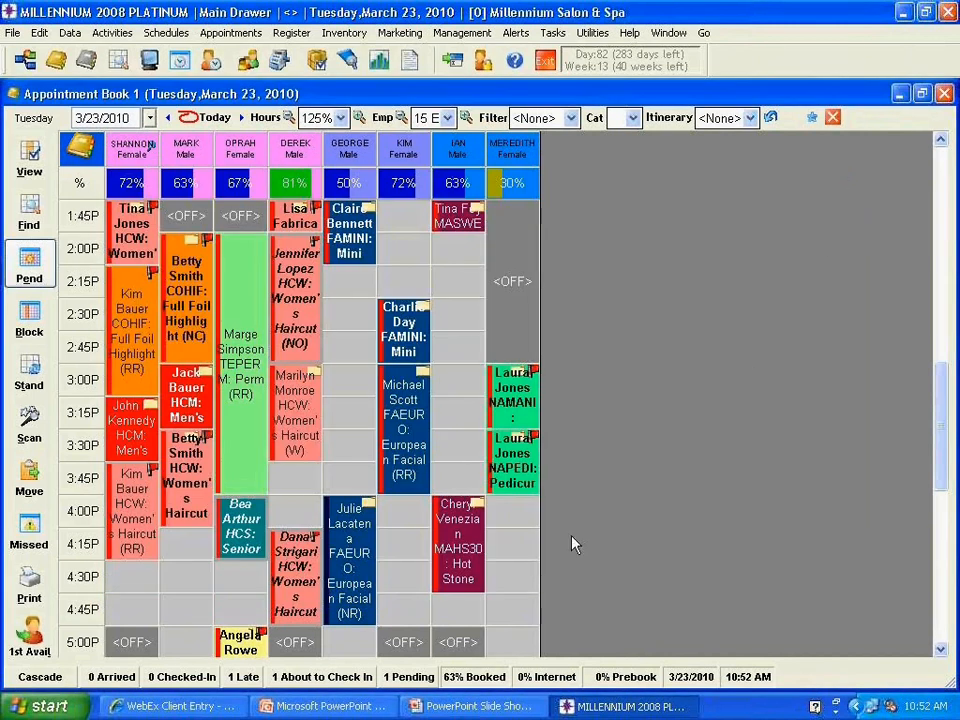
- Review the pending status report for the current date and close it
left_click(408, 678)
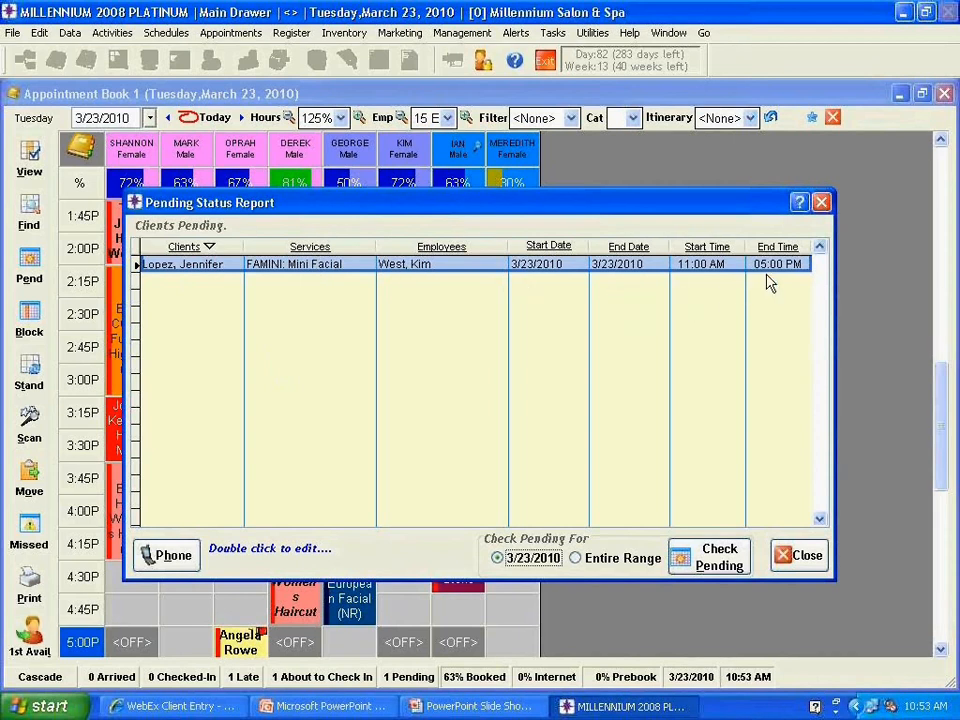
left_click(821, 203)
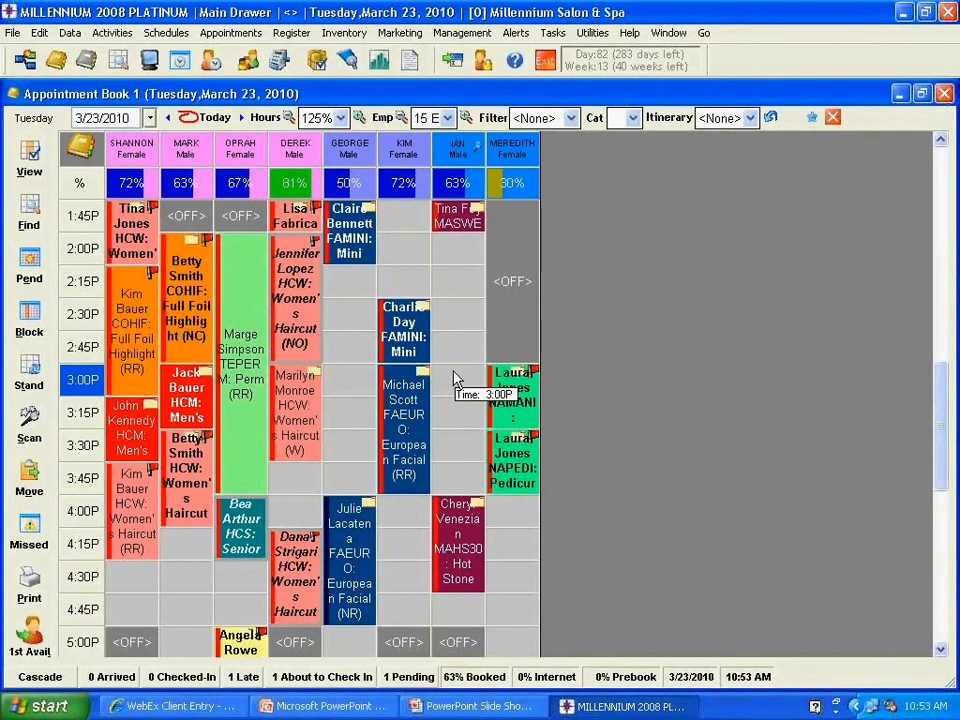
- Cancel the 3:00 PM European facial in the book's sixth column with the reason RESCHEDULED
scroll(455, 380, "down", 1)
scroll(455, 380, "down", 2)
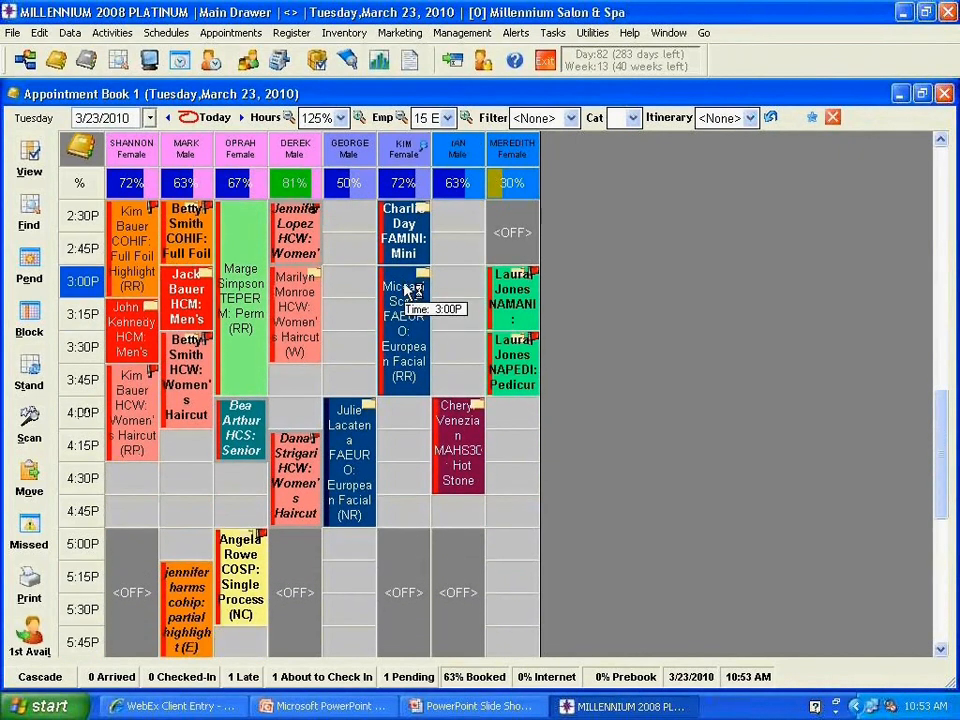
right_click(396, 281)
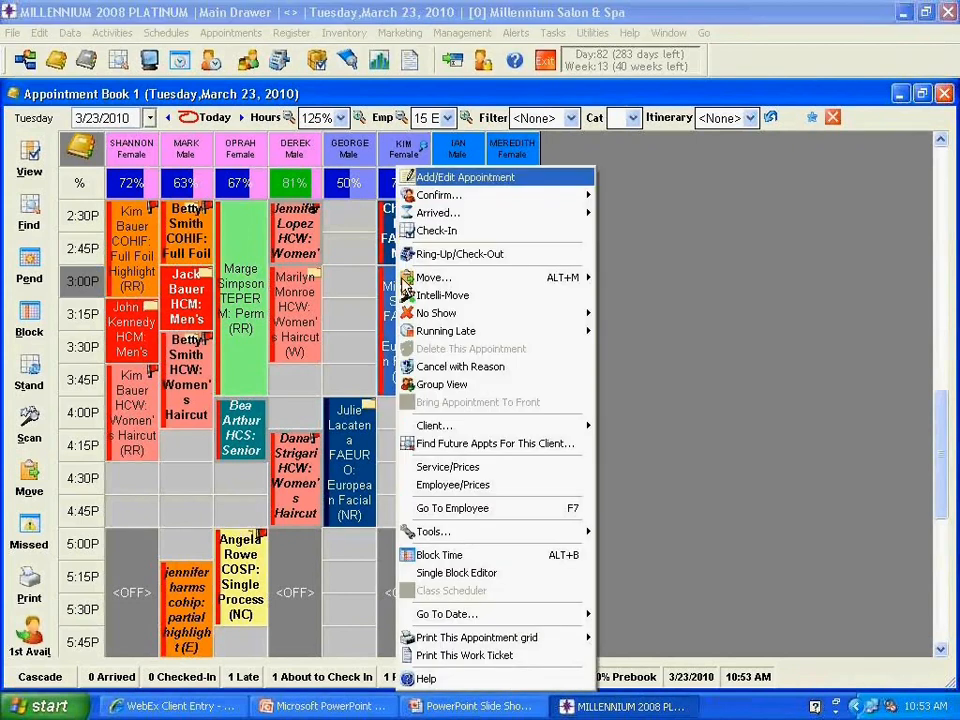
left_click(442, 367)
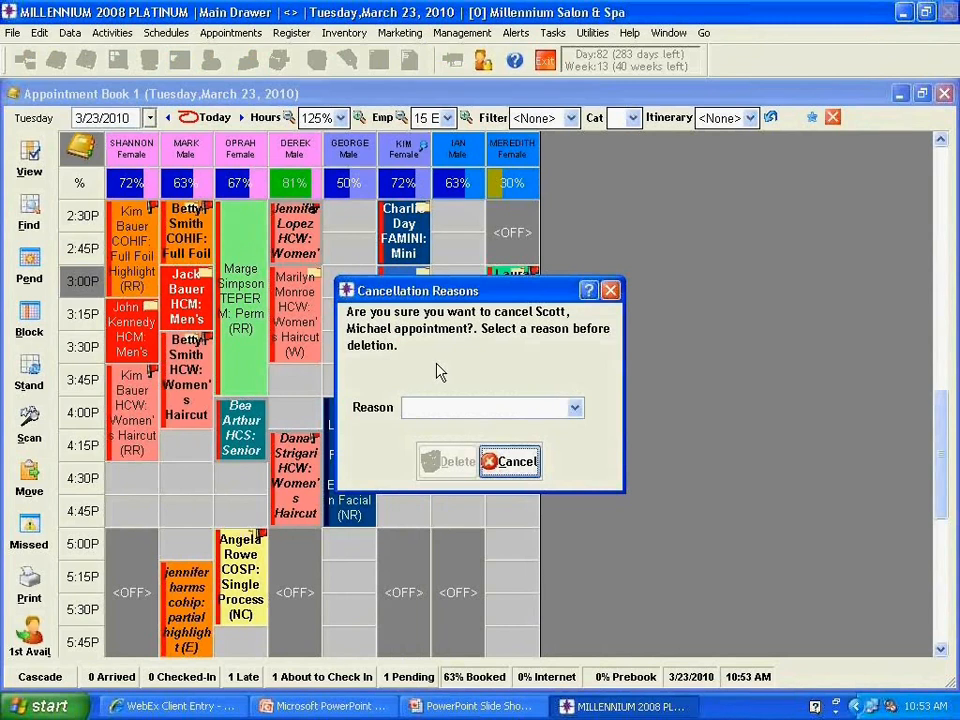
left_click(552, 407)
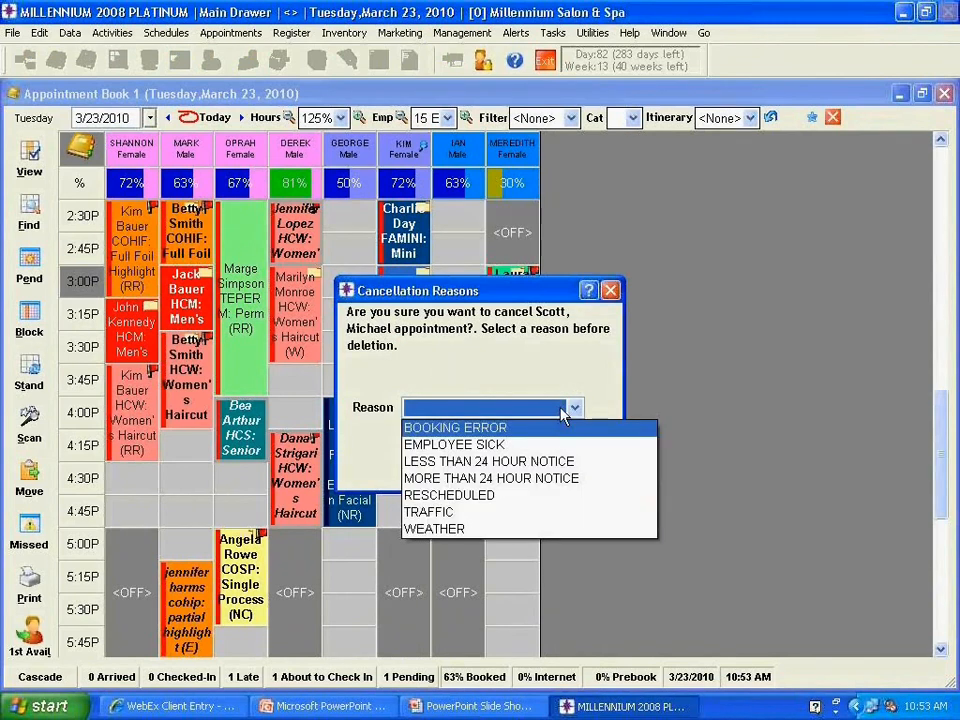
left_click(470, 495)
left_click(449, 463)
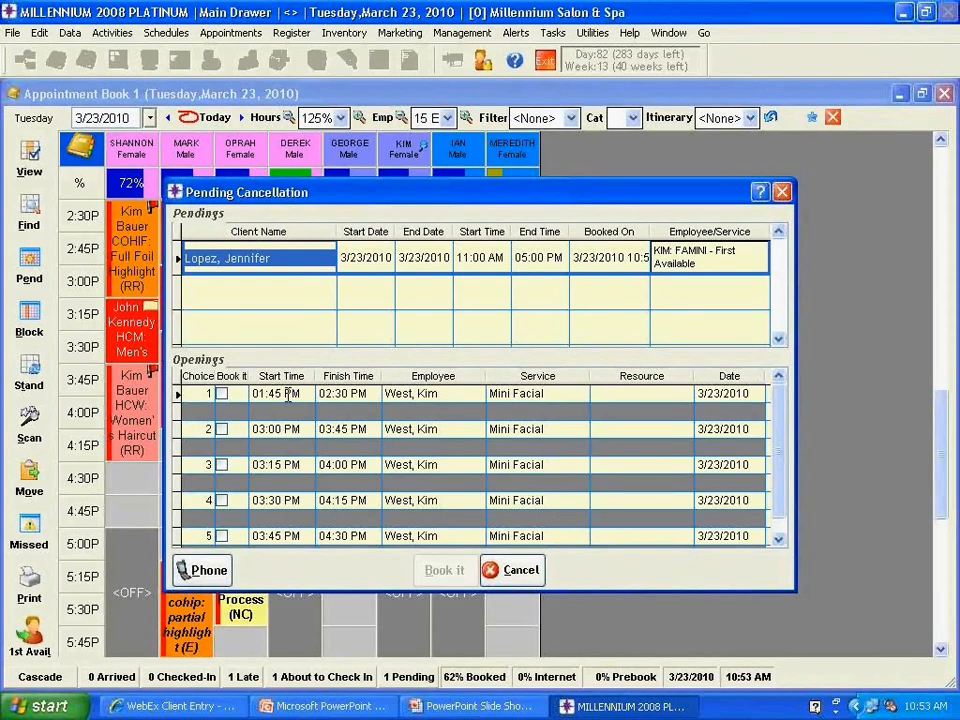
- Book the pending client's mini facial into the 03:00 PM to 03:45 PM opening and acknowledge the booking
left_click(221, 430)
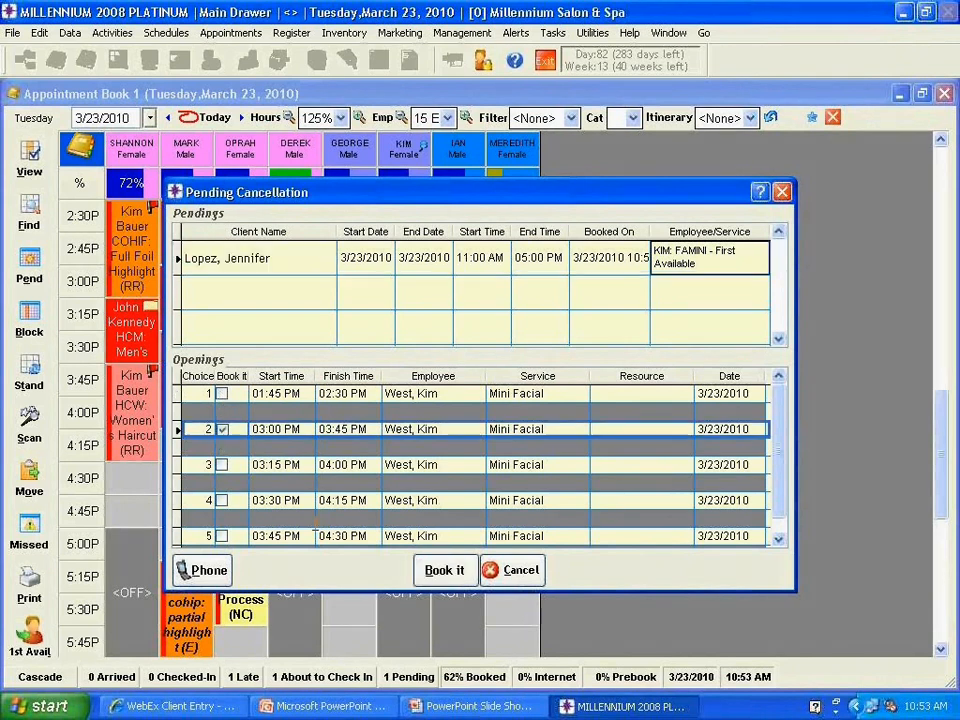
left_click(428, 572)
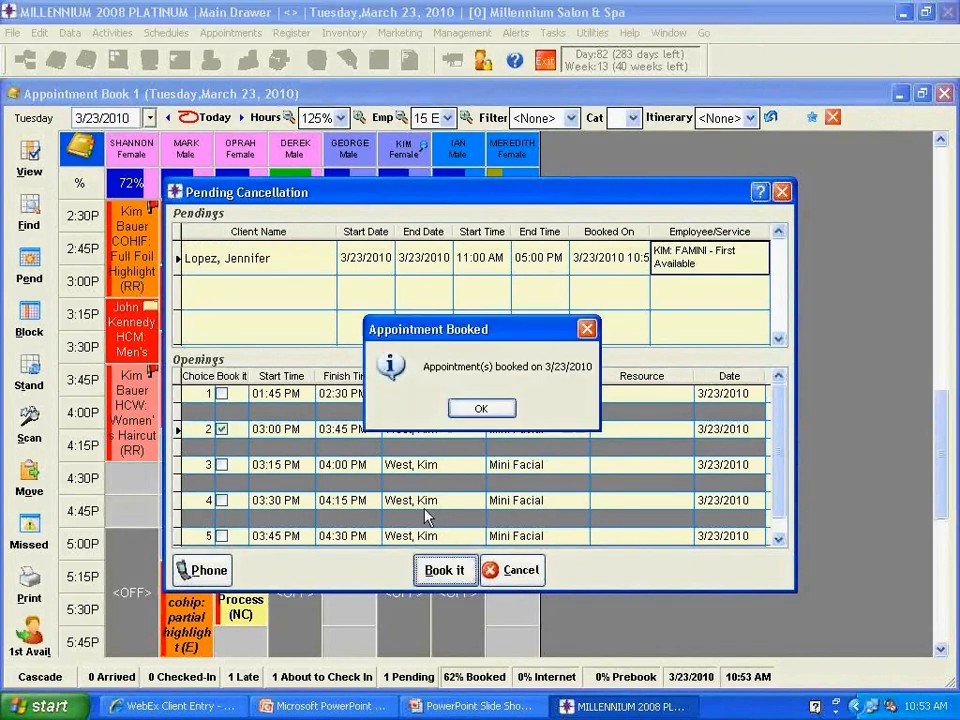
left_click(484, 409)
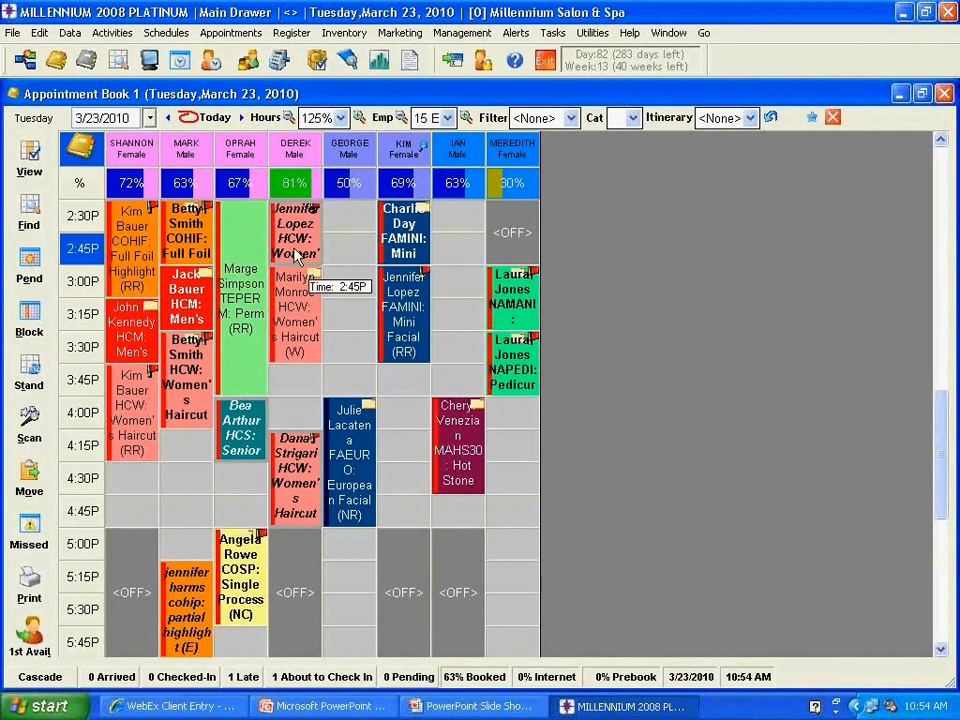
- Start a time block covering all employees and limit its weekly pattern to Monday only
left_click(29, 318)
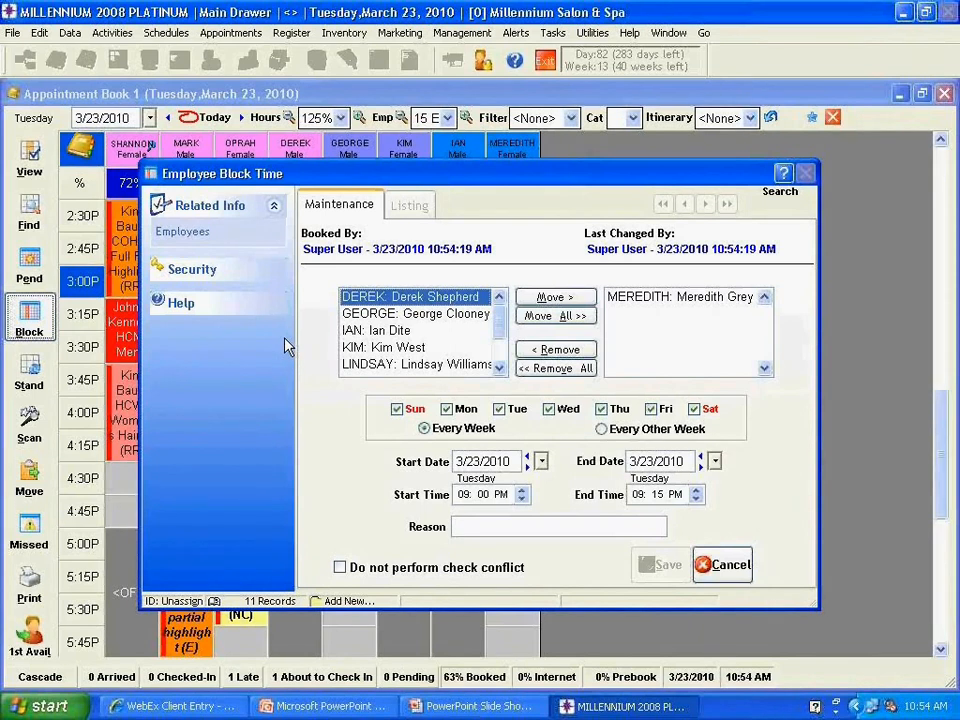
left_click(525, 316)
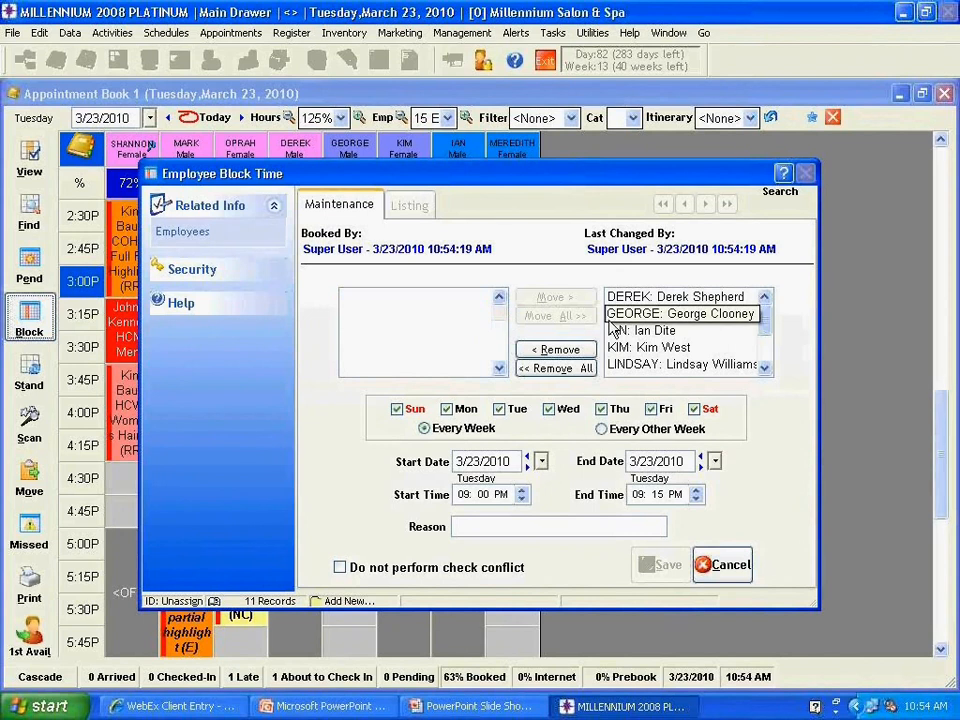
left_click(397, 410)
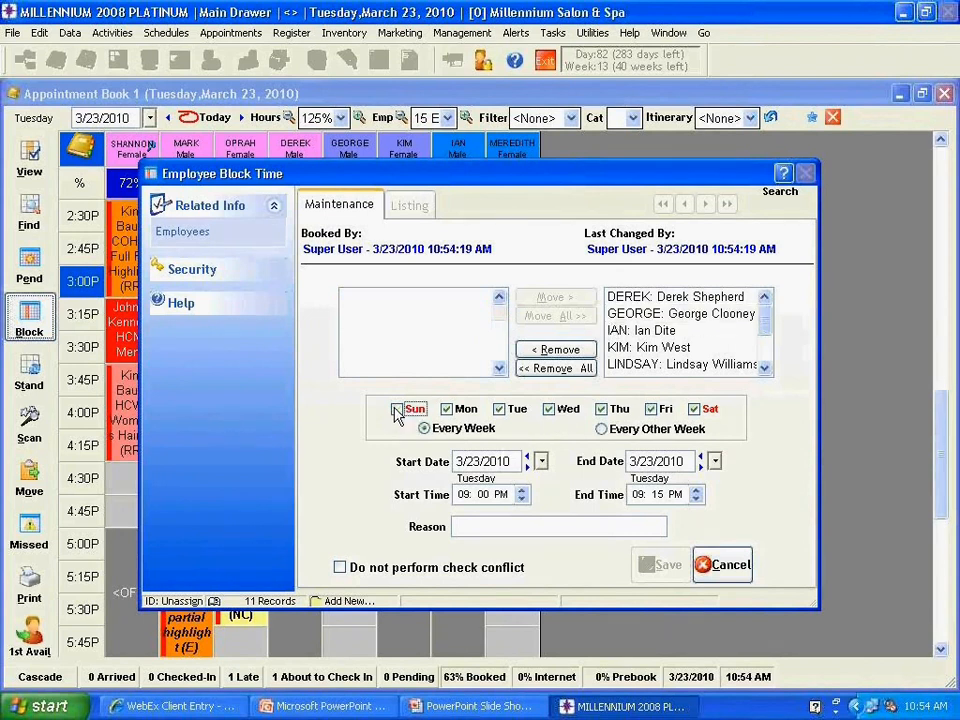
left_click(499, 409)
left_click(548, 409)
left_click(601, 409)
left_click(651, 409)
left_click(694, 409)
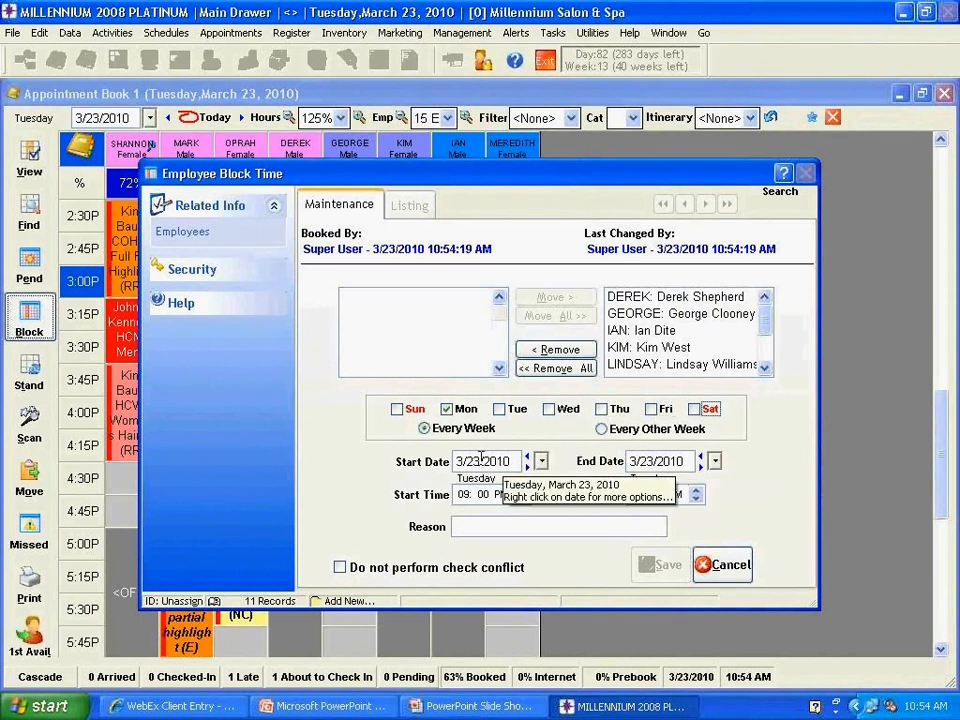
- Set both the start date and the end date of the employee time block to 3/29/2010
left_click(541, 461)
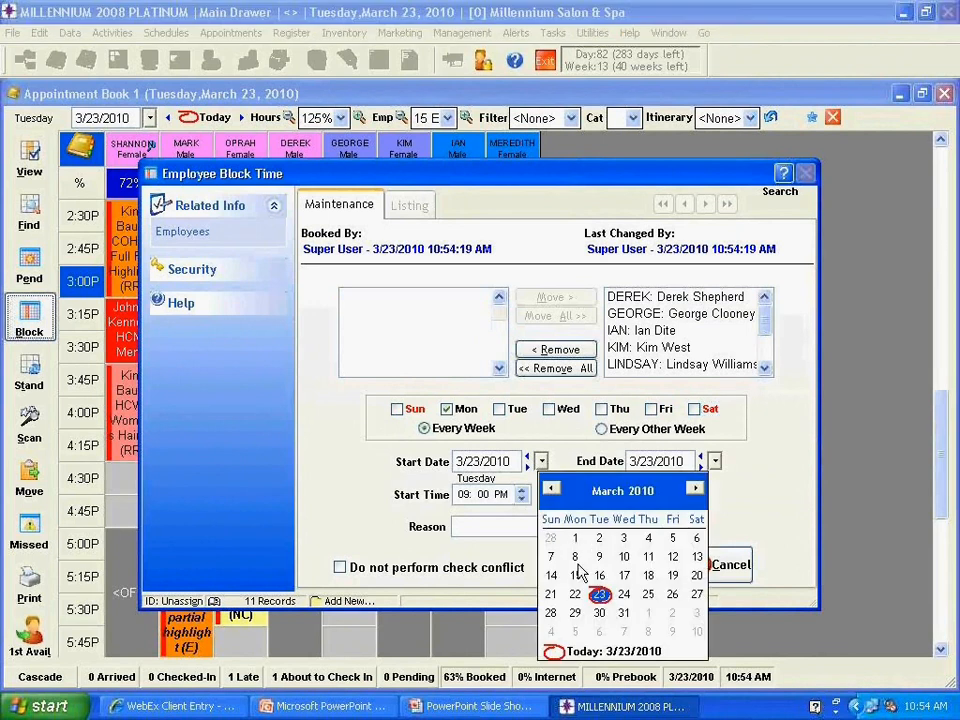
left_click(576, 613)
left_click(715, 461)
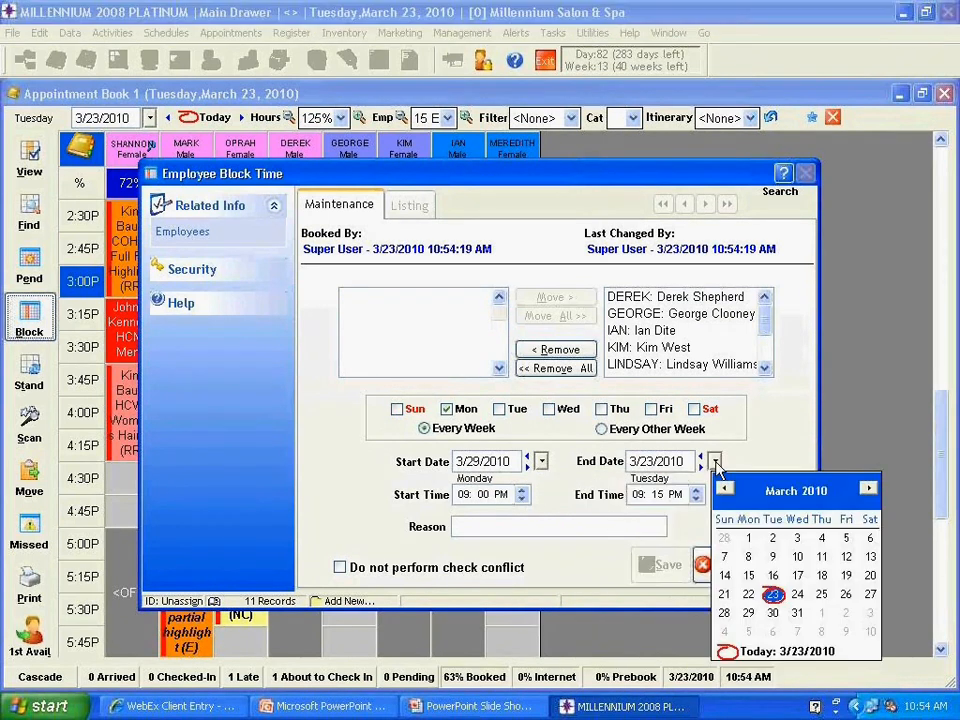
left_click(749, 613)
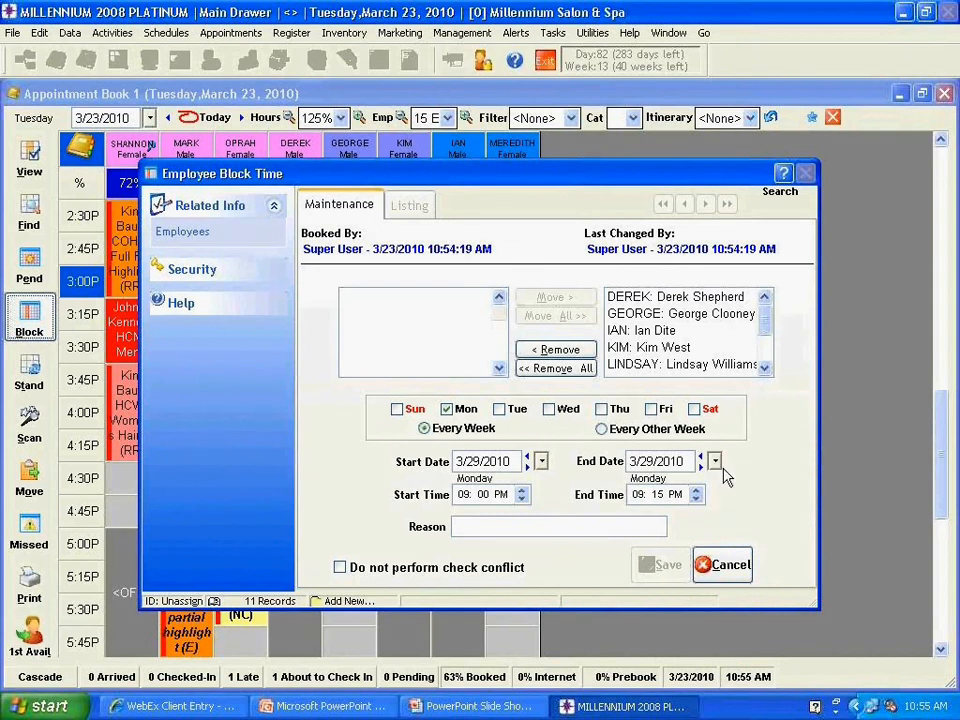
- Set the time block to run from 08:45 AM to 09:00 AM
left_click(458, 495)
type("8: ")
type("00")
key("Left")
key("Left")
type("08: 45")
left_click(657, 494)
type("00a")
- Enter Team Meeting as the block's reason, skip the conflict check, save the record and close it
left_click(541, 525)
type("Team")
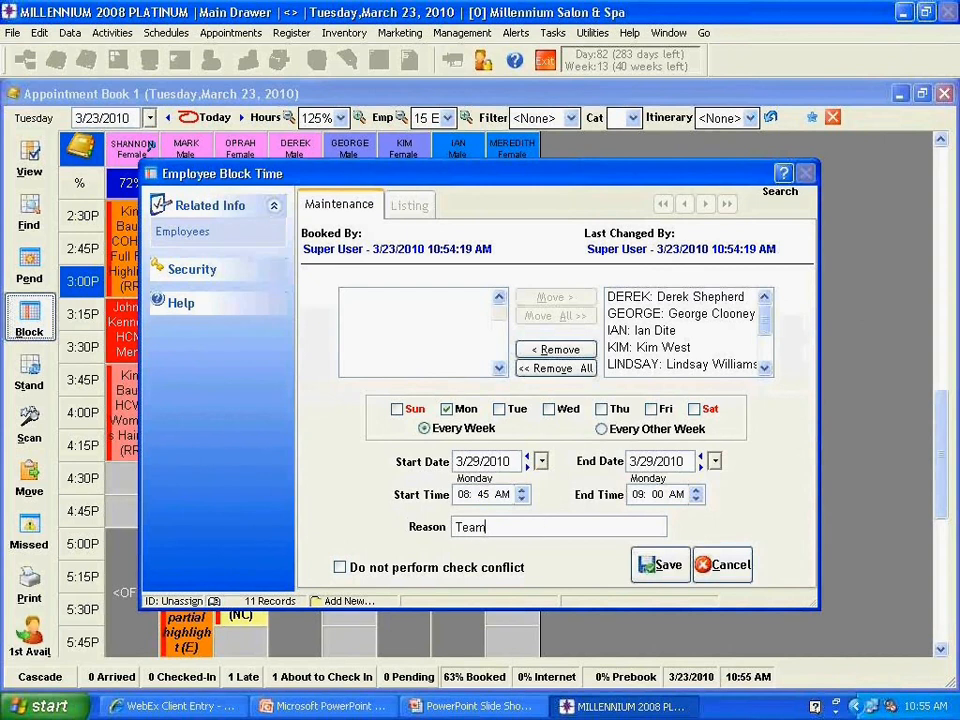
type(" Meeting")
left_click(352, 572)
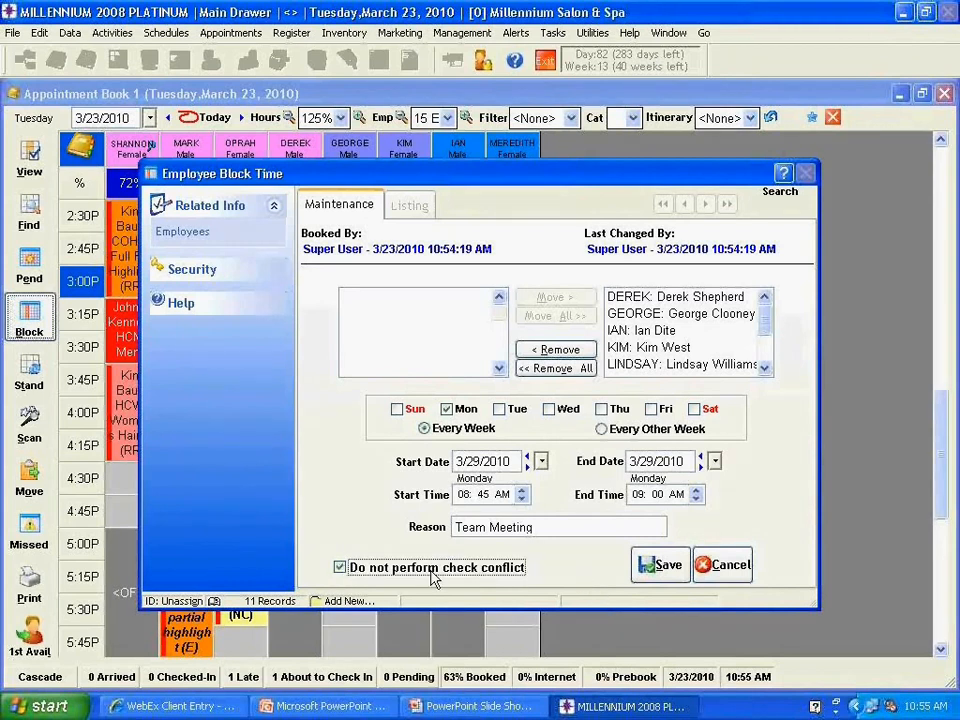
left_click(653, 566)
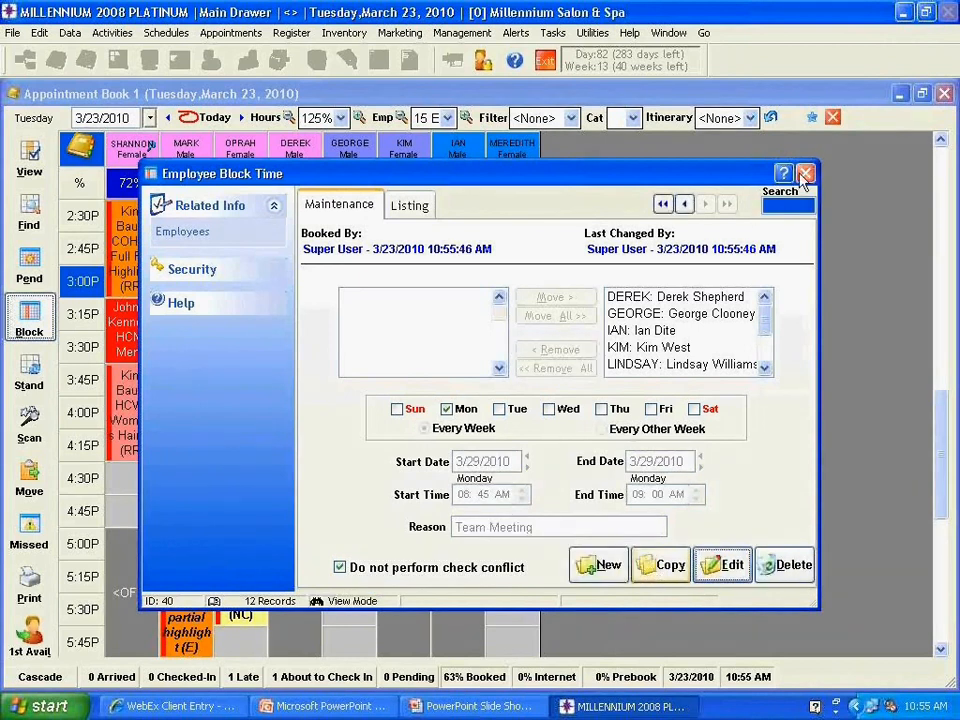
left_click(805, 174)
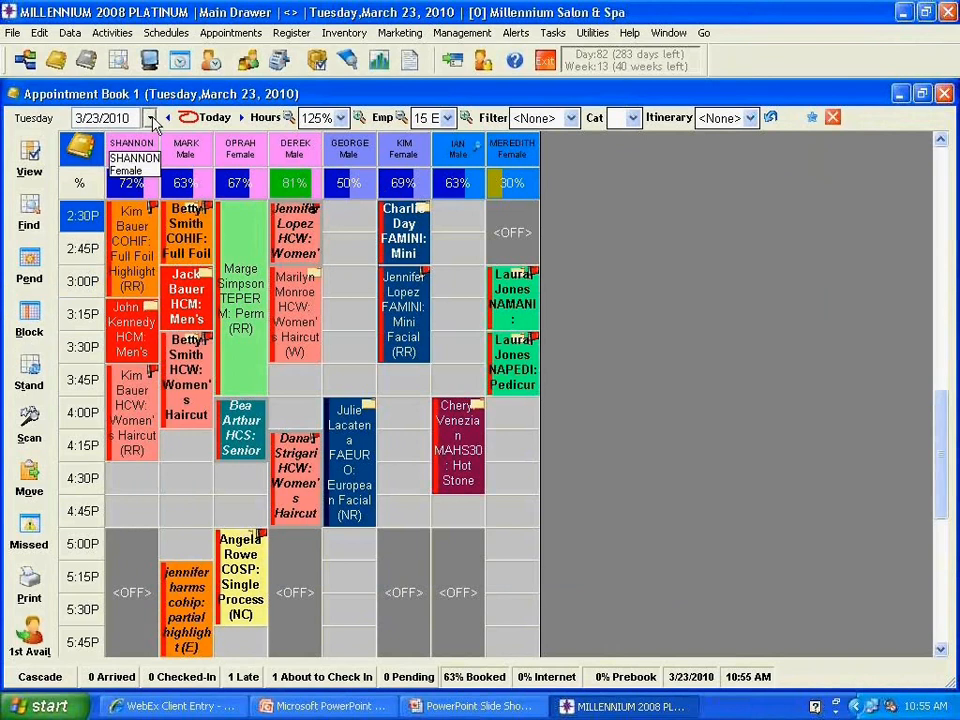
- Check the Team Meeting block at 8:45 AM in the book for 3/29/2010 and return to 3/23/2010
left_click(149, 117)
left_click(181, 272)
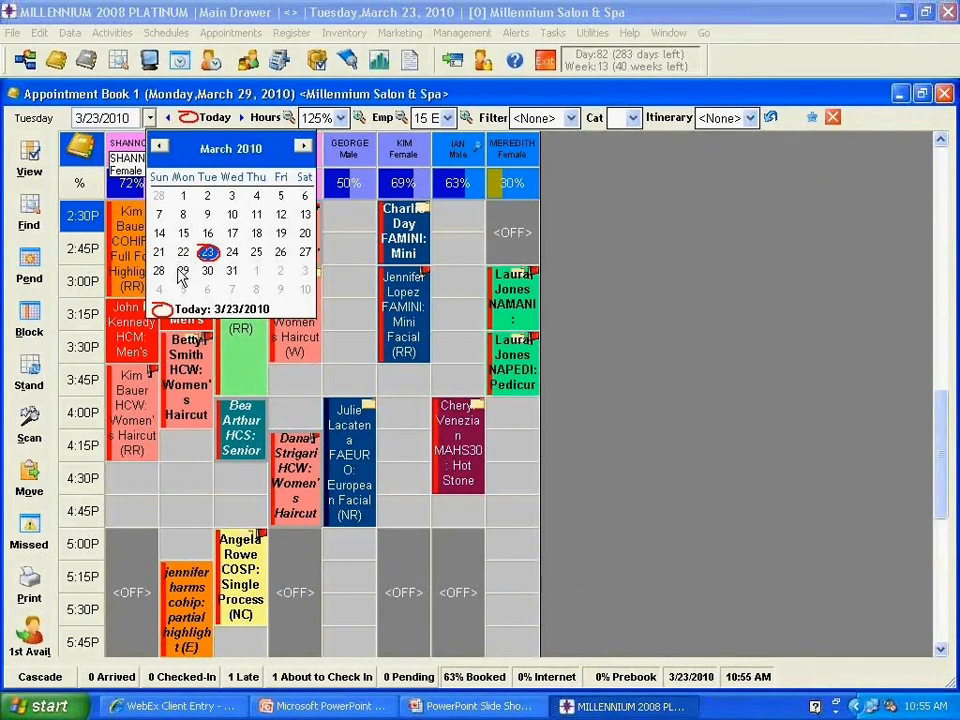
scroll(527, 355, "up", 4)
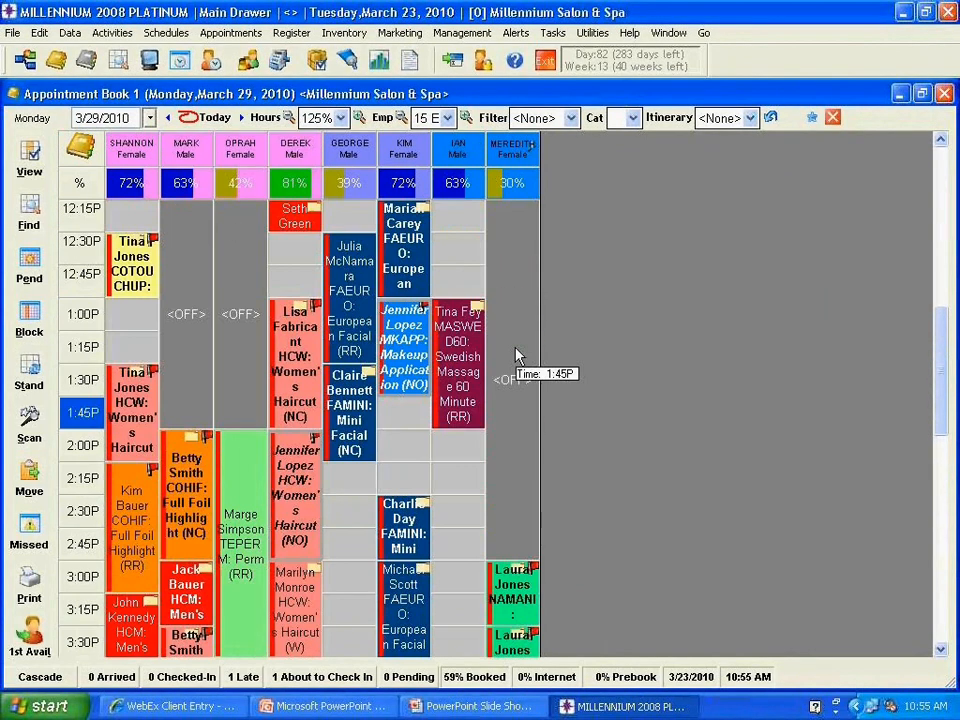
scroll(517, 355, "up", 4)
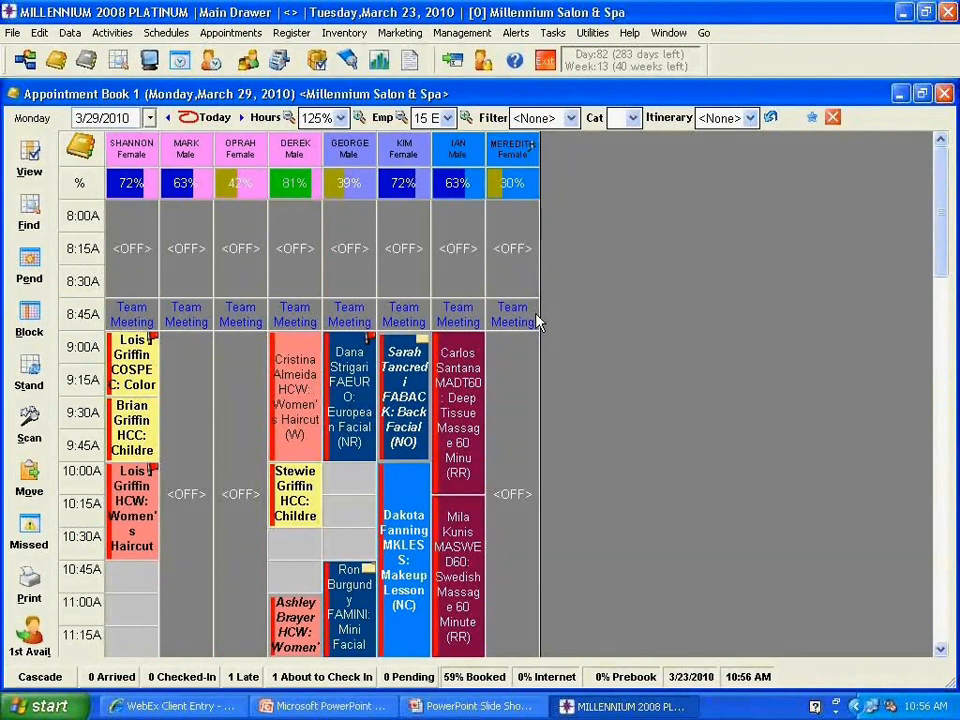
key("Home")
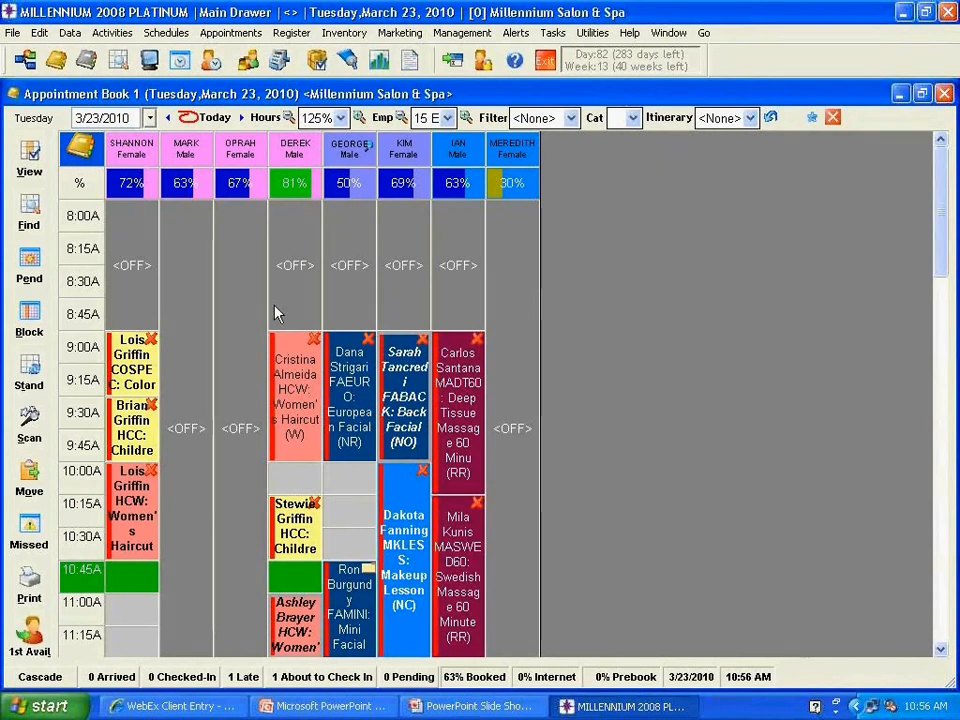
- Start a new standing appointment for a client found by partial last and first name
left_click(34, 372)
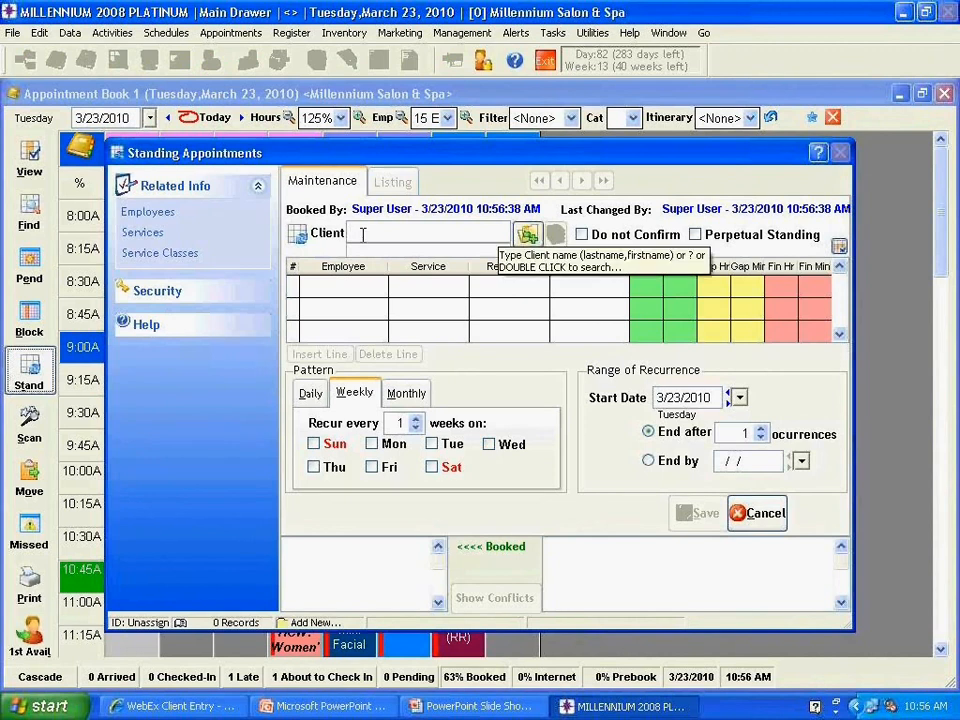
type("sm")
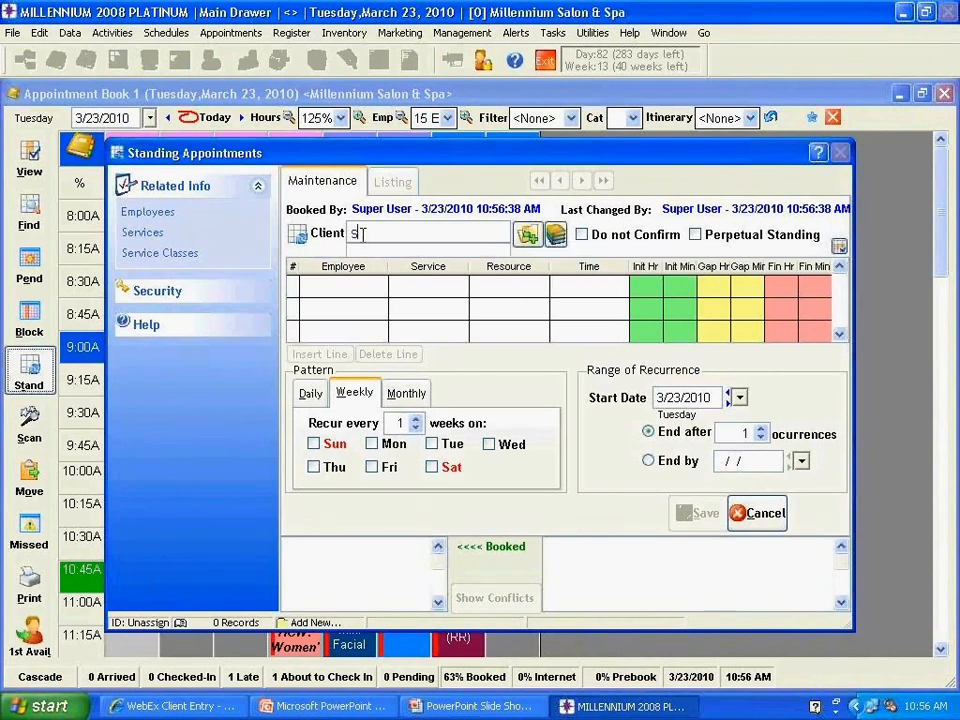
type("i,bel")
type("t")
key("Return")
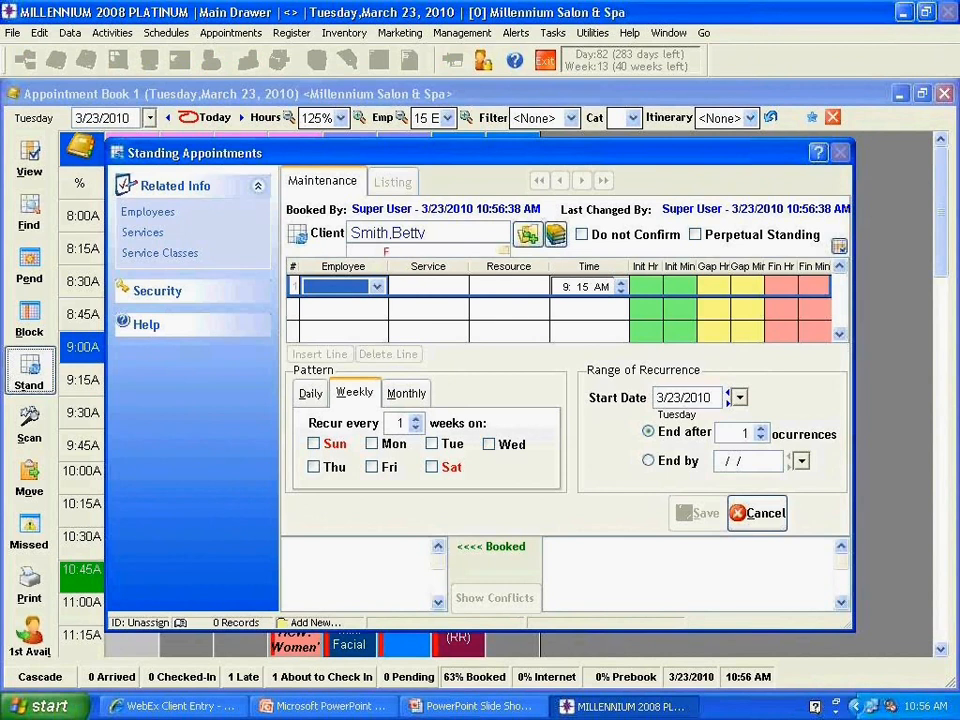
- Assign the standing appointment to the employee of the book's last column, search services for mass, and choose MASWED60, Swedish Massage 60 Minute
left_click(340, 287)
left_click(343, 403)
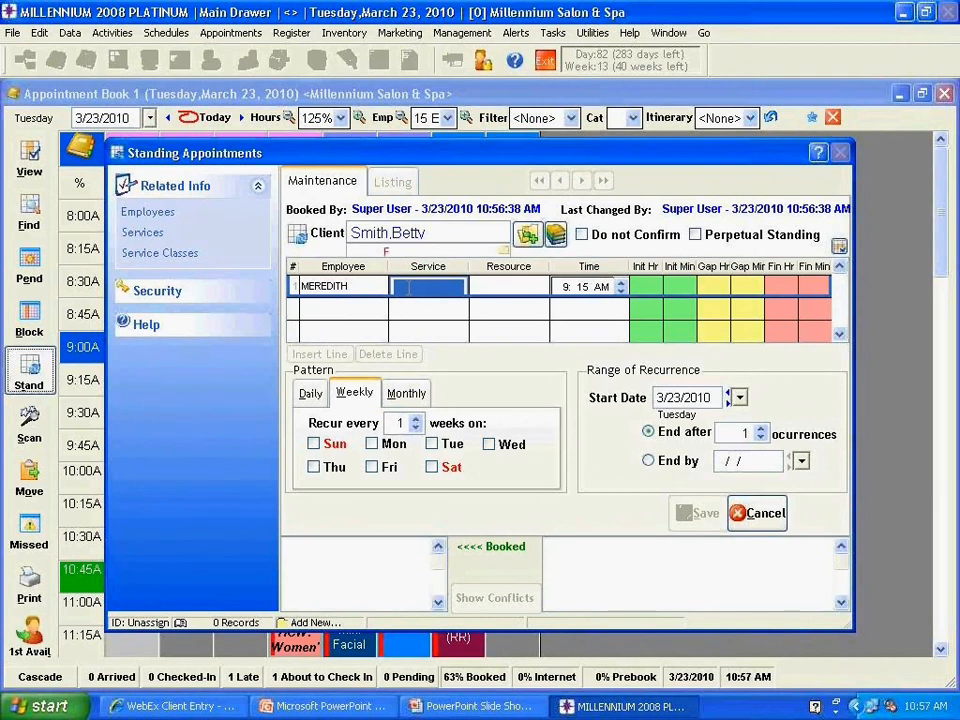
type("~mass")
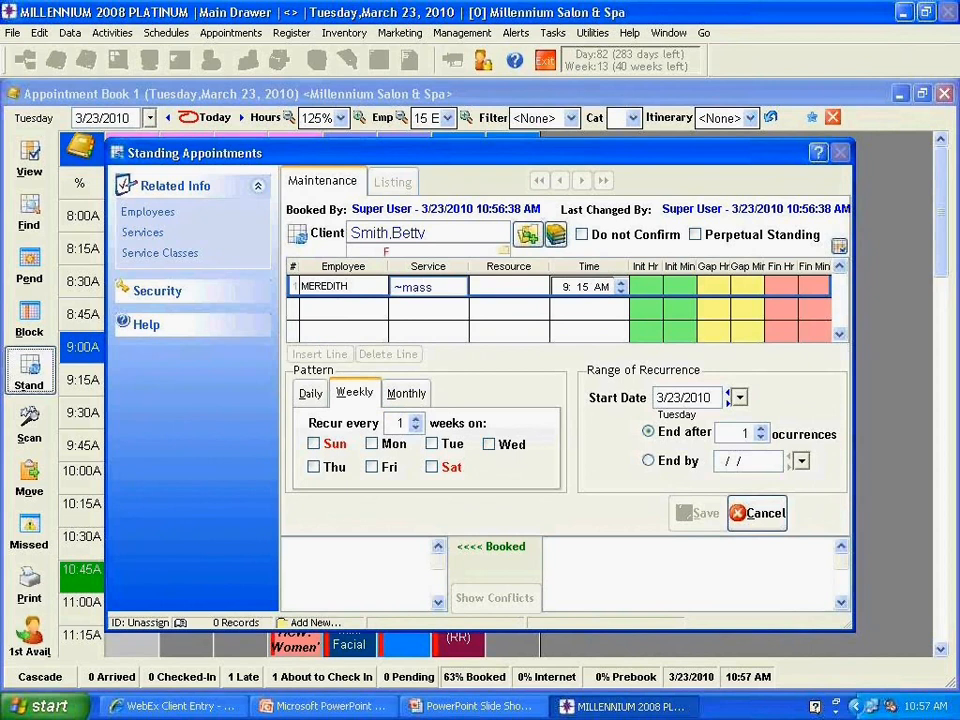
key("Tab")
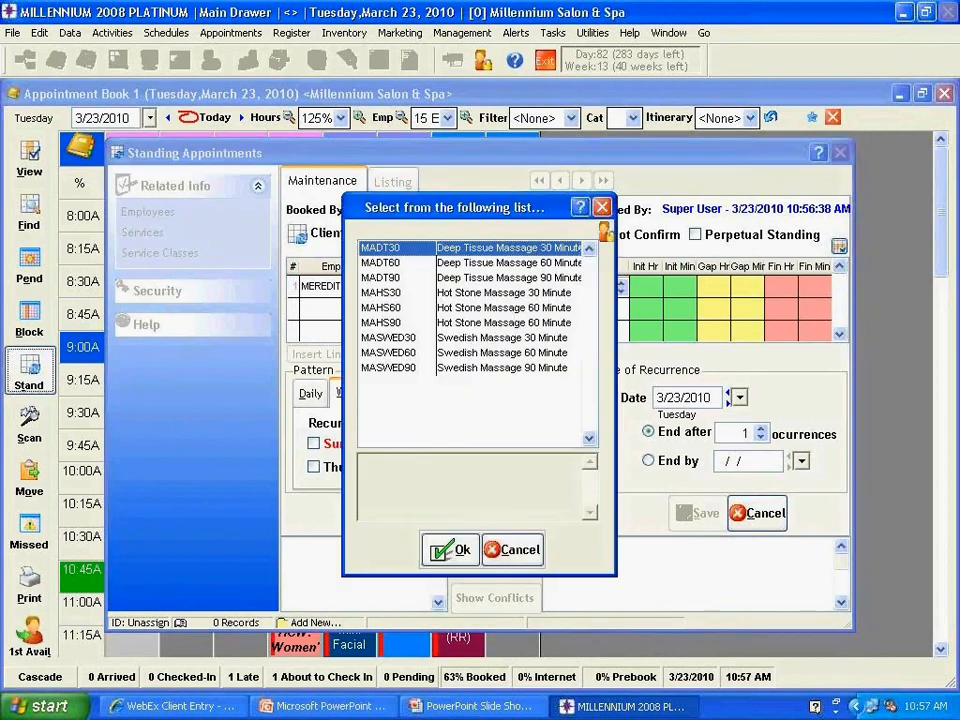
left_click(490, 354)
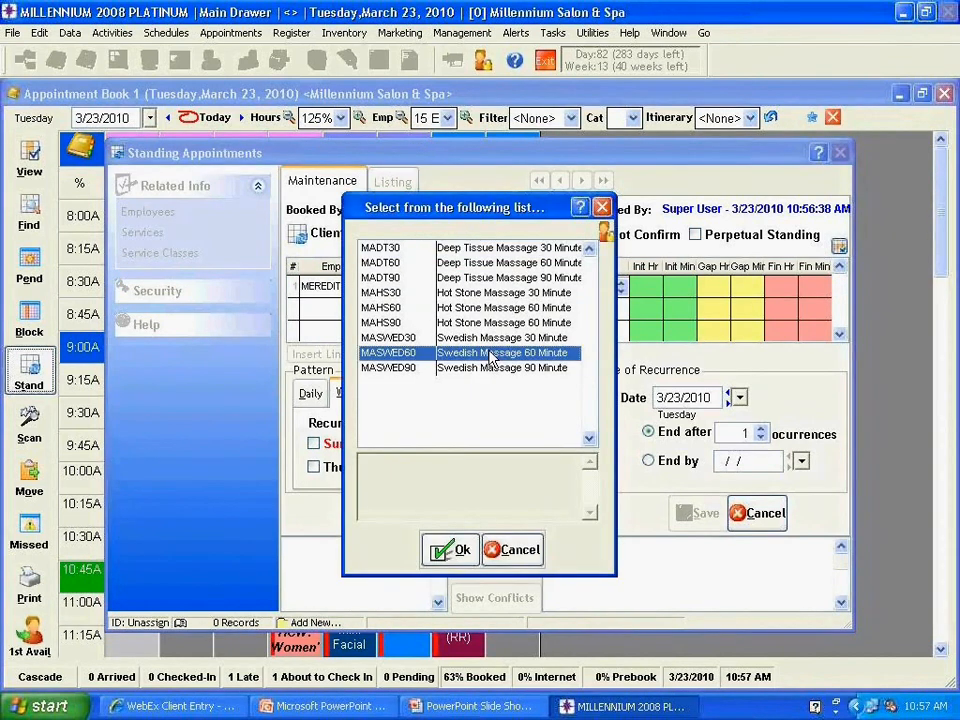
left_click(446, 551)
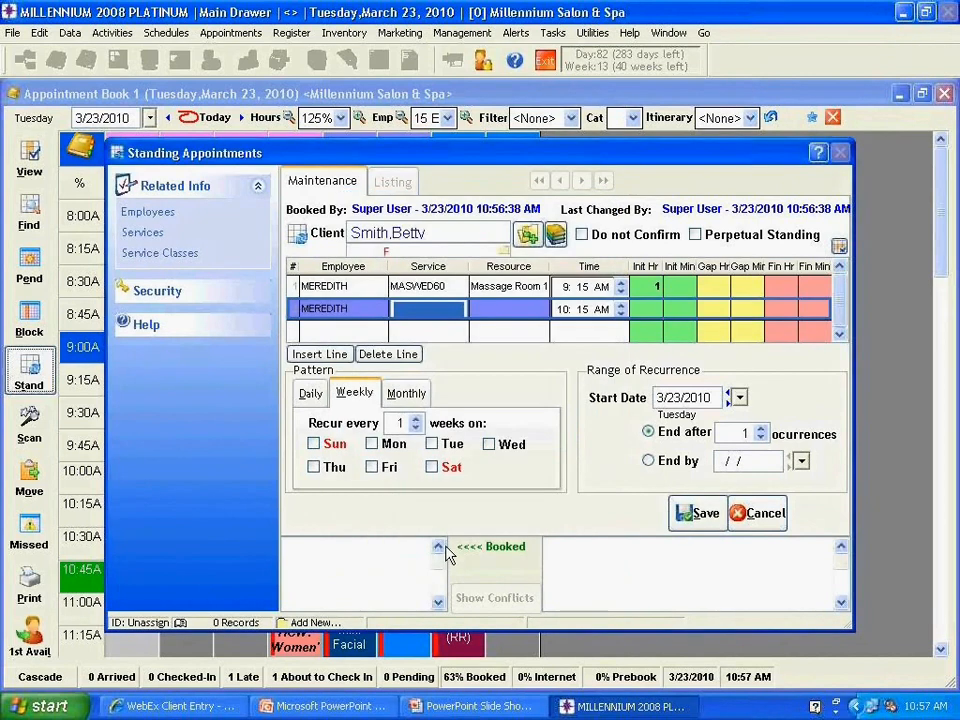
- Set the standing massage's time to 6:00 PM and mark the appointment as Do not Confirm
left_click(568, 287)
type("600p")
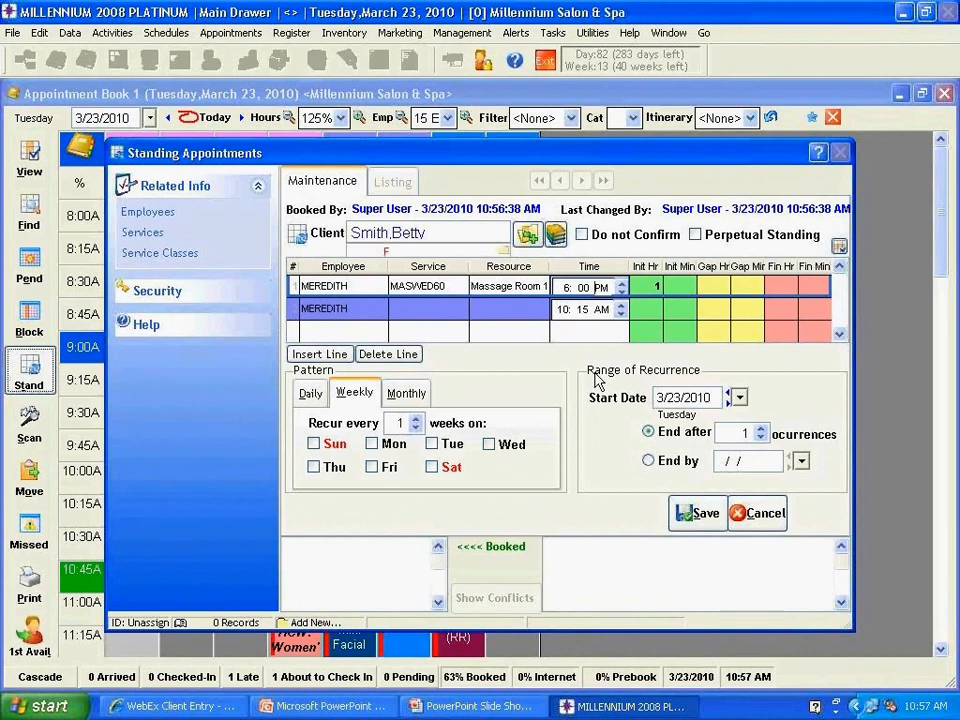
left_click(582, 236)
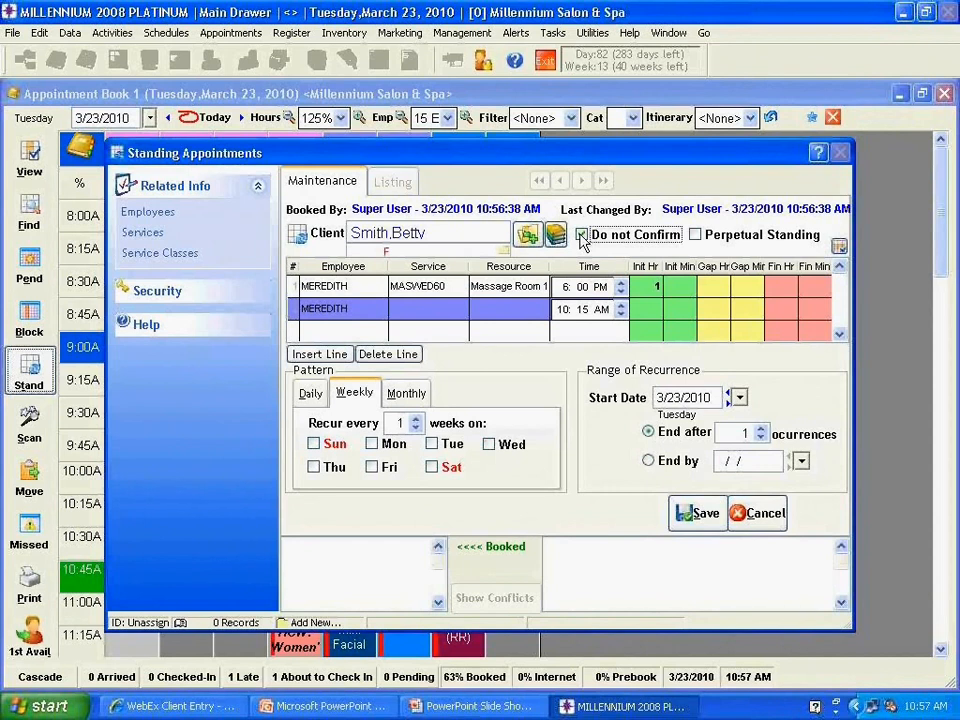
- View the daily and monthly recurrence patterns, and set the standing appointment to recur every 2 weeks on Friday
mouse_move(716, 240)
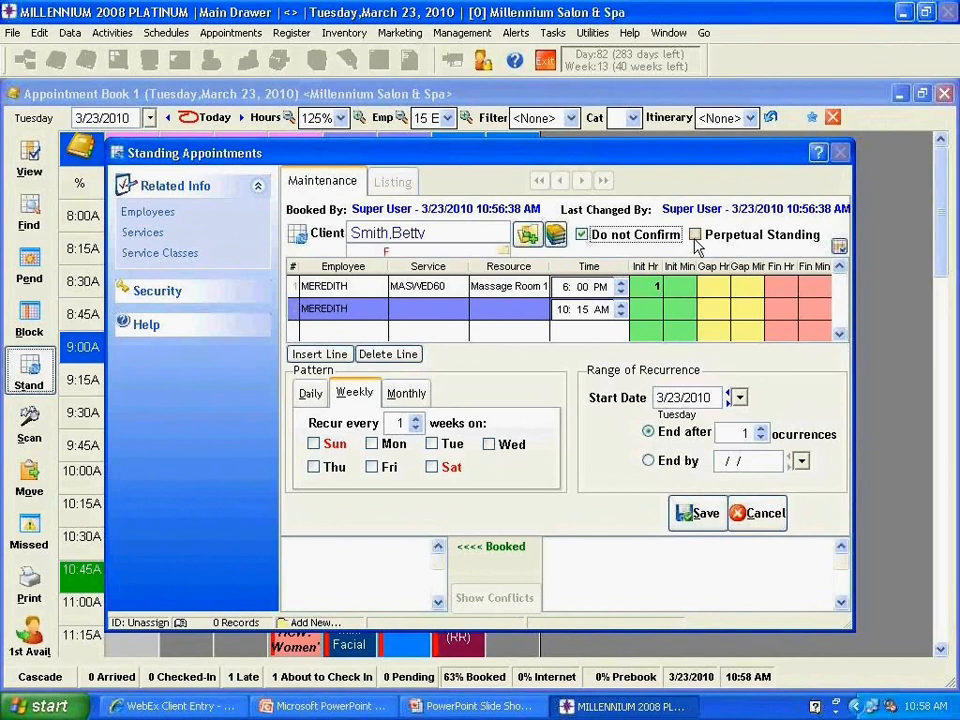
mouse_move(698, 242)
left_click(316, 397)
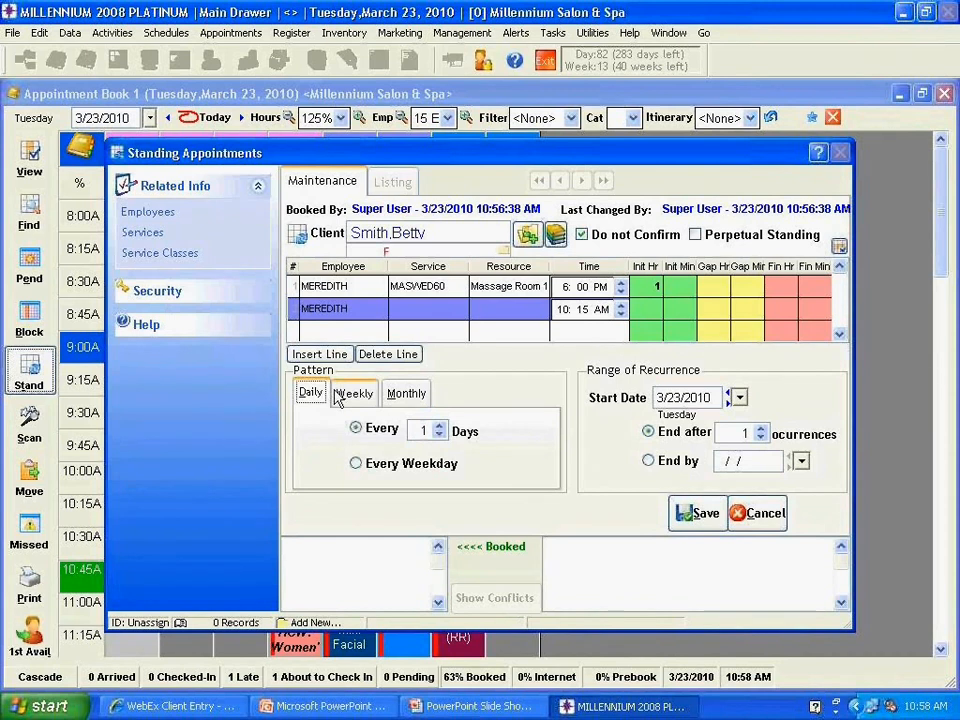
left_click(352, 395)
left_click(393, 399)
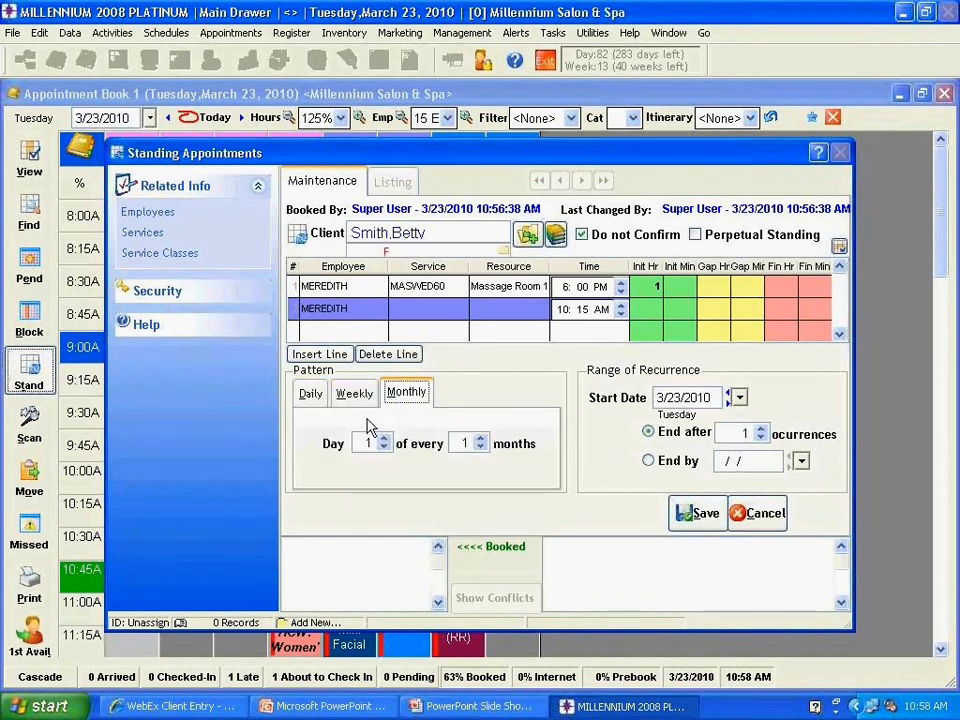
left_click(353, 394)
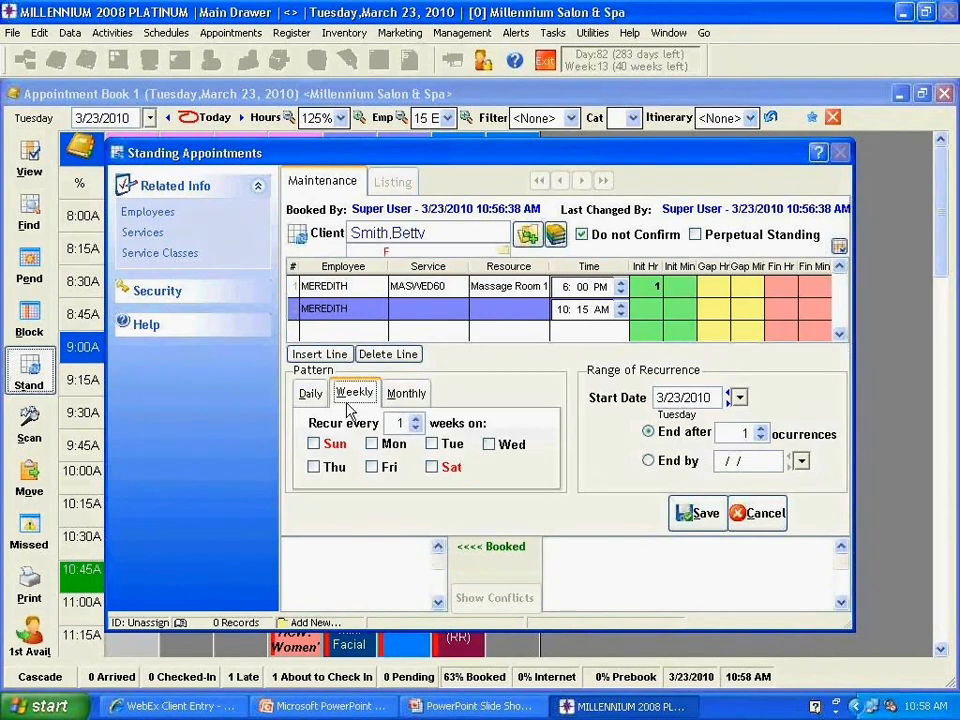
left_click(417, 421)
left_click(371, 468)
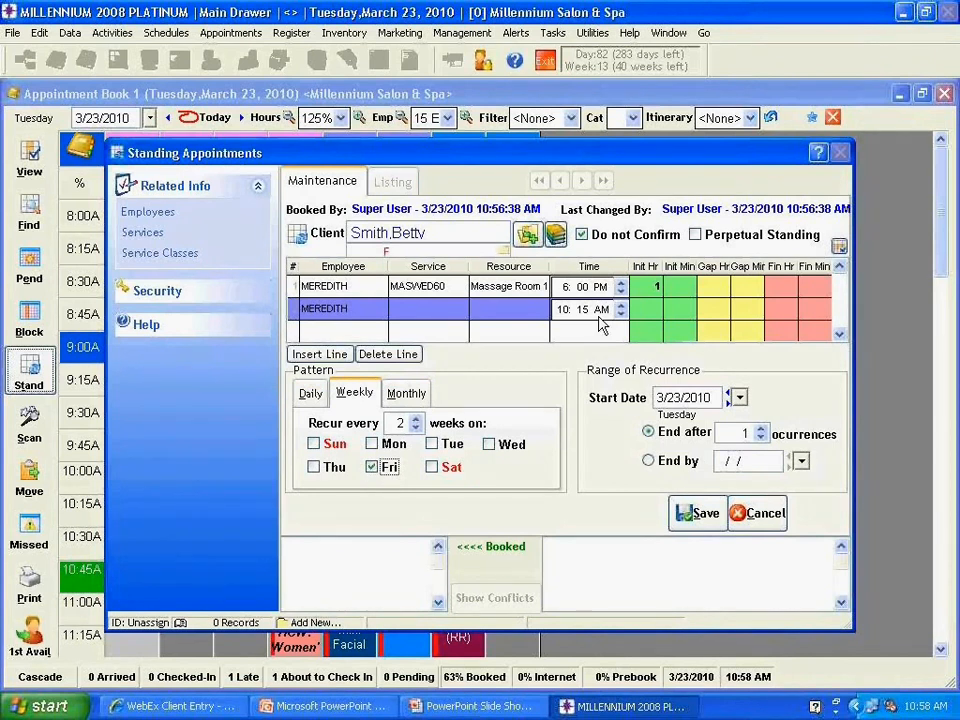
left_click(727, 431)
type("5")
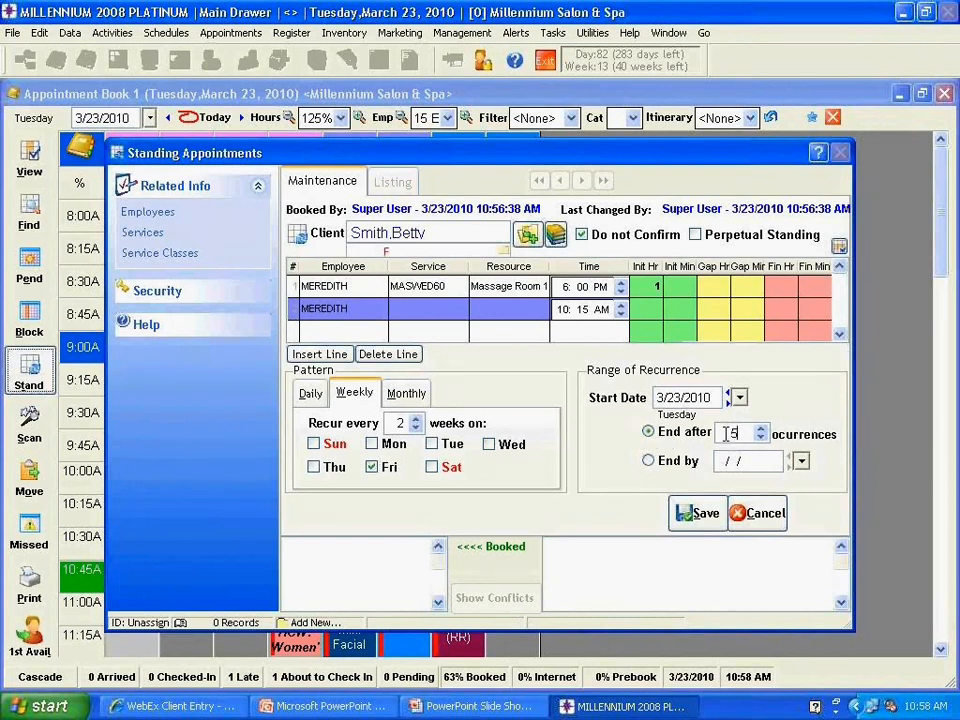
left_click(648, 461)
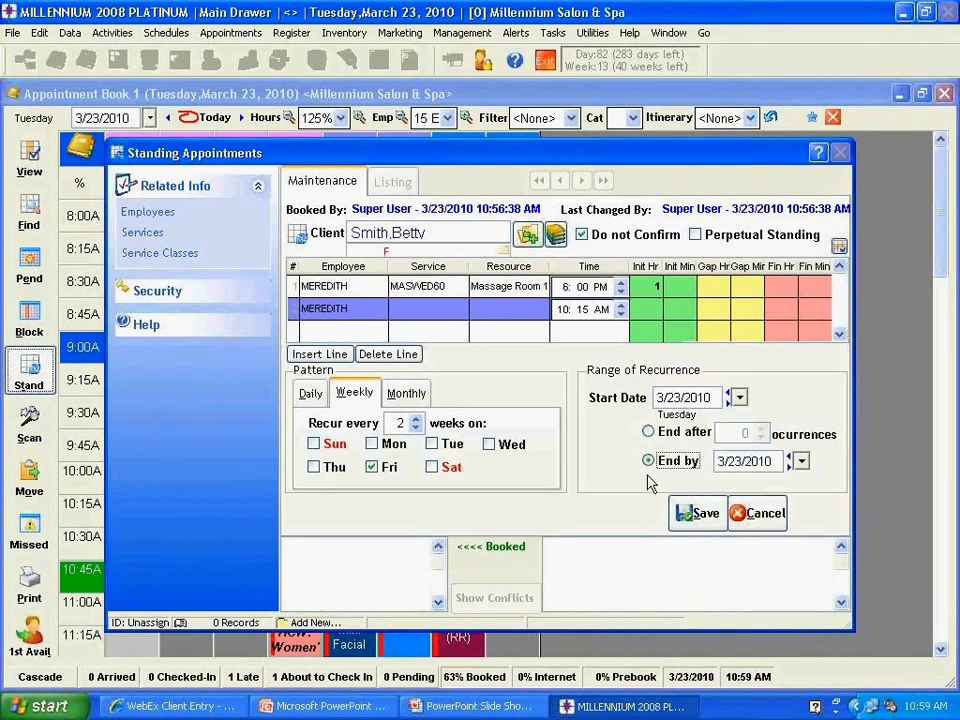
left_click(802, 462)
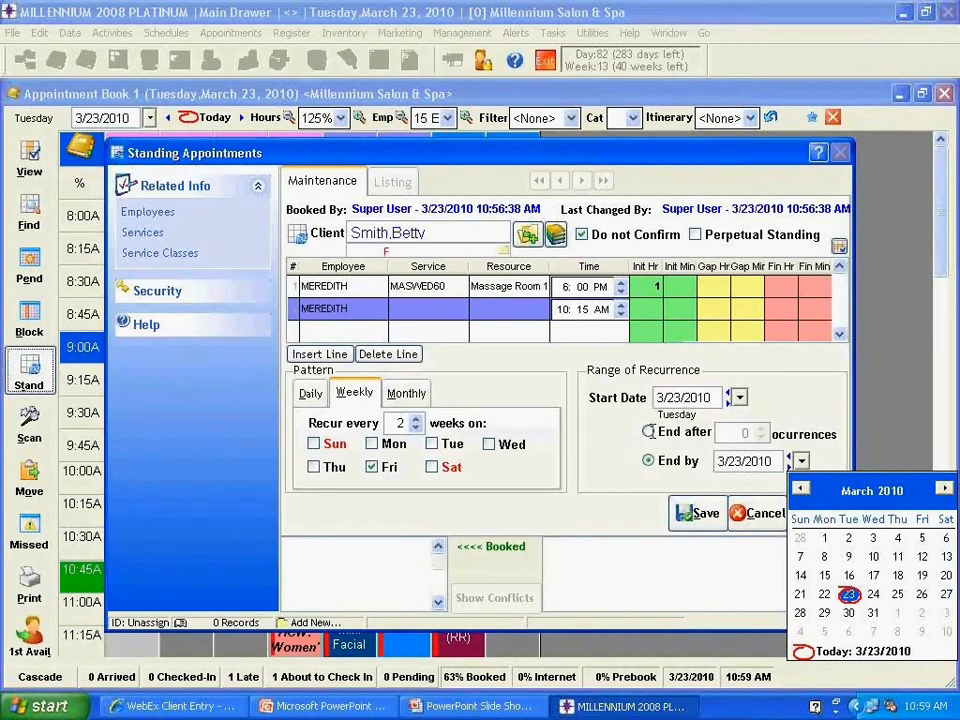
left_click(647, 438)
left_click(648, 434)
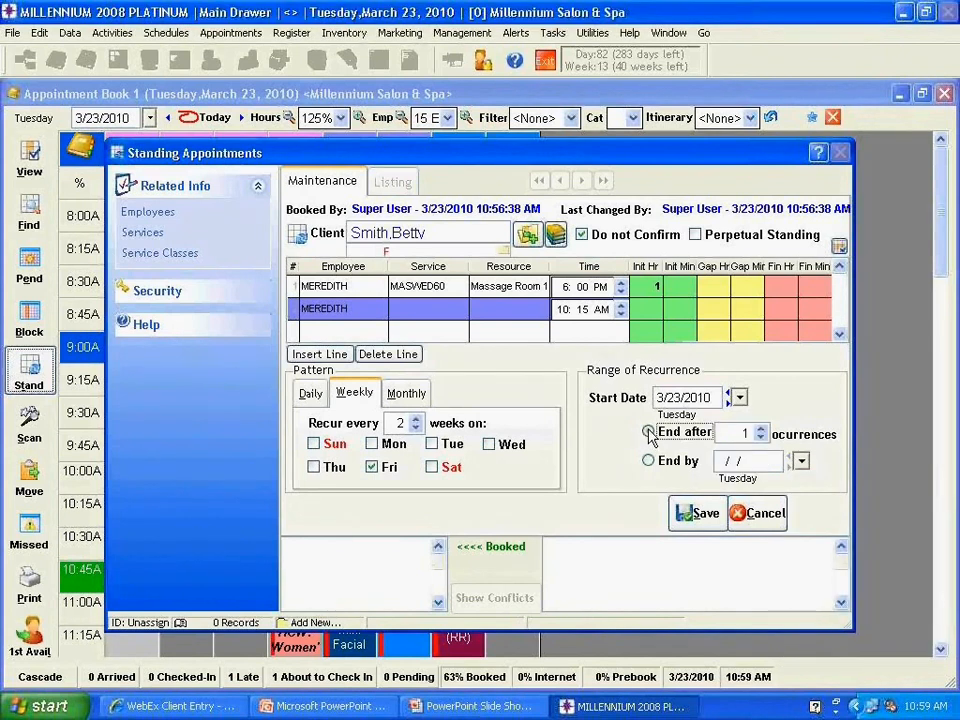
- End the recurrence after 5 occurrences, save the standing appointment, and close its window
left_click(761, 428)
left_click(761, 428)
left_click(761, 428)
left_click(761, 428)
left_click(761, 428)
left_click(761, 440)
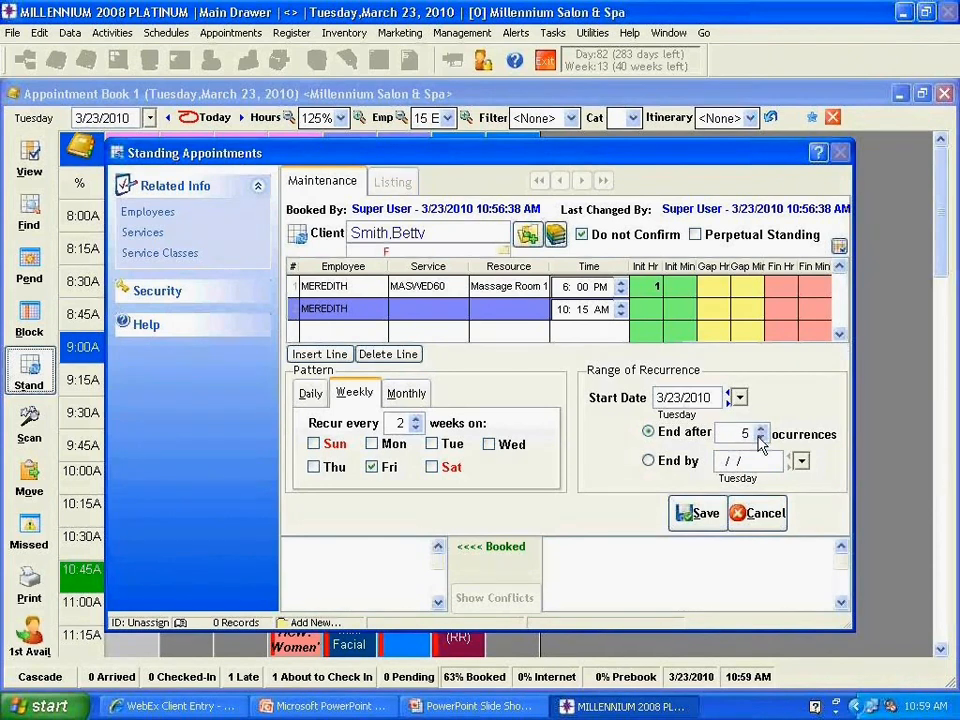
left_click(689, 518)
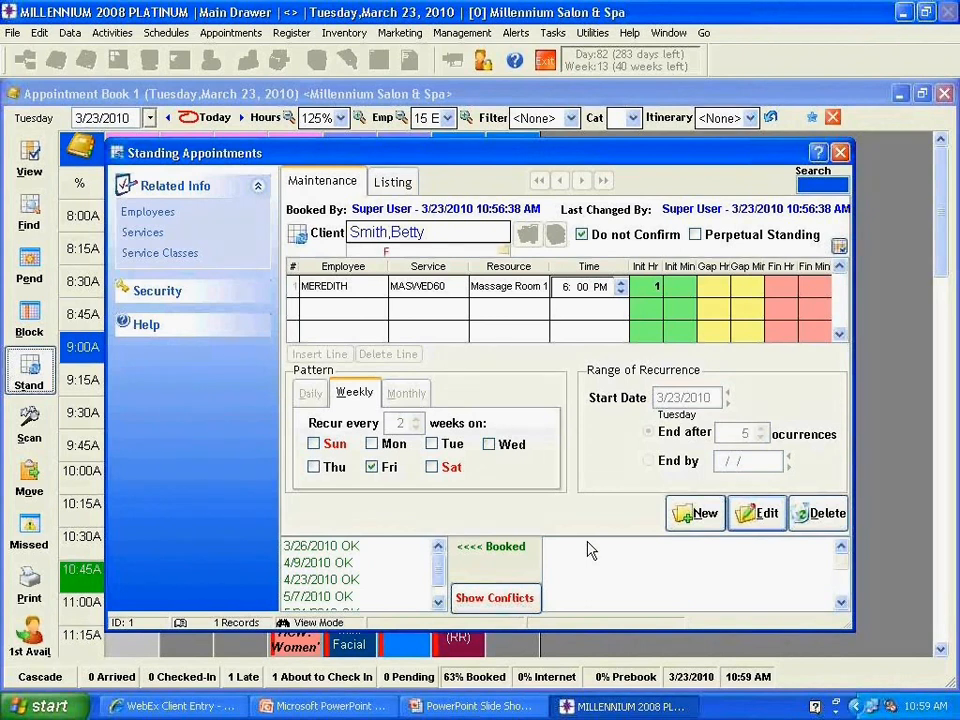
left_click(840, 153)
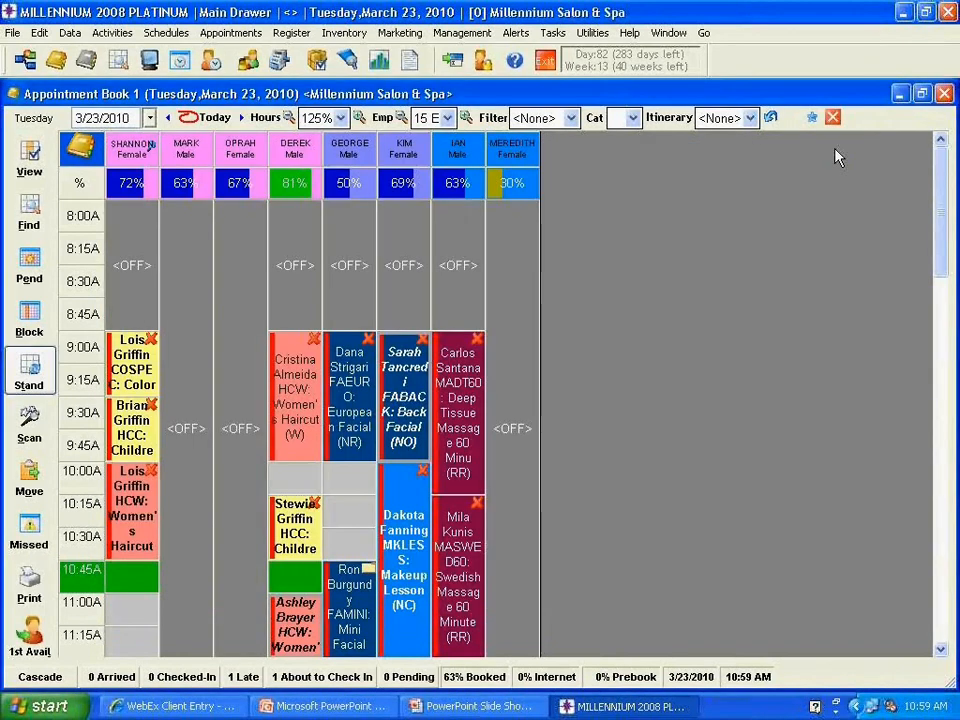
- Start a scan for openings for a client found by partial last and first name
scroll(945, 197, "down", 1)
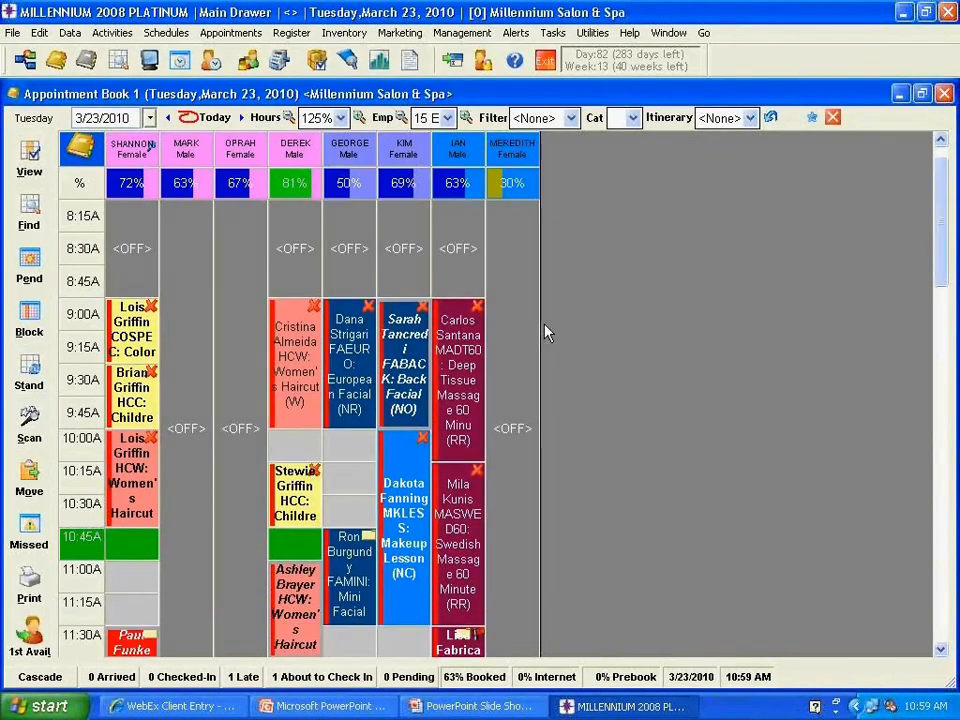
left_click(30, 428)
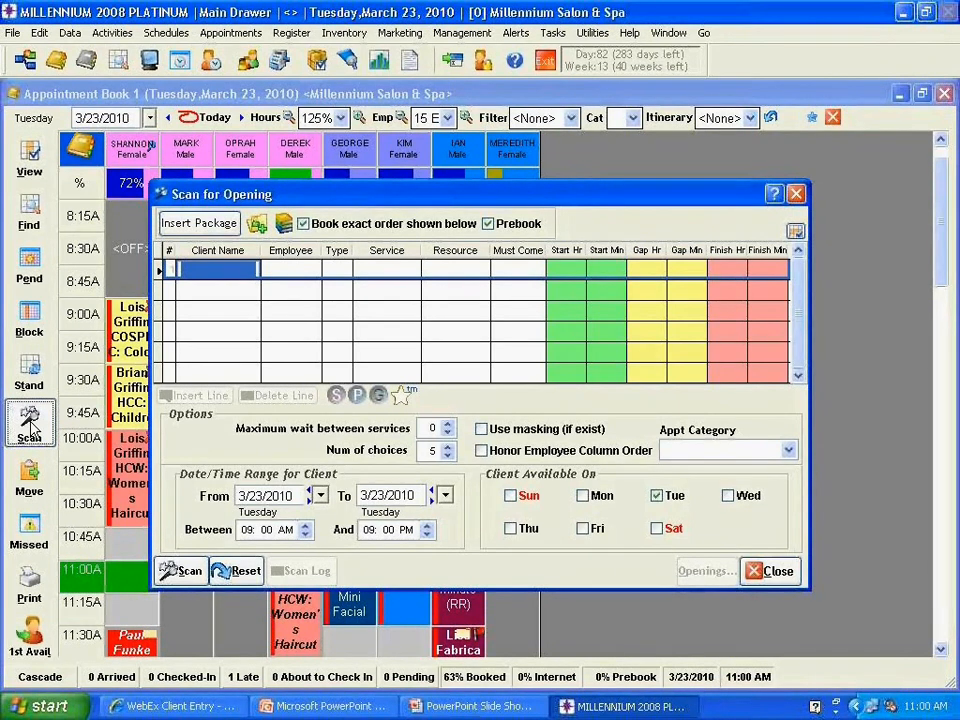
type("boo")
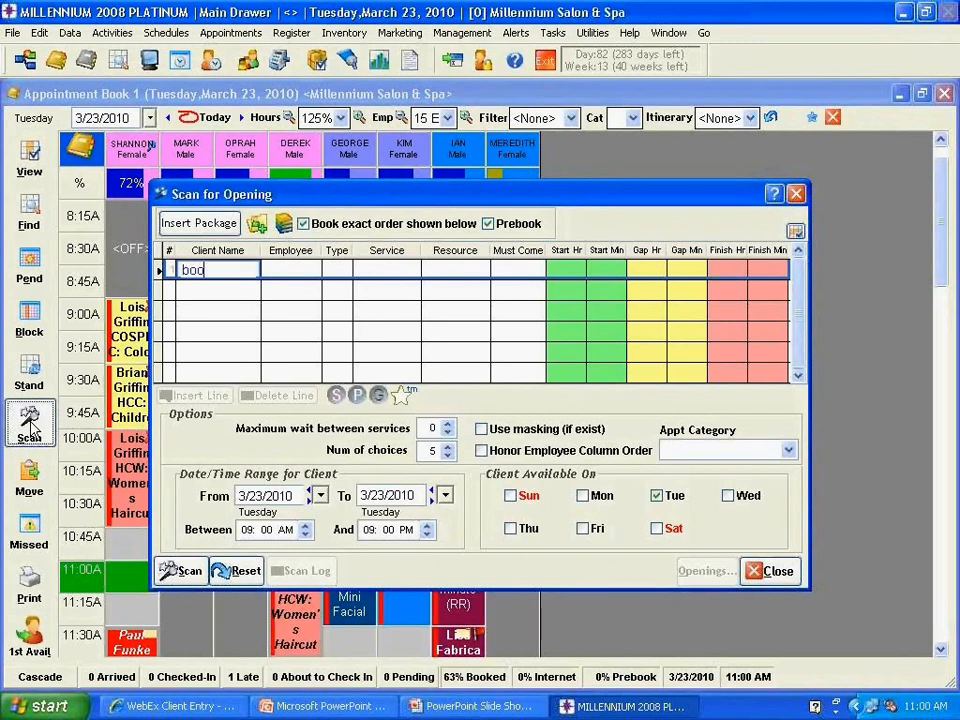
type("p,bet")
key("Return")
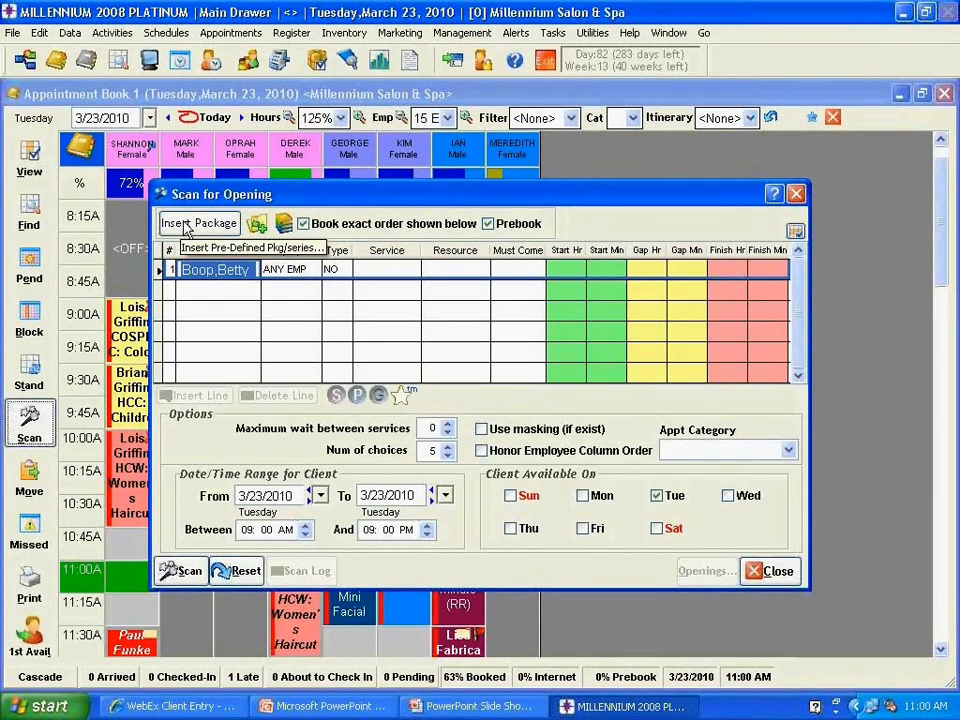
- Insert the Bliss Package into the client's scan for openings
left_click(187, 229)
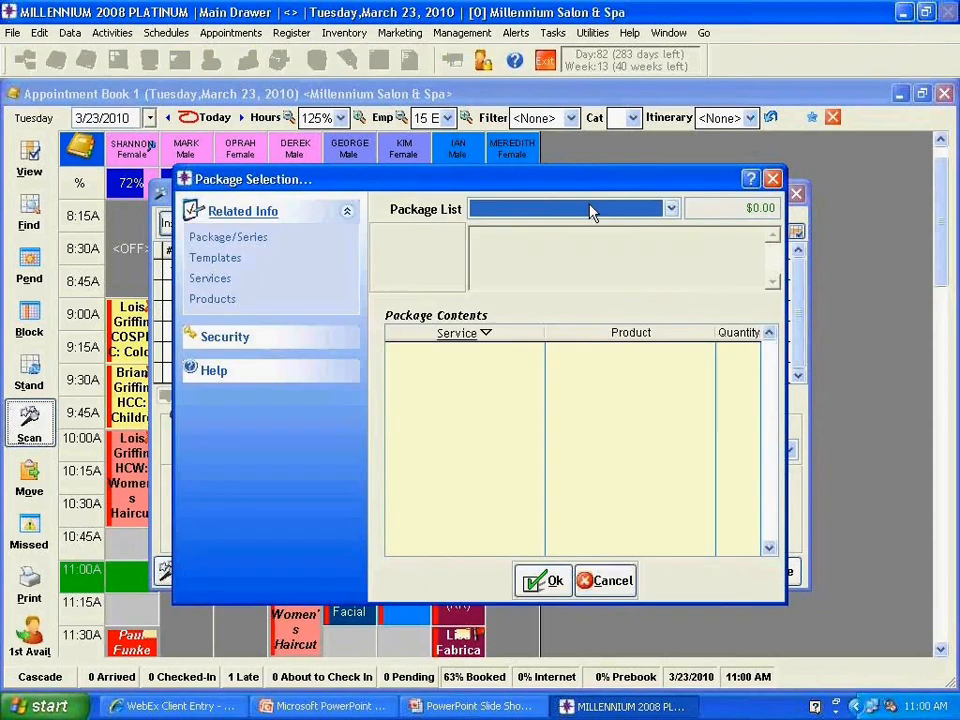
left_click(670, 209)
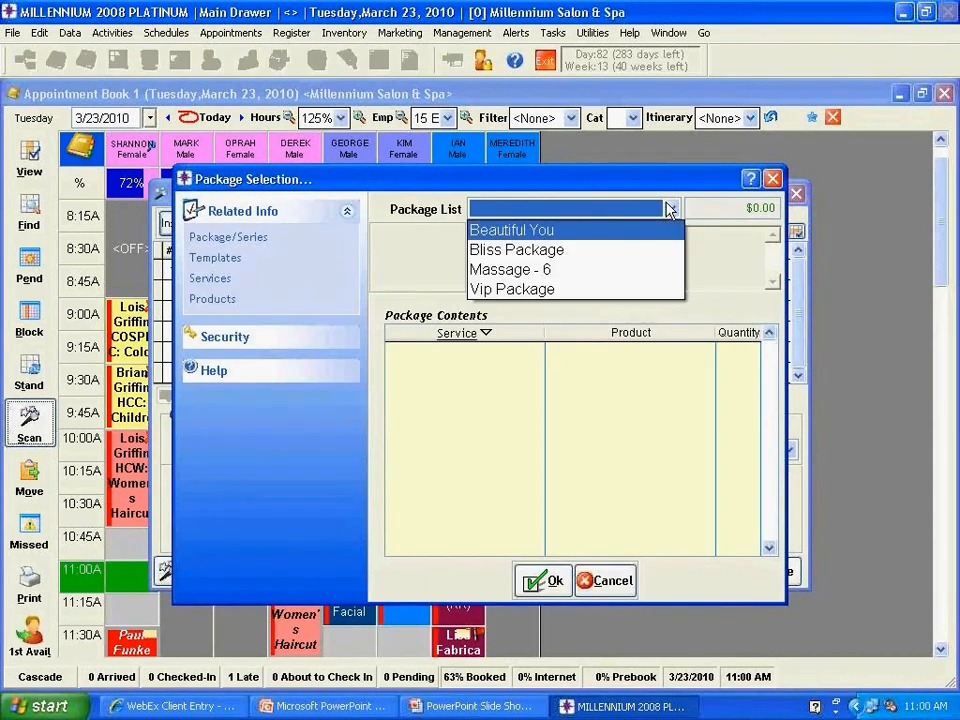
left_click(576, 257)
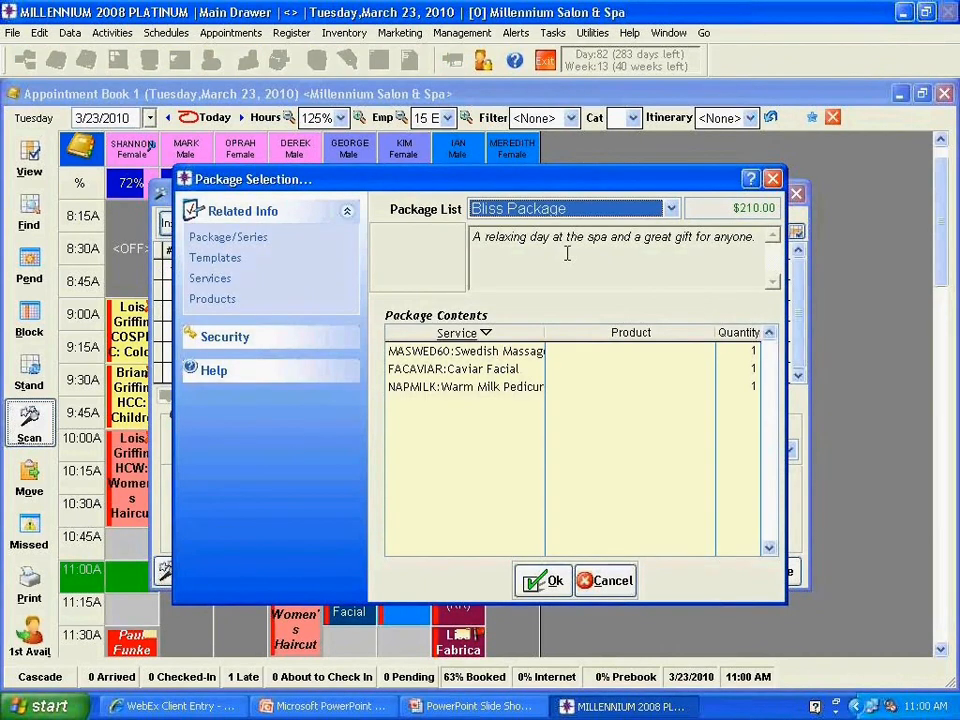
left_click(541, 584)
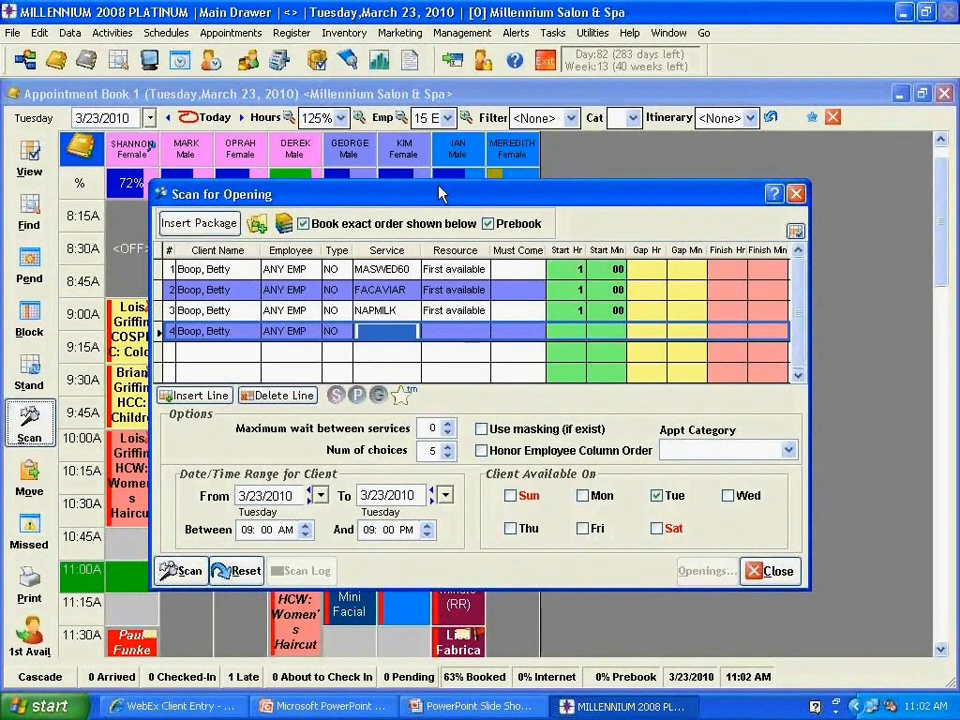
- Scan for openings on 3/23/2010 and book choice 1, the package services starting with the 2:00 PM Swedish massage
left_click_drag(527, 195, 642, 190)
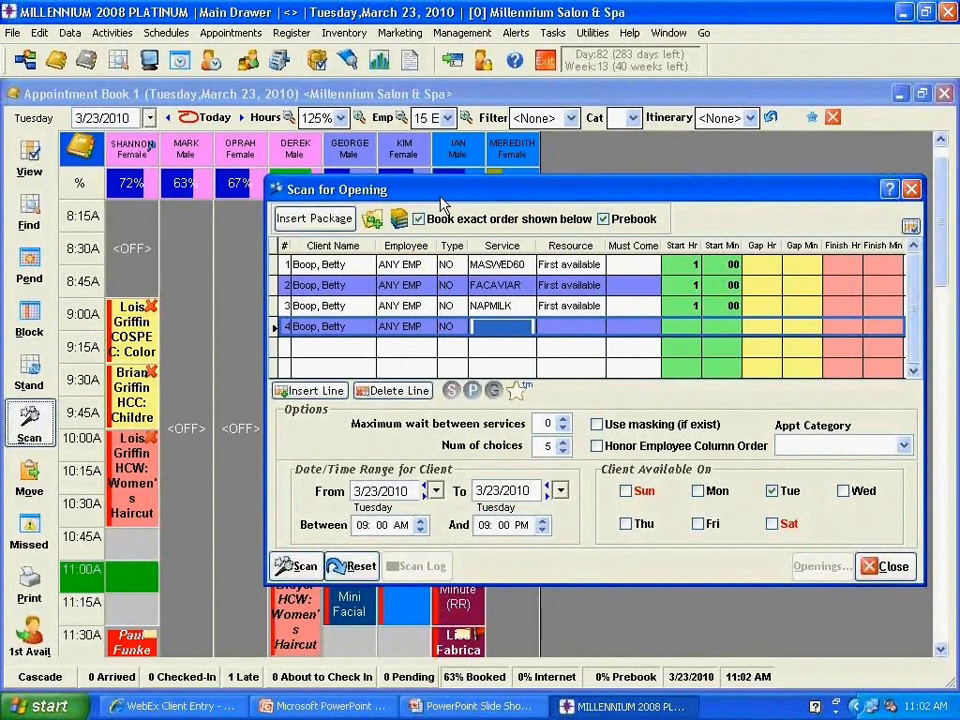
left_click_drag(448, 196, 358, 210)
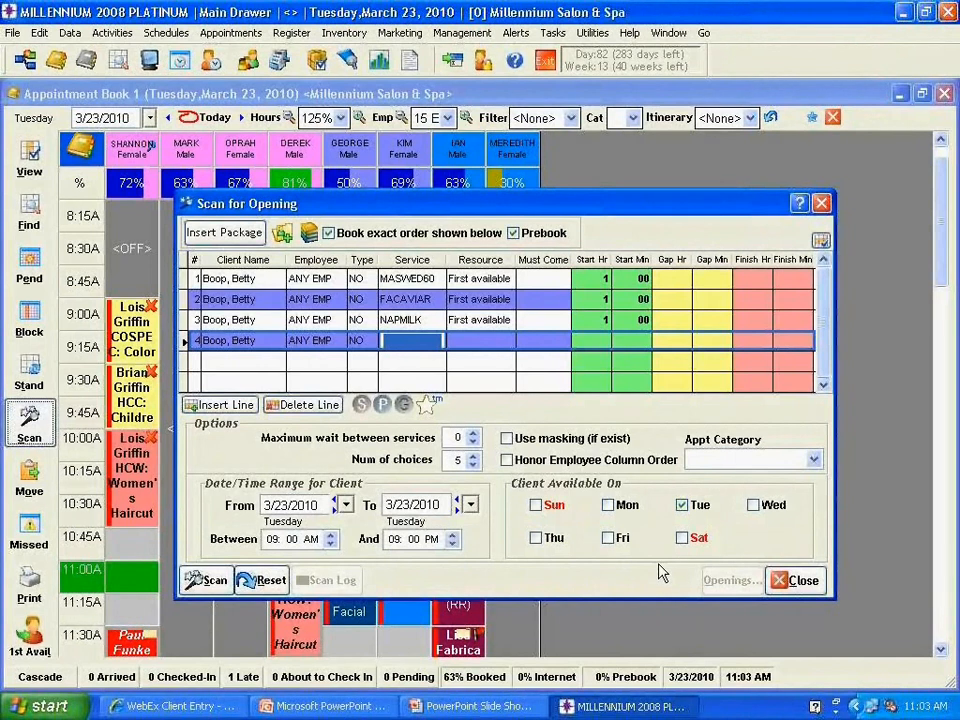
left_click(199, 582)
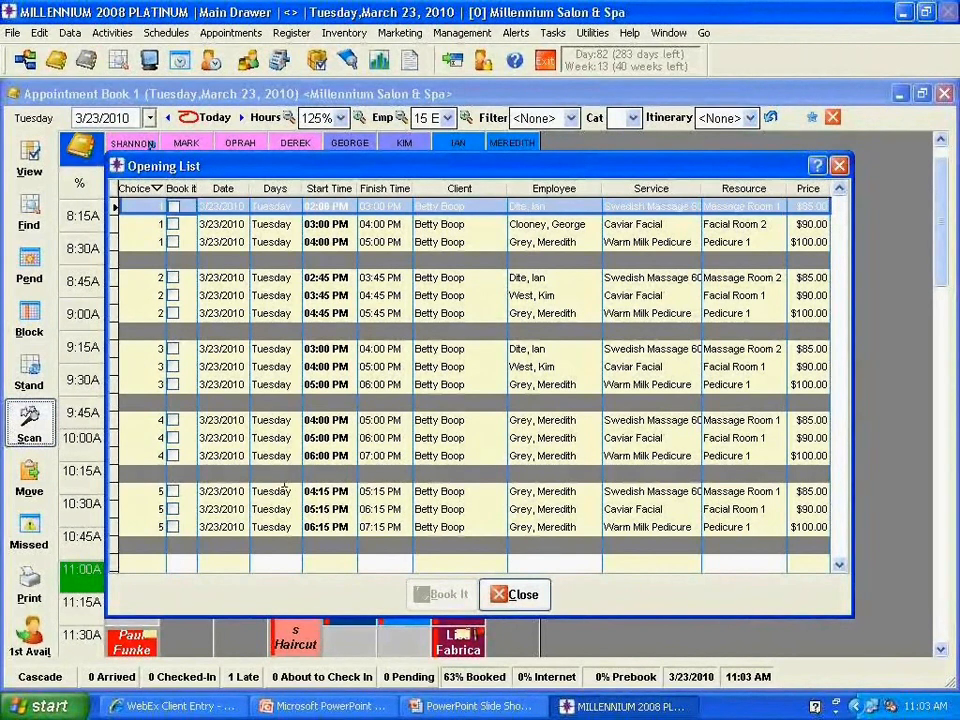
left_click(173, 207)
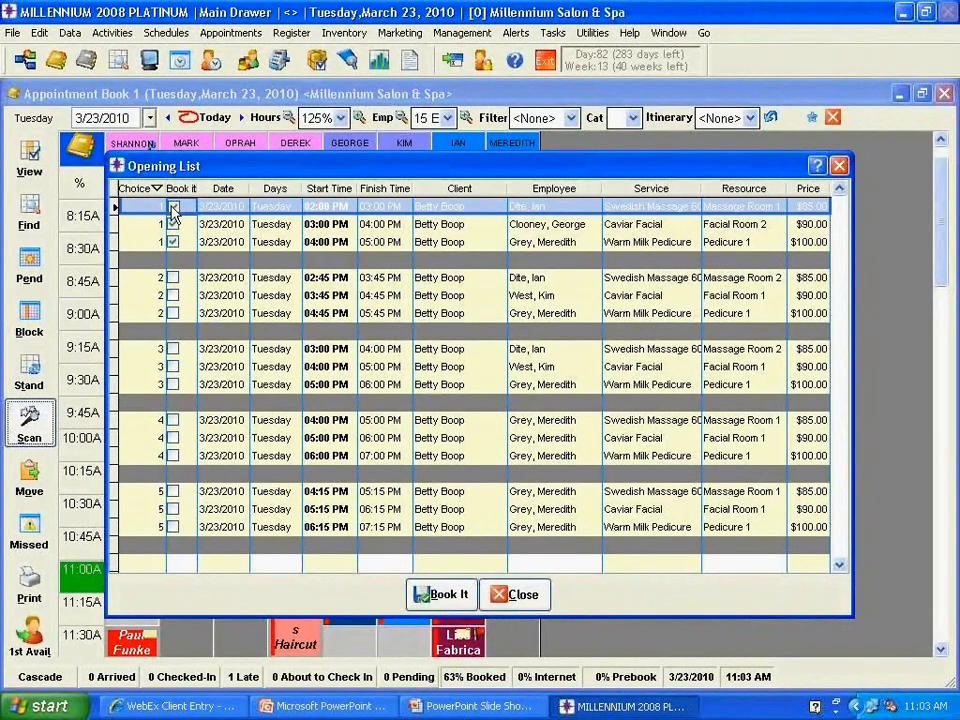
left_click(445, 597)
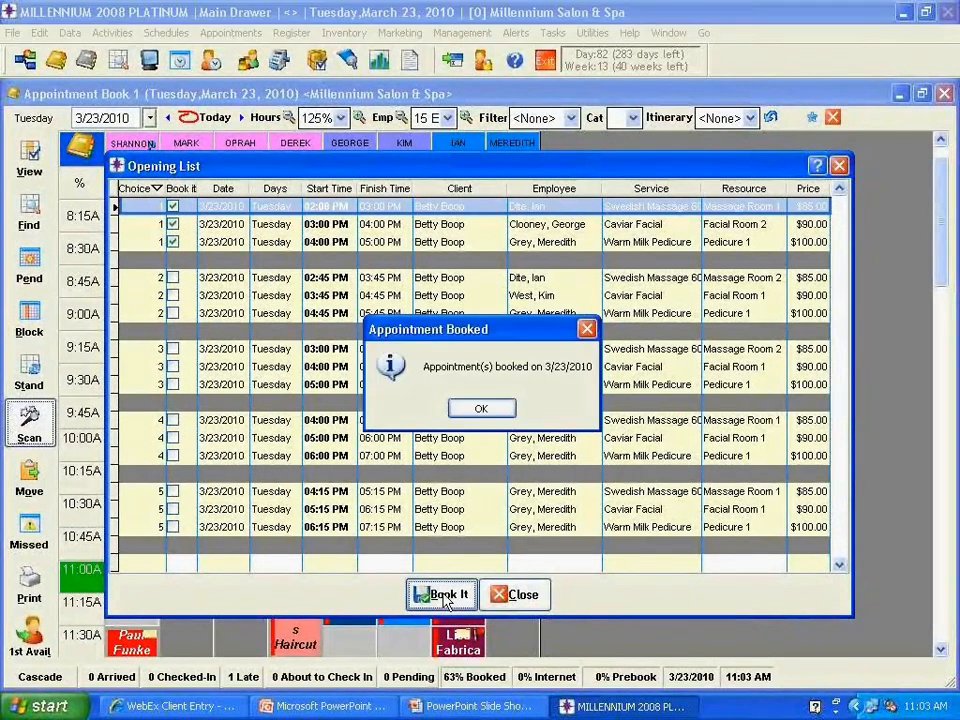
left_click(489, 413)
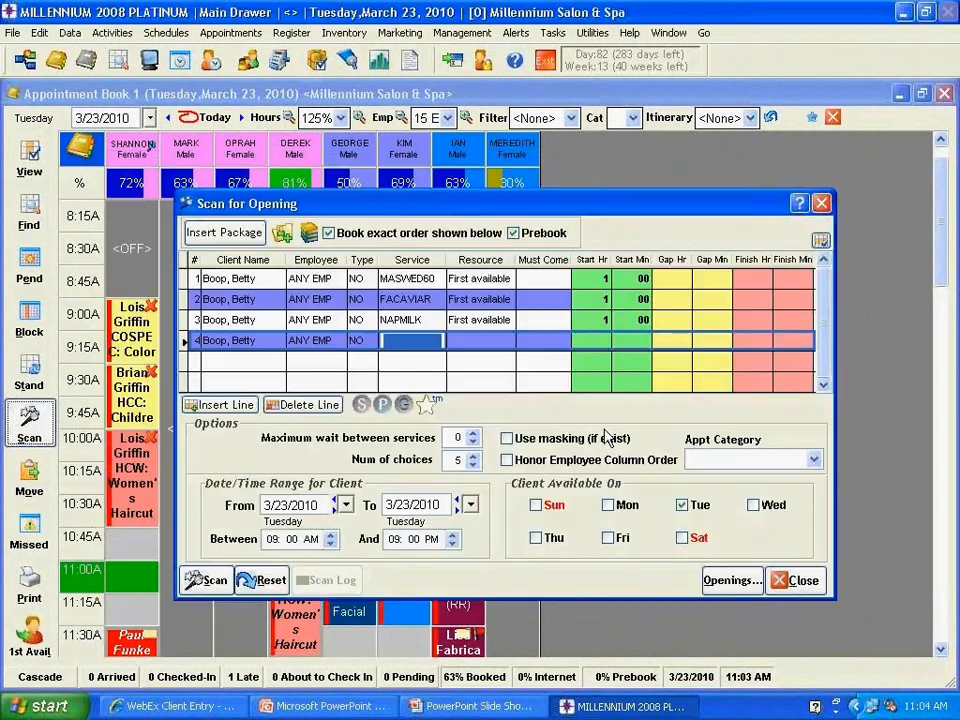
left_click(797, 582)
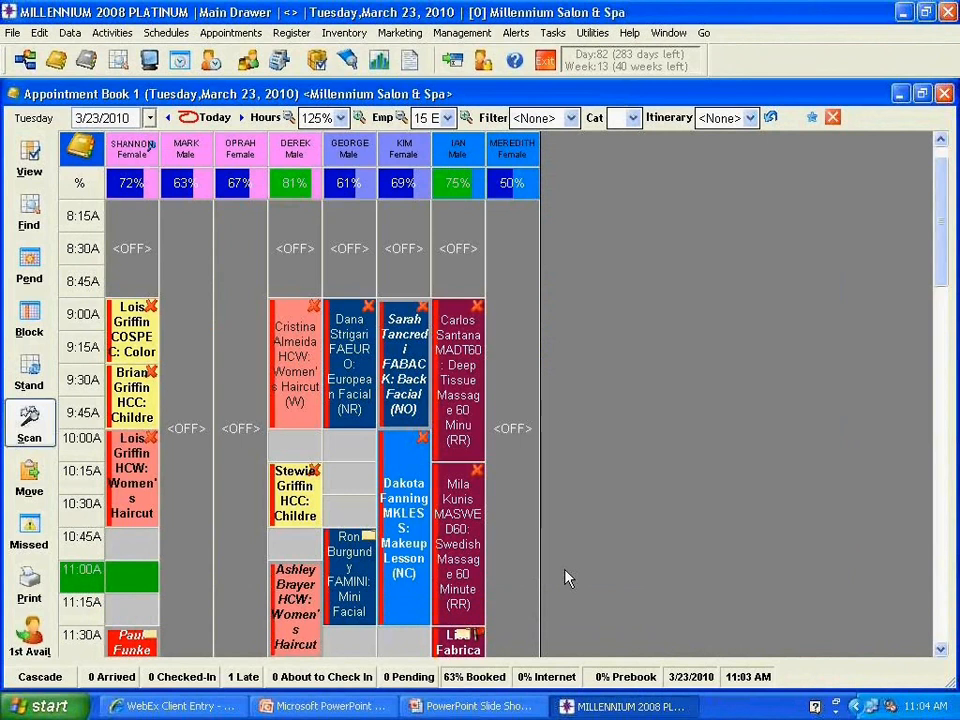
- Check the package's massage, facial and pedicure bookings in the afternoon of the 3/23/2010 book
scroll(565, 578, "down", 5)
scroll(490, 572, "down", 5)
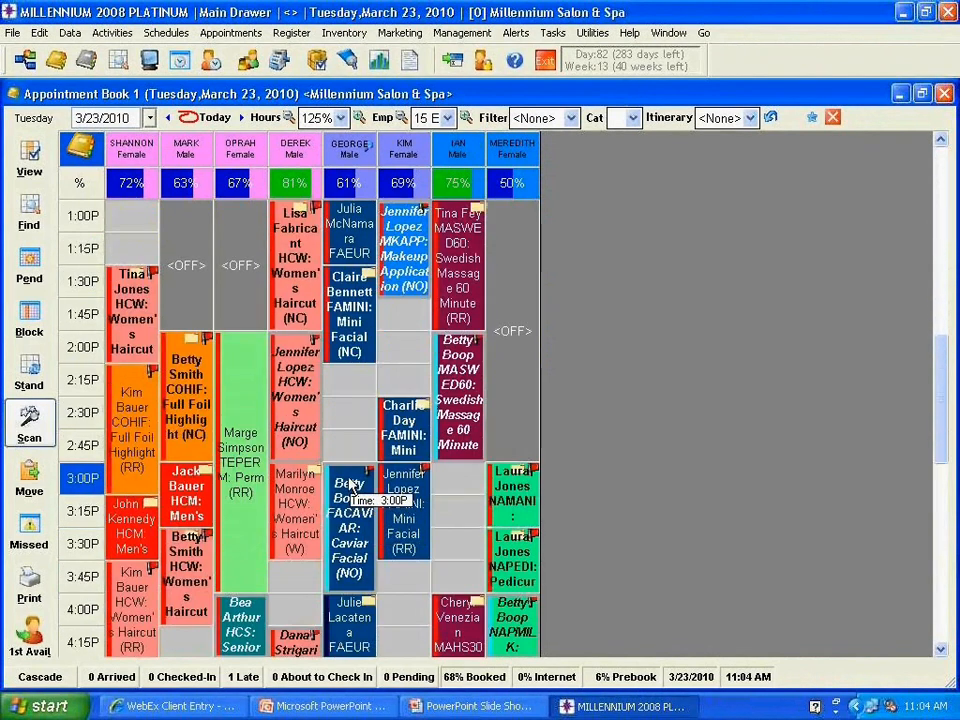
scroll(358, 490, "down", 1)
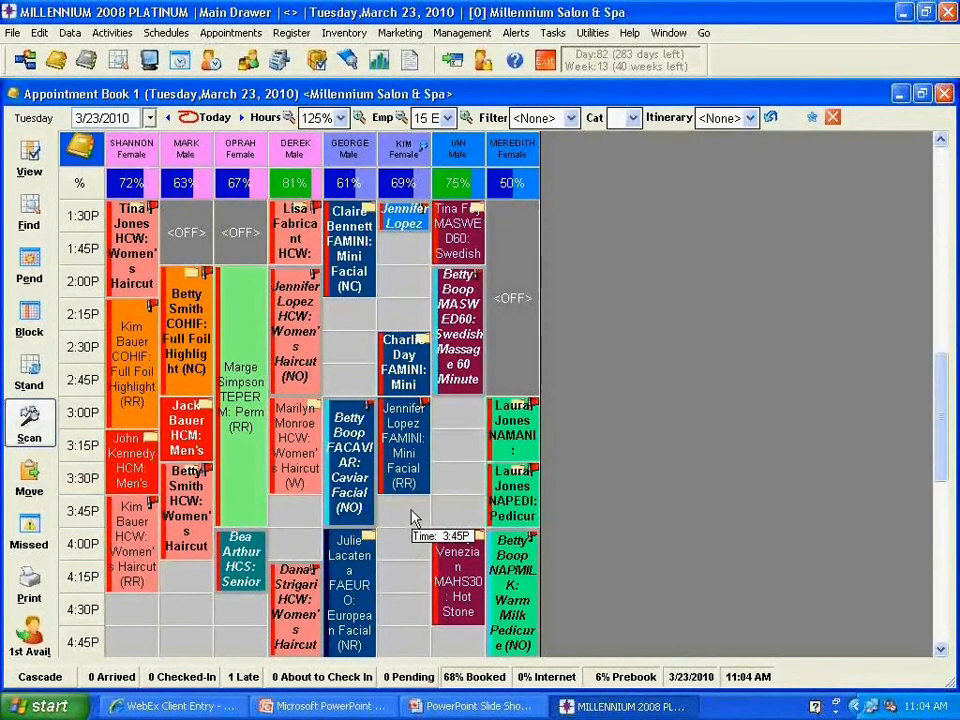
scroll(418, 505, "up", 9)
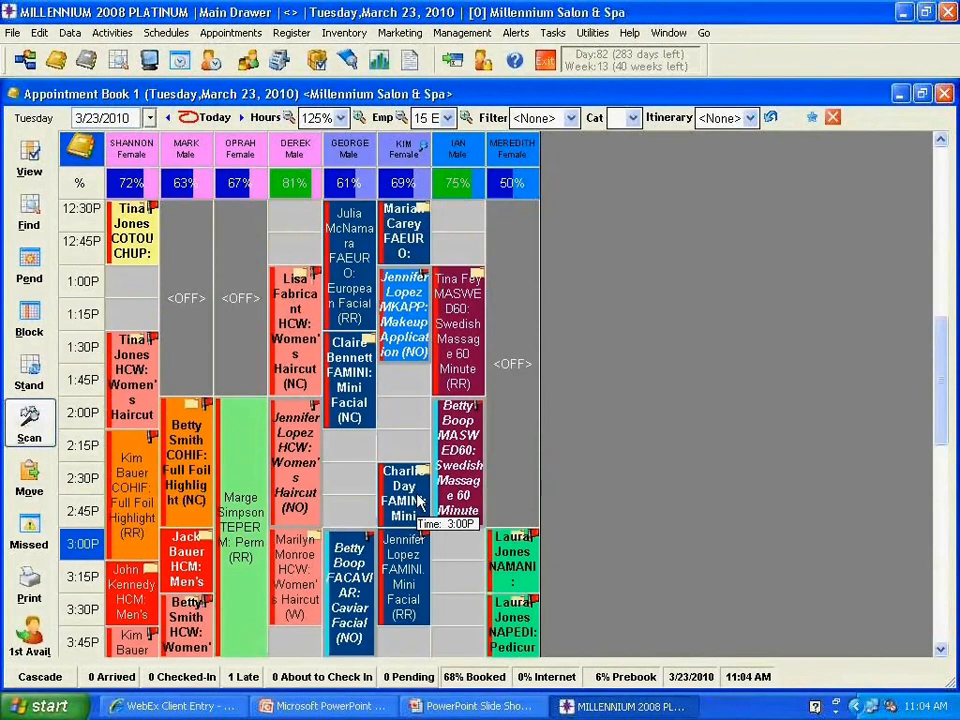
scroll(418, 497, "up", 5)
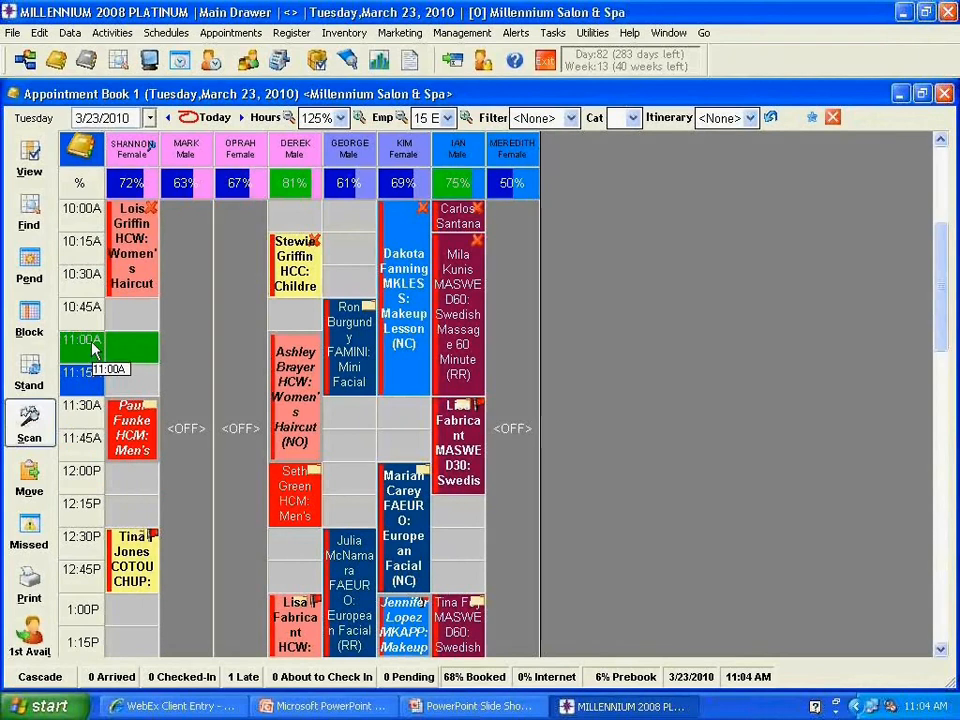
- Move the 11:30 AM men's haircut in the book's first employee column to 11:15 AM in the same column
left_click(40, 485)
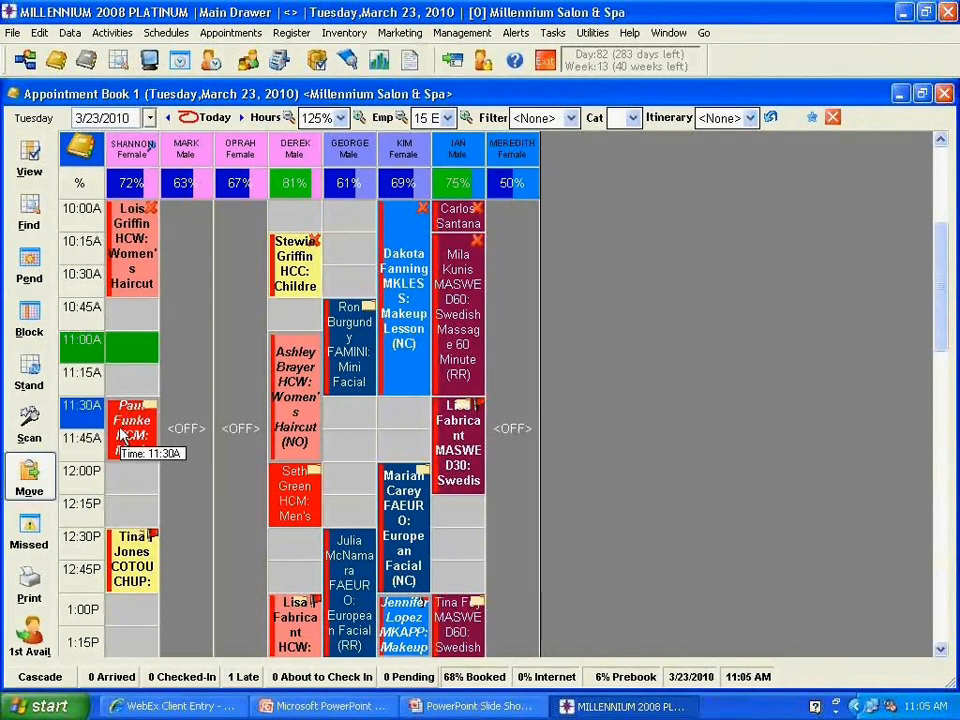
left_click(29, 477)
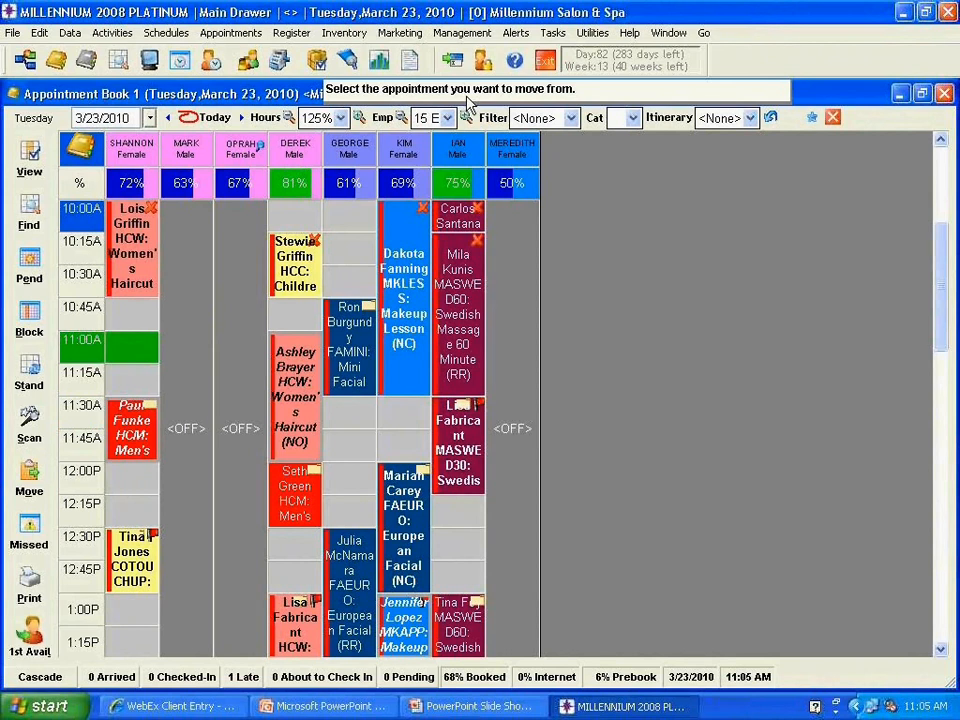
left_click(141, 414)
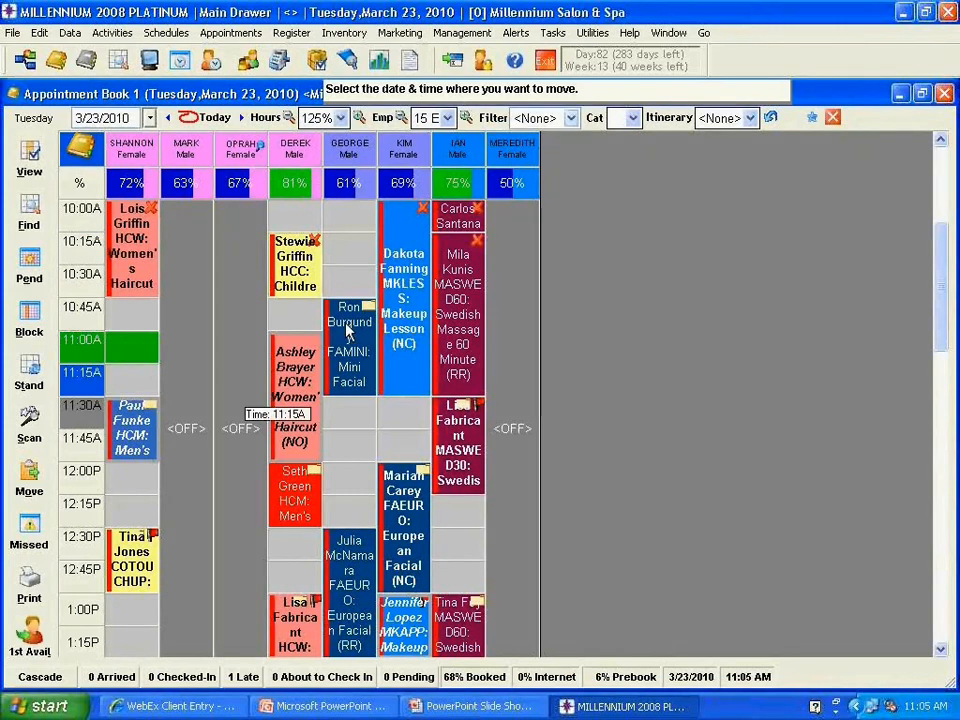
left_click(122, 380)
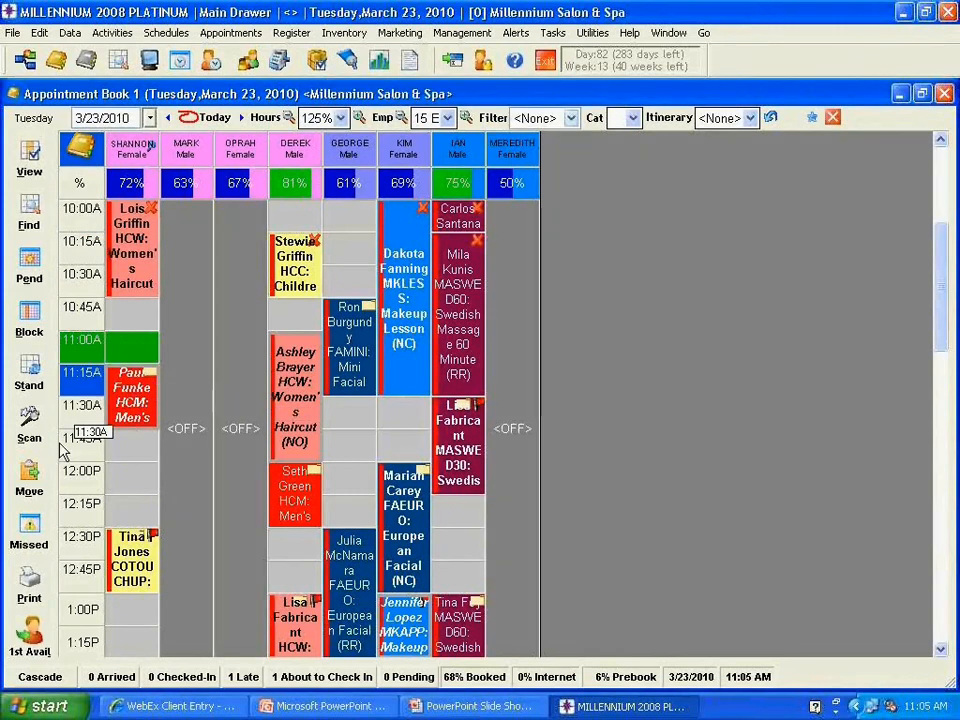
- Move the 11:15 AM men's haircut in the book's first employee column to 11:30 AM in the same column
left_click(29, 478)
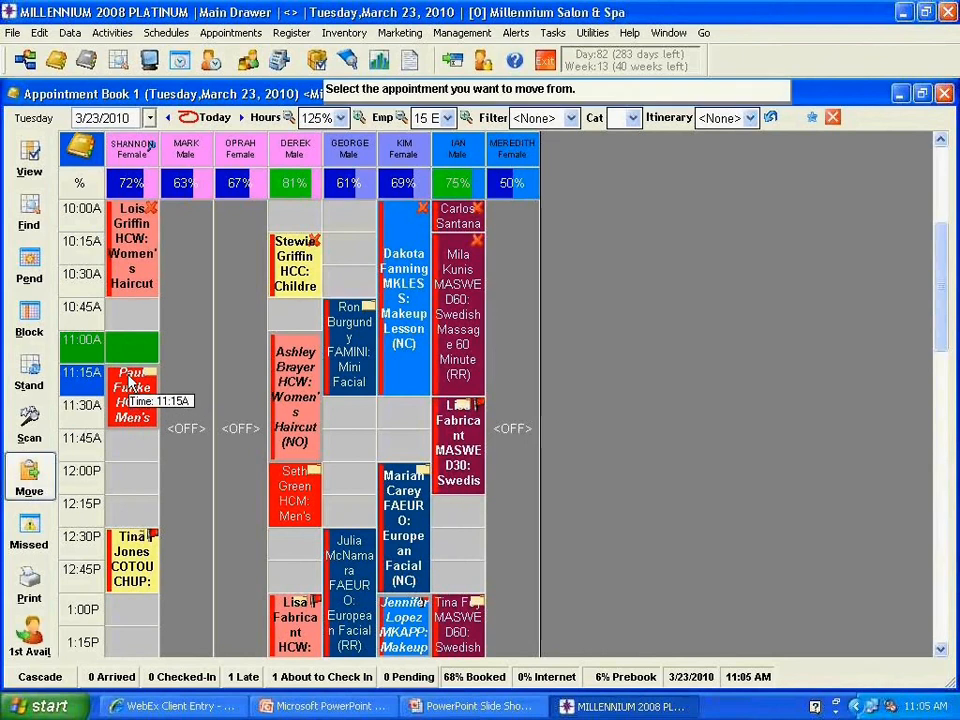
left_click(130, 385)
left_click(130, 405)
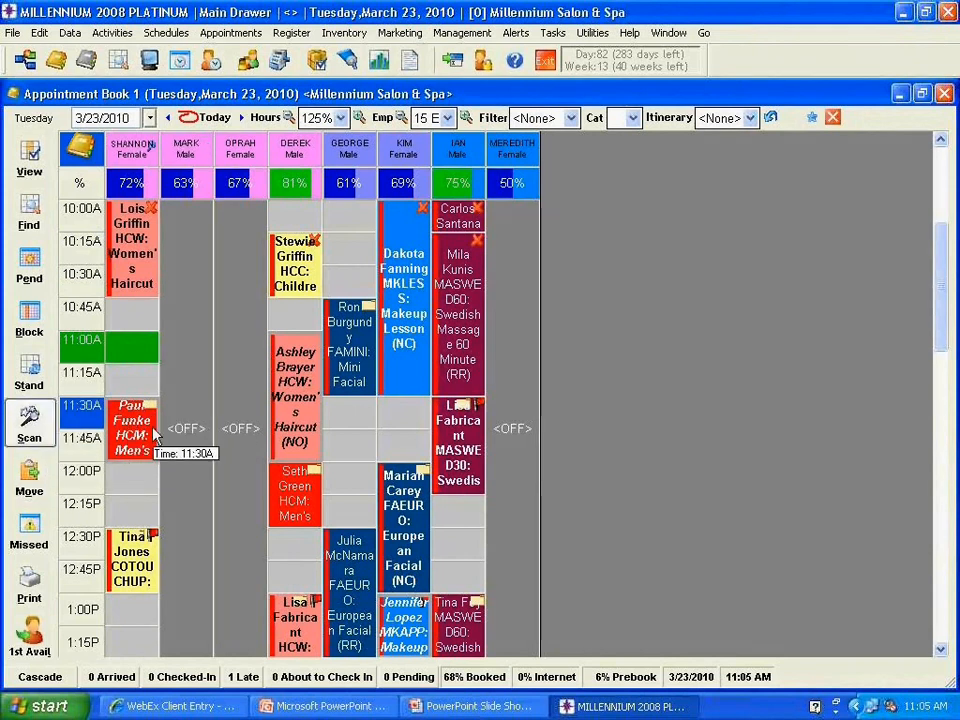
- Try to move the 11:30 AM men's haircut to the same time in the fifth employee column, and decline the move
left_click(150, 428)
left_click(30, 487)
left_click(150, 415)
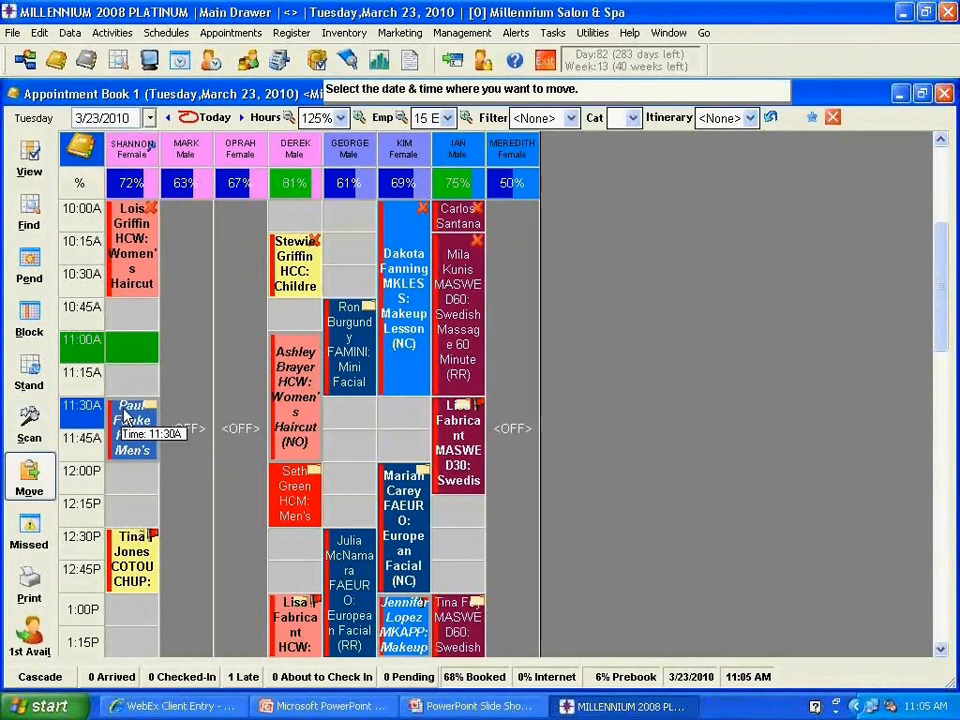
left_click(345, 407)
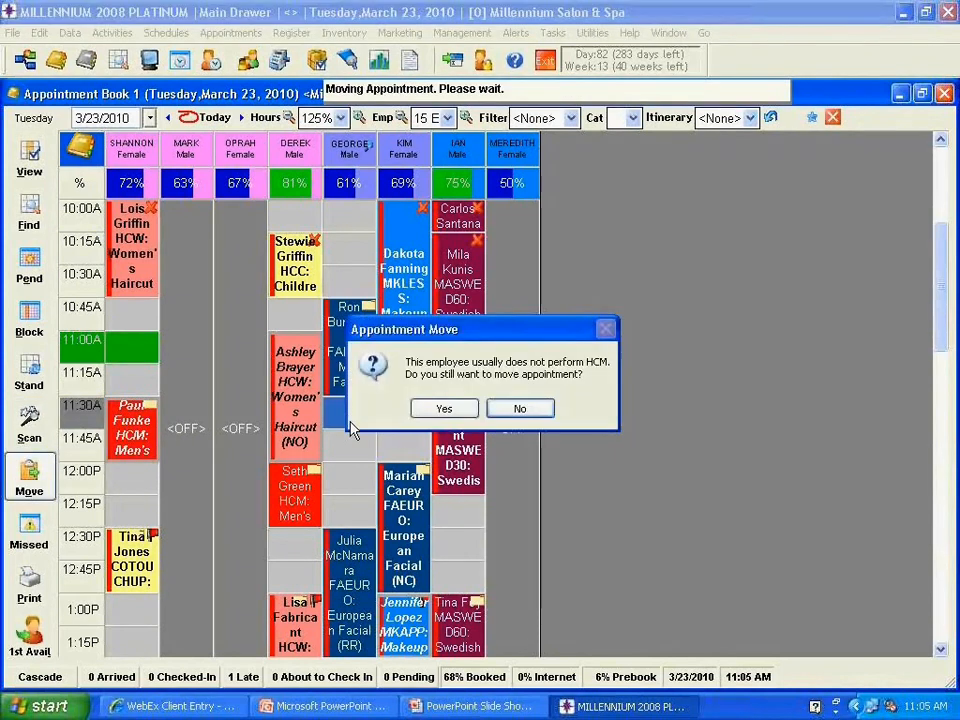
left_click(520, 409)
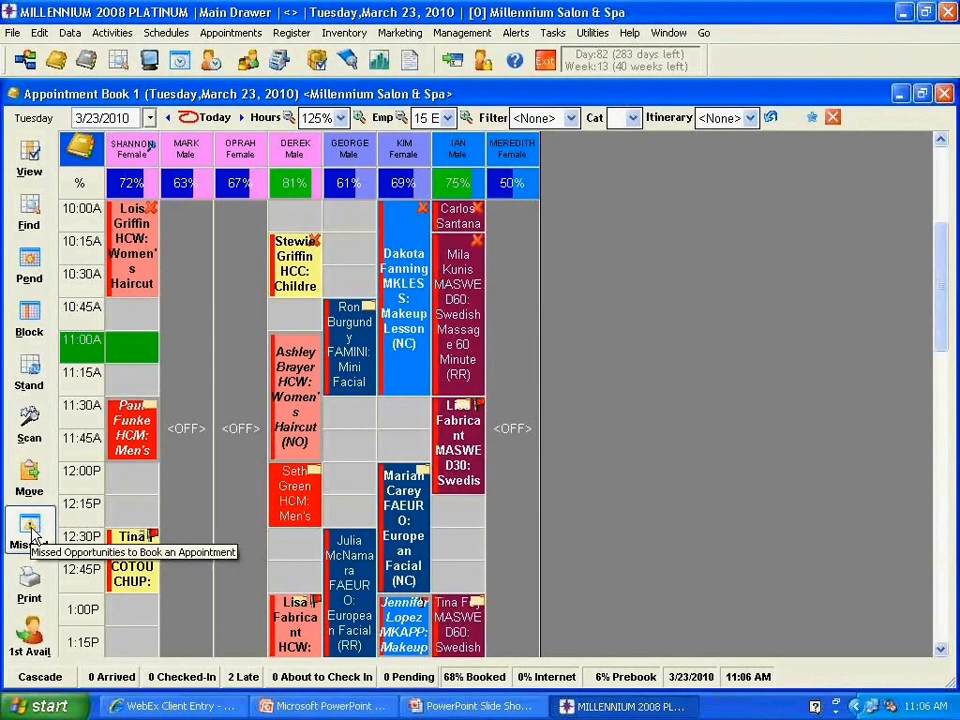
- Start a missed opportunity record for 3/23/2010 and enter the paying client by looking up the client's name
left_click(29, 532)
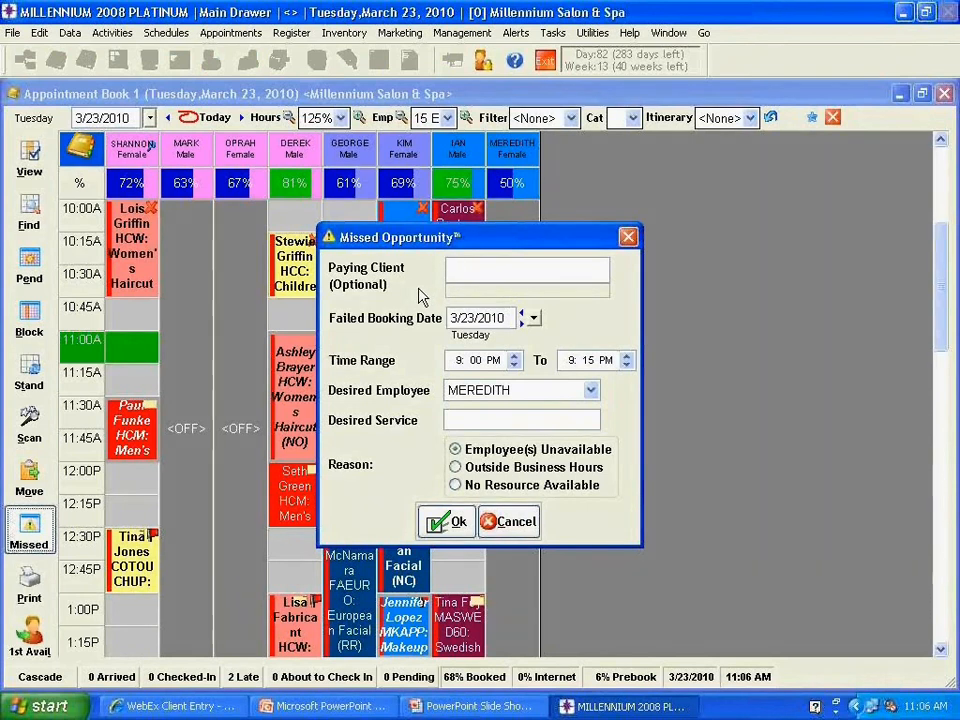
type("al,chri")
key("Return")
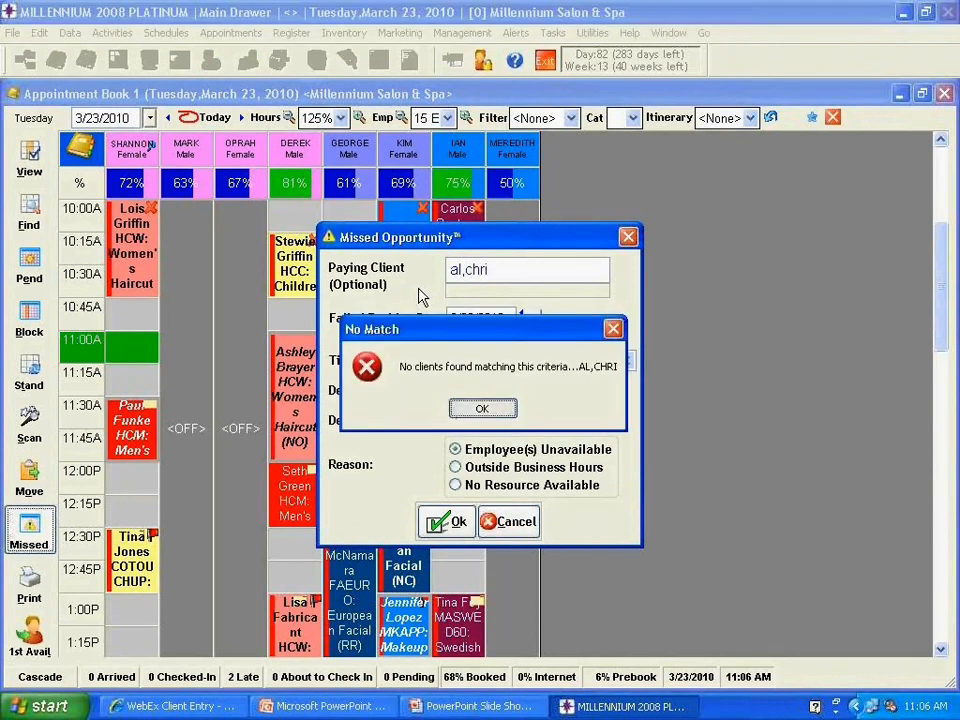
key("Return")
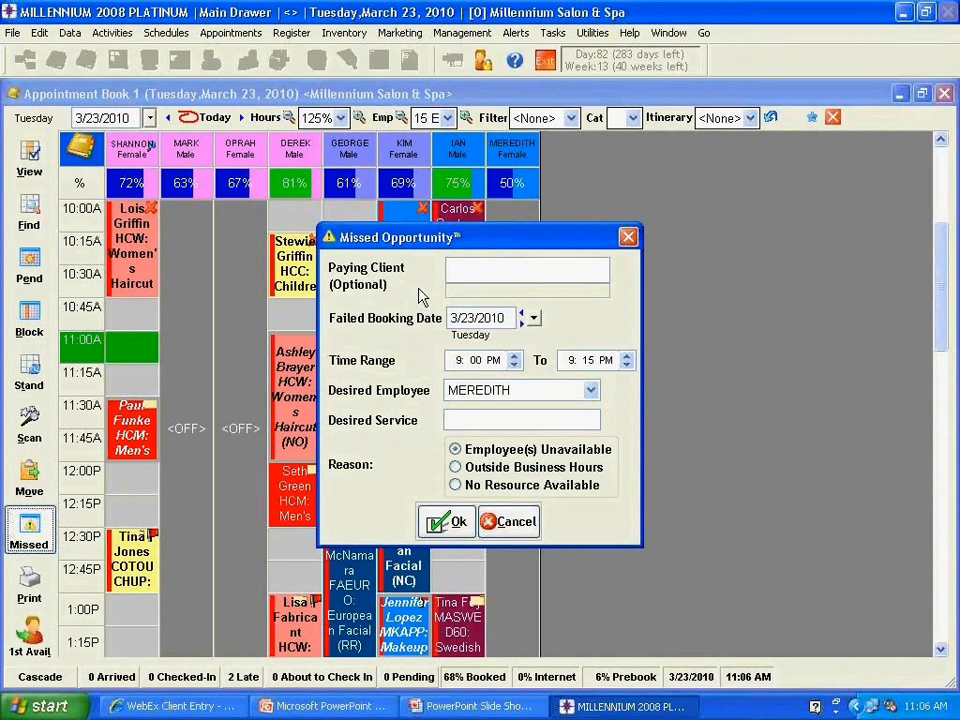
type("al,c")
key("Return")
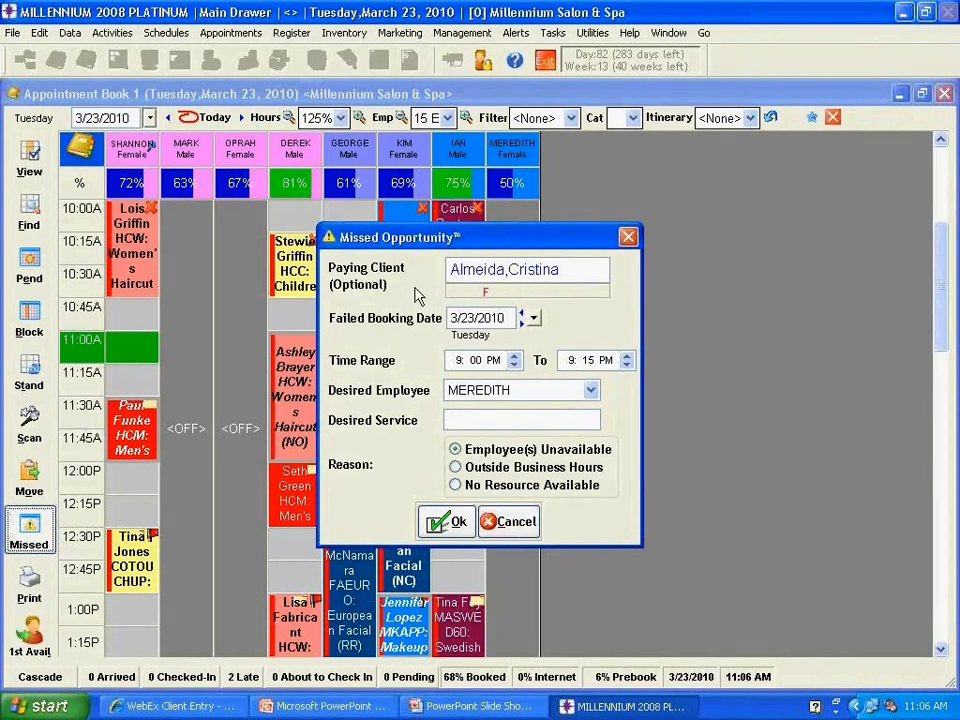
- Set the missed opportunity's time range to 9:00 AM to 8:00 PM and the desired employee to <ANY EMP>
left_click(491, 359)
type("a")
left_click(565, 361)
type("08")
type("00")
left_click(528, 392)
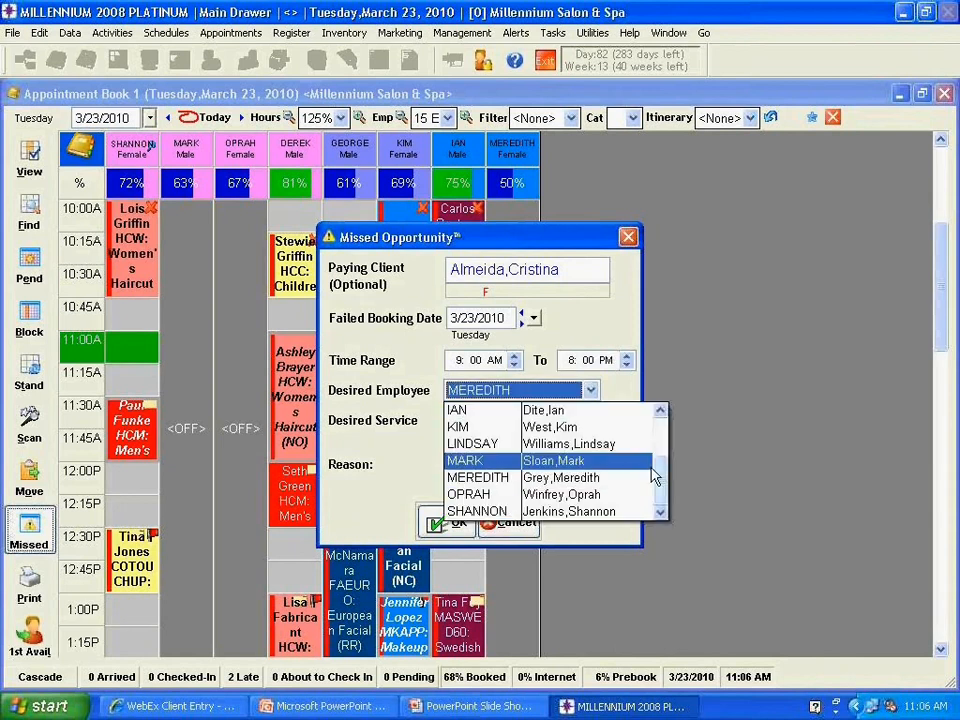
left_click(658, 428)
left_click(549, 411)
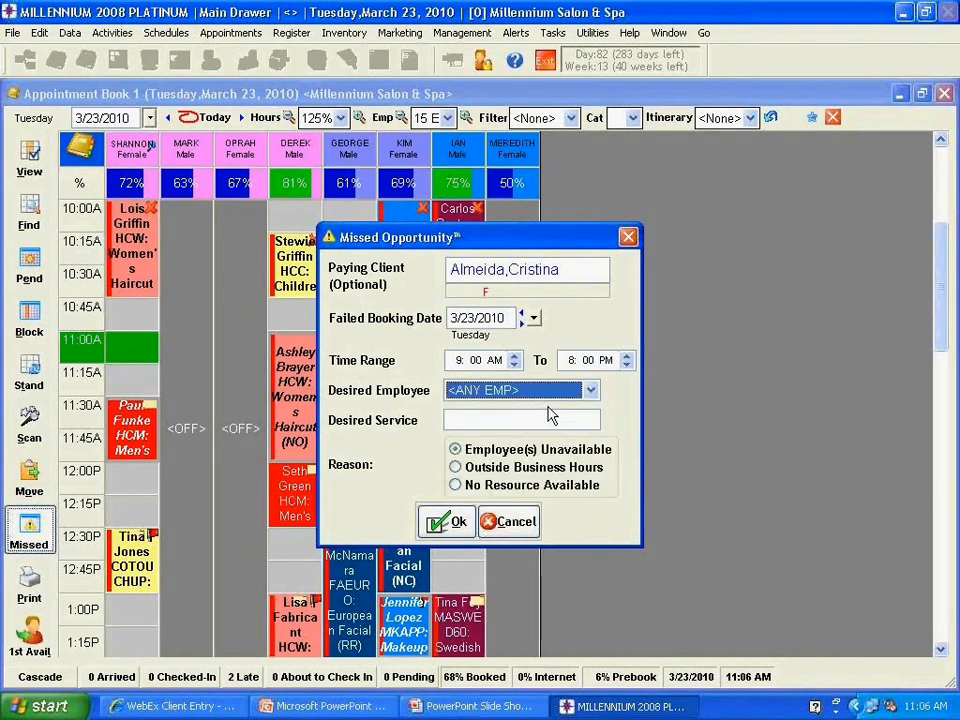
- Enter HCW as the desired service and save the missed opportunity with the reason Employee(s) Unavailable
left_click(500, 420)
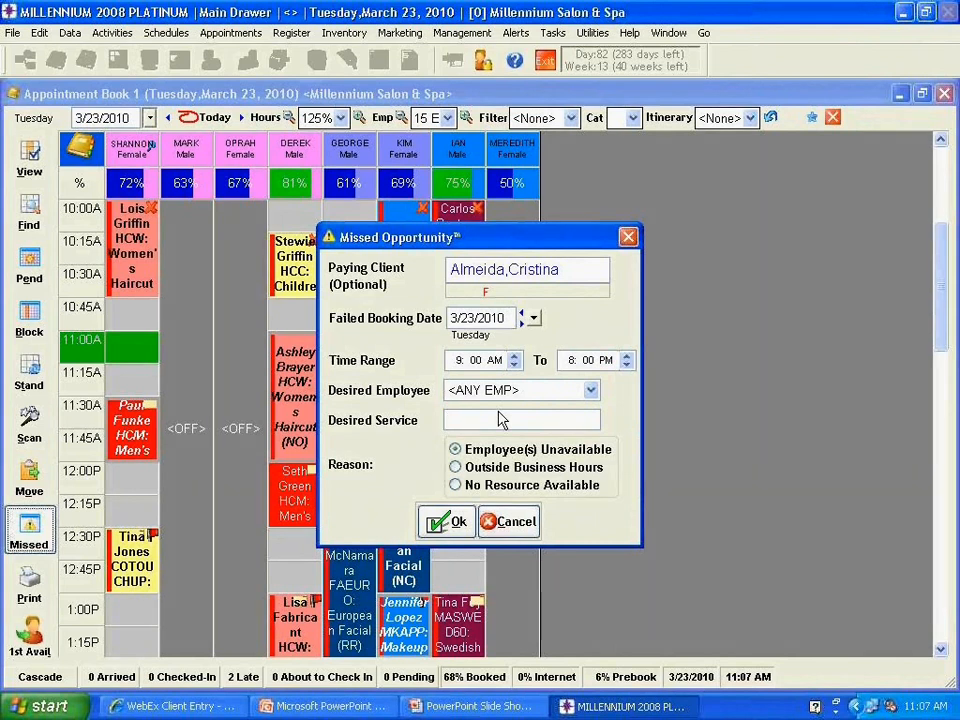
type("HCW")
key("Tab")
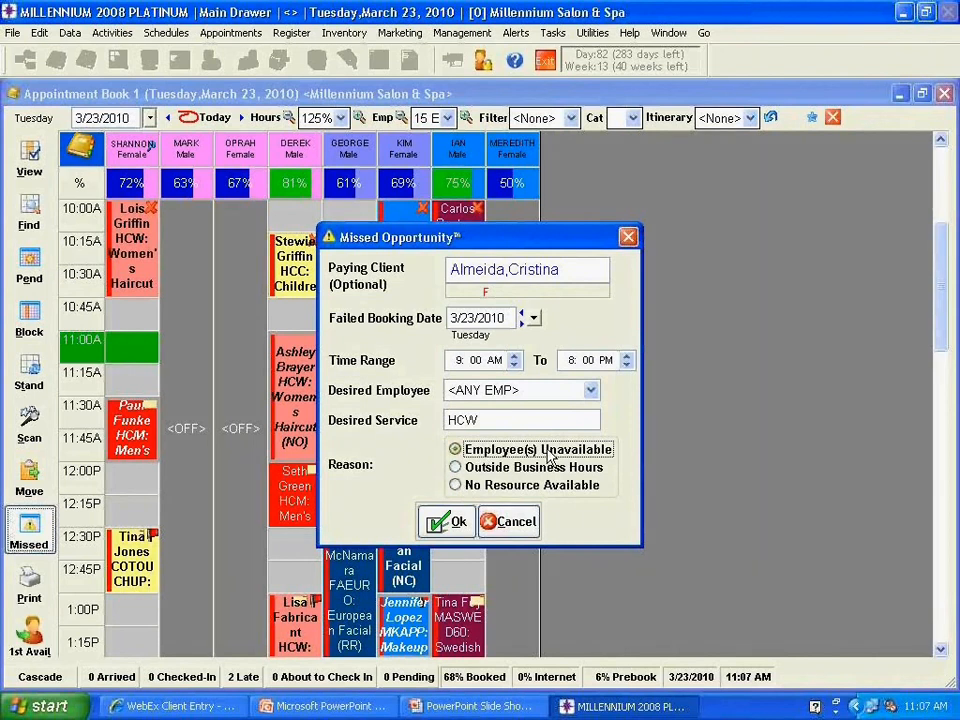
left_click(446, 527)
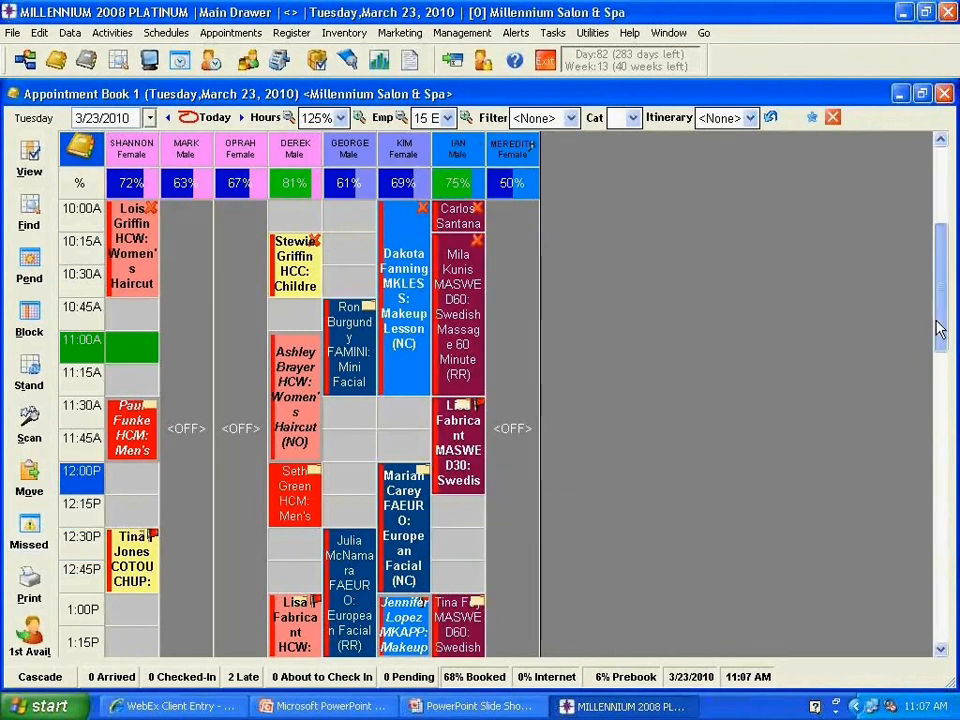
- Look over the First Available Manager's booking options without scanning, and switch to the PowerPoint slide show
scroll(940, 340, "down", 4)
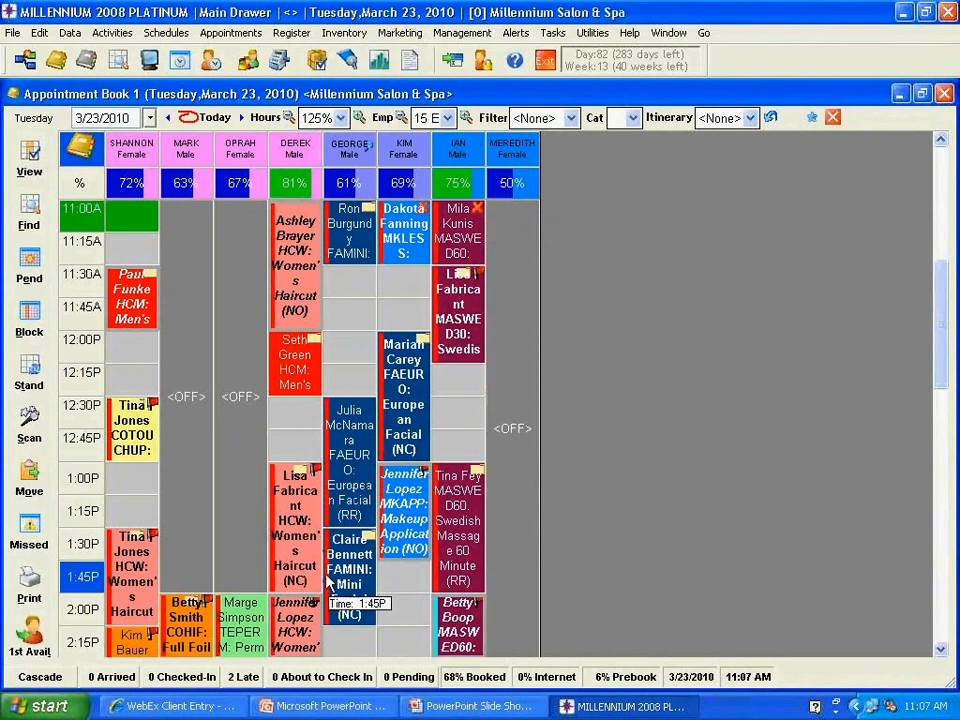
left_click(29, 630)
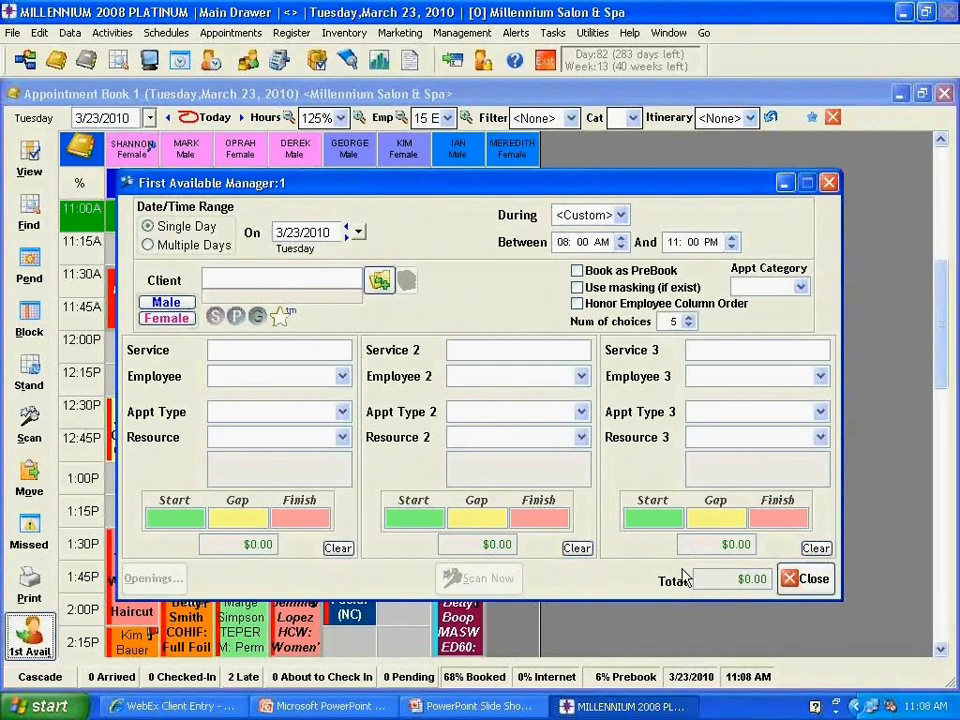
left_click(811, 580)
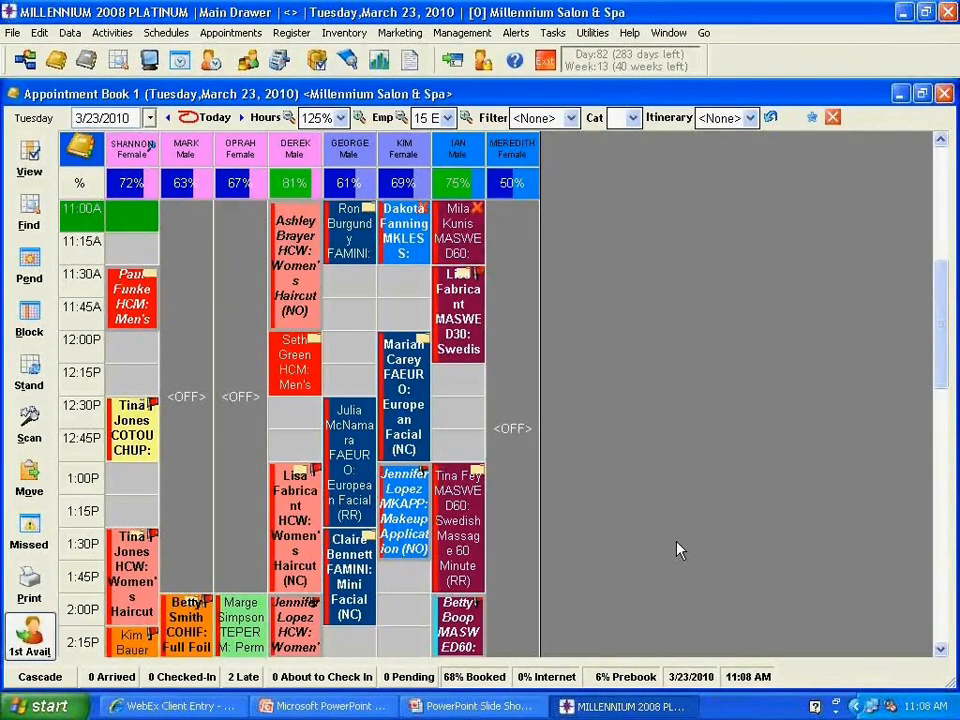
key("alt+Tab")
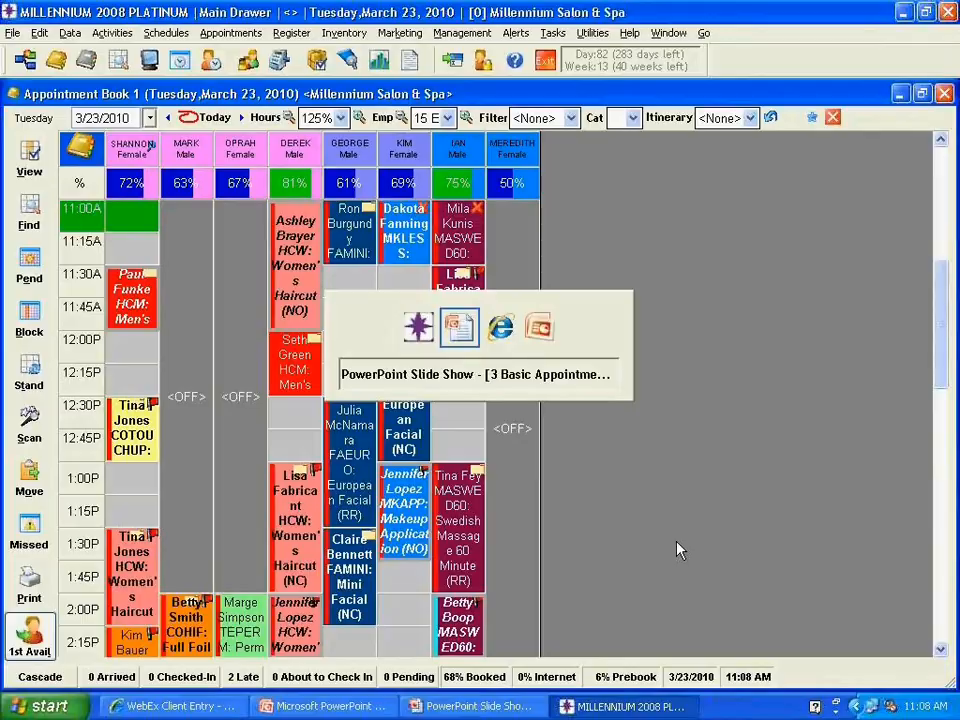
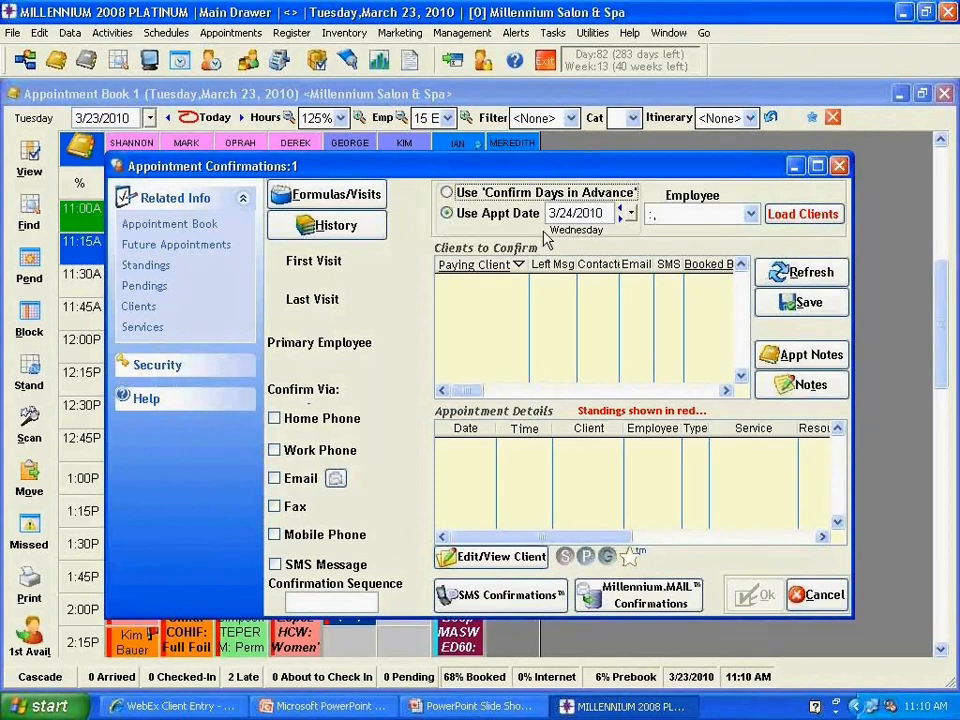
- Load the clients to confirm for the appointment date 3/24/2010, leaving the employee filter blank
left_click(631, 214)
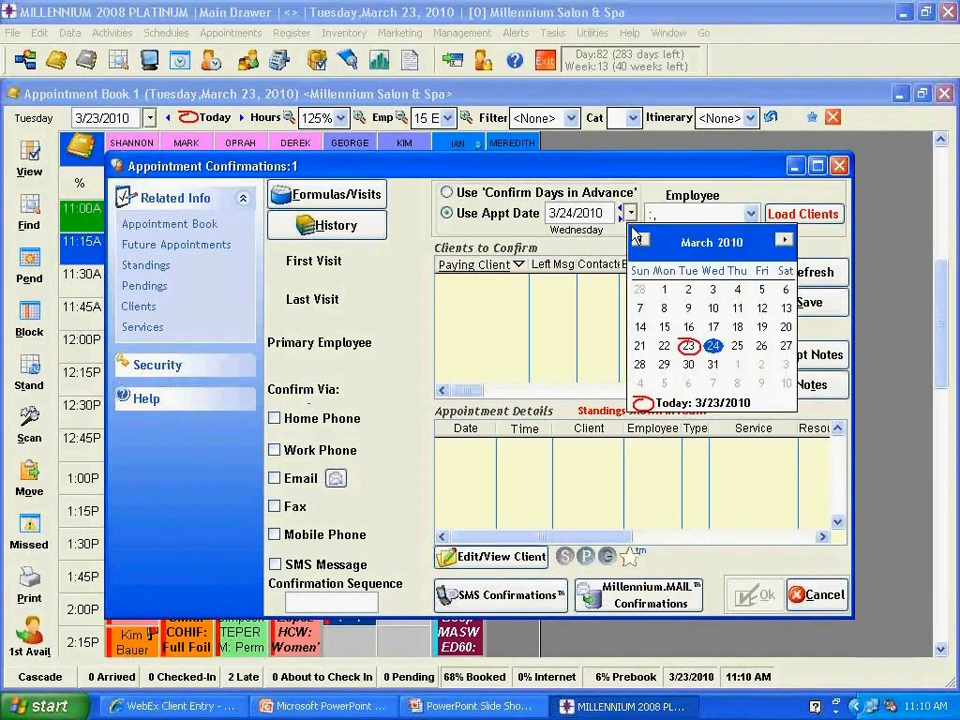
left_click(688, 345)
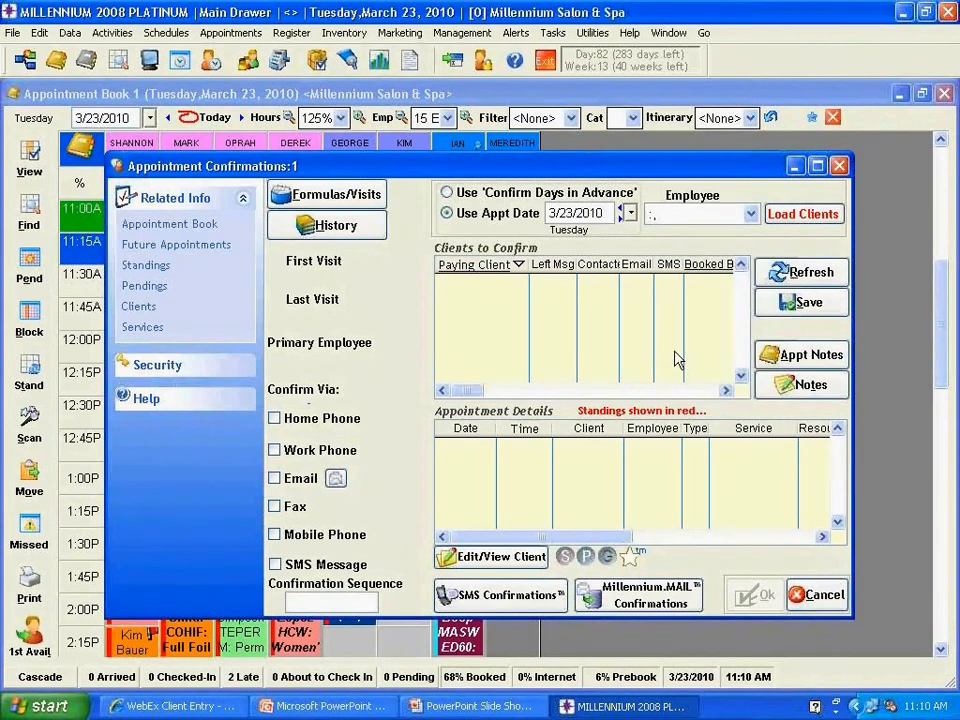
left_click(619, 210)
left_click(750, 215)
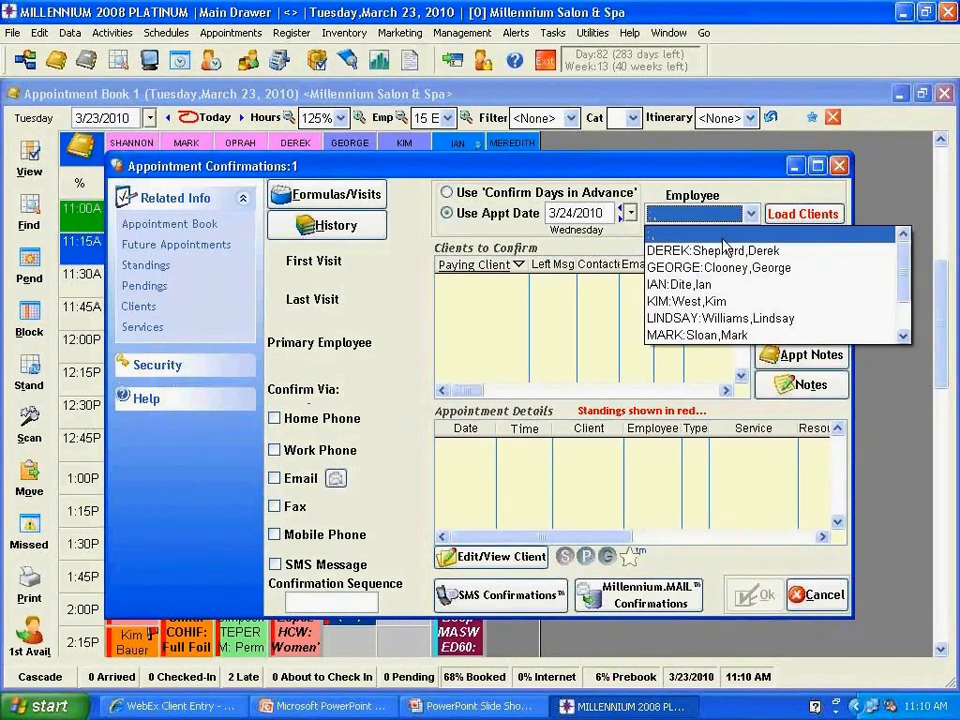
left_click(720, 240)
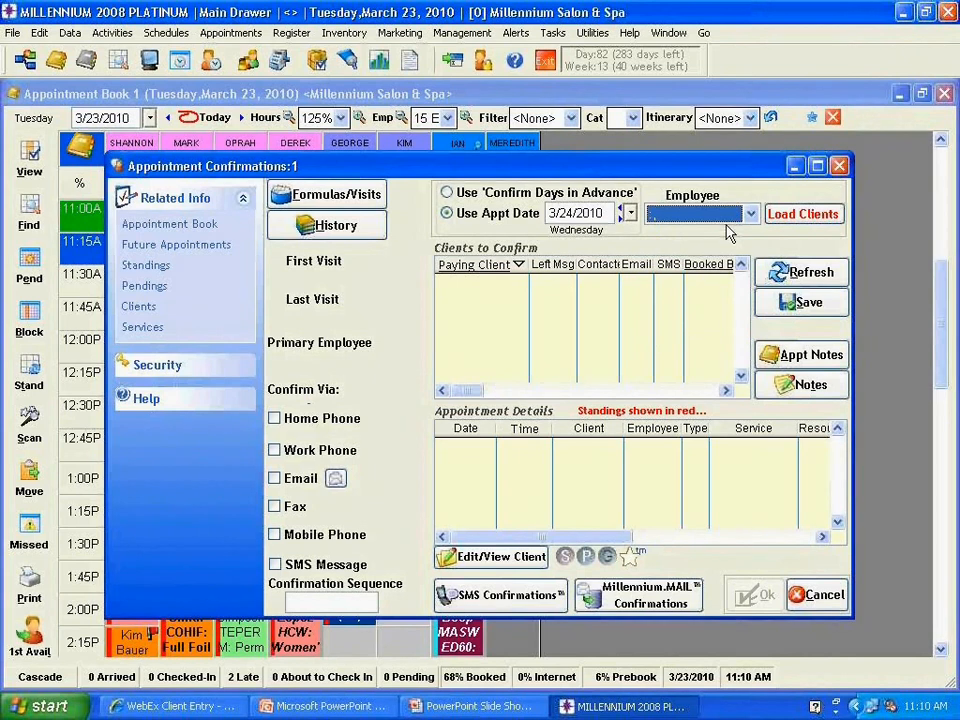
left_click(797, 215)
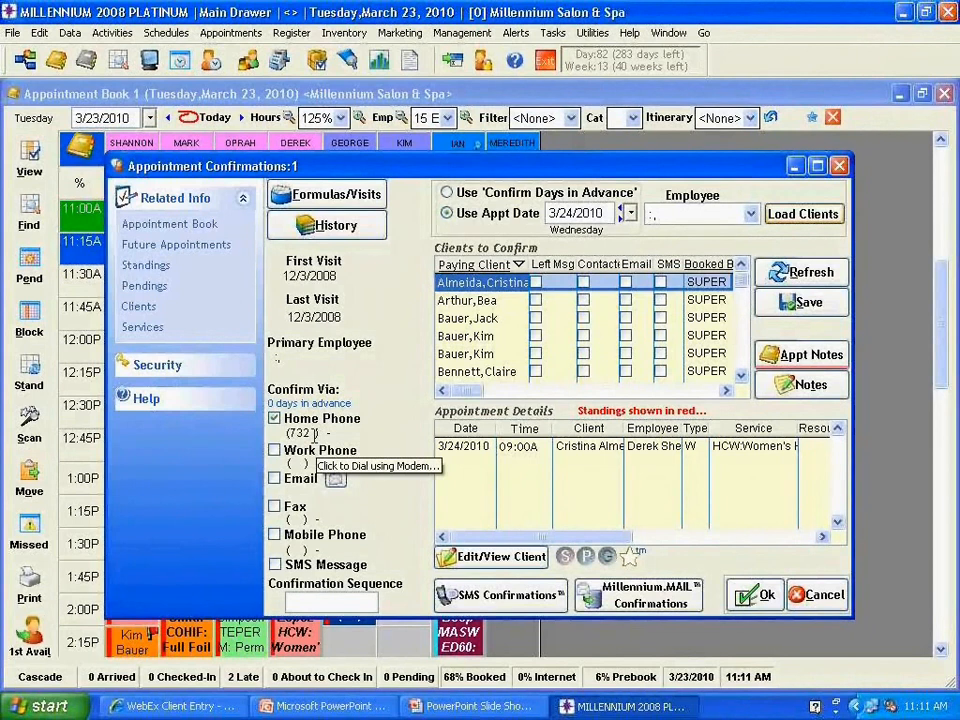
- View the appointment notes of the first client in the confirmation list and close them without changes
left_click(455, 299)
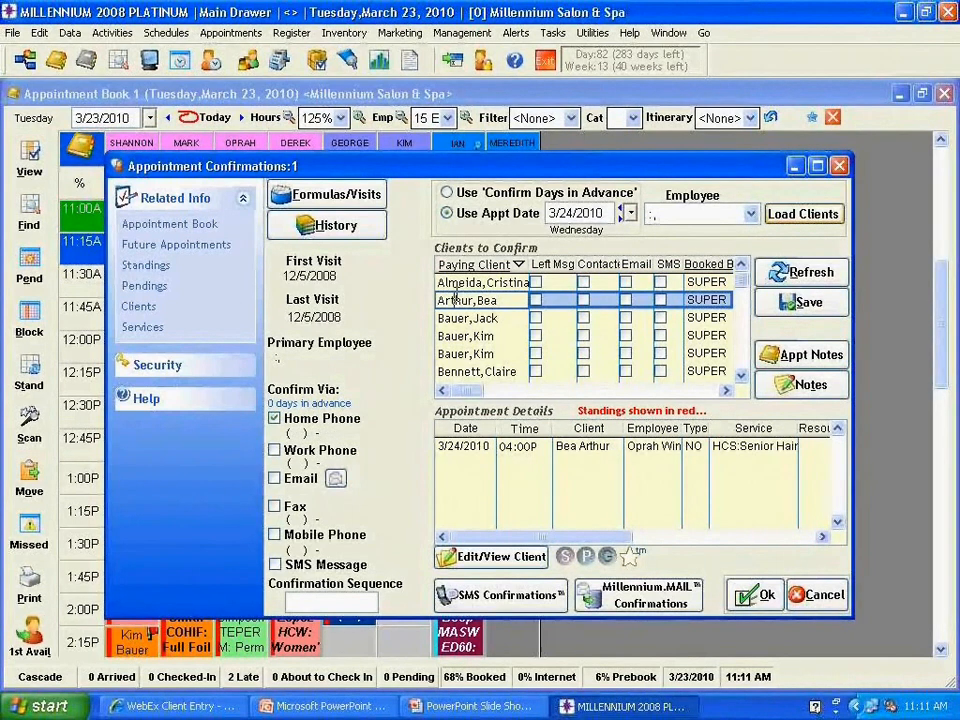
left_click(455, 282)
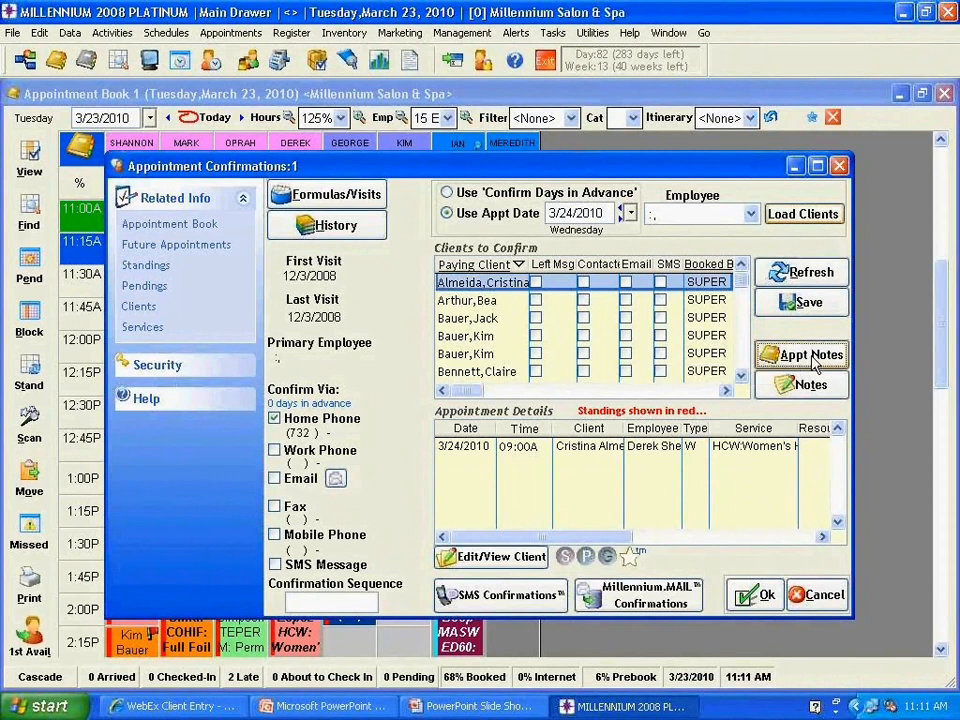
left_click(812, 356)
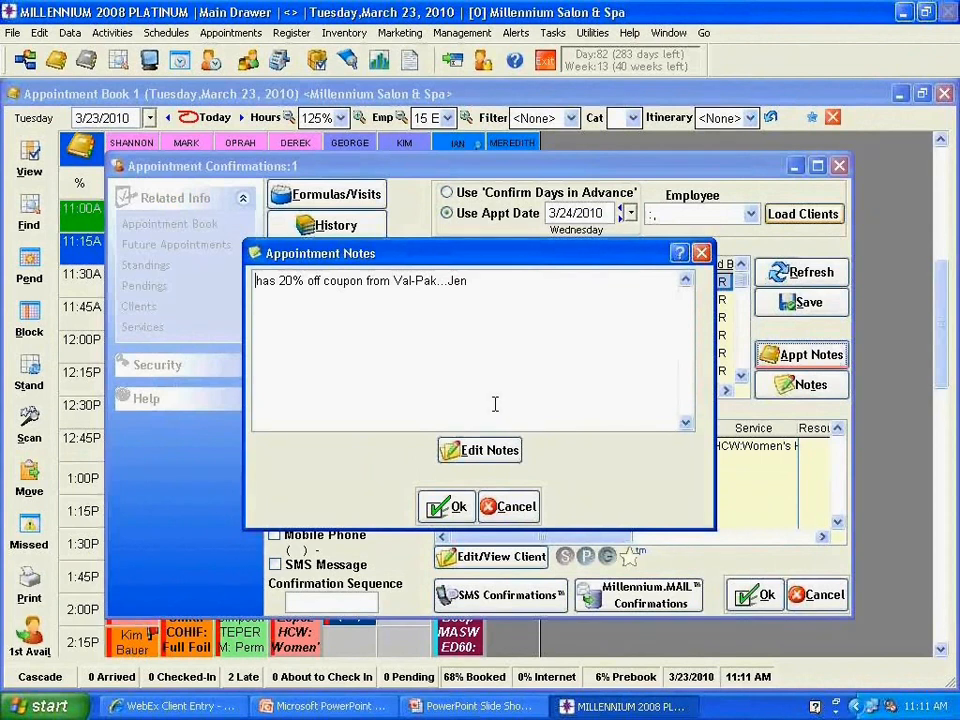
left_click(512, 506)
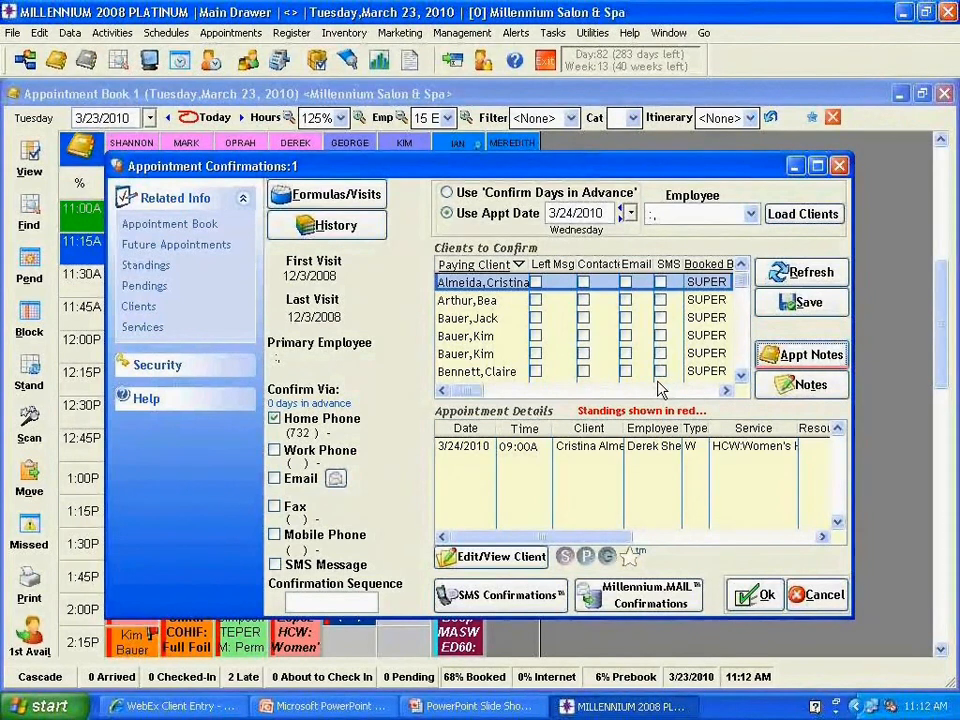
- Mark the first client to confirm as Left Msg and the second as Contacted, and save the confirmations
left_click(536, 283)
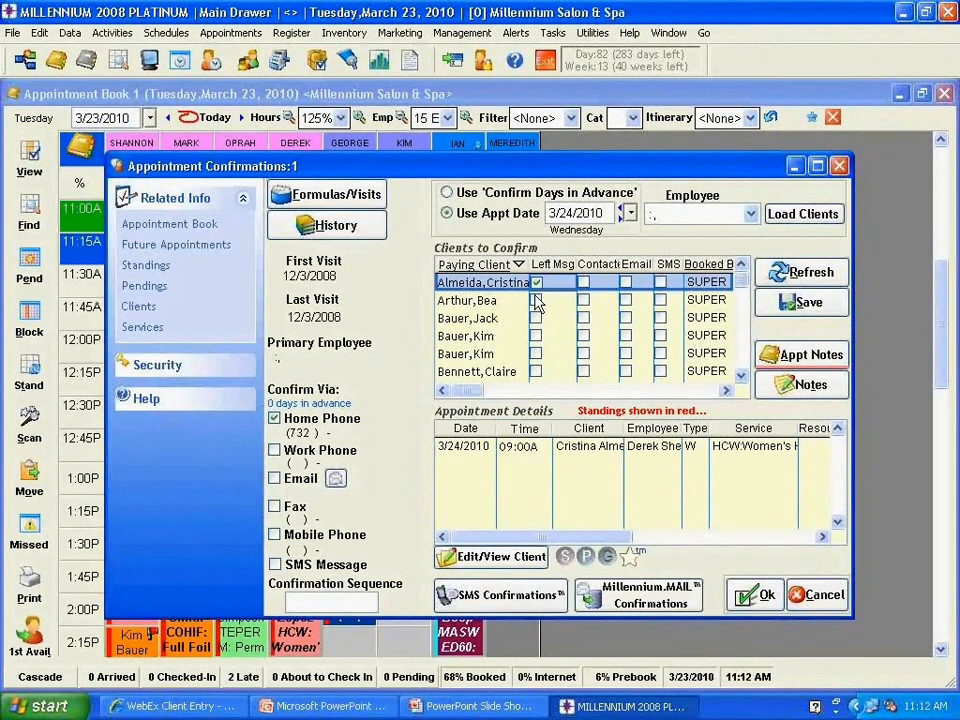
left_click(584, 300)
left_click(584, 300)
left_click(787, 304)
left_click(779, 273)
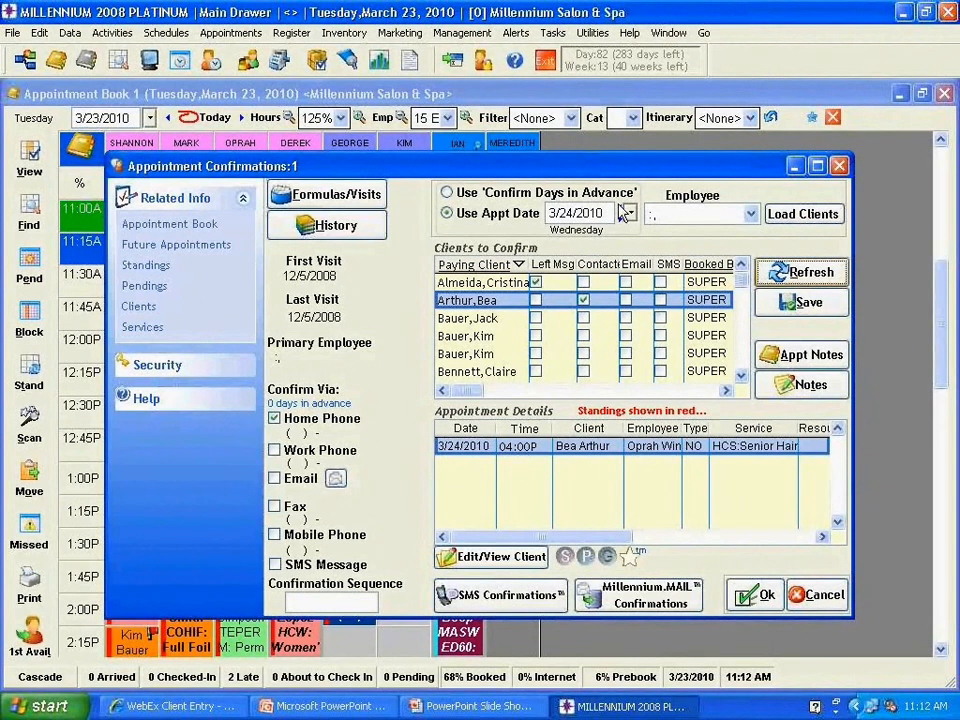
- Mark the third client to confirm as Email and the fourth, fifth and sixth clients as Left Msg
mouse_move(435, 166)
left_mouse_down()
mouse_move(538, 193)
mouse_move(540, 211)
mouse_move(421, 193)
left_mouse_up()
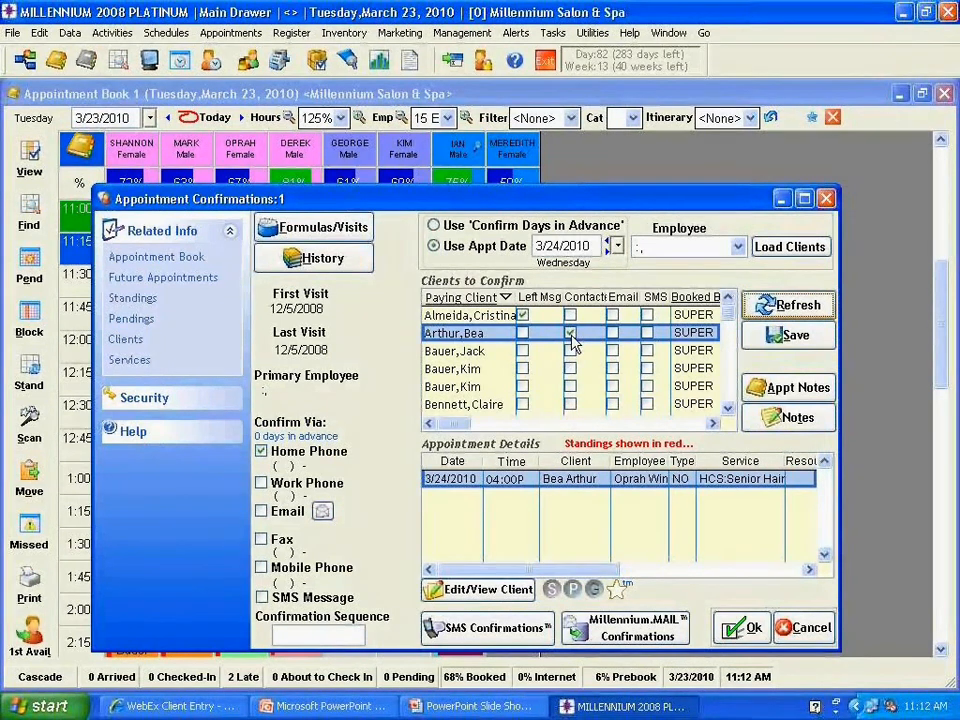
left_click(612, 351)
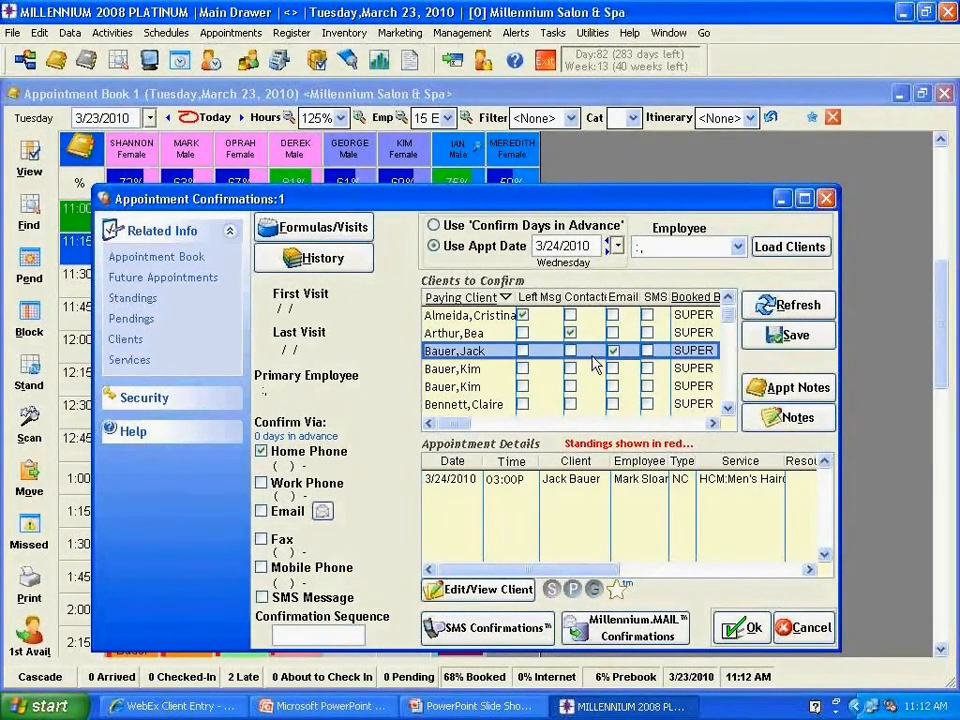
left_click(521, 368)
left_click(521, 386)
left_click(521, 404)
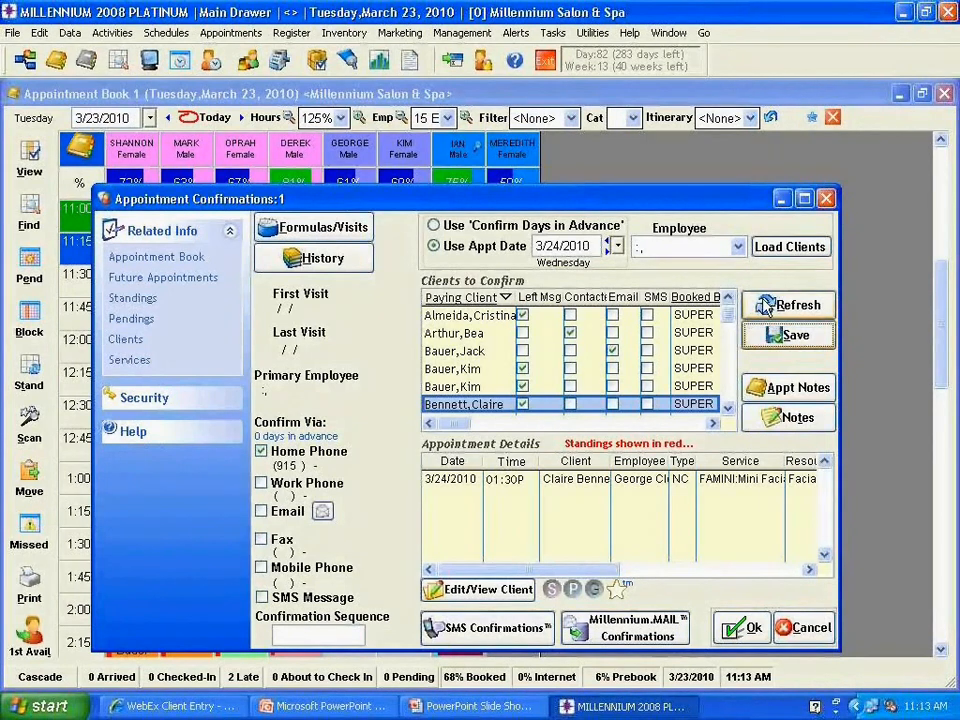
- Accept the appointment confirmations and show the appointment book for 3/24/2010
left_click(752, 628)
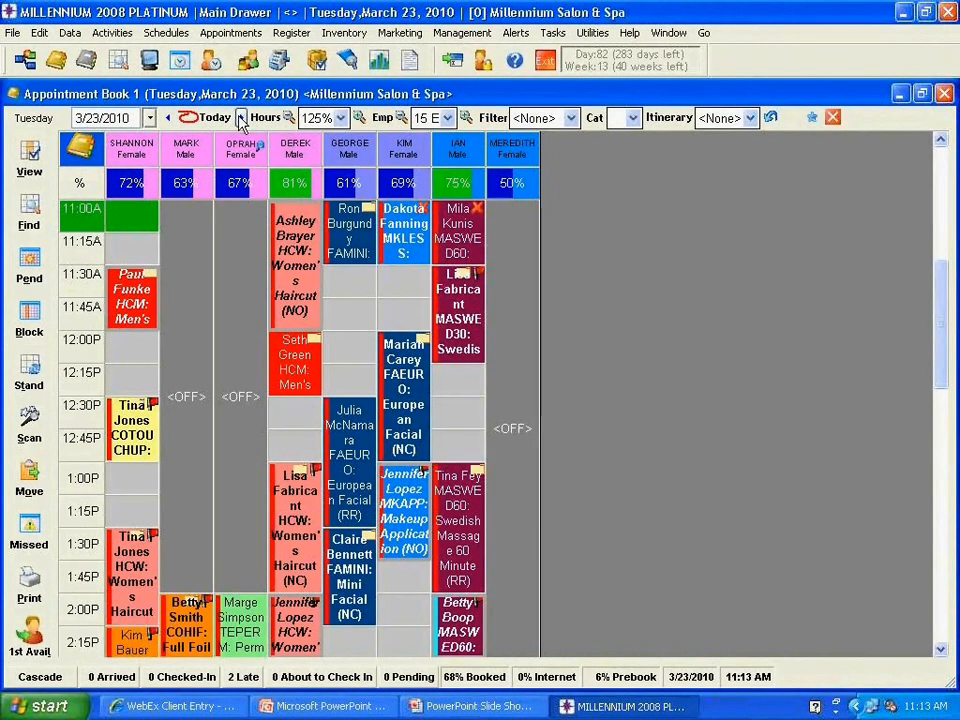
left_click(241, 118)
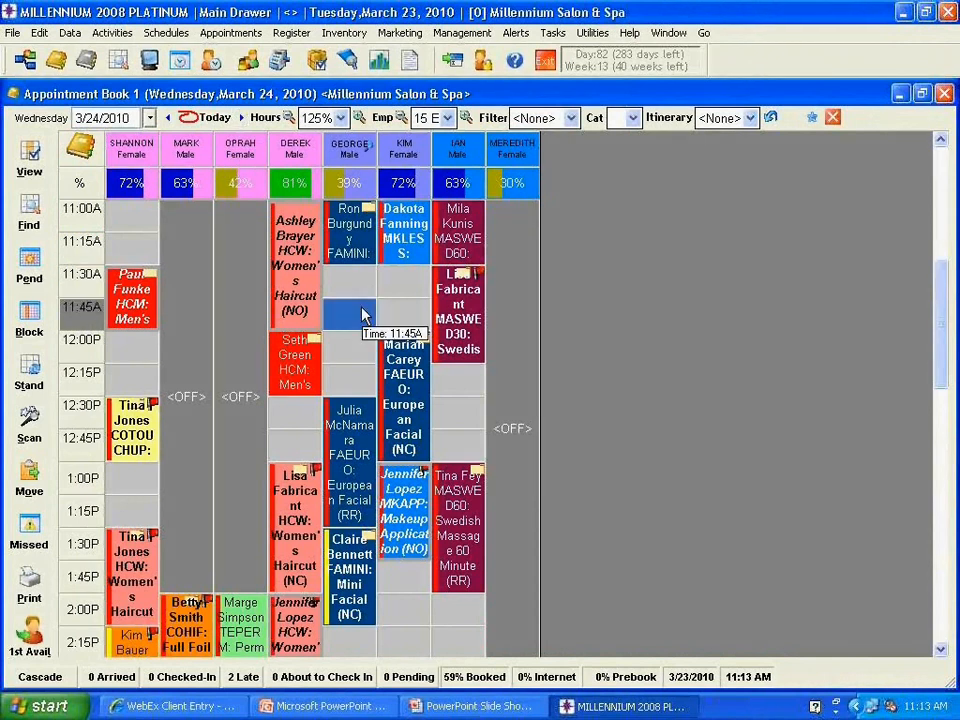
- Examine the confirmation colour bars on the 3/24/2010 appointments and read the details of the 9:00 AM walk-in women's haircut
scroll(365, 315, "up", 4)
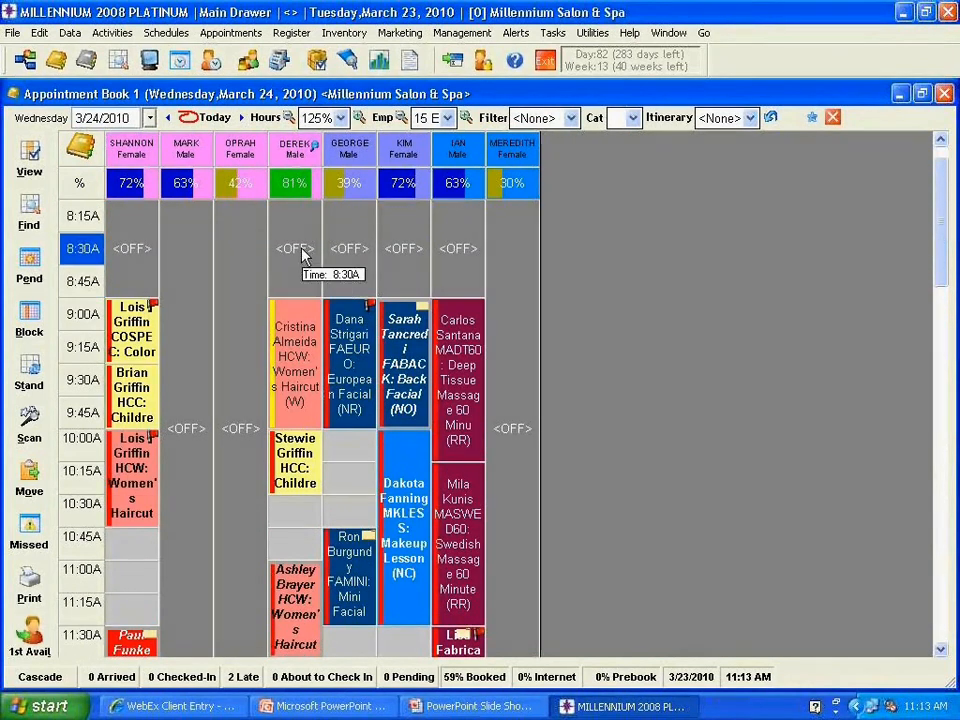
mouse_move(291, 328)
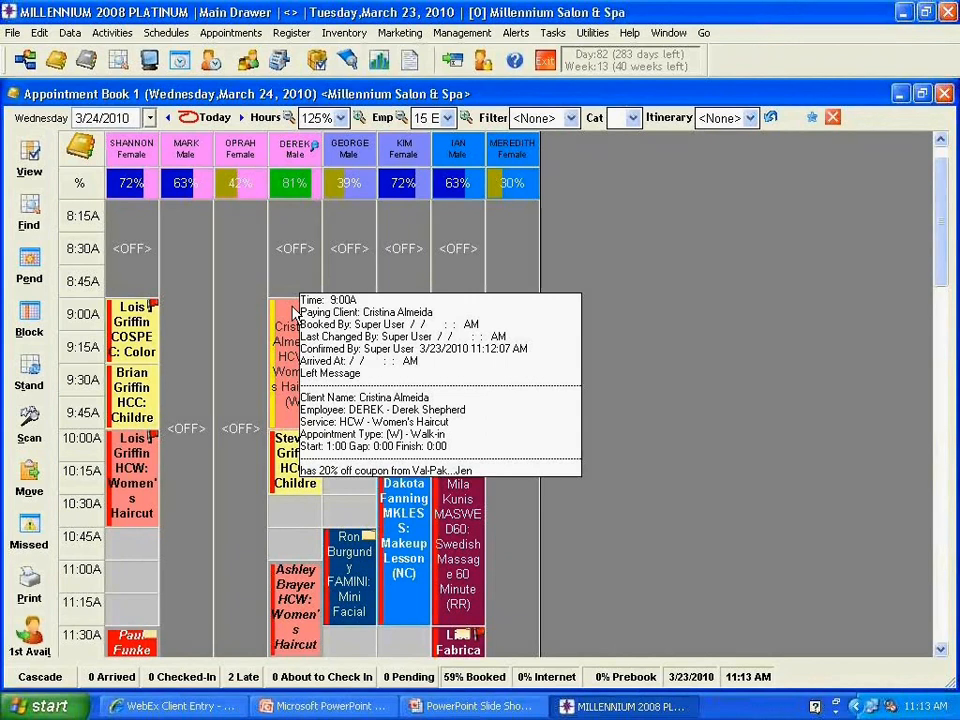
scroll(296, 312, "down", 10)
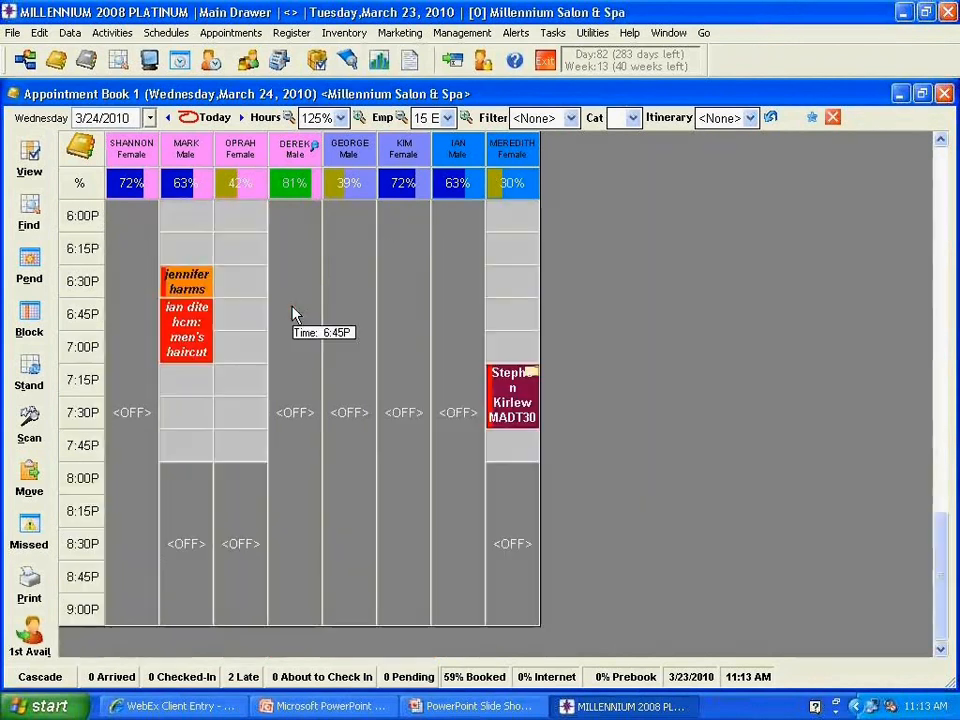
scroll(425, 325, "up", 2)
scroll(430, 325, "up", 6)
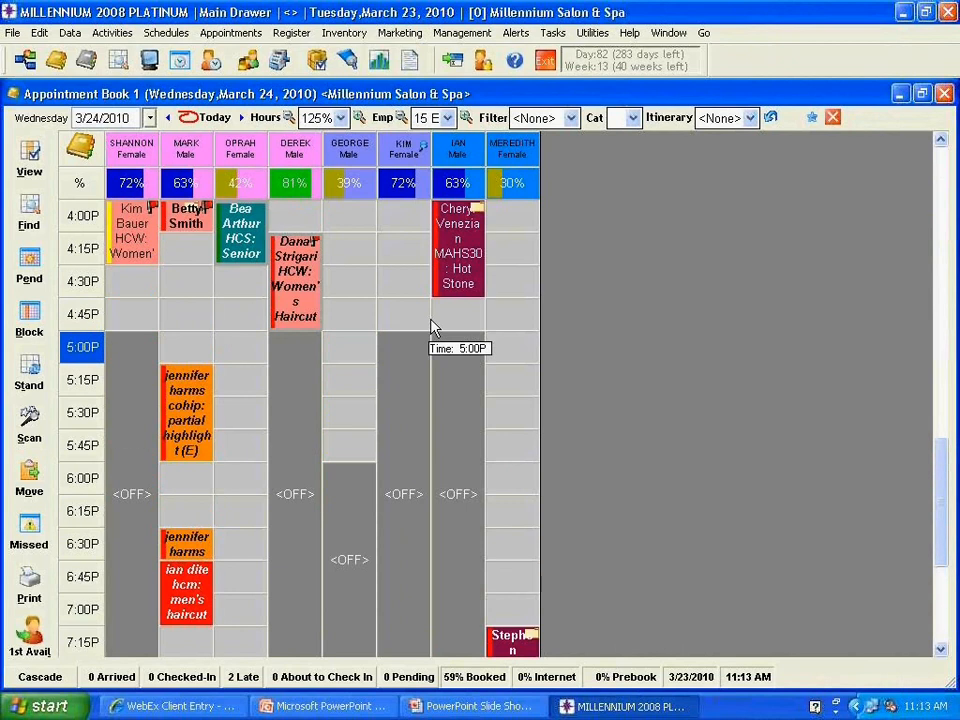
scroll(437, 300, "up", 4)
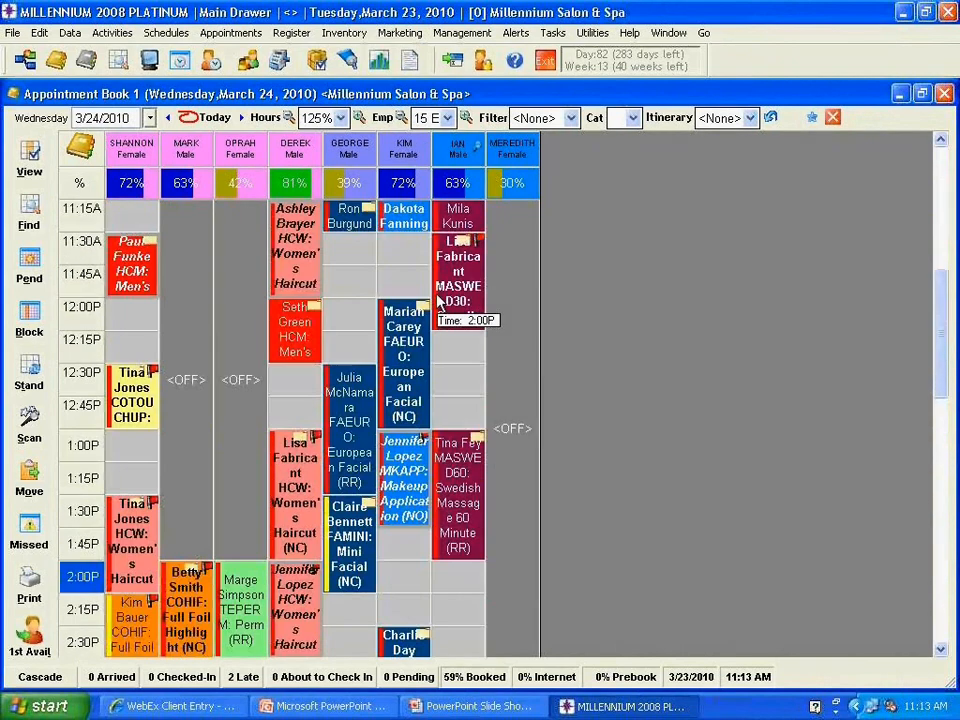
scroll(437, 300, "up", 2)
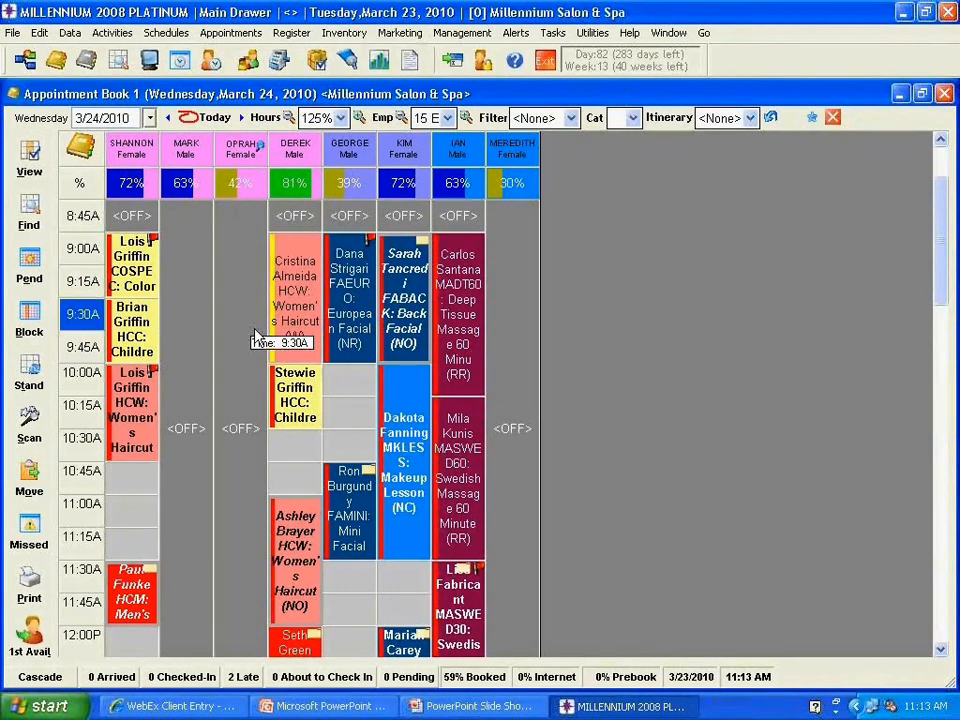
scroll(300, 381, "down", 3)
scroll(334, 388, "down", 3)
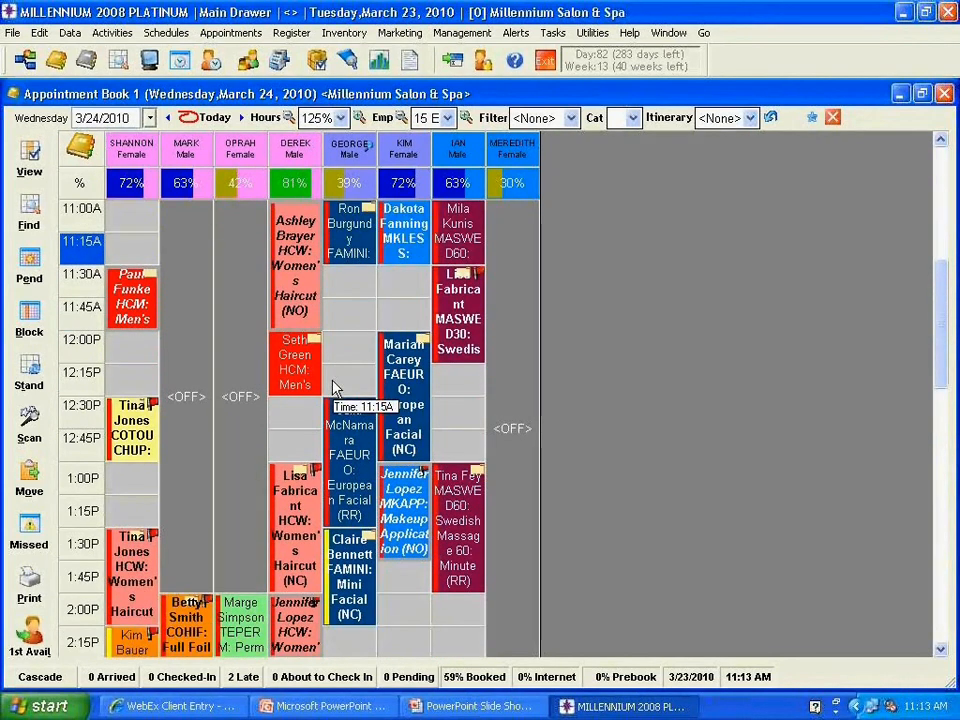
scroll(334, 380, "up", 8)
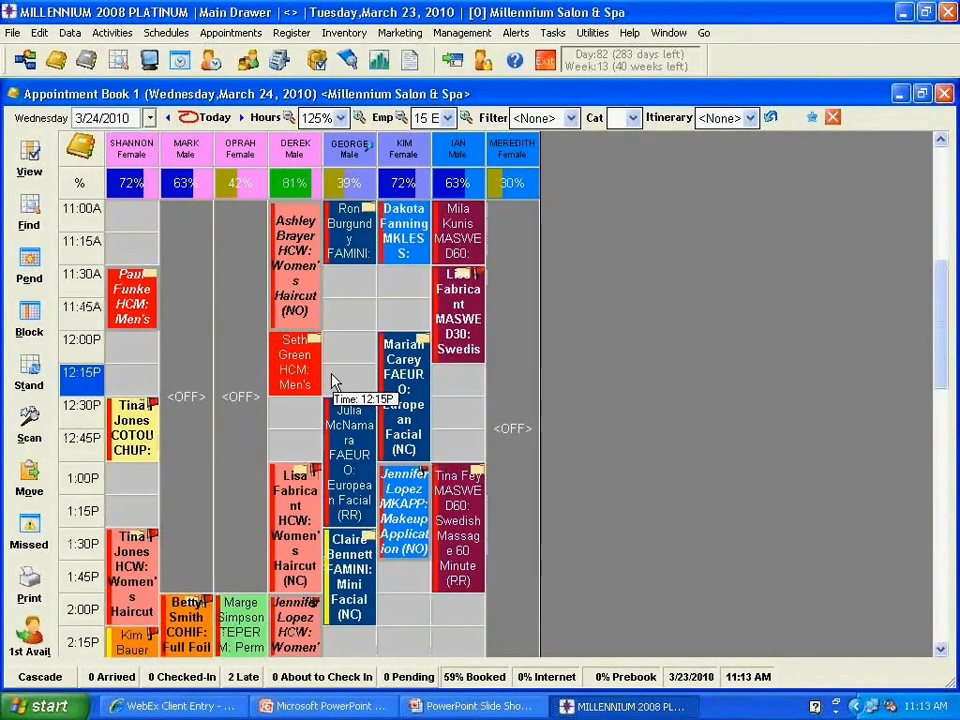
scroll(332, 372, "down", 1)
scroll(338, 368, "up", 2)
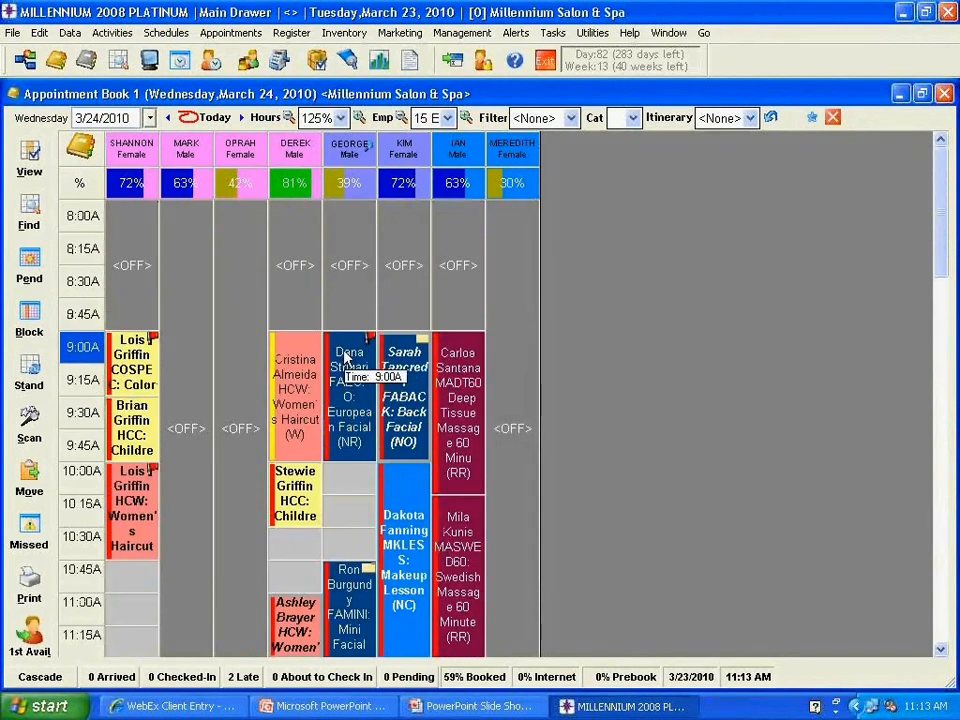
- Mark the 9:00 AM European Facial appointment on 3/24/2010 as Contacted/Verified and save it
left_click(343, 415)
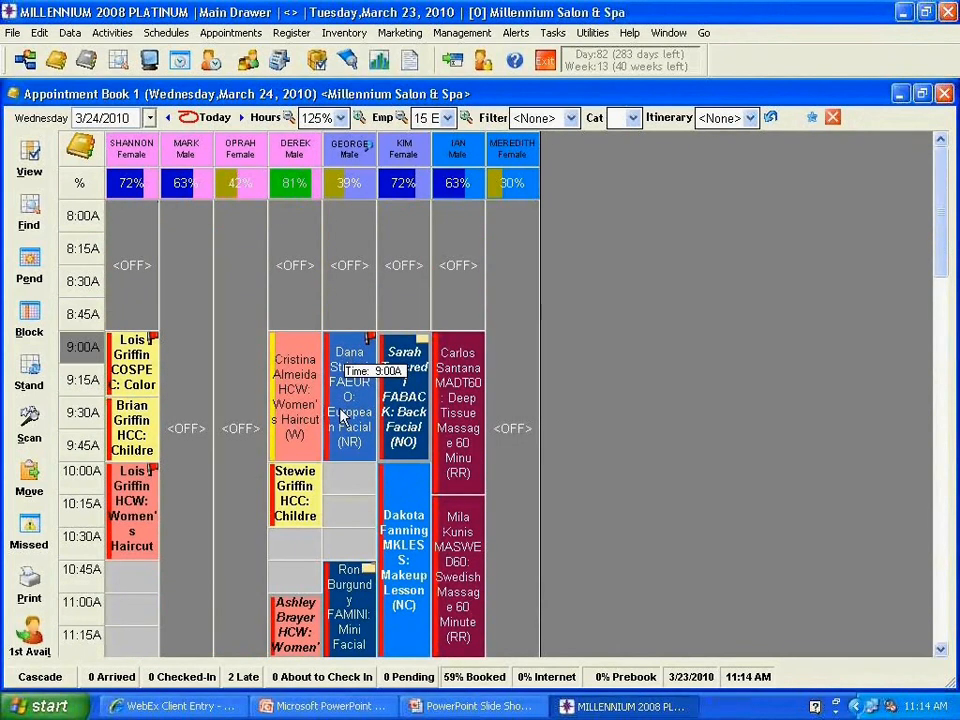
double_click(343, 415)
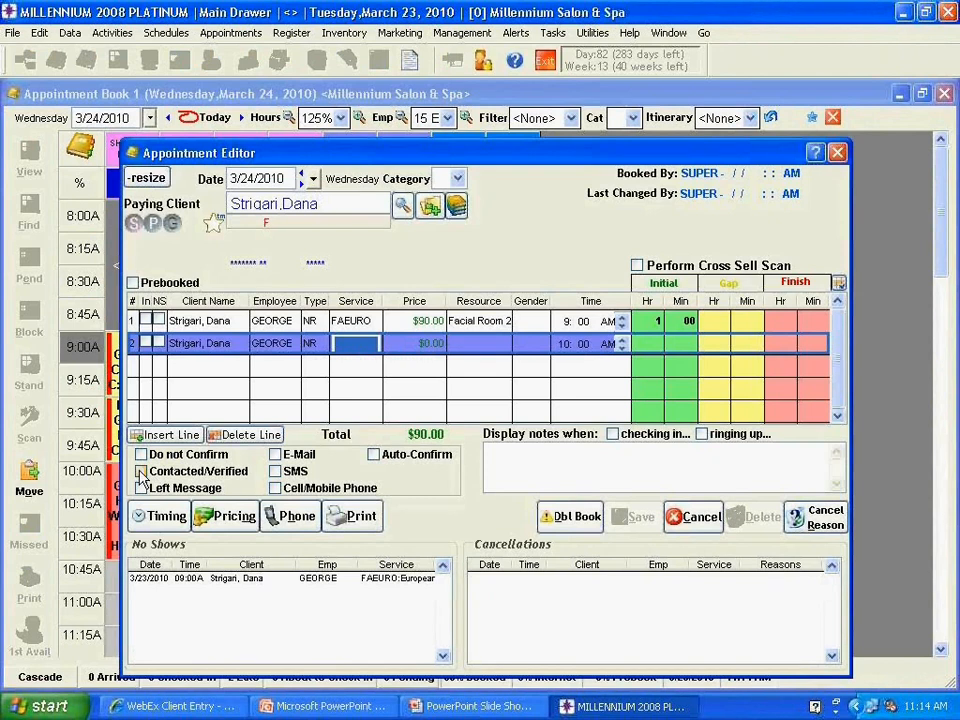
left_click(141, 471)
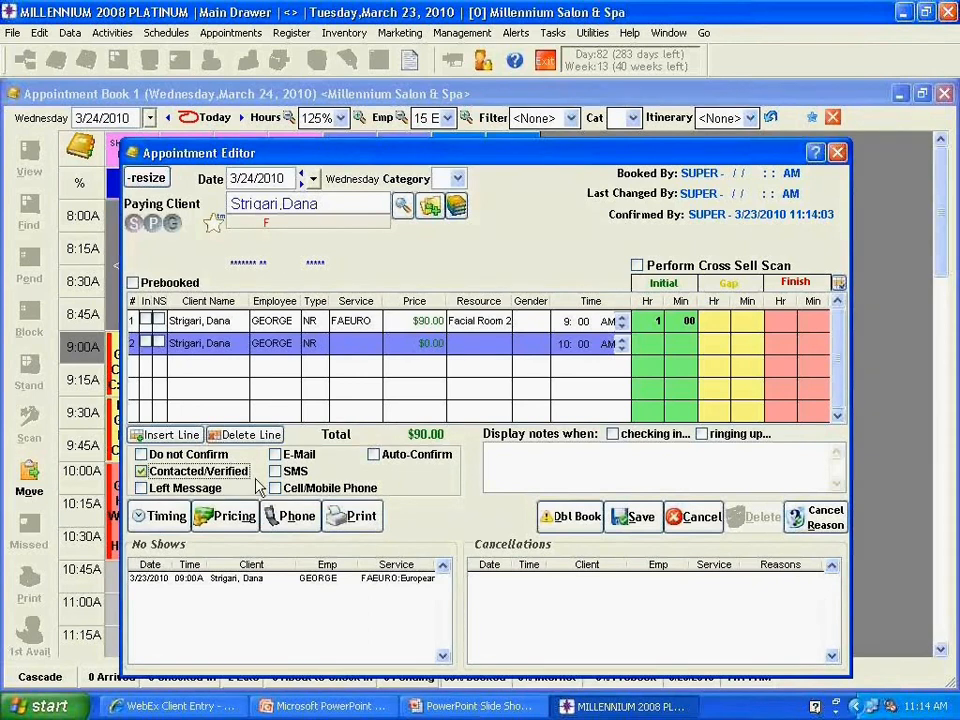
left_click(641, 520)
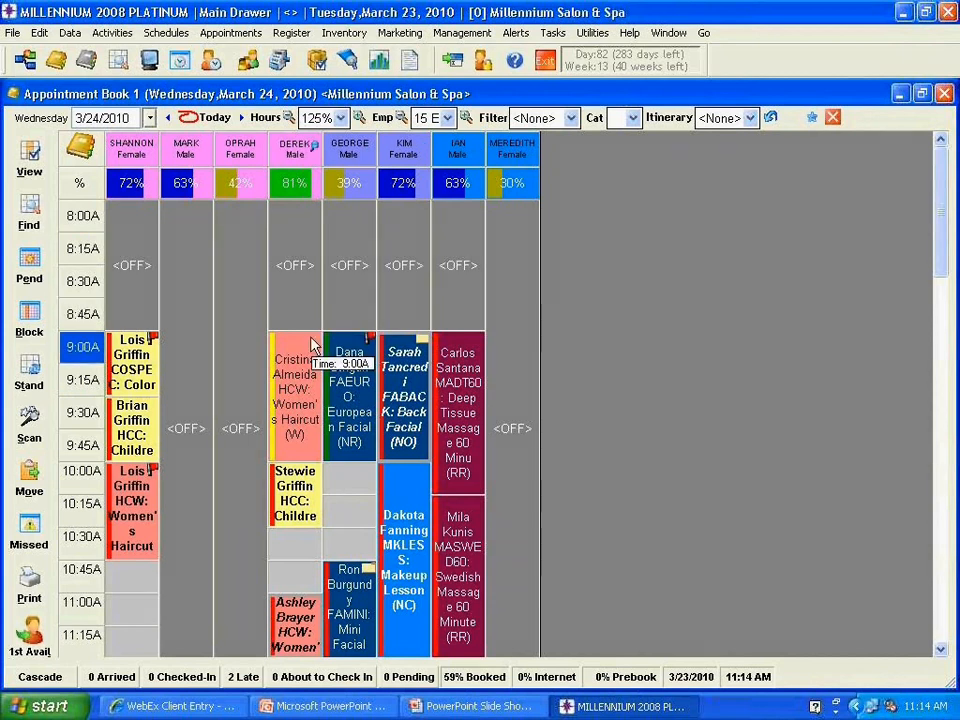
- Open the program's help and search its topics for "legend"
left_click(628, 33)
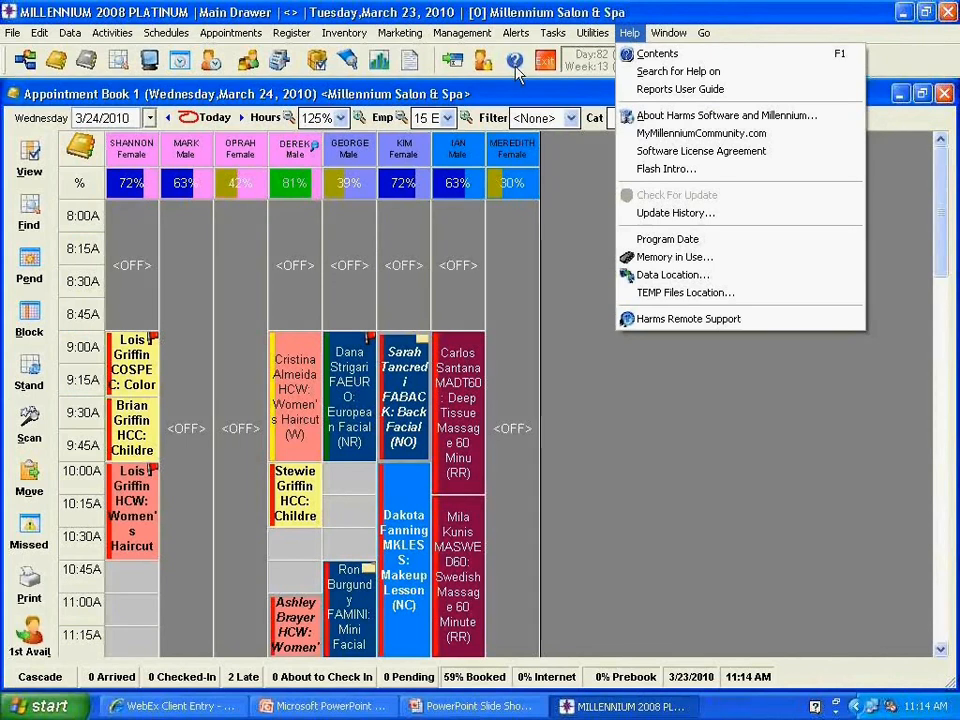
left_click(503, 107)
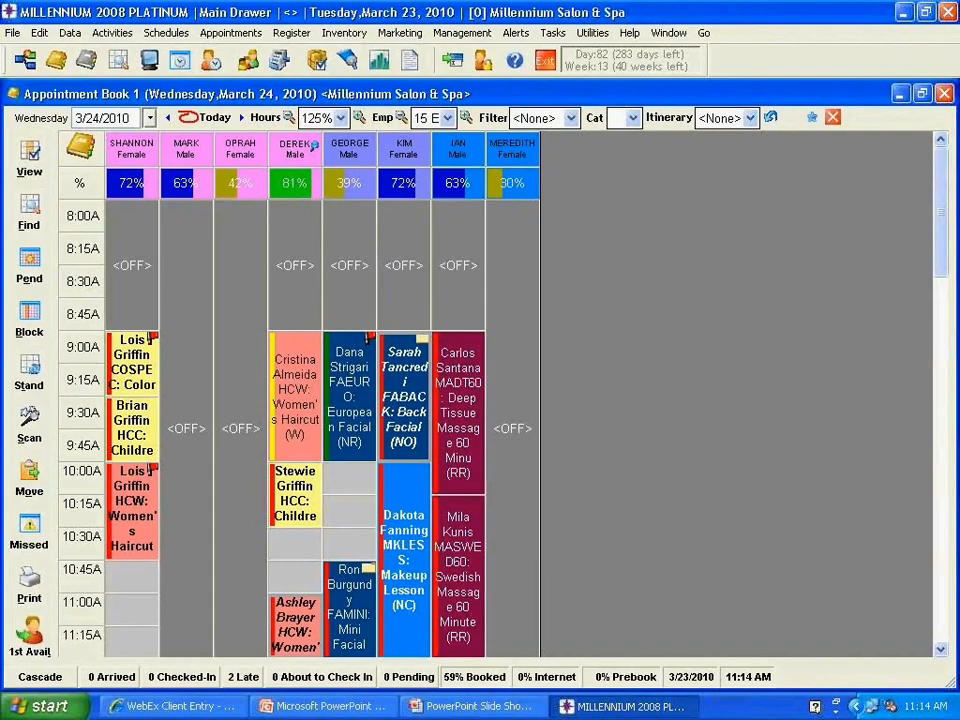
key("F1")
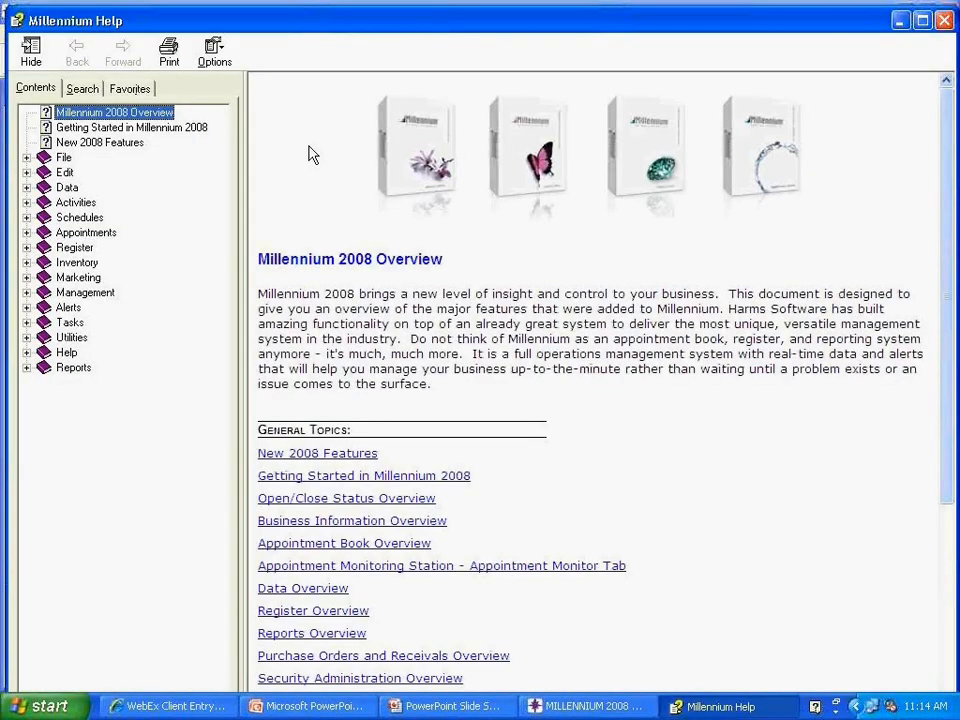
left_click(84, 89)
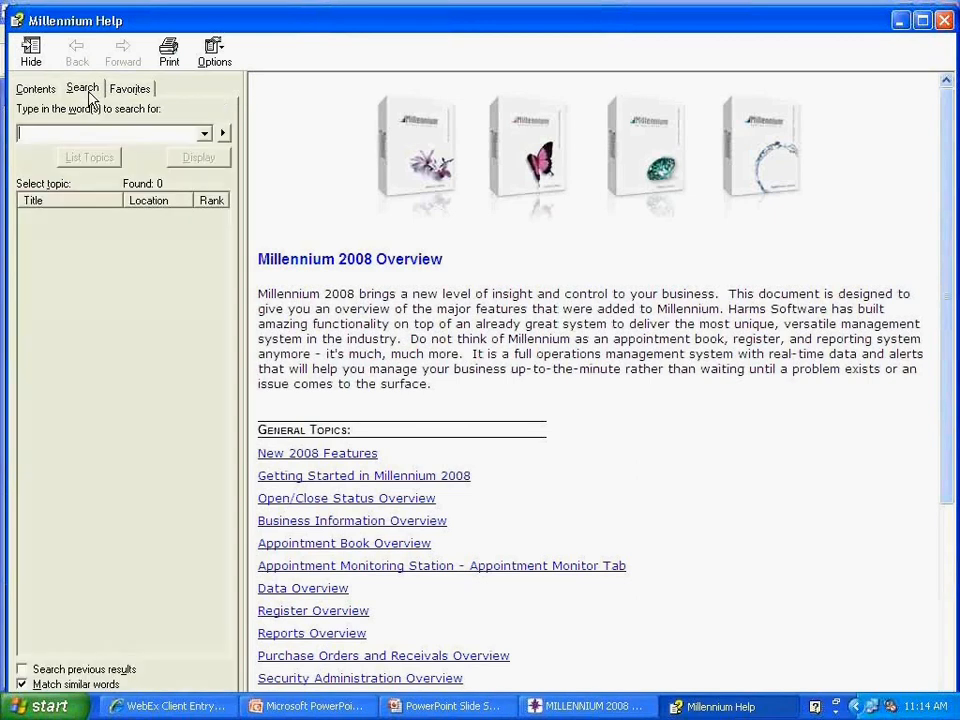
type("legen")
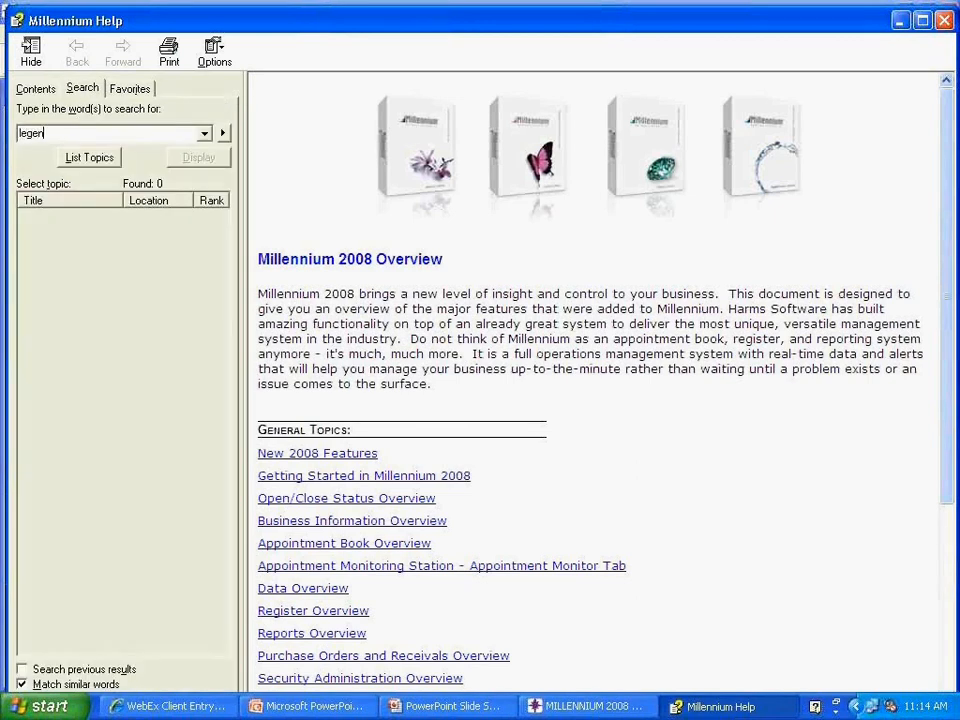
key("Return")
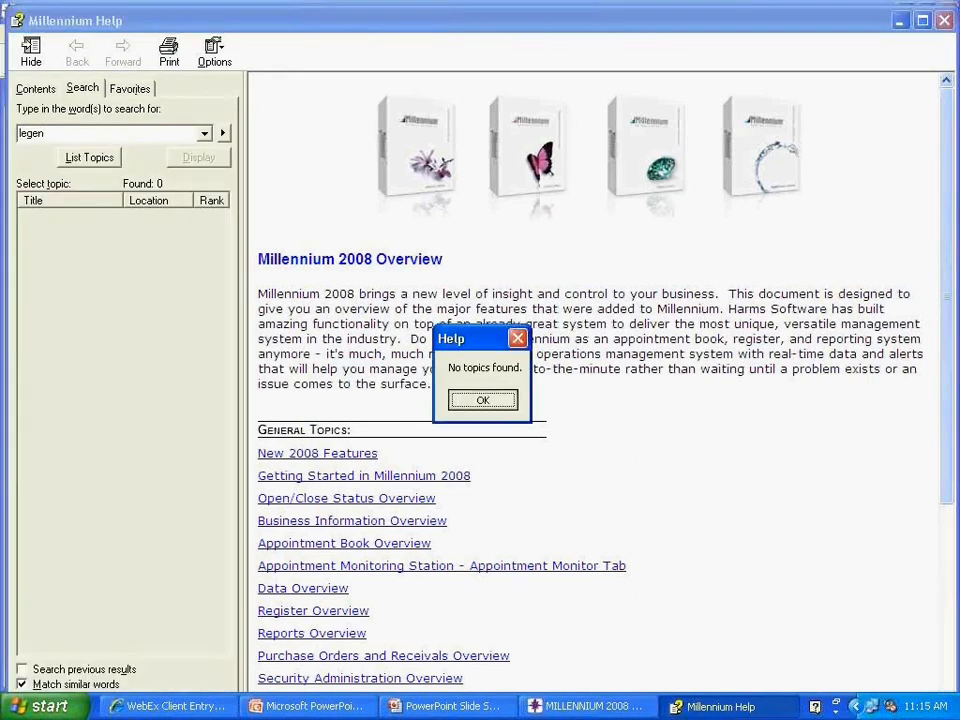
key("Return")
type("d")
key("BackSpace")
type("legend")
key("Return")
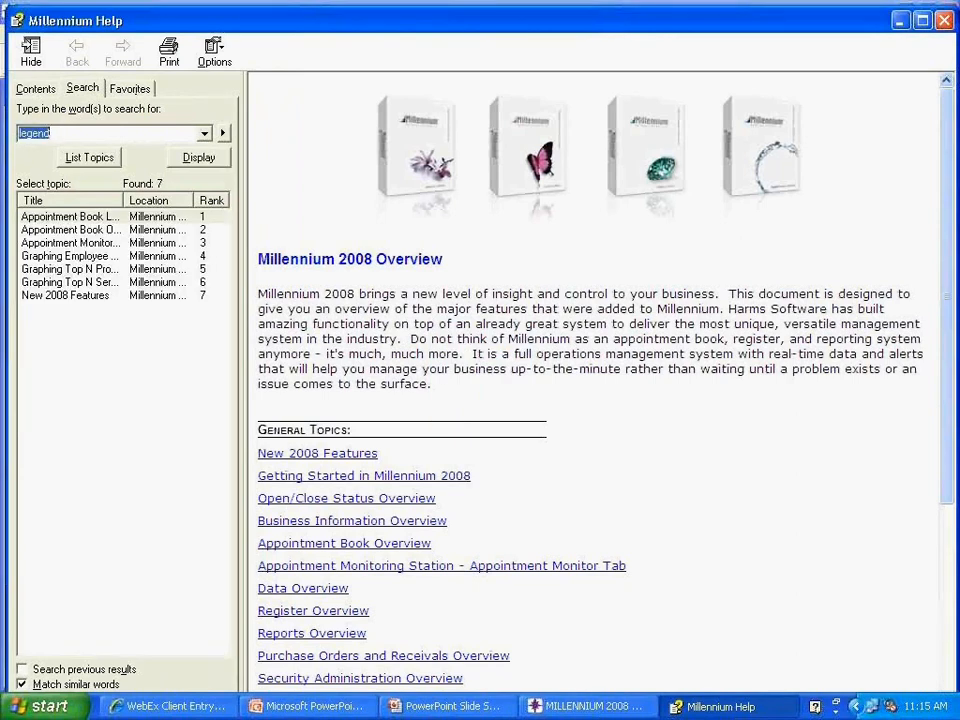
left_click(86, 157)
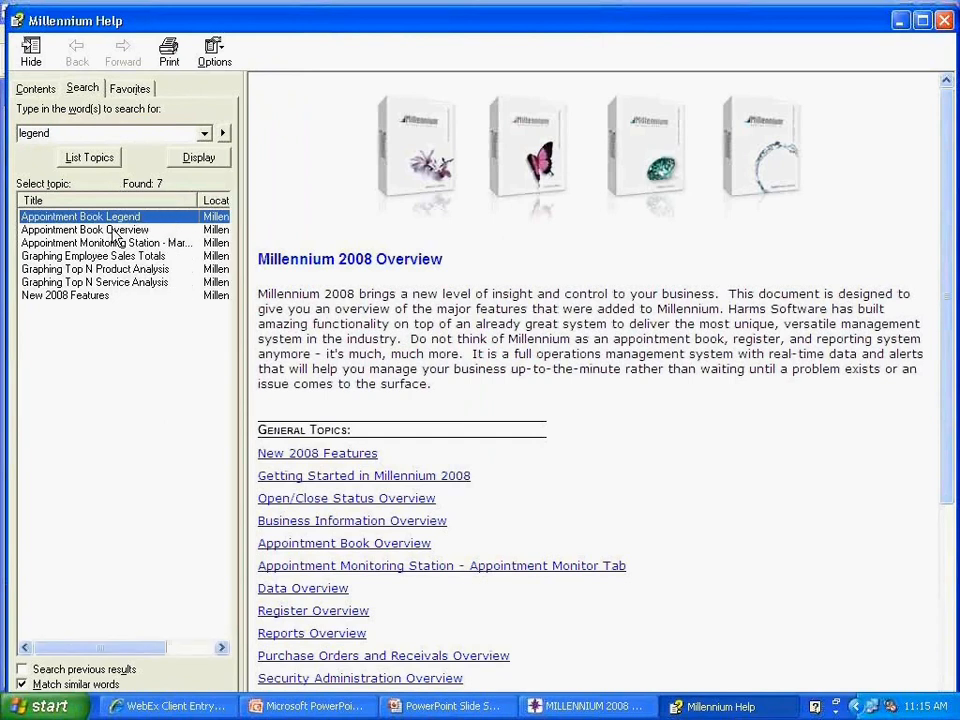
- View the Appointment Book Legend topic with the confirmation bar colours, and close the help
double_click(104, 219)
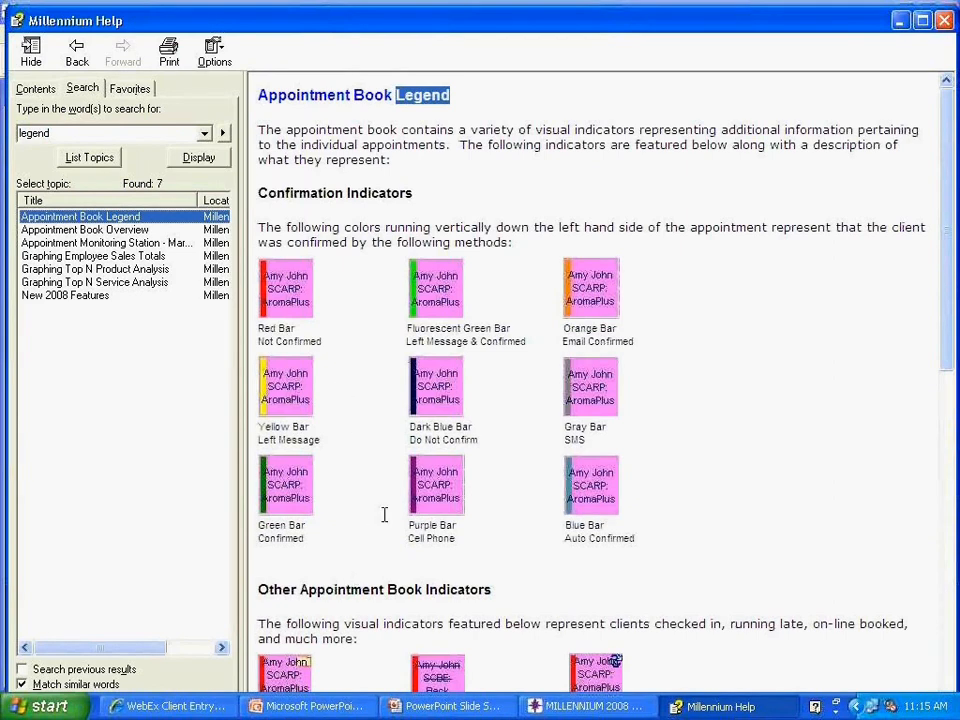
scroll(371, 578, "down", 2)
left_click(369, 577)
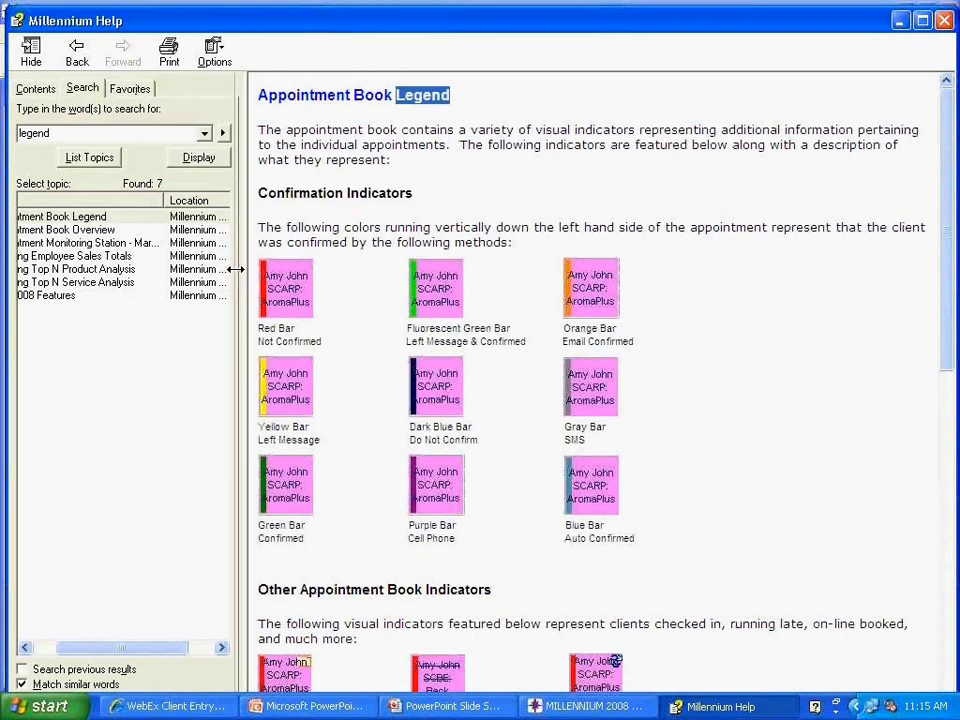
left_click_drag(236, 269, 230, 255)
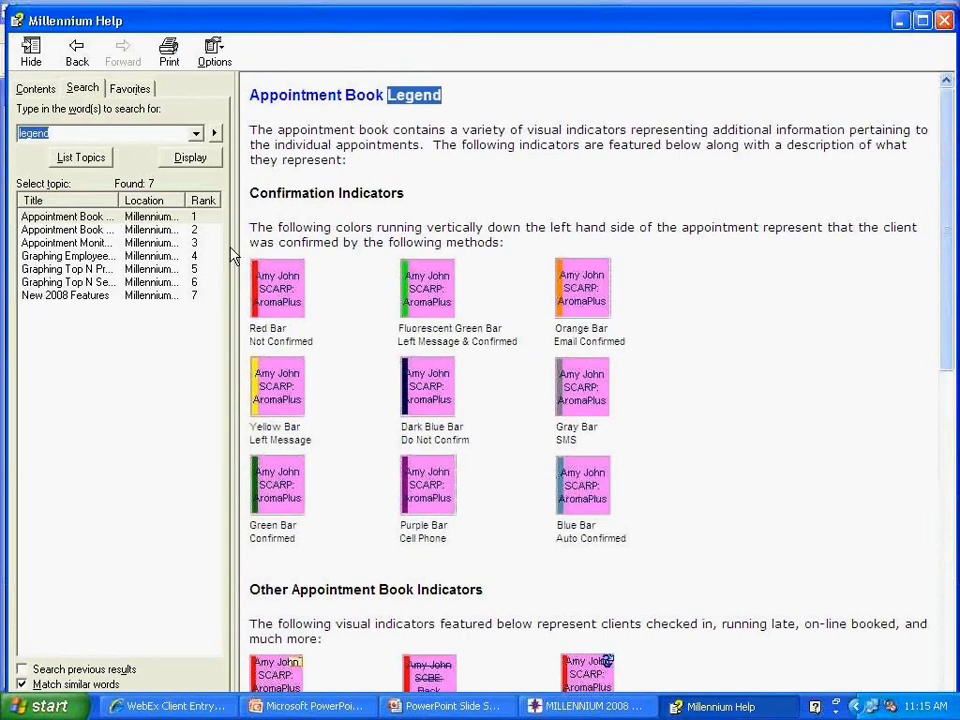
left_click(944, 24)
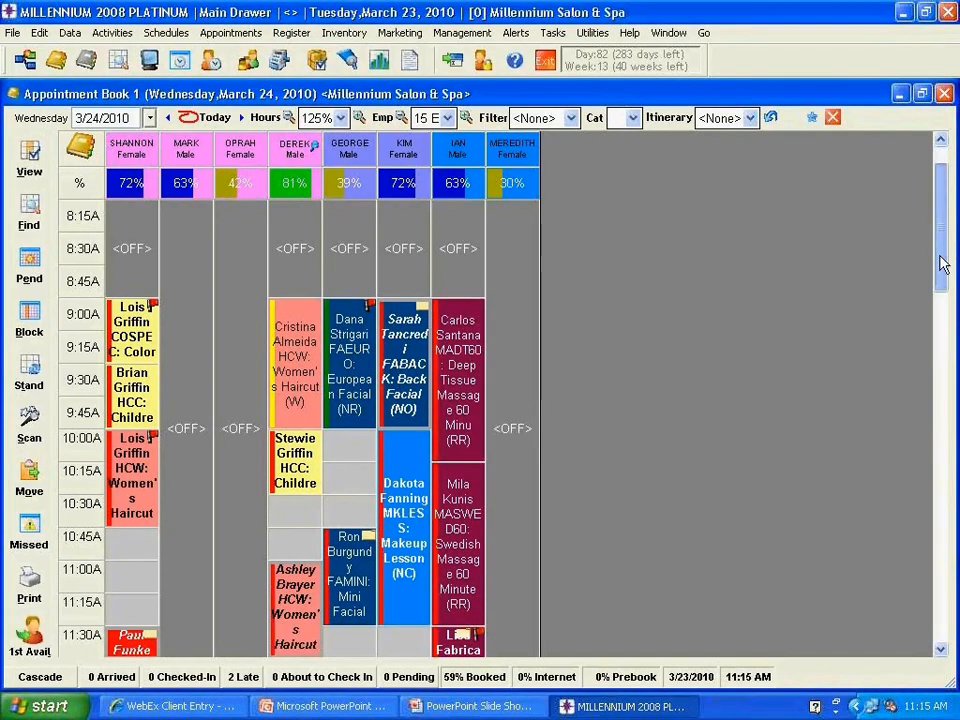
- Return the appointment book to today, 3/23/2010, and check in the client of the 11:30 AM men's haircut
left_click_drag(940, 264, 940, 277)
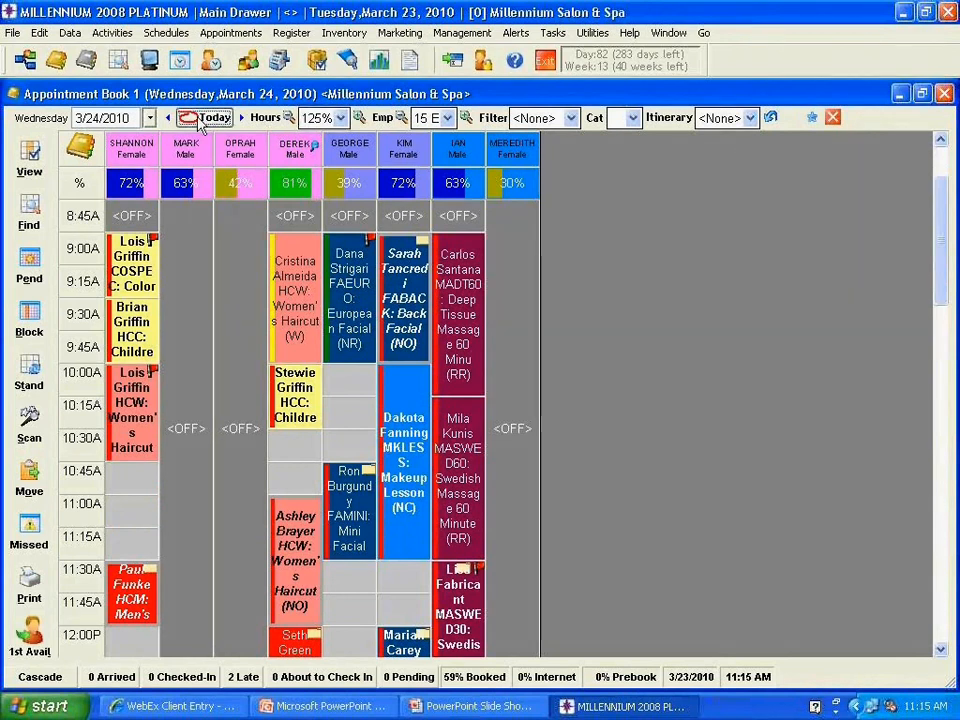
left_click(203, 118)
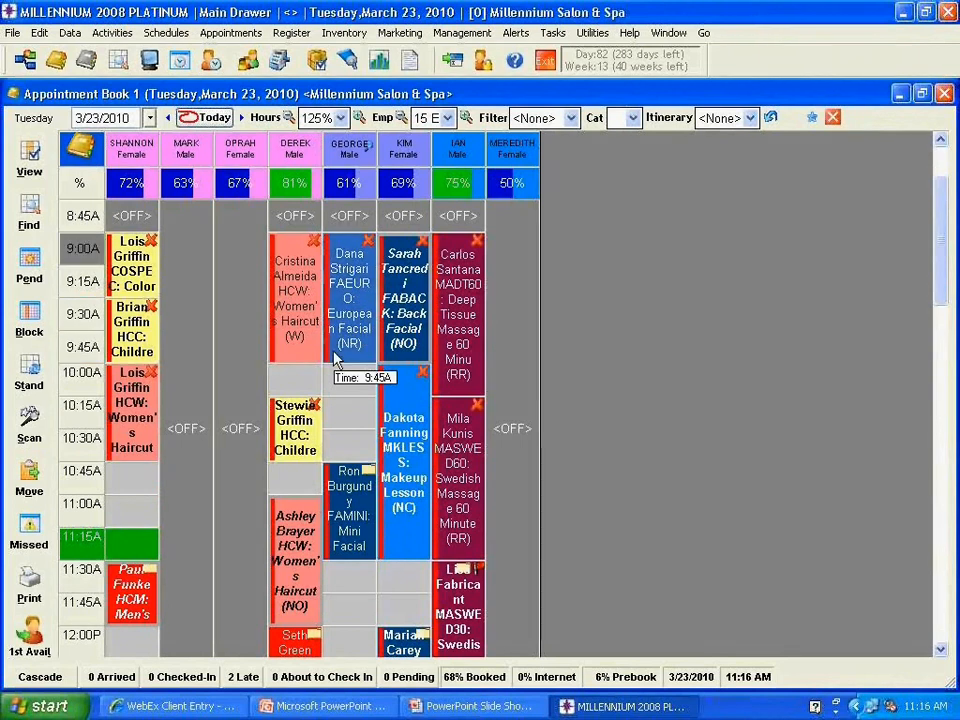
scroll(337, 372, "down", 3)
scroll(337, 372, "up", 3)
scroll(337, 372, "down", 4)
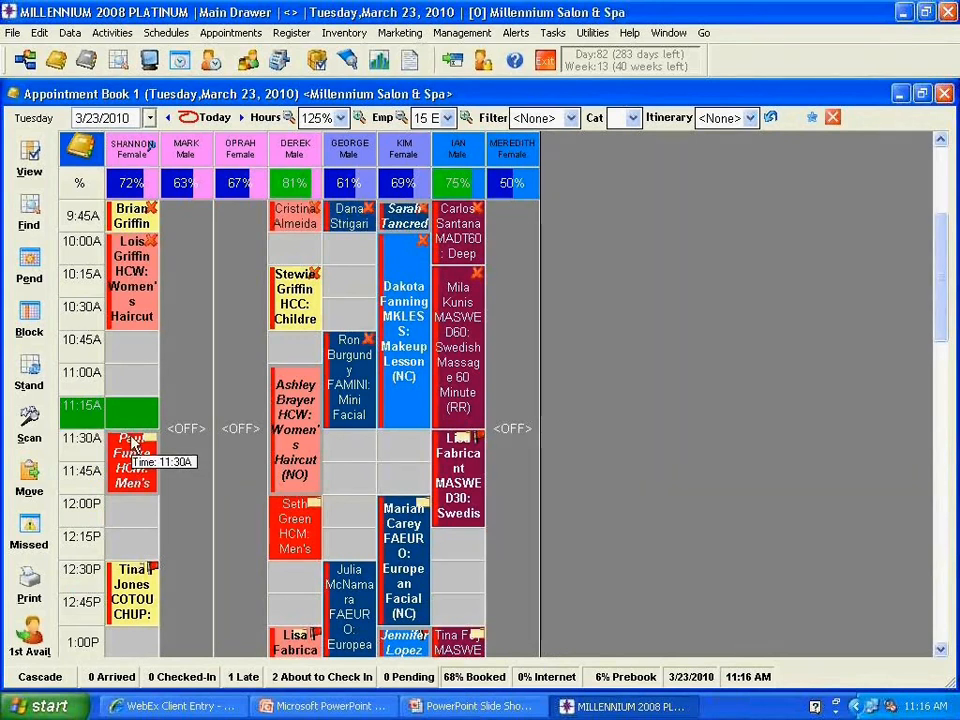
right_click(133, 451)
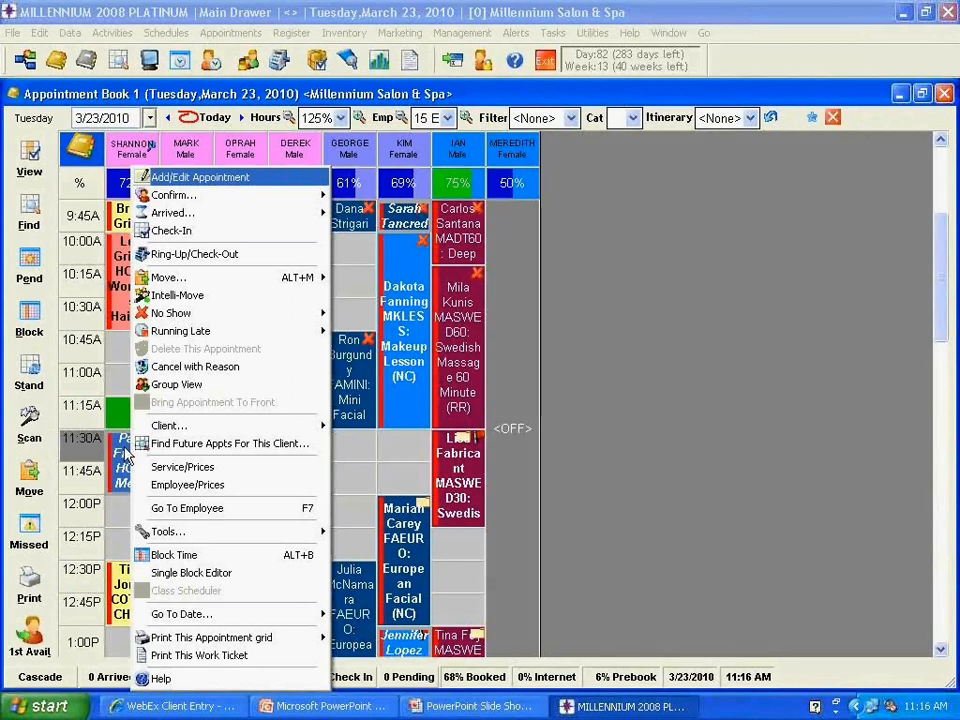
left_click(167, 232)
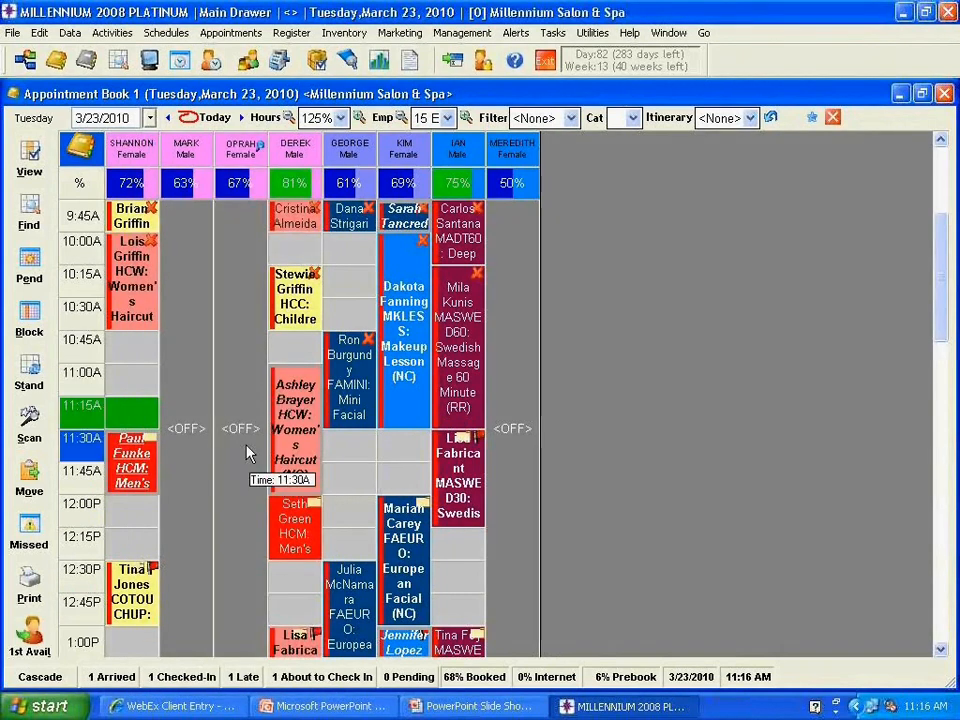
- View the Intelli-Move options for the 11:30 AM men's haircut and close them without scanning
right_click(127, 465)
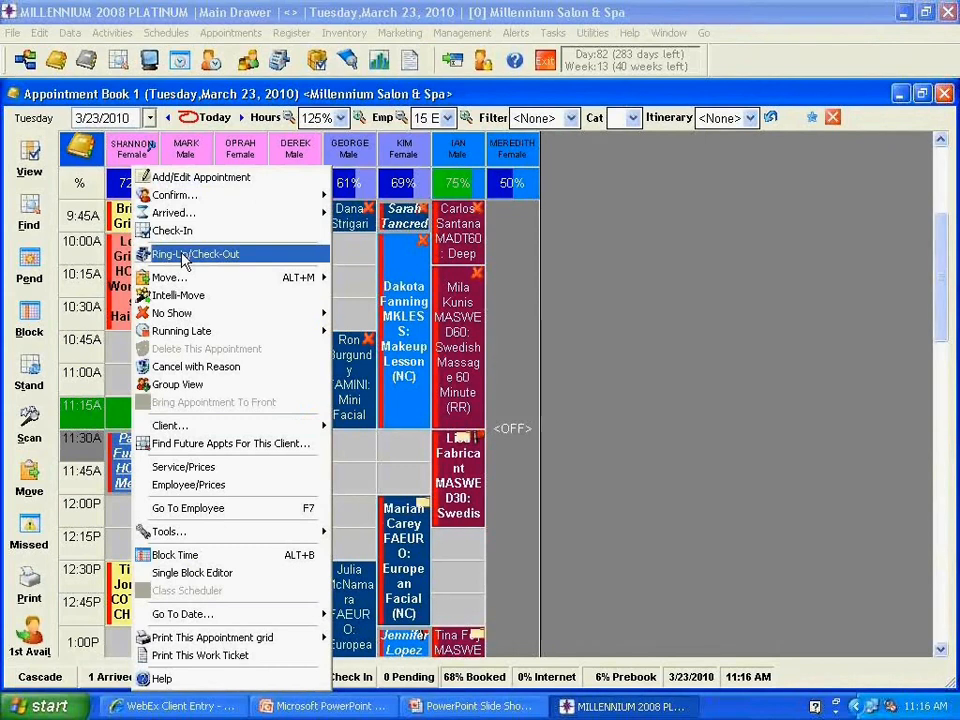
mouse_move(158, 281)
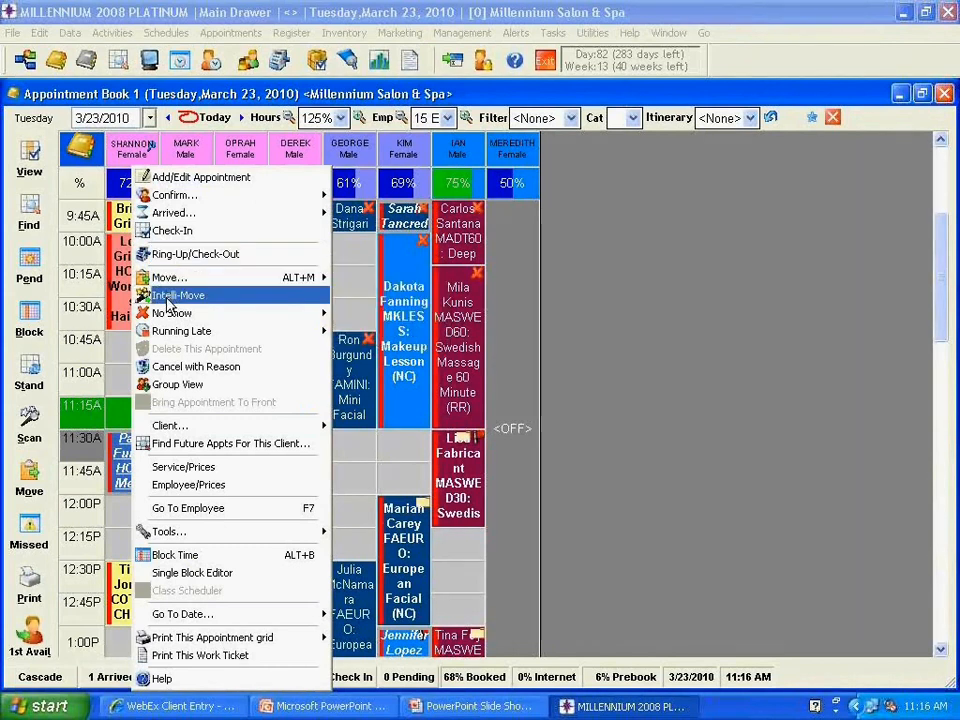
left_click(168, 299)
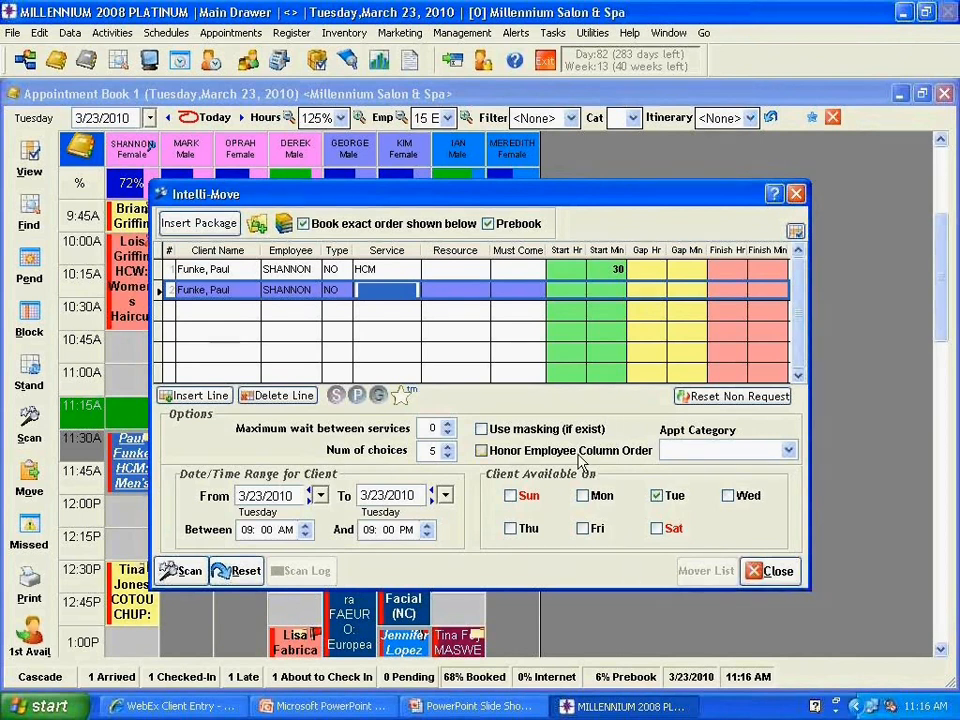
left_click(783, 580)
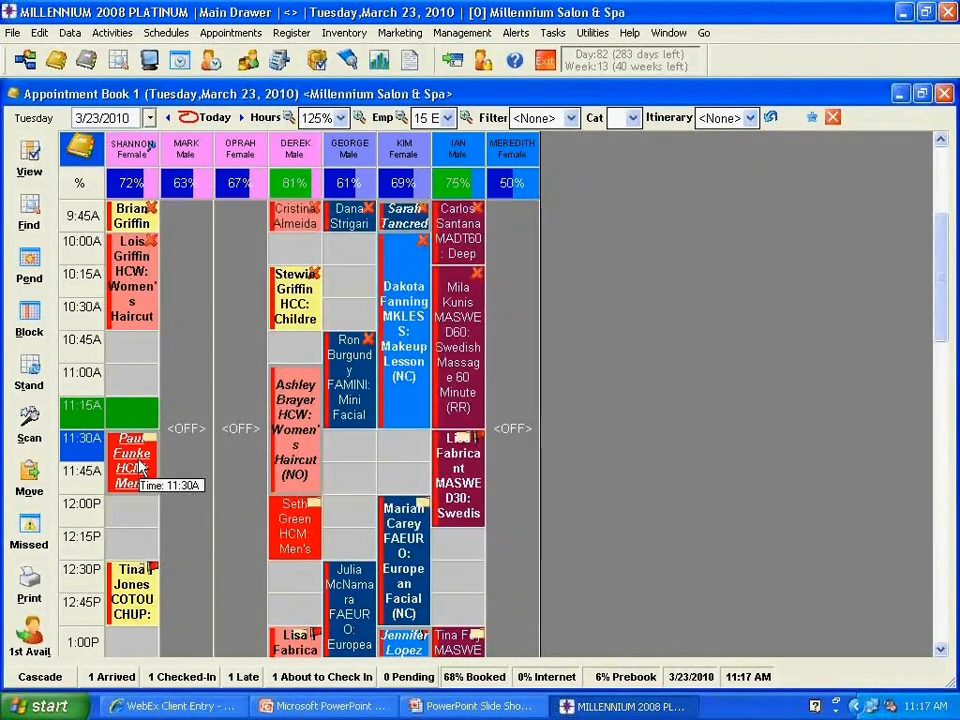
- List the future appointments for the client of the 11:30 AM men's haircut, and close the list
left_click(139, 464)
right_click(139, 464)
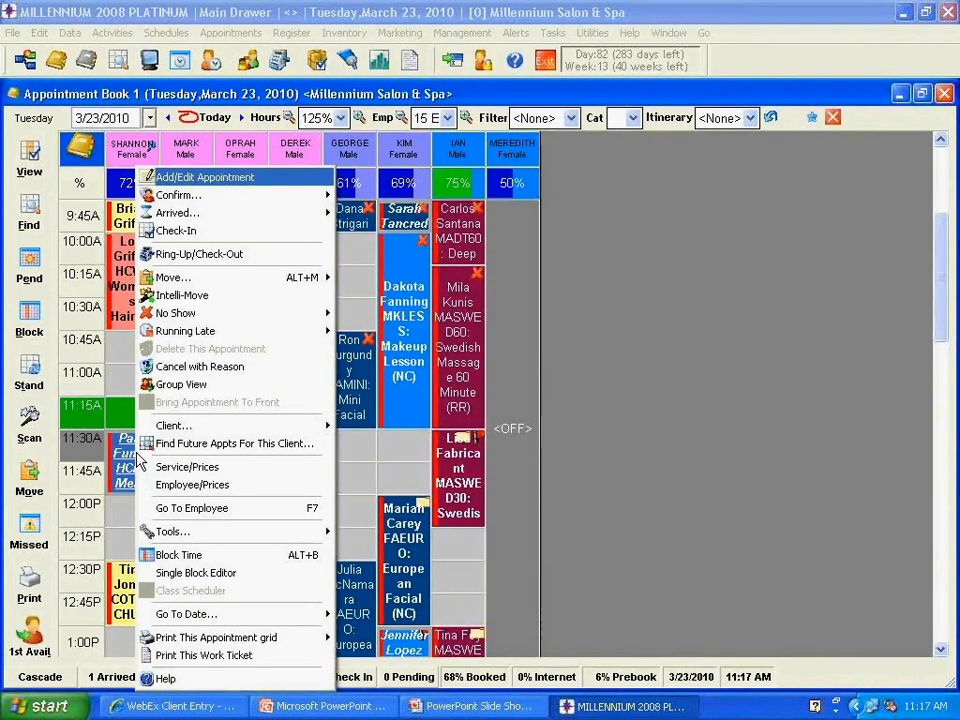
mouse_move(170, 425)
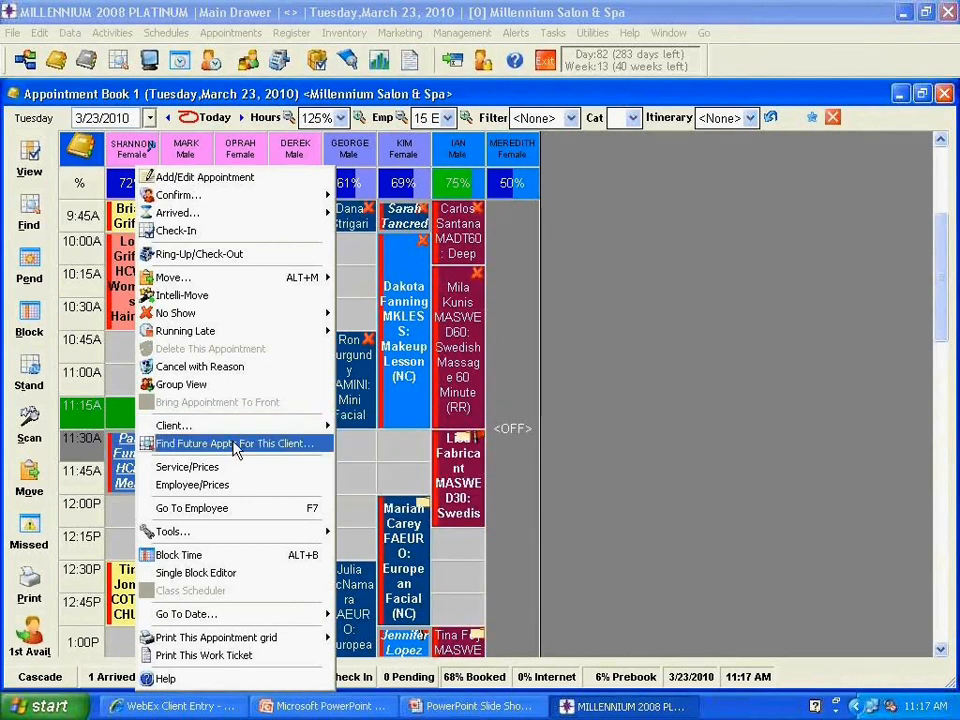
left_click(173, 449)
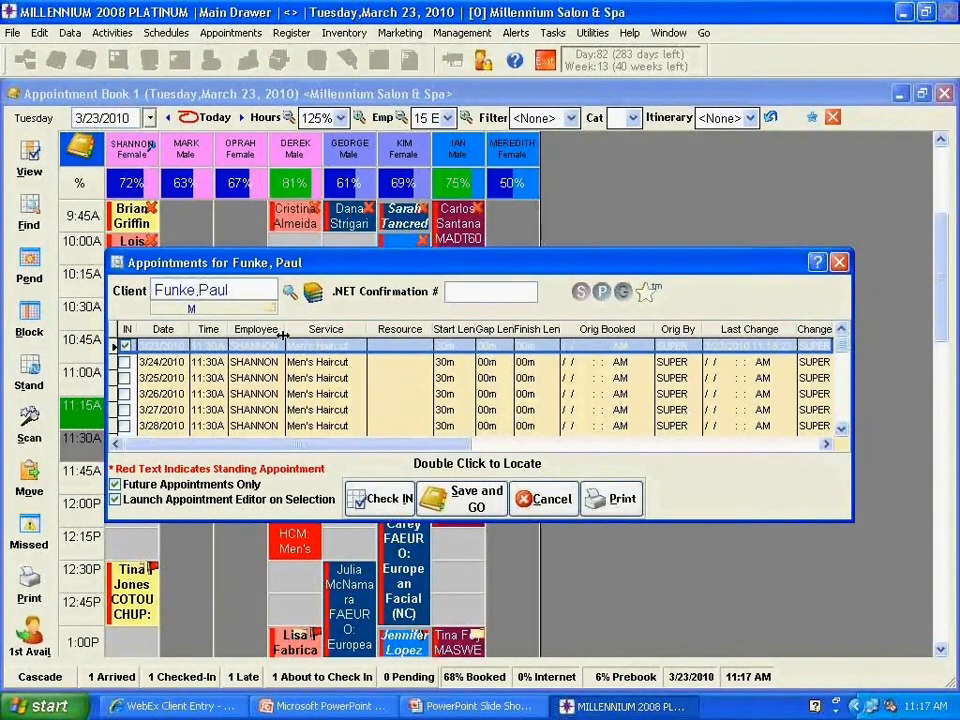
left_click(838, 266)
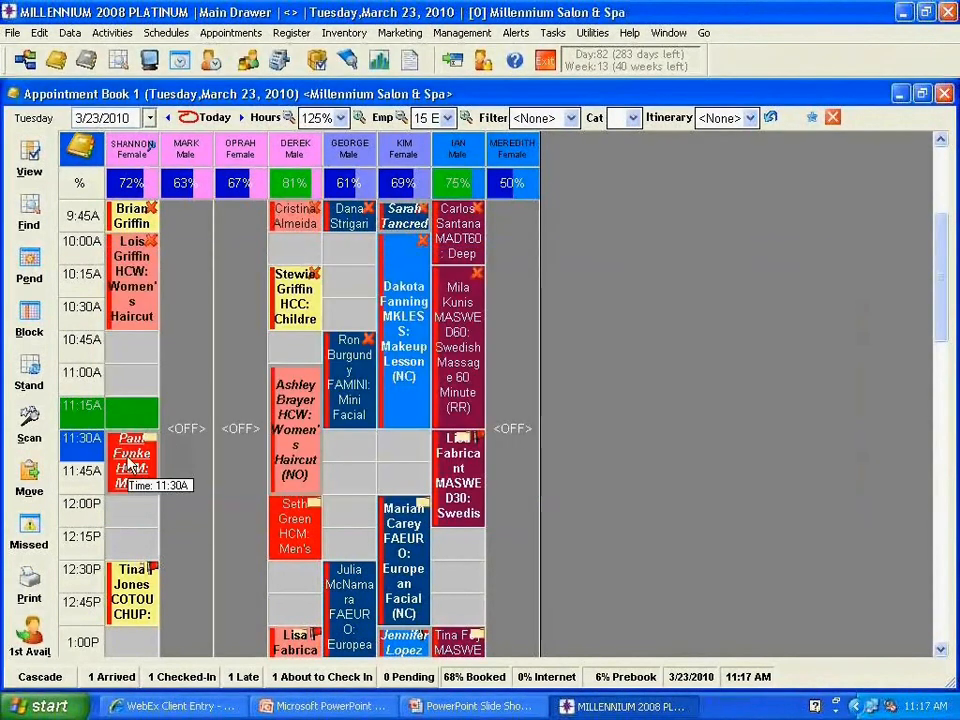
right_click(128, 453)
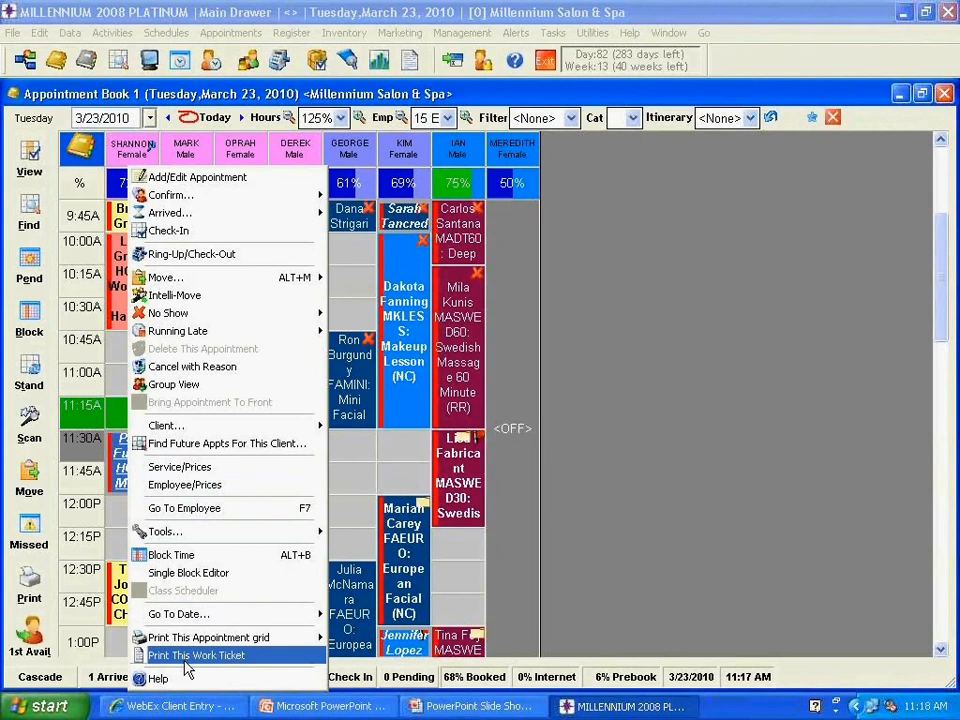
left_click(101, 517)
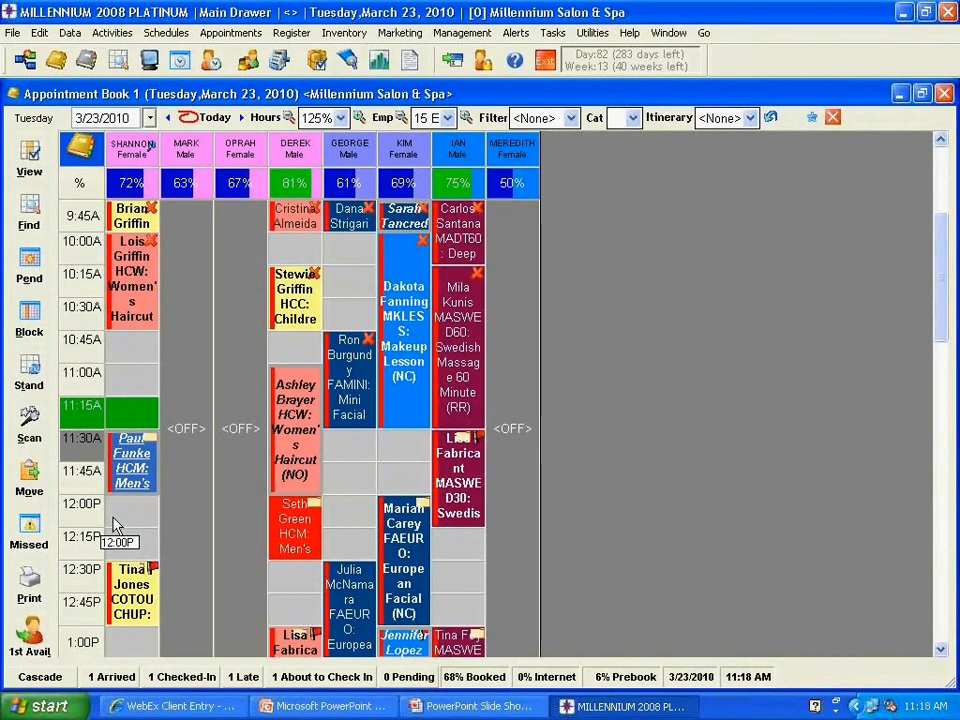
left_click(127, 520)
scroll(131, 525, "down", 1)
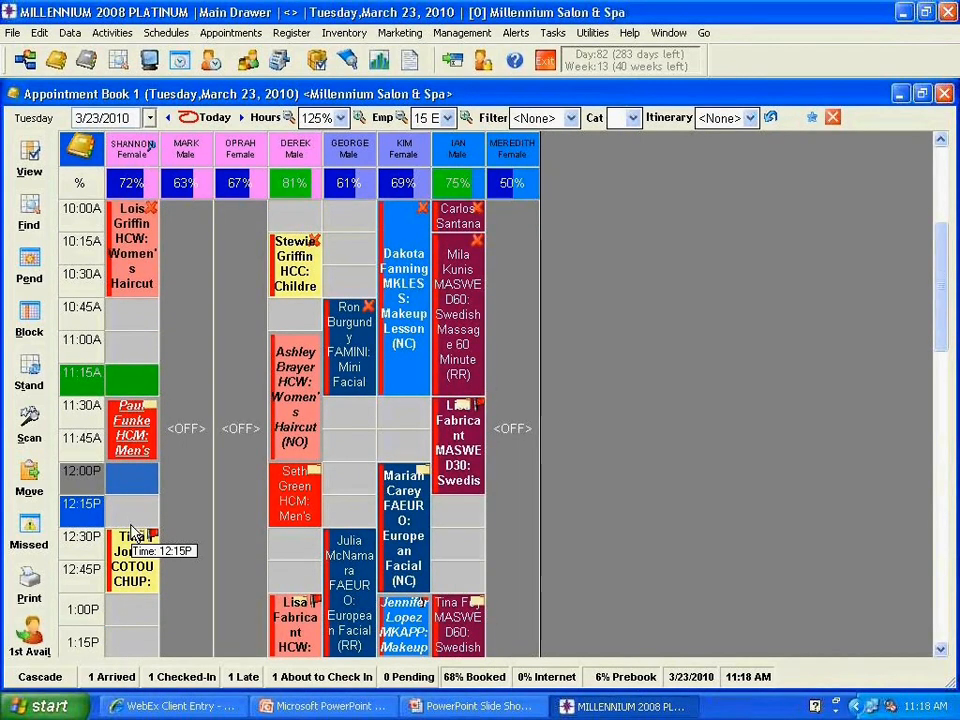
scroll(131, 530, "down", 1)
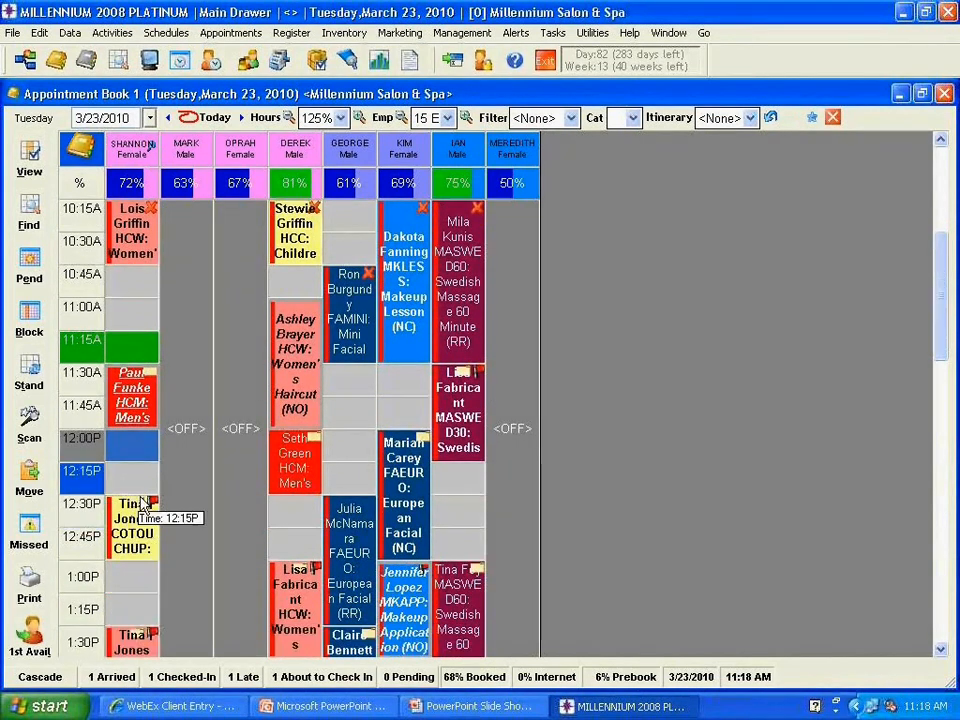
right_click(128, 398)
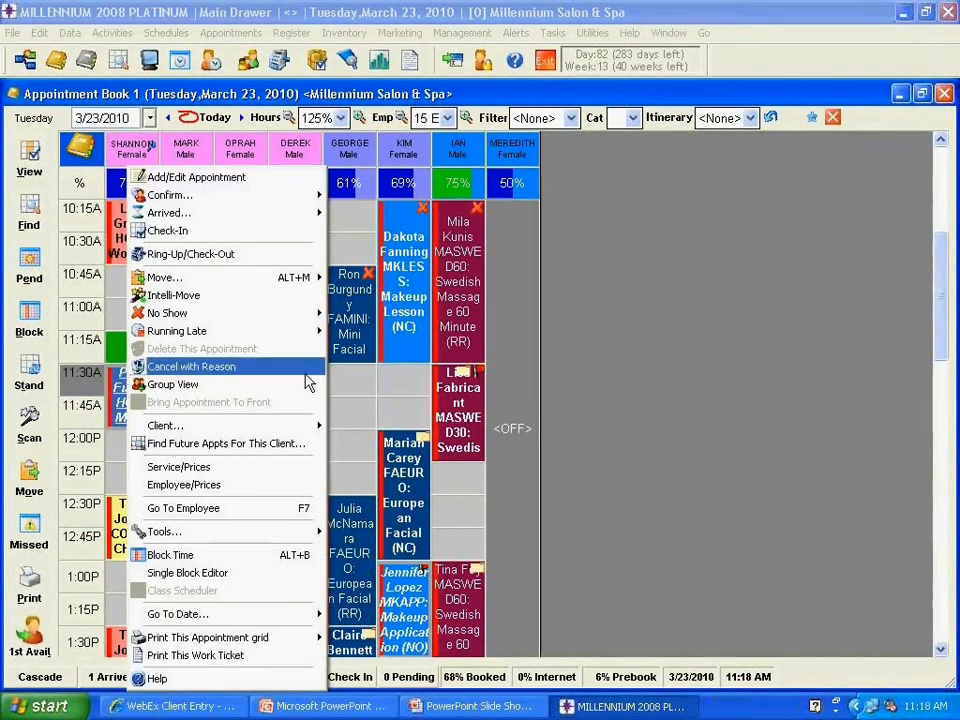
scroll(363, 308, "up", 1)
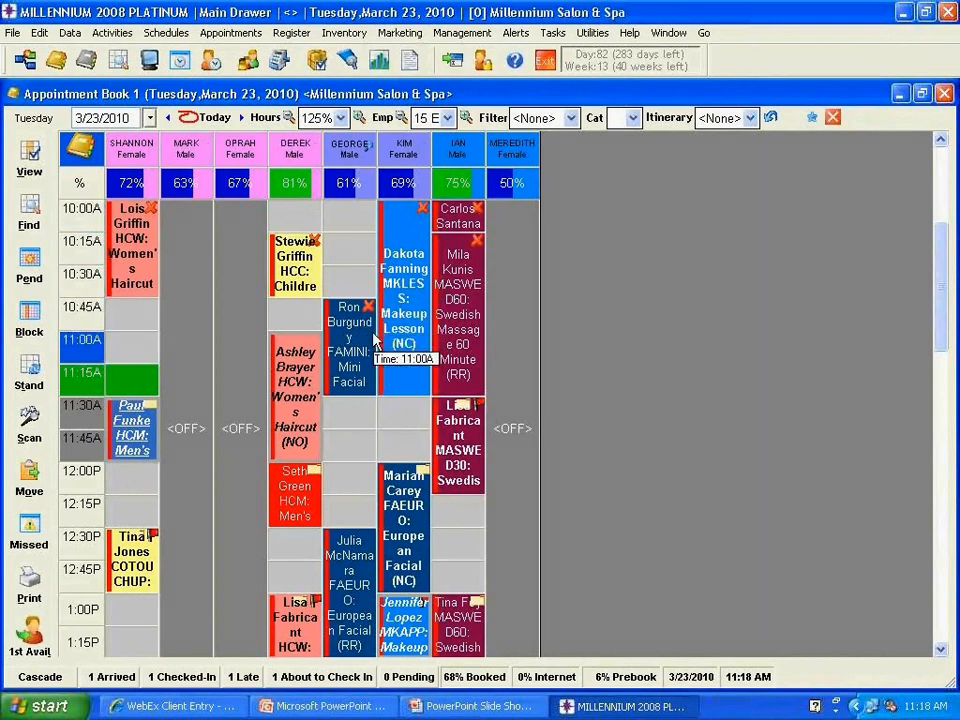
scroll(377, 335, "up", 4)
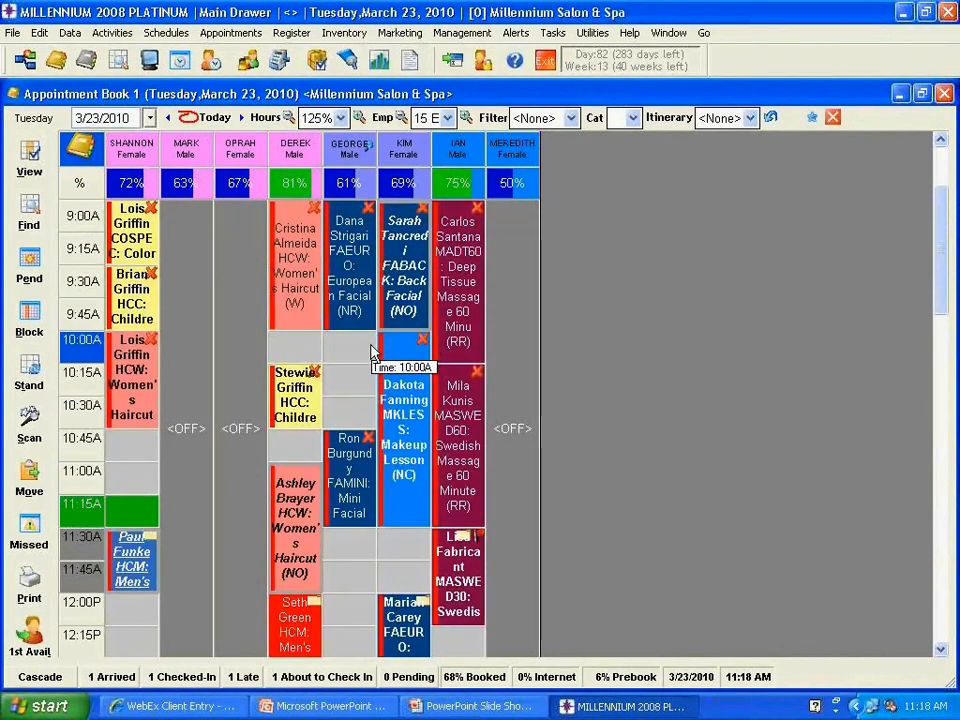
scroll(370, 365, "down", 1)
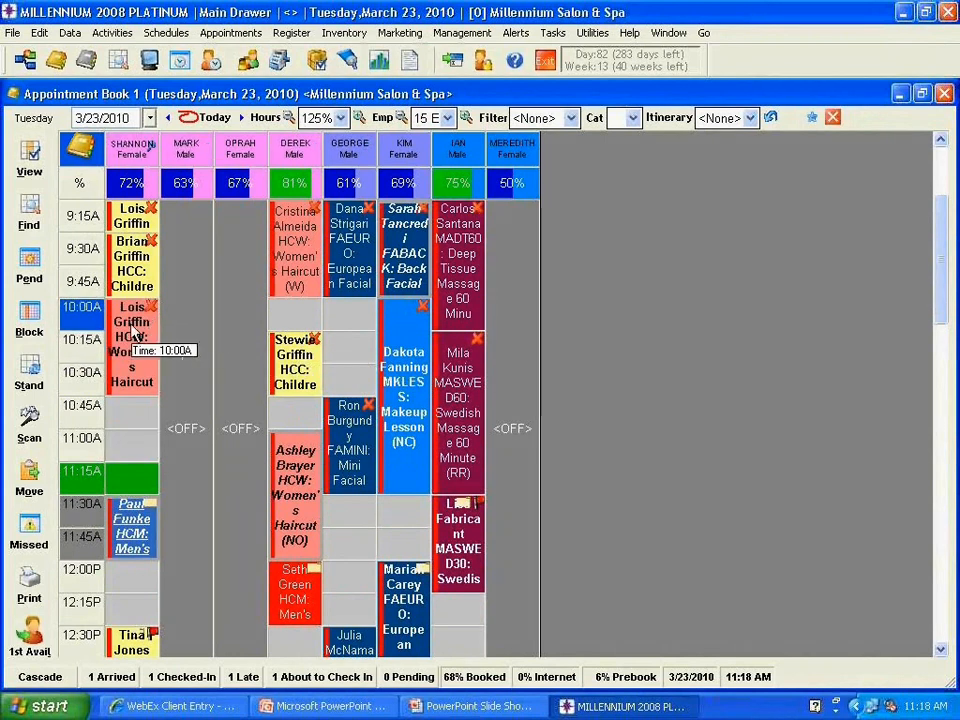
- Cancel the 11:30 AM men's haircut with the reason EMPLOYEE SICK and delete it from the book
right_click(133, 512)
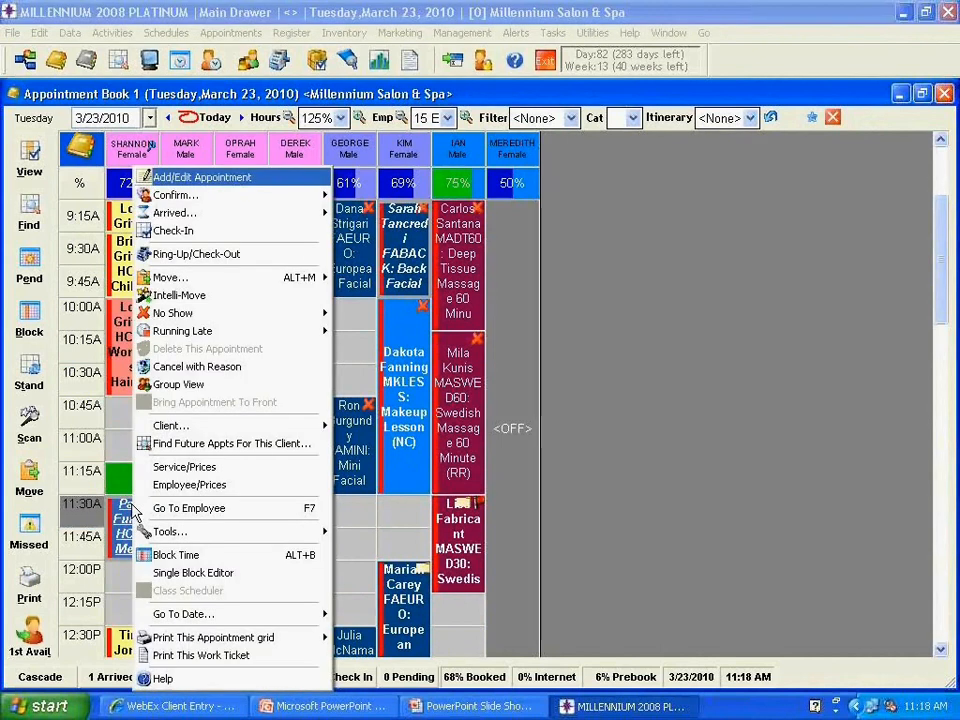
left_click(183, 367)
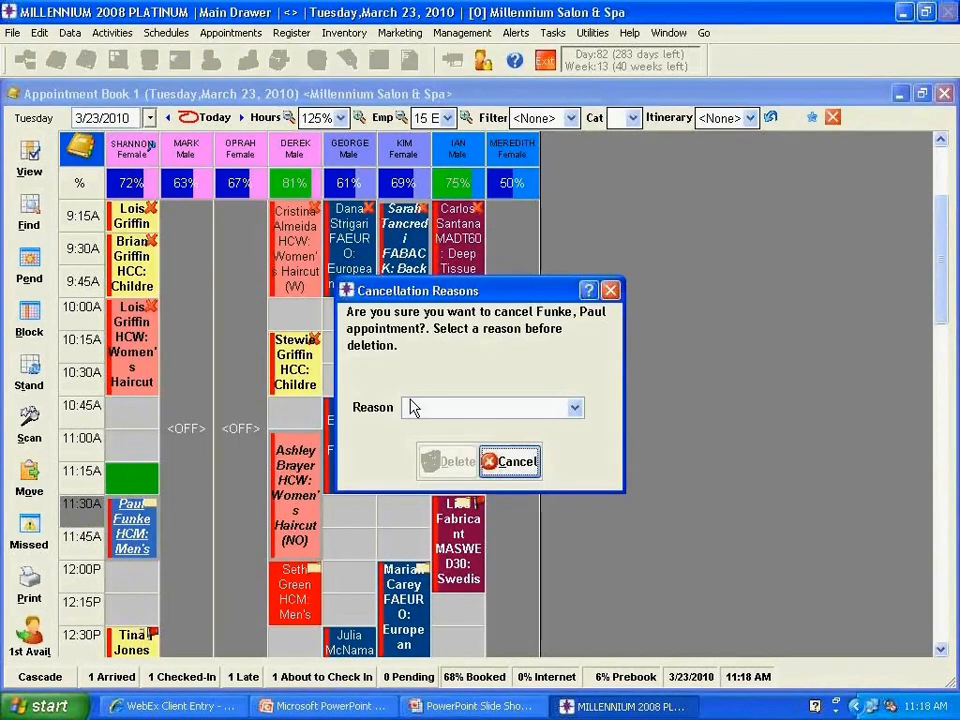
left_click(571, 410)
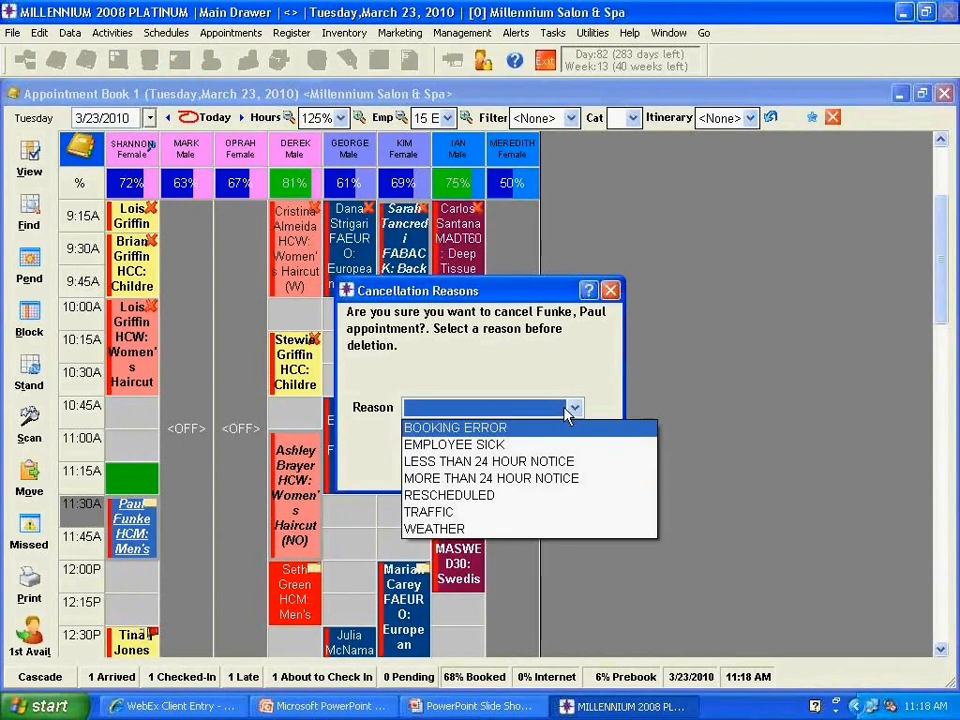
left_click(452, 444)
left_click(447, 480)
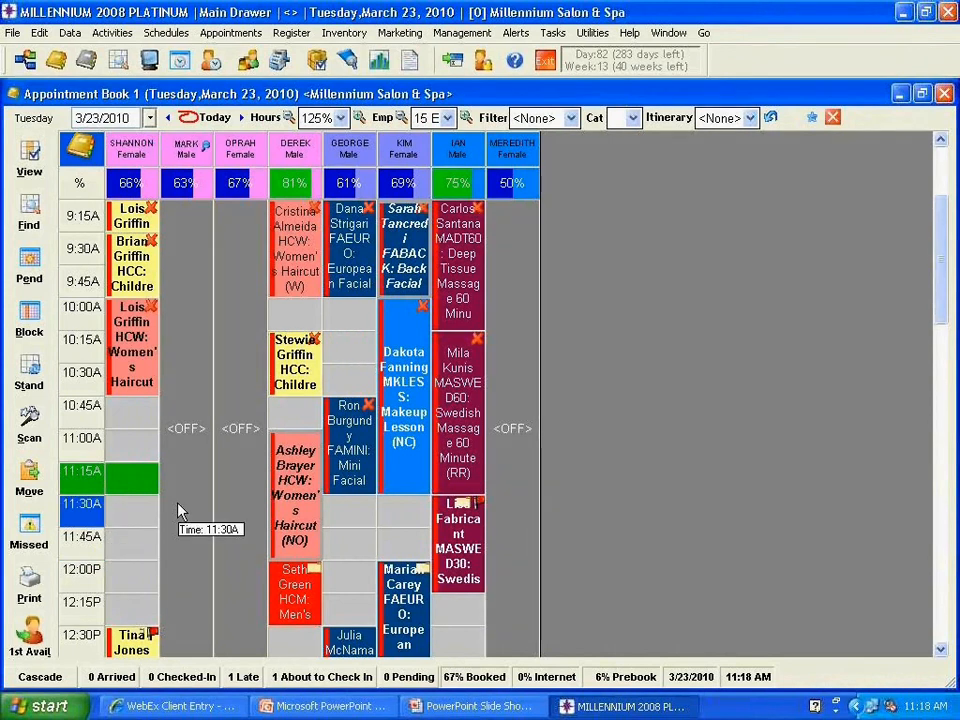
- Mark the client of the 11:00 AM women's haircut as running late and confirm
right_click(297, 453)
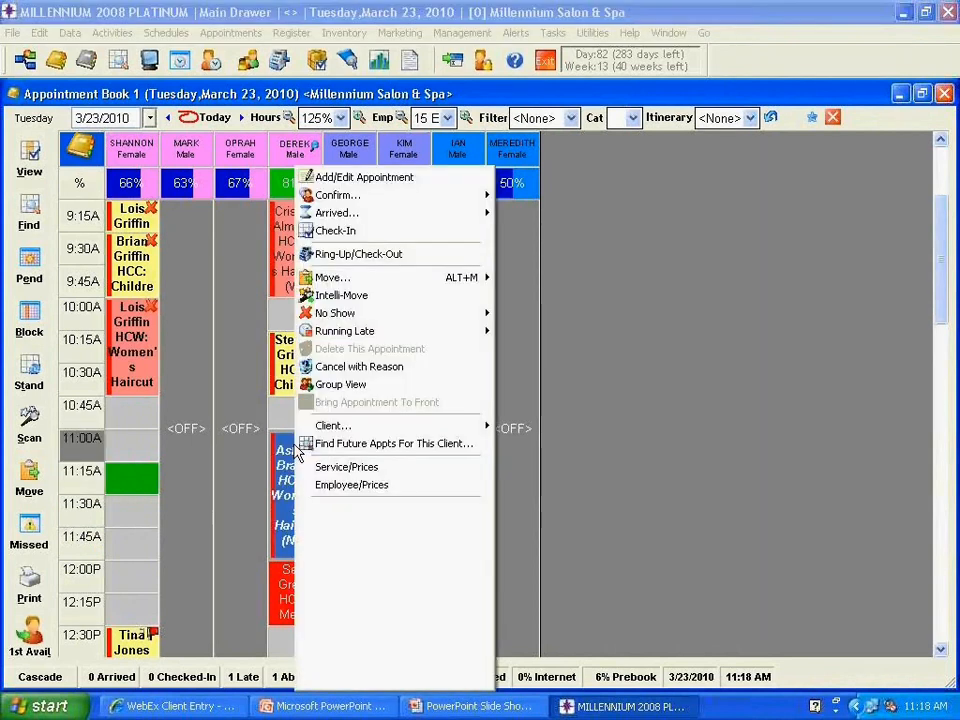
mouse_move(420, 331)
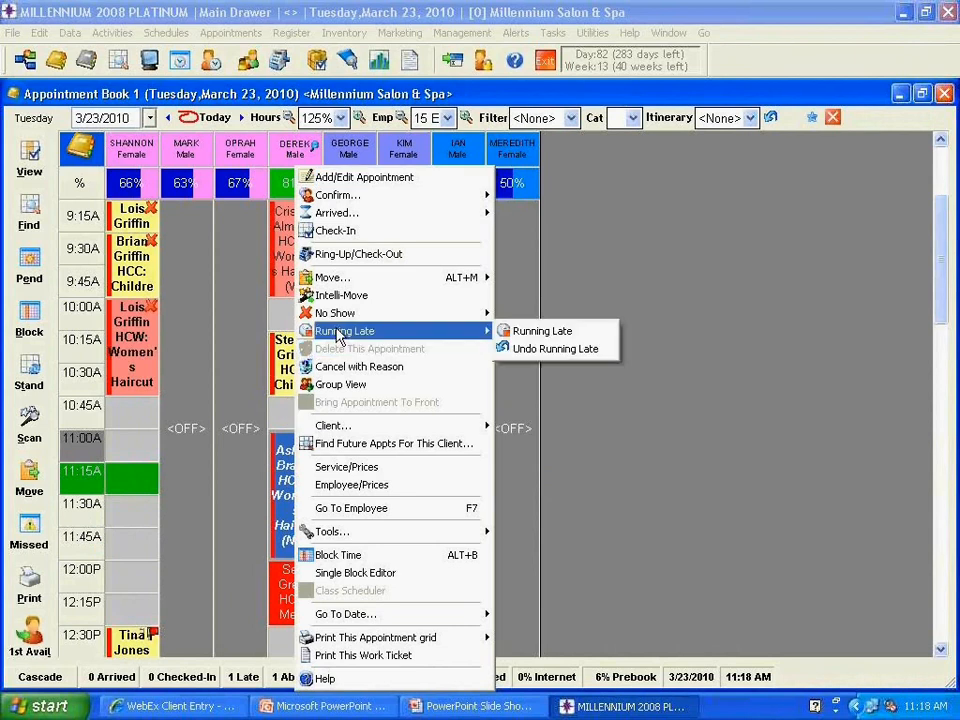
left_click(540, 332)
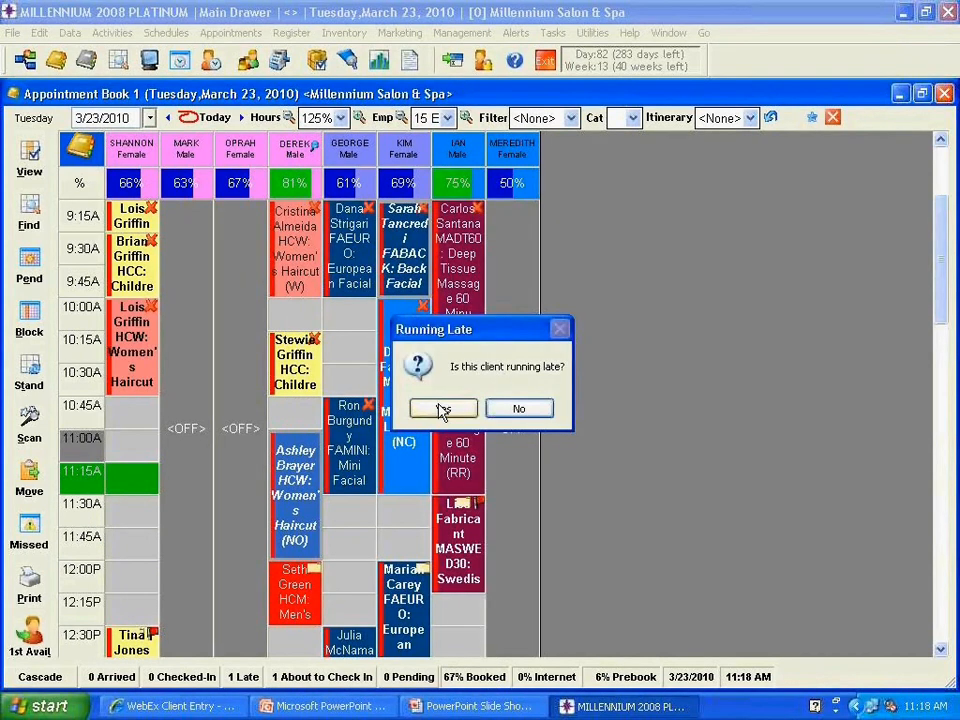
left_click(443, 410)
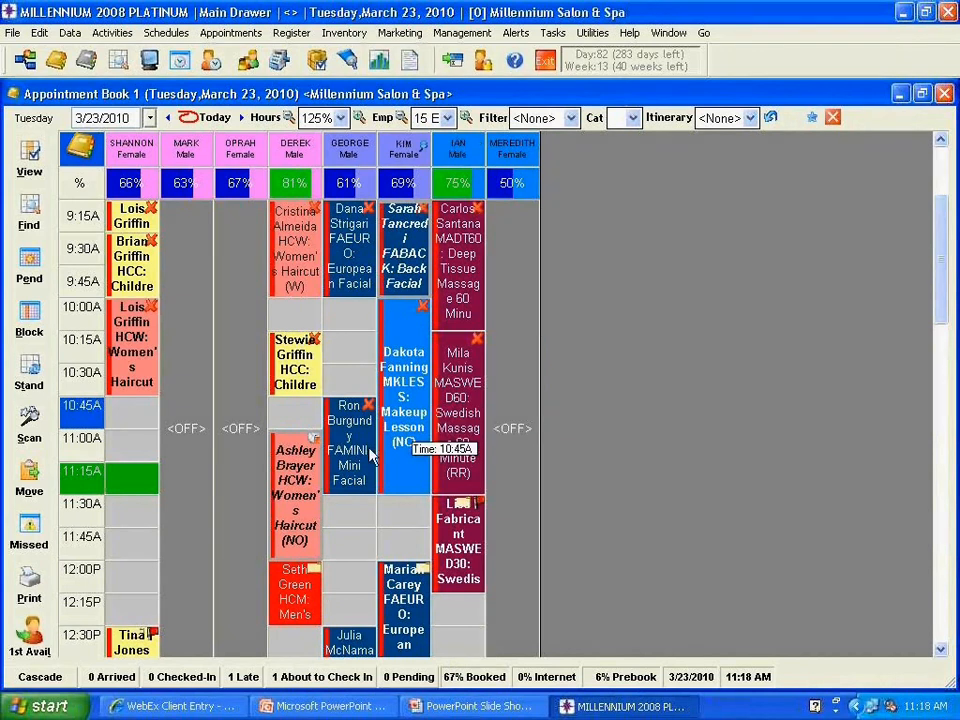
- Undo the running-late status of the 11:00 AM women's haircut
right_click(290, 455)
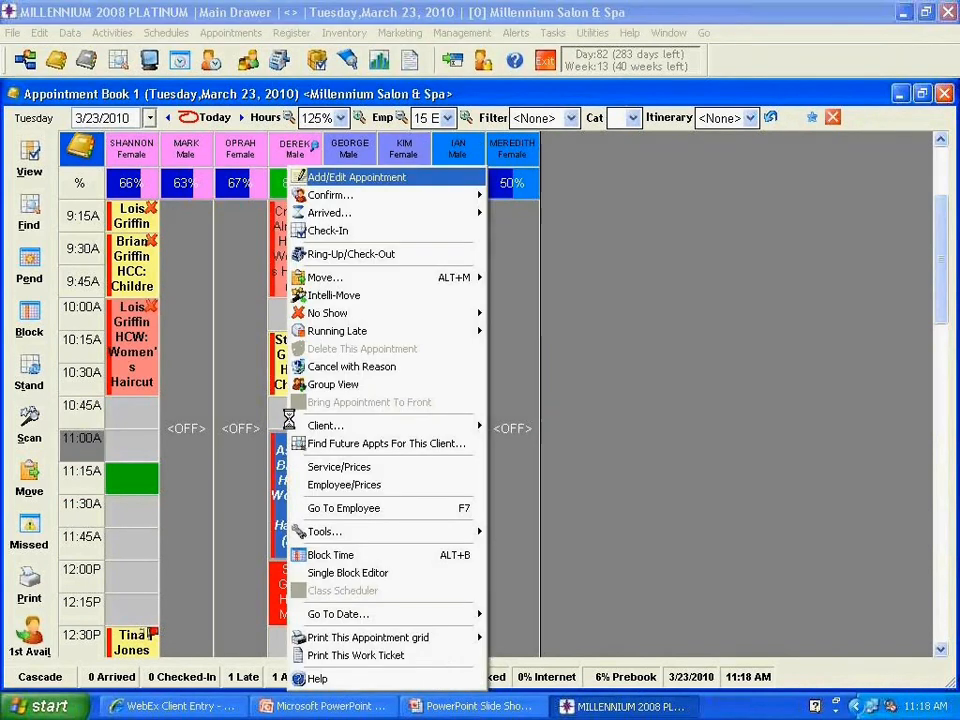
mouse_move(400, 330)
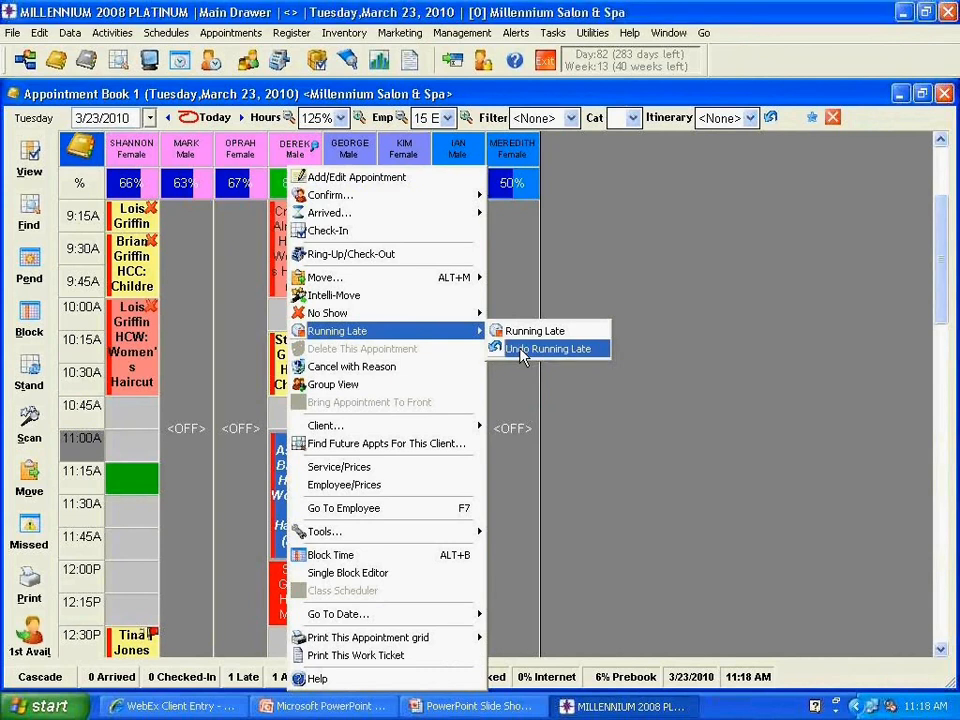
left_click(518, 348)
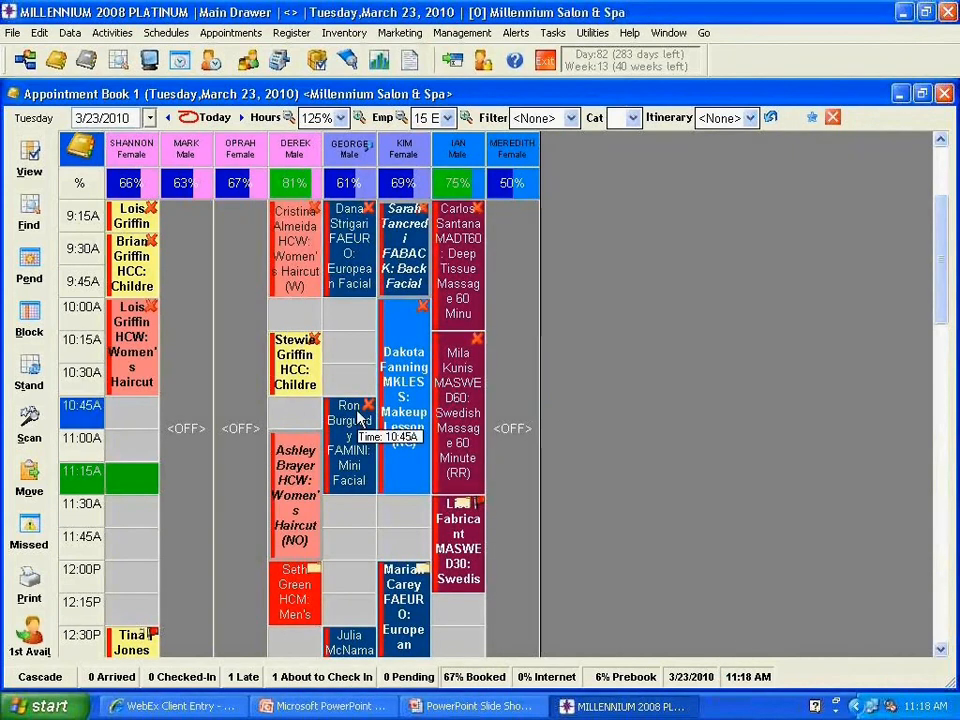
- Check in the client of the 12:00 PM men's haircut
scroll(322, 497, "down", 3)
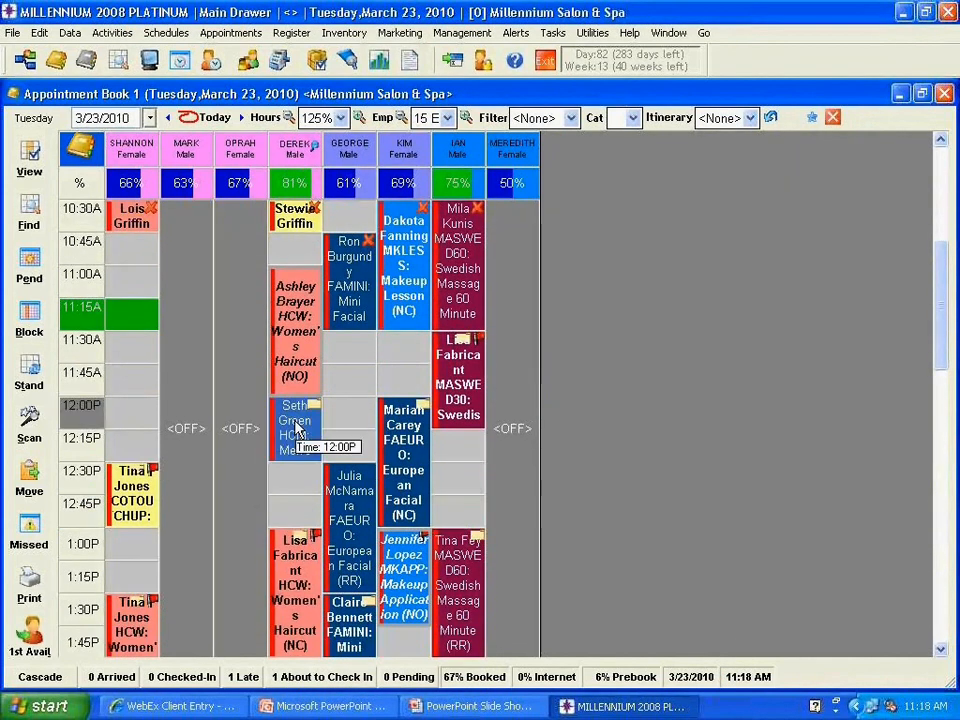
right_click(300, 427)
left_click(338, 232)
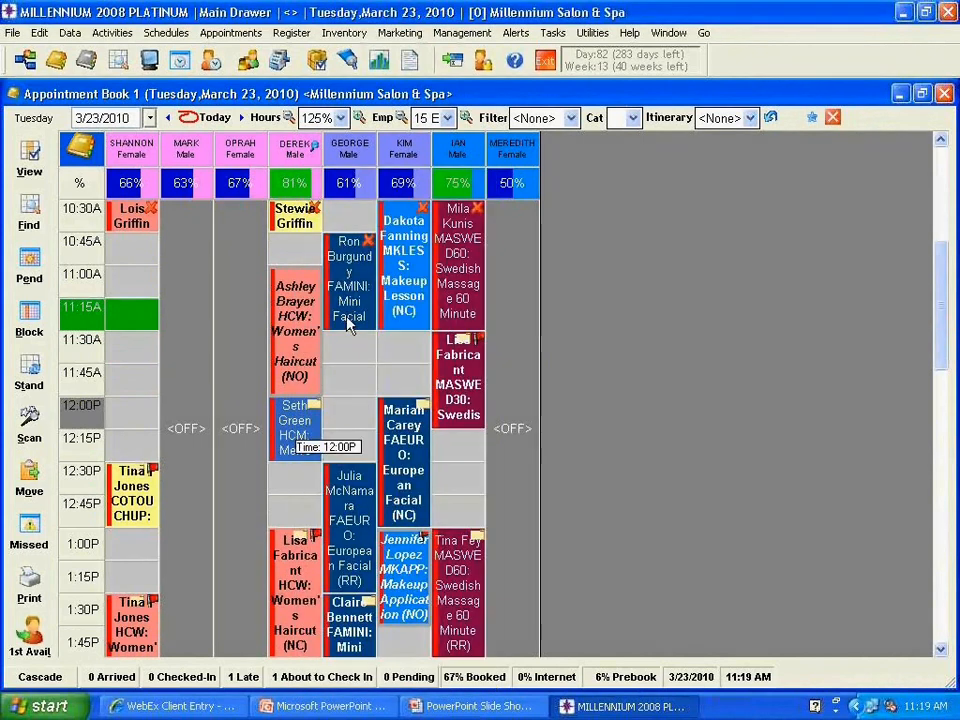
- Undo the check-in of the 12:00 PM men's haircut by clearing its In mark in the Appointment Editor, and save
right_click(302, 428)
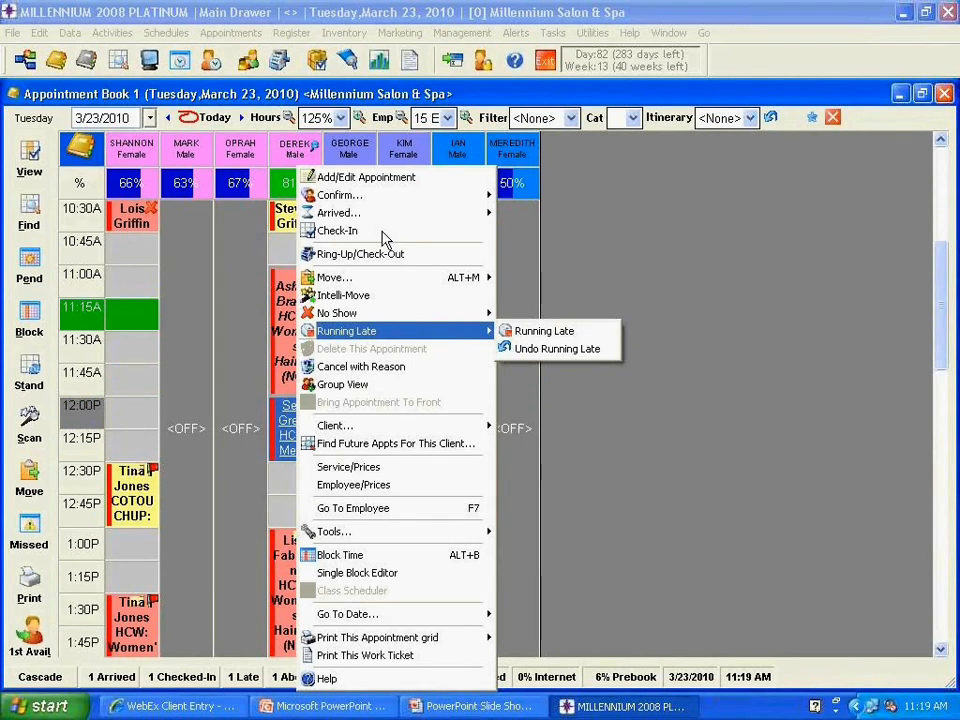
mouse_move(377, 341)
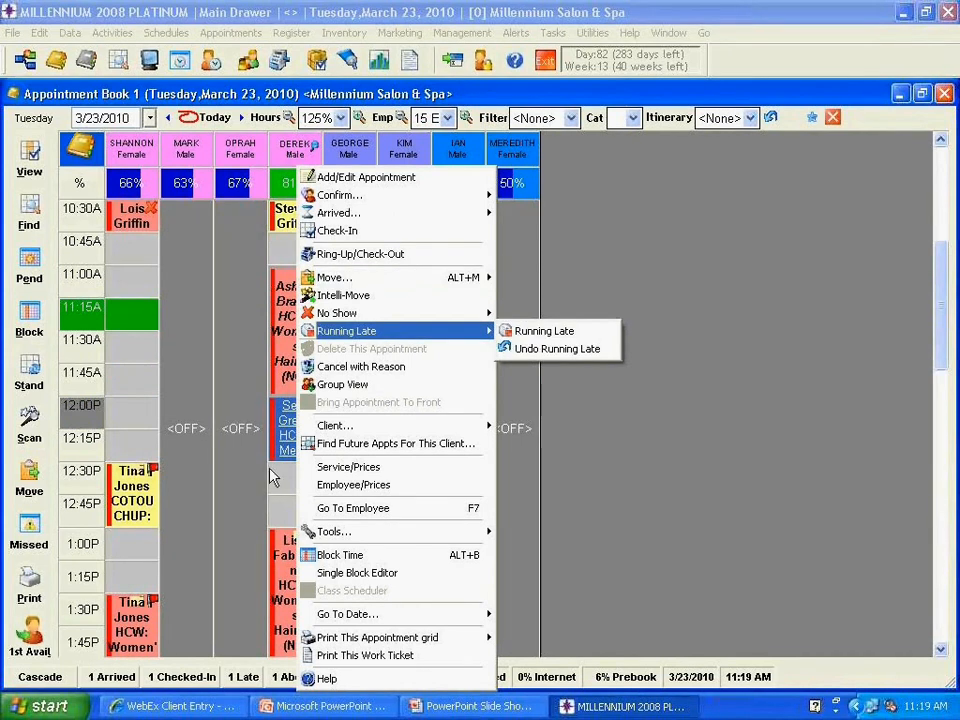
left_click(274, 477)
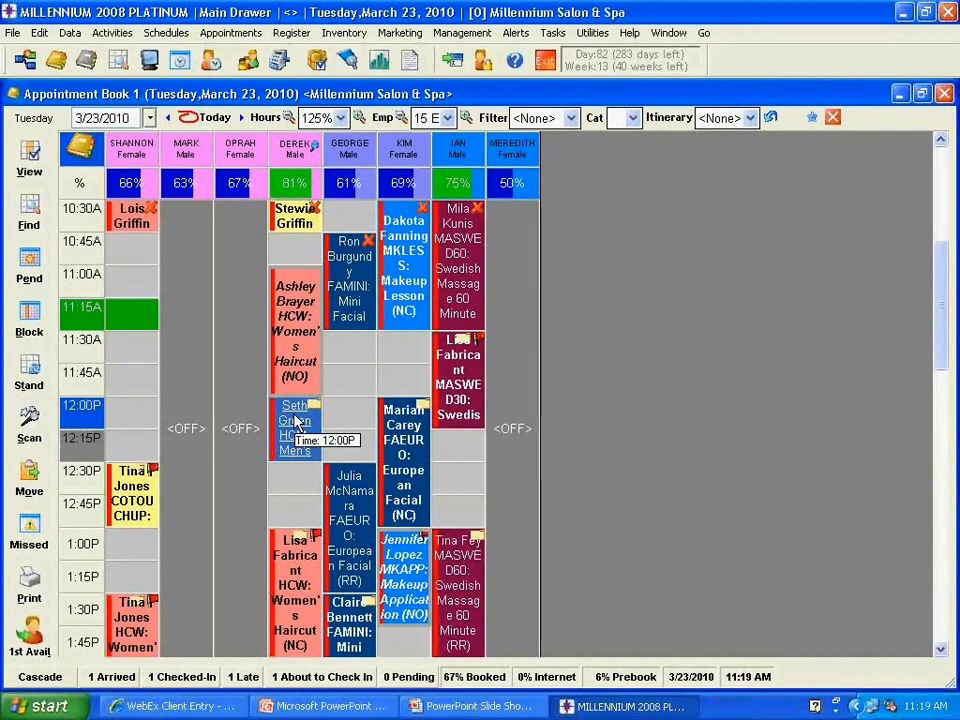
double_click(295, 422)
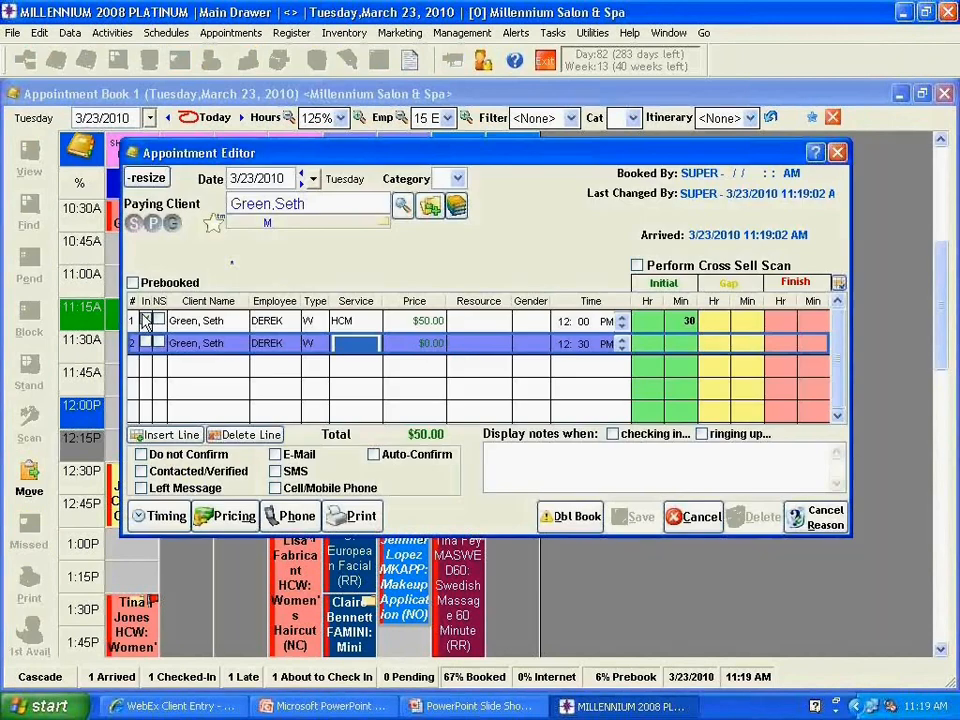
left_click(145, 321)
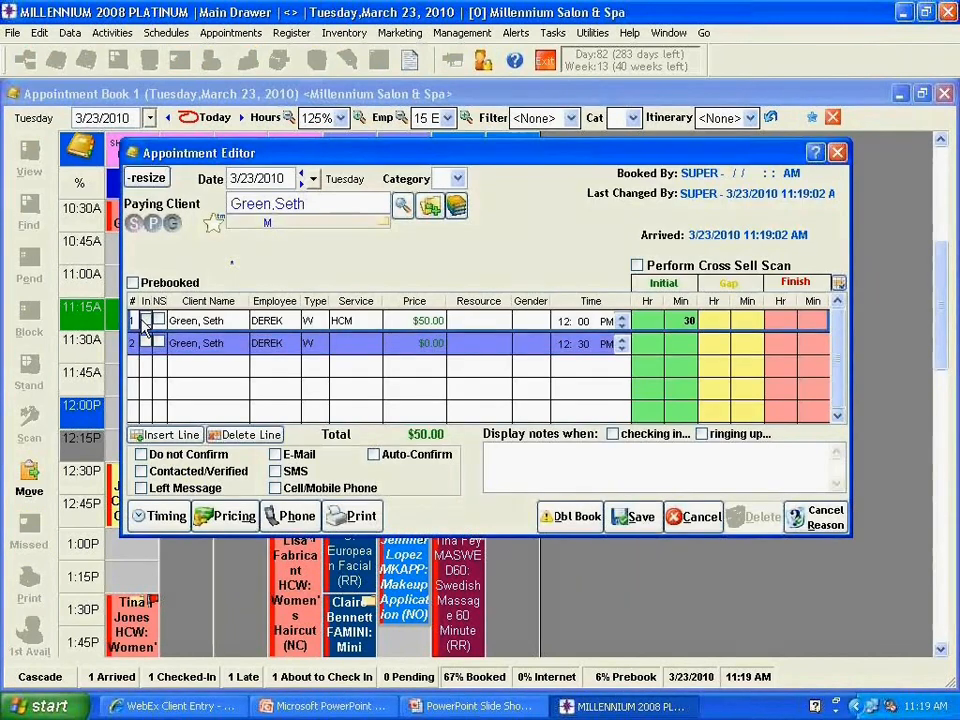
left_click(648, 521)
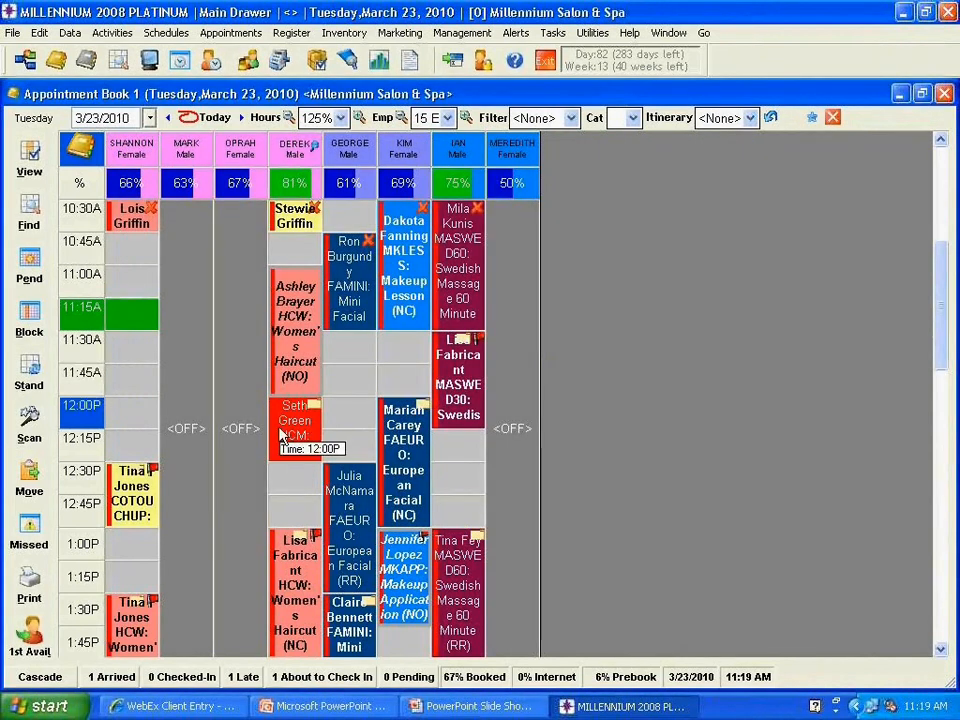
- Clear the no-show (NS) mark of the 10:45 AM mini facial in the Appointment Editor and save the appointment
scroll(295, 410, "up", 1)
scroll(295, 410, "up", 1)
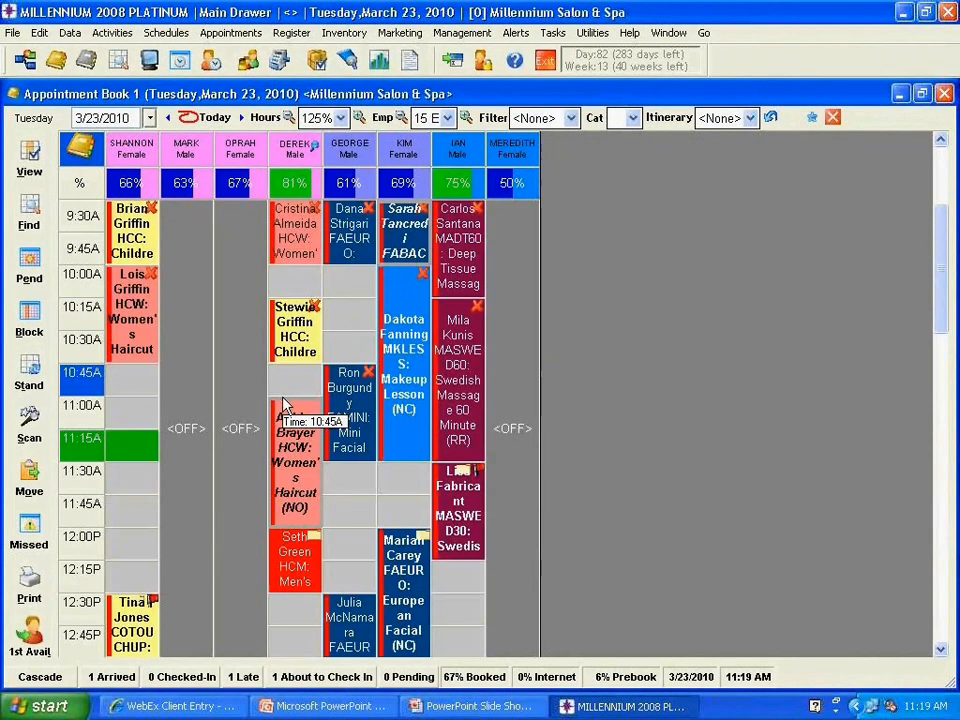
double_click(347, 388)
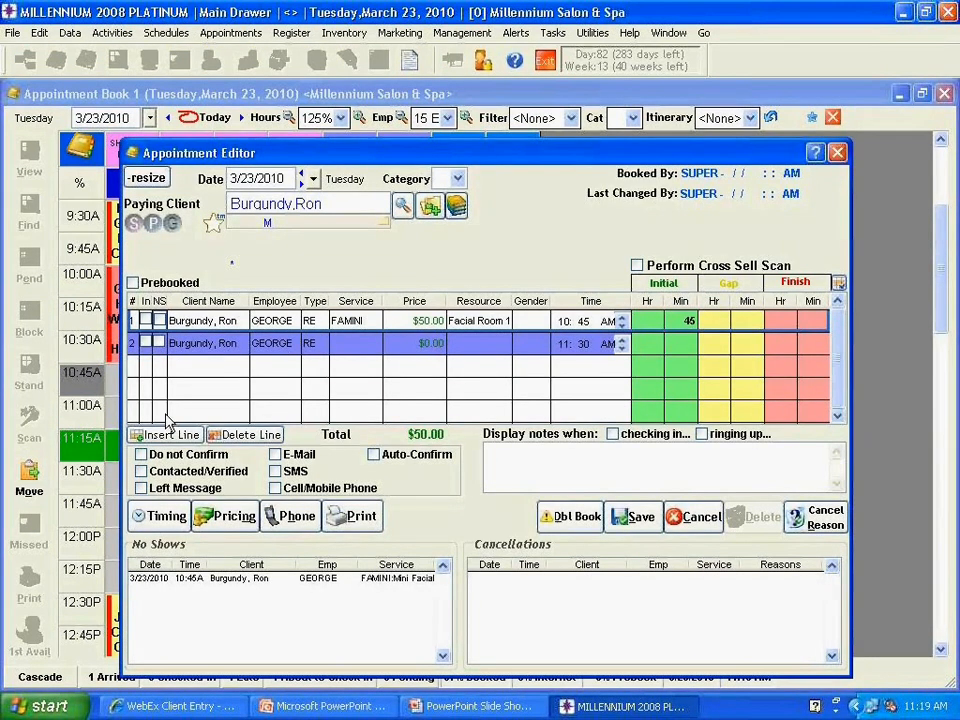
left_click(638, 520)
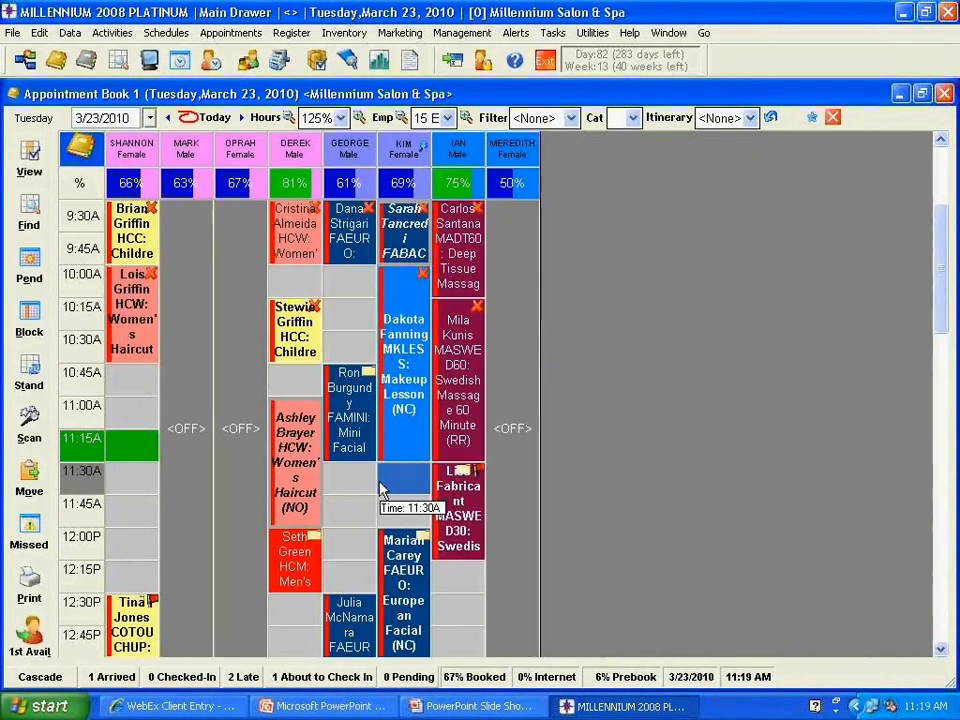
scroll(380, 485, "down", 1)
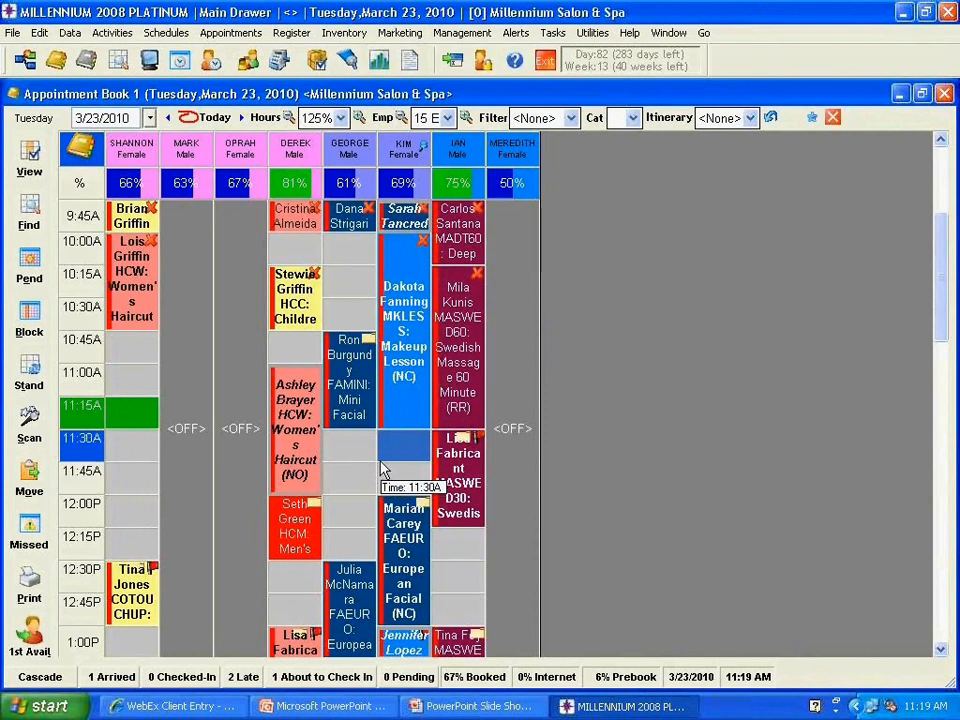
- Switch to the PowerPoint slide show
key("alt+Tab")
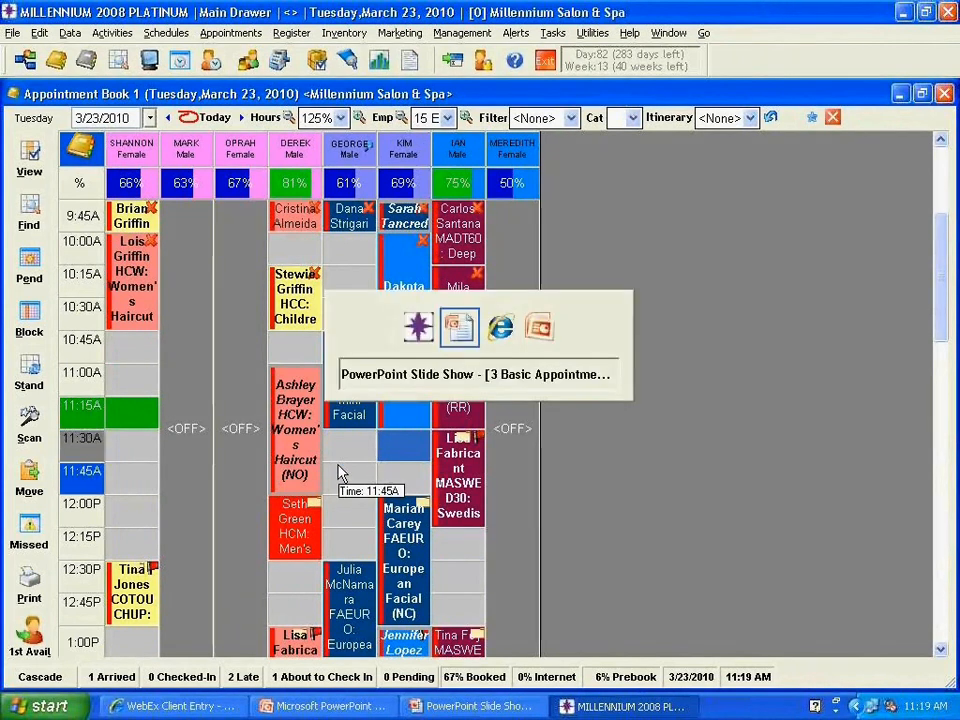
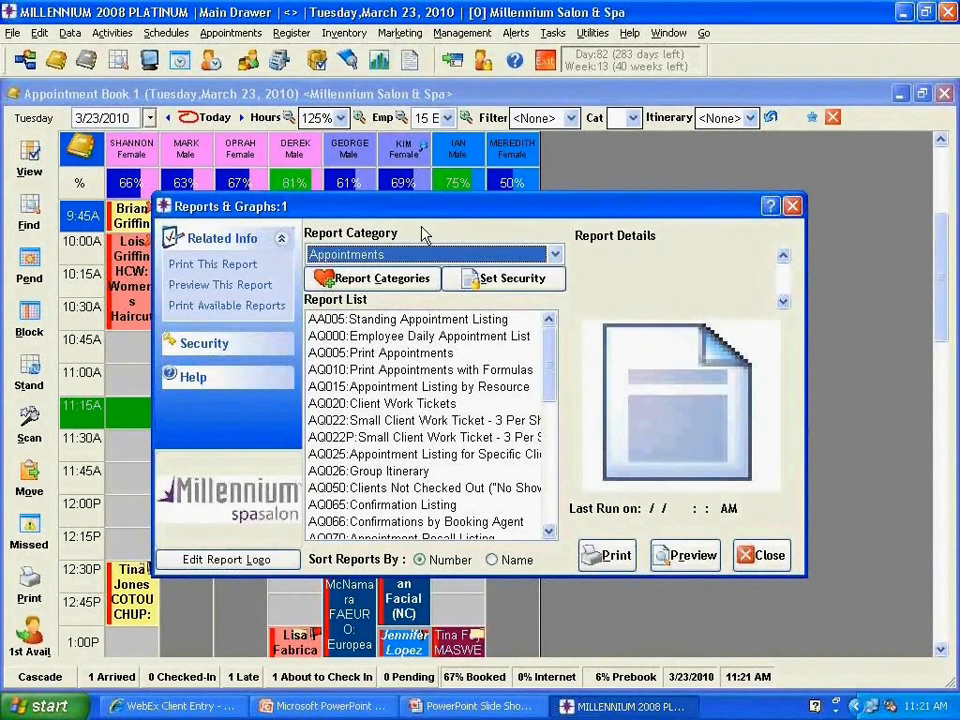
- Choose the AQ005 Print Appointments report and set its period to today, covering the full day
left_click(343, 320)
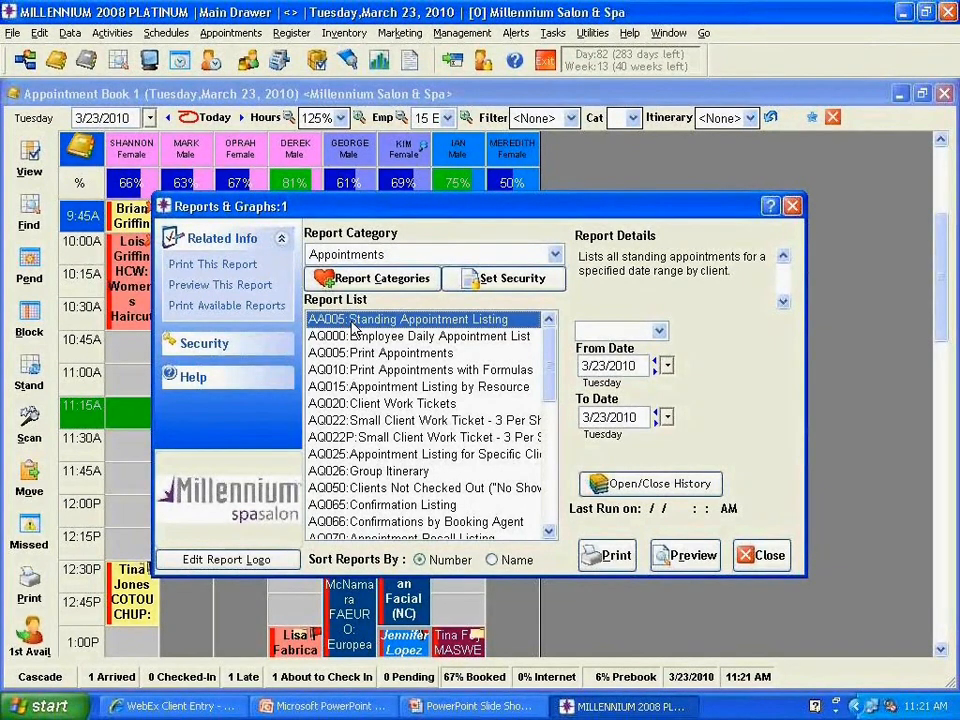
left_click(354, 353)
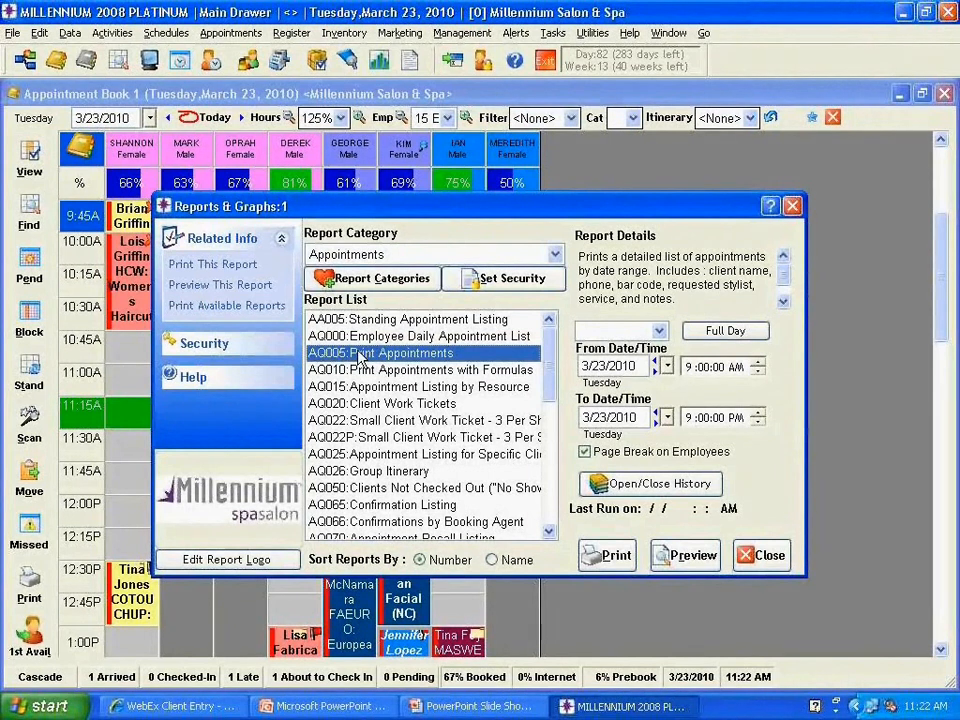
left_click(659, 330)
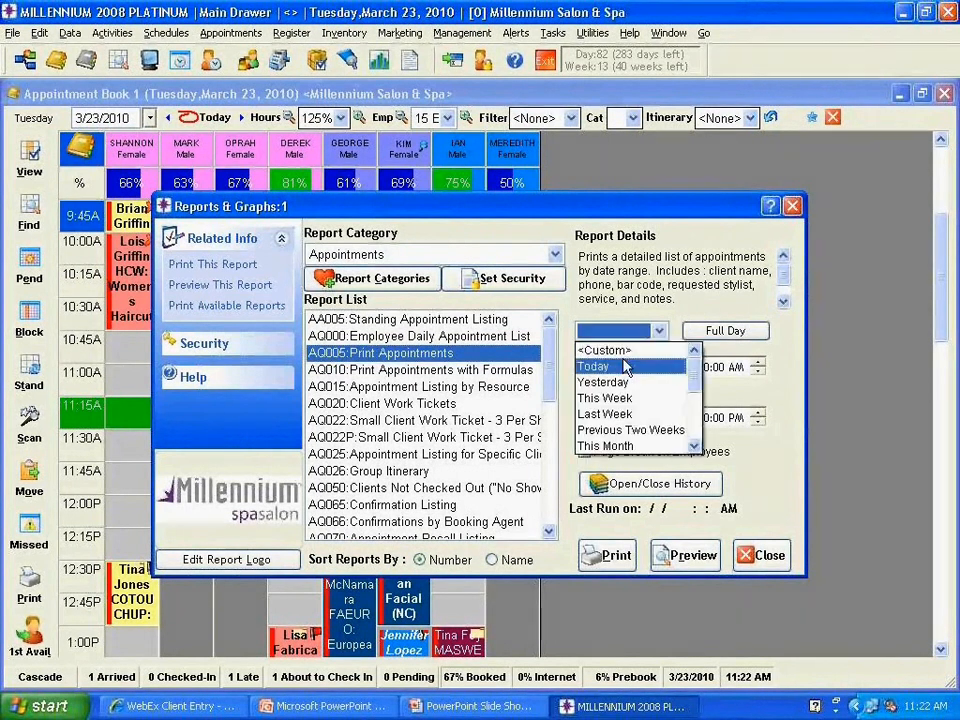
left_click(622, 367)
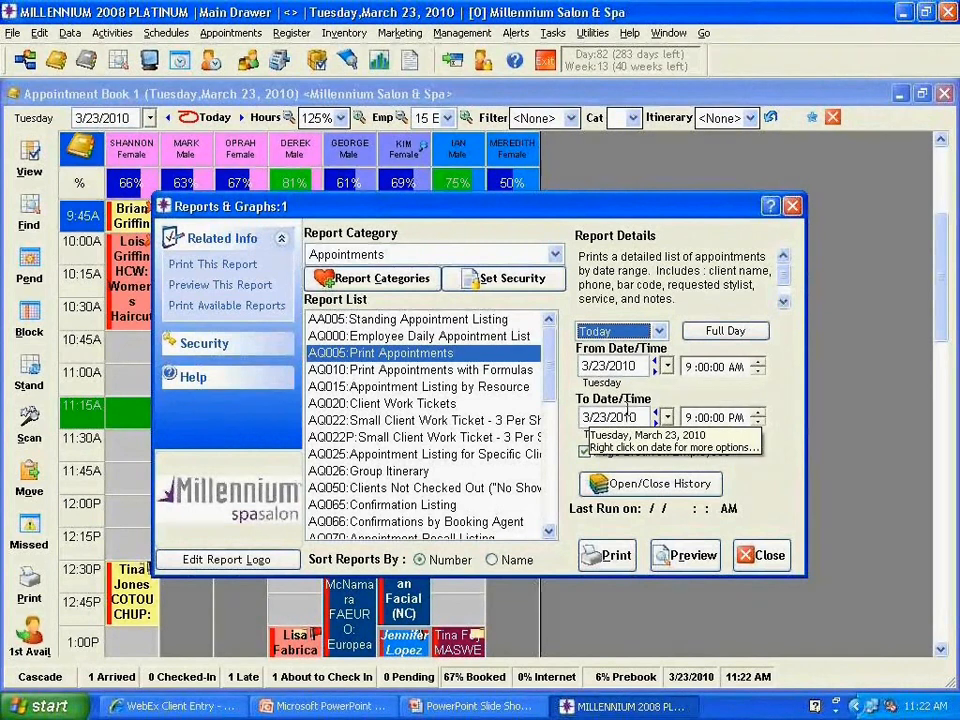
left_click(716, 333)
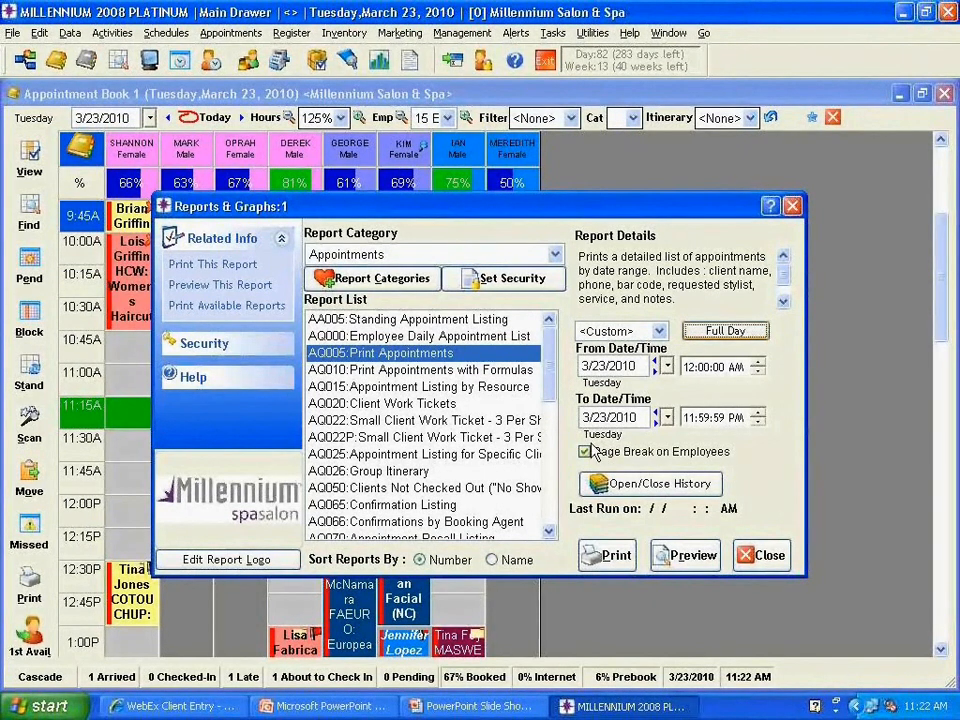
- Preview the Print Appointments report for all employees without client phone numbers, and close the preview
left_click(685, 563)
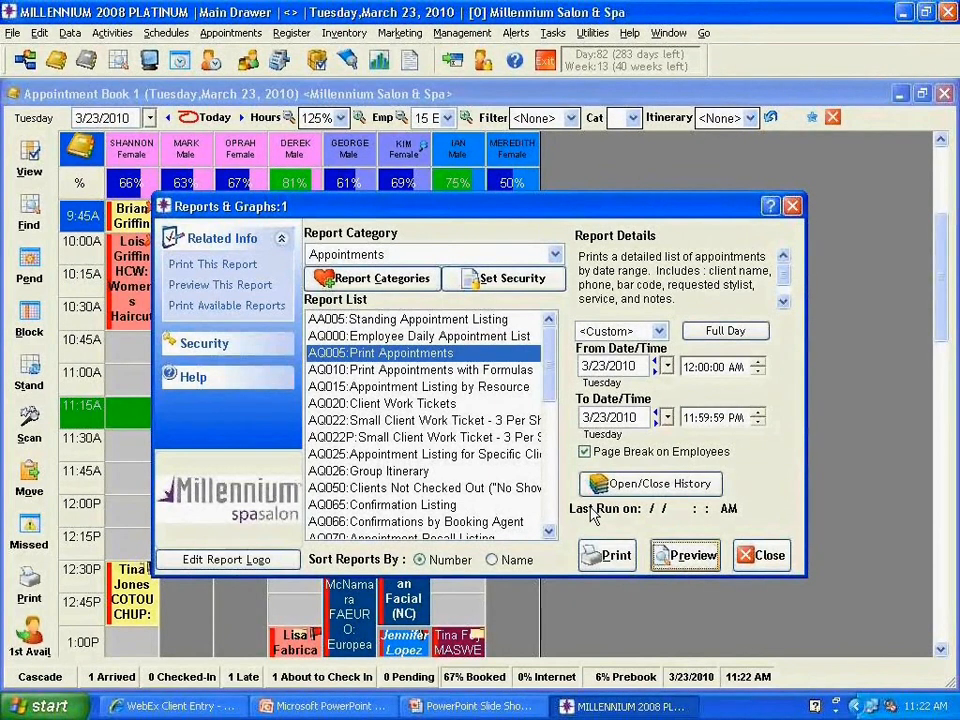
left_click(675, 557)
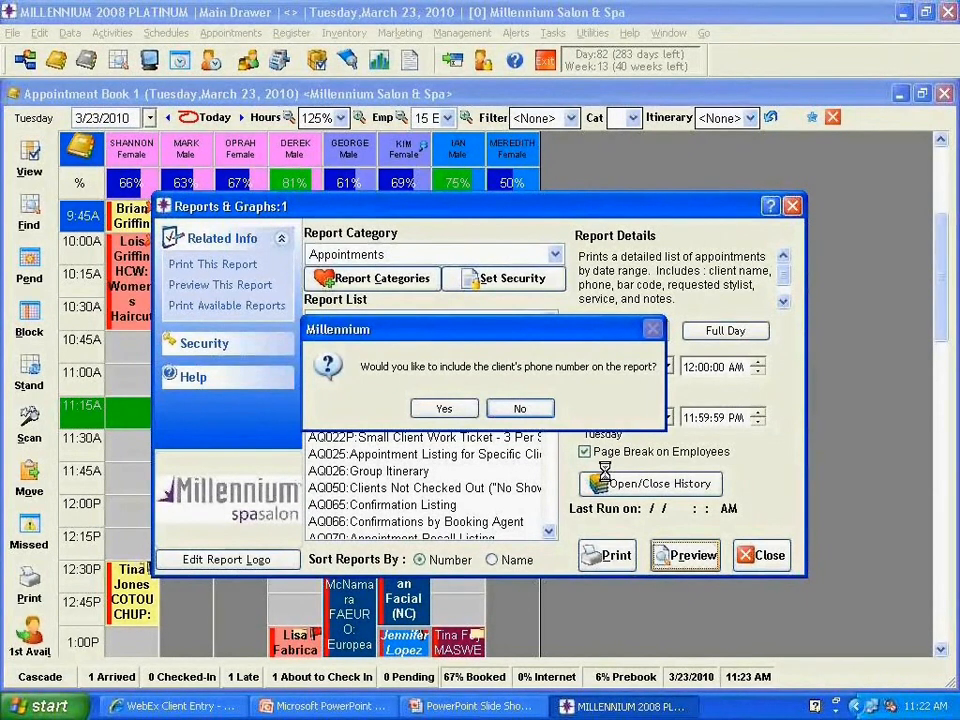
left_click(524, 406)
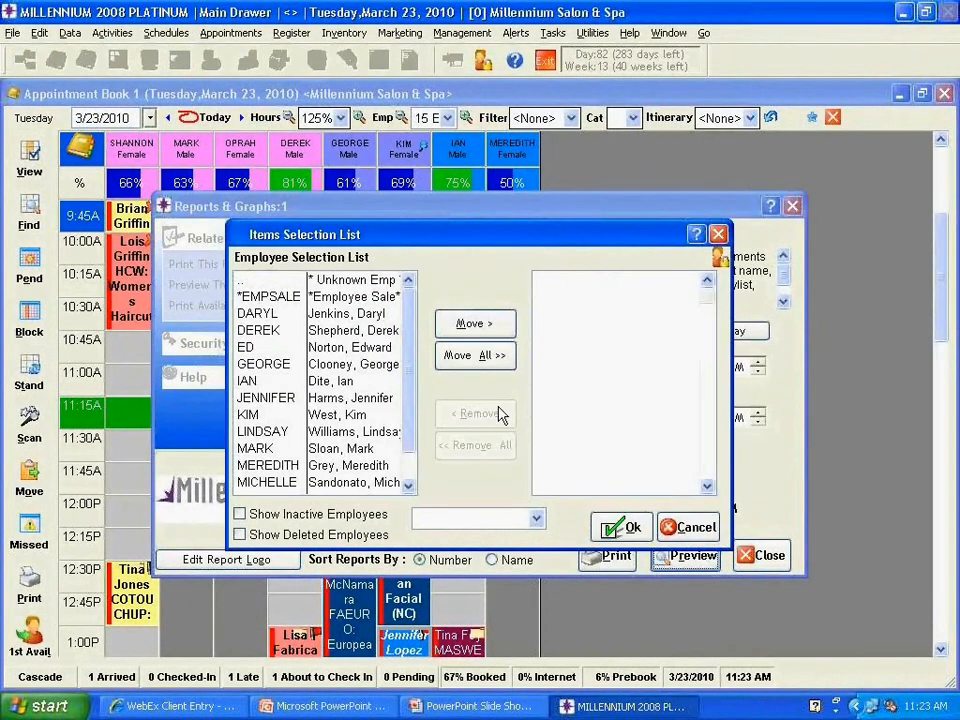
scroll(287, 353, "down", 1)
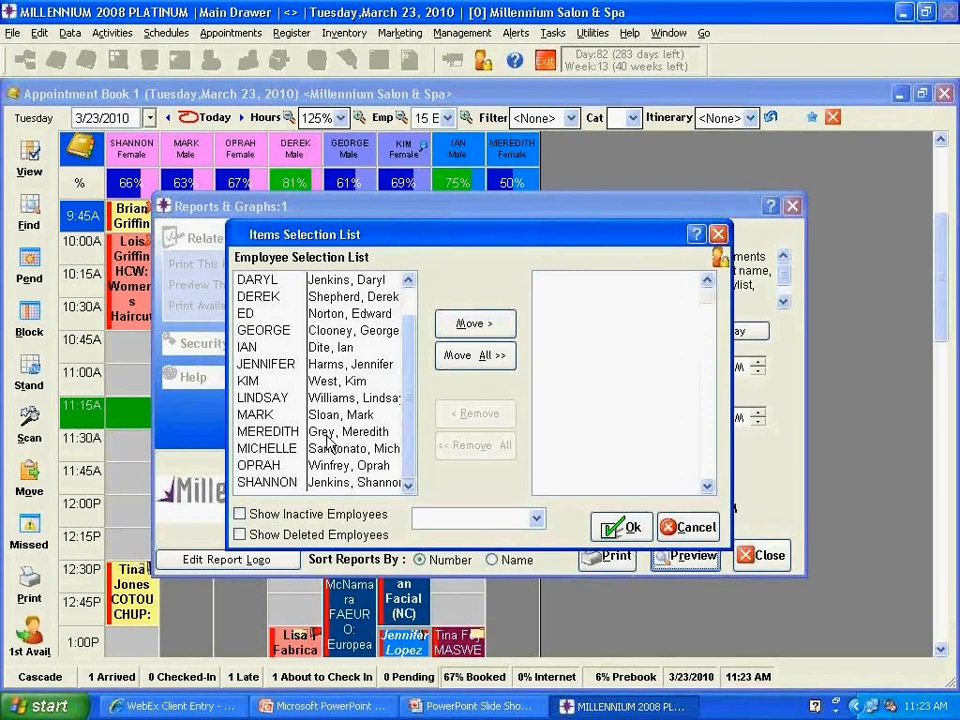
left_click(489, 355)
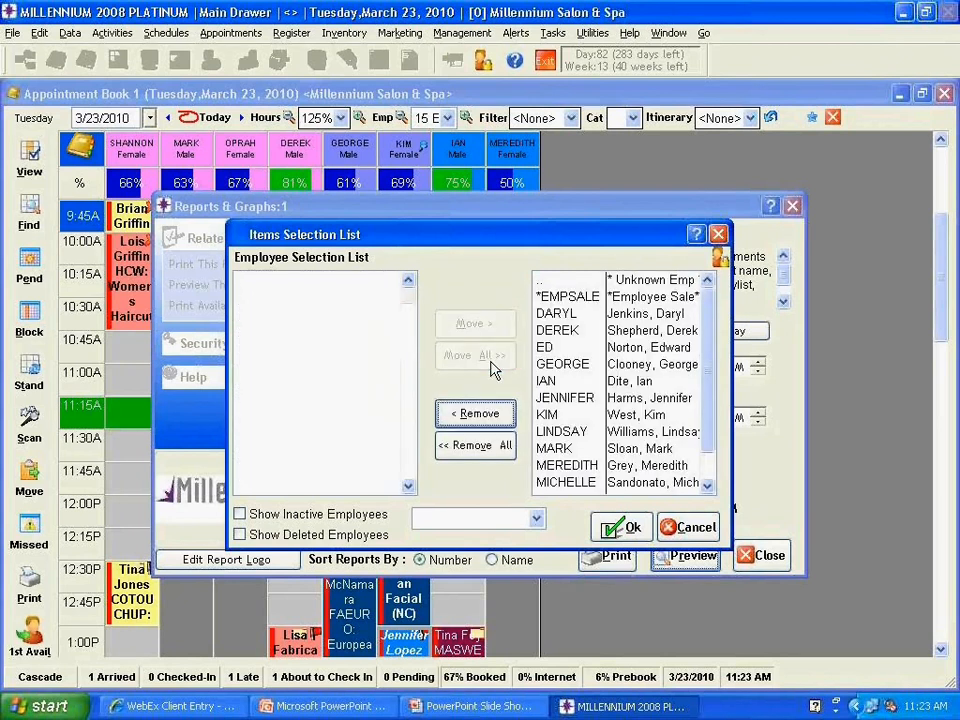
left_click(611, 530)
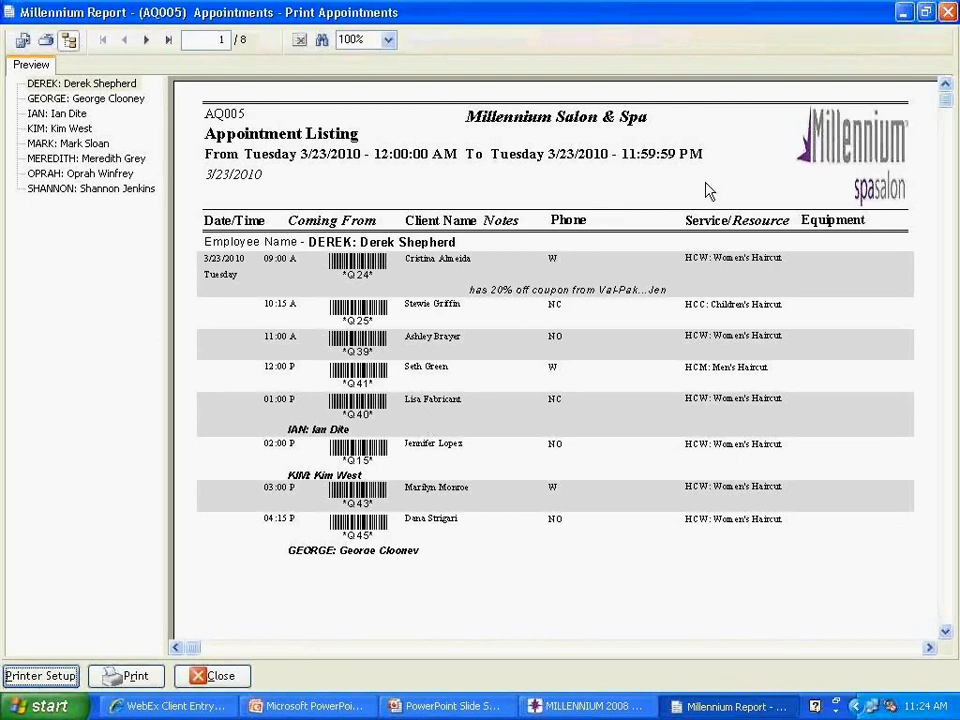
left_click(949, 13)
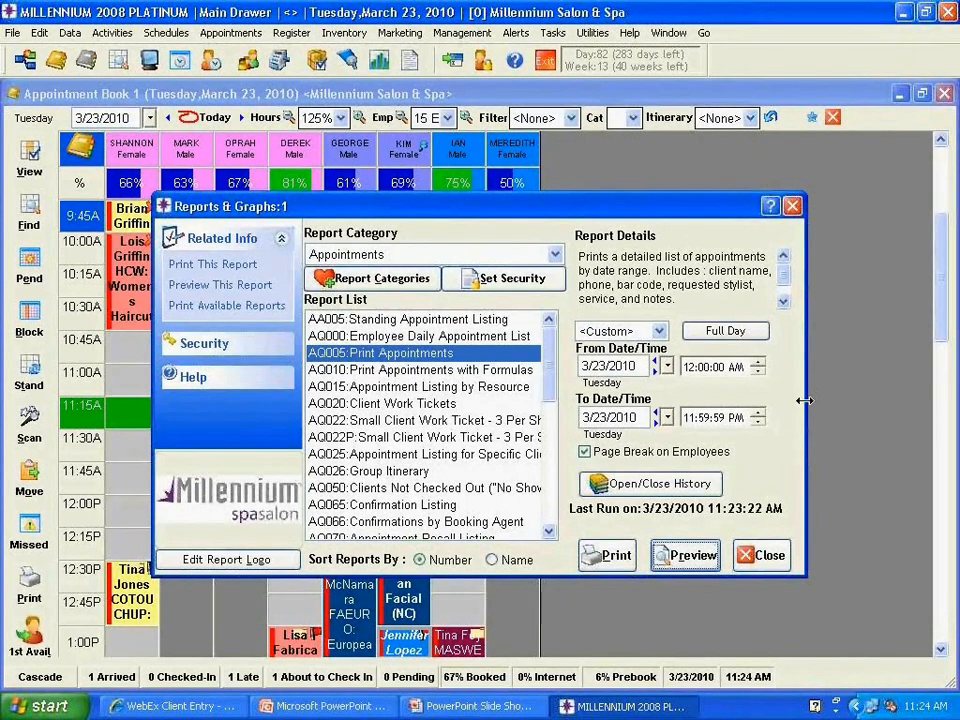
- Widen the Reports & Graphs window and choose report AQ022 Small Client Work Ticket - 3 Per Sheet with the date range Tomorrow
left_click_drag(853, 399, 855, 399)
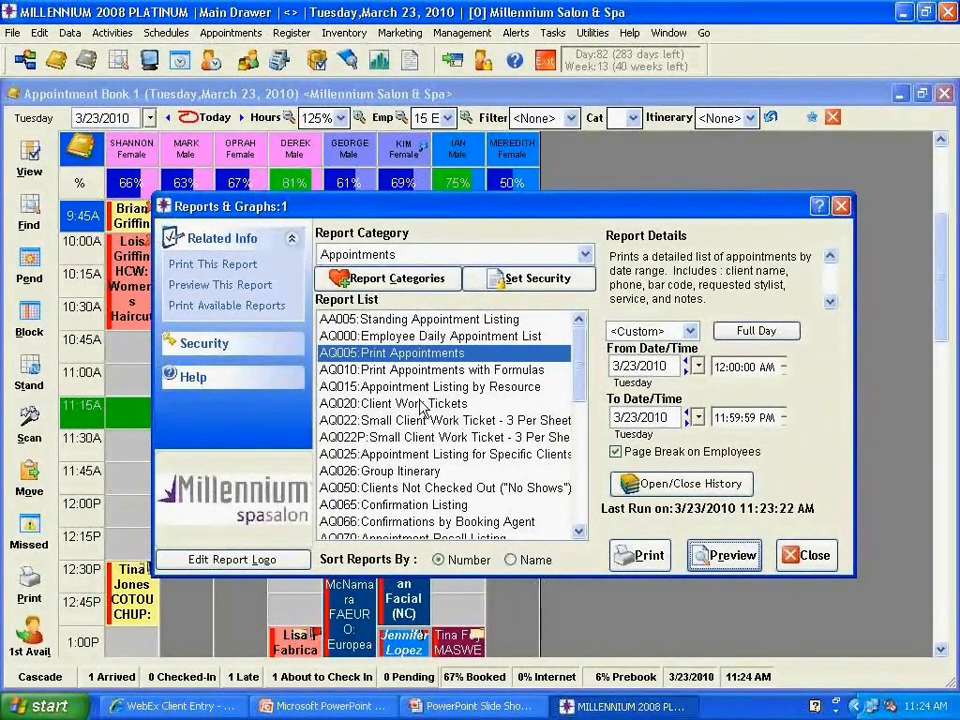
left_click(388, 405)
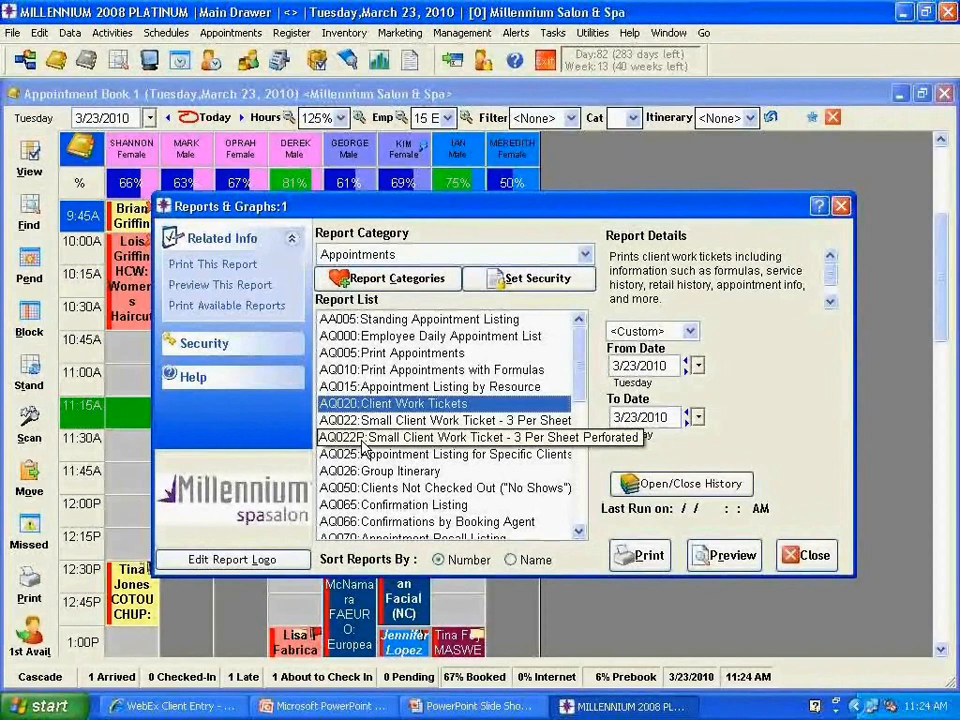
left_click(378, 423)
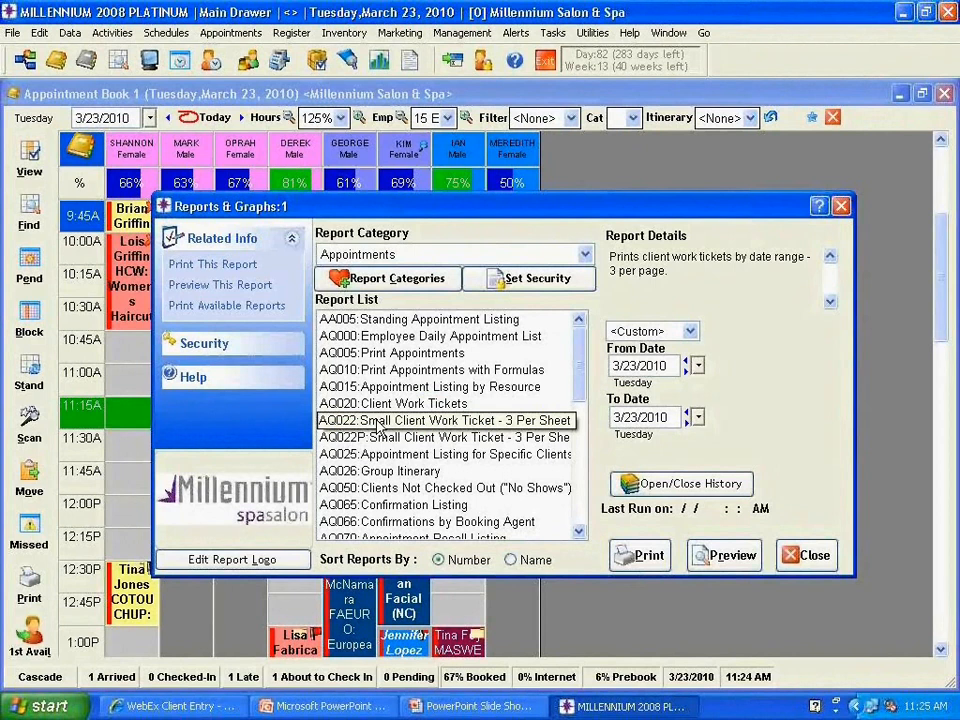
left_click(380, 424)
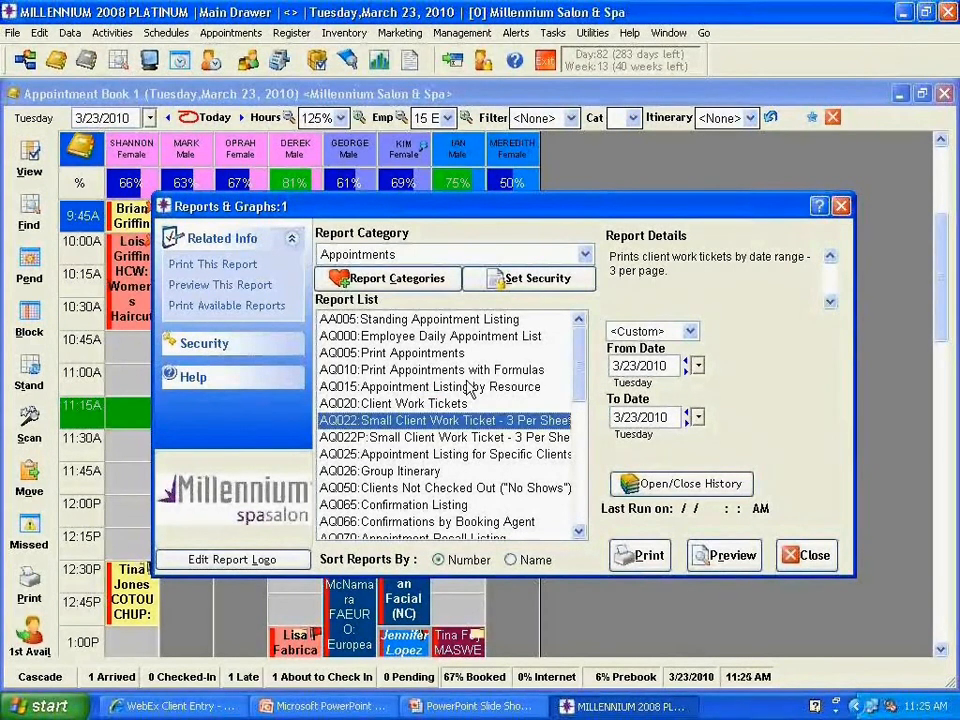
left_click(691, 333)
left_click(725, 447)
left_click(725, 447)
left_click(725, 447)
left_click(681, 429)
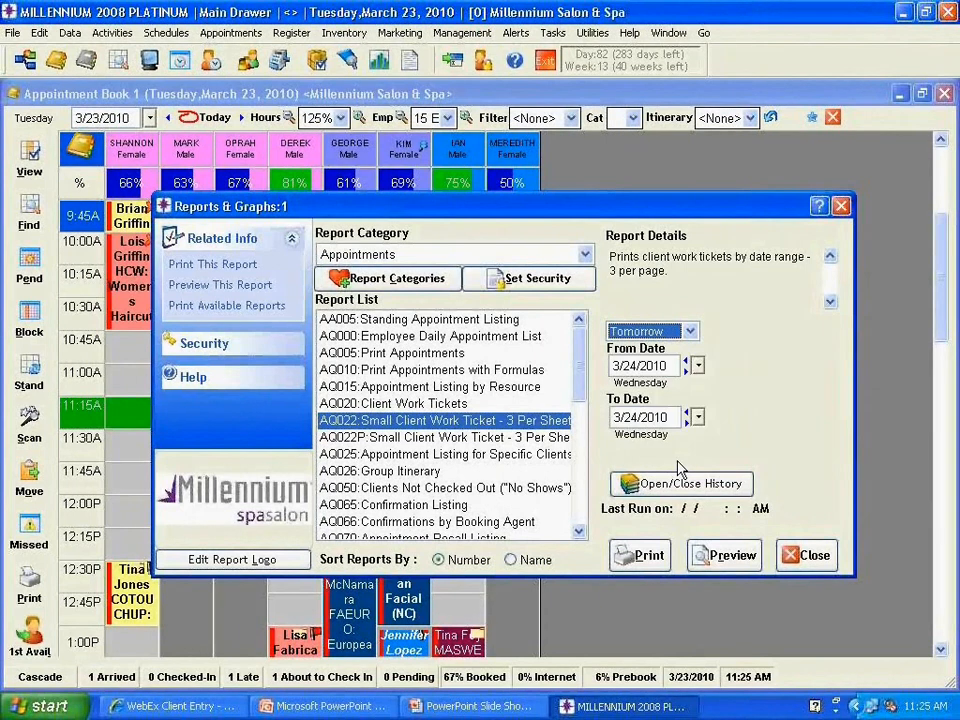
- Preview the work tickets for all employees, sorted by employee, date and time, review the sheet down to the appointment notes, and close it
left_click(718, 560)
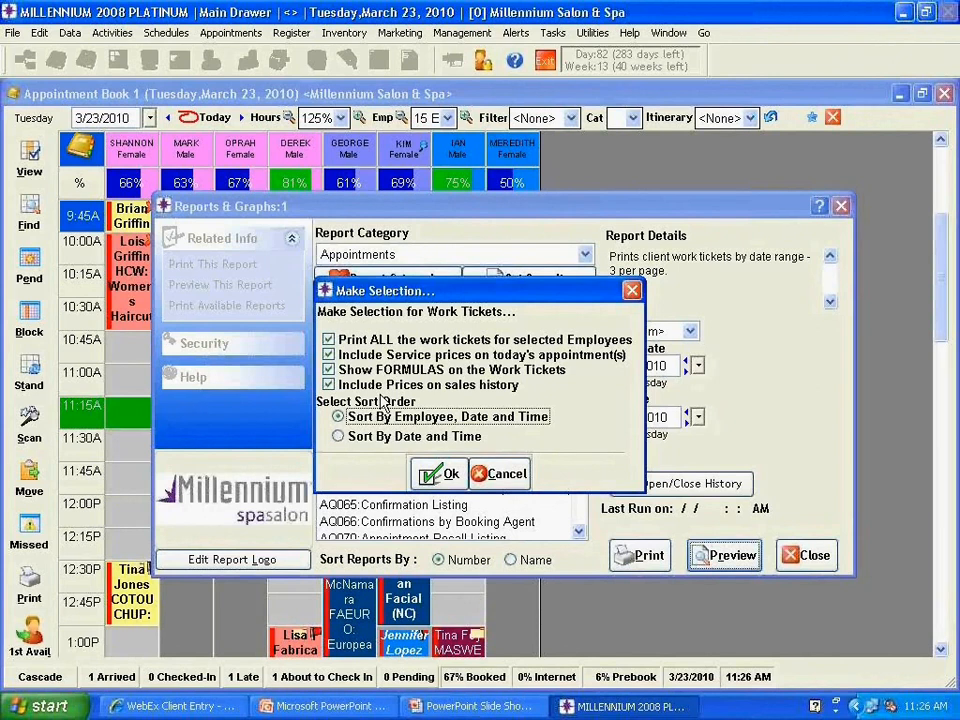
left_click(339, 416)
left_click(437, 474)
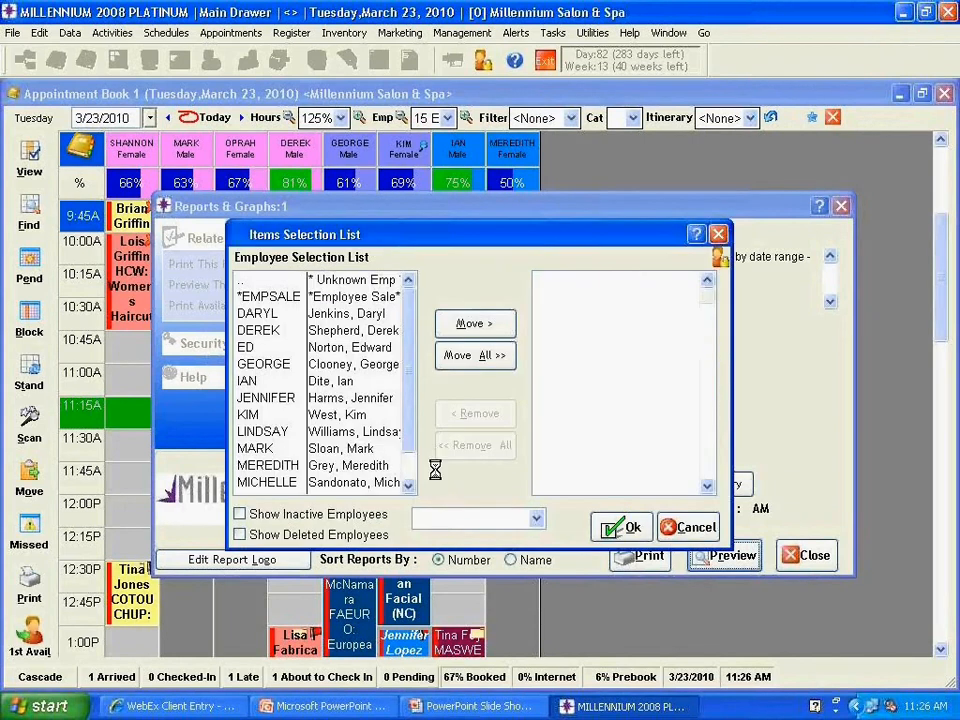
left_click(462, 358)
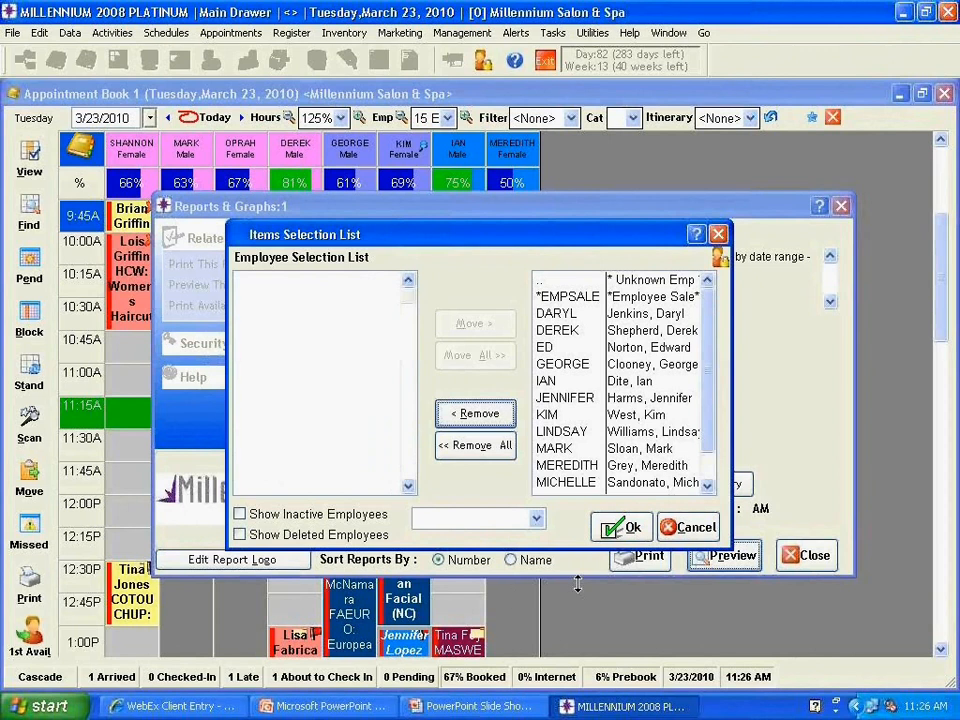
left_click(612, 531)
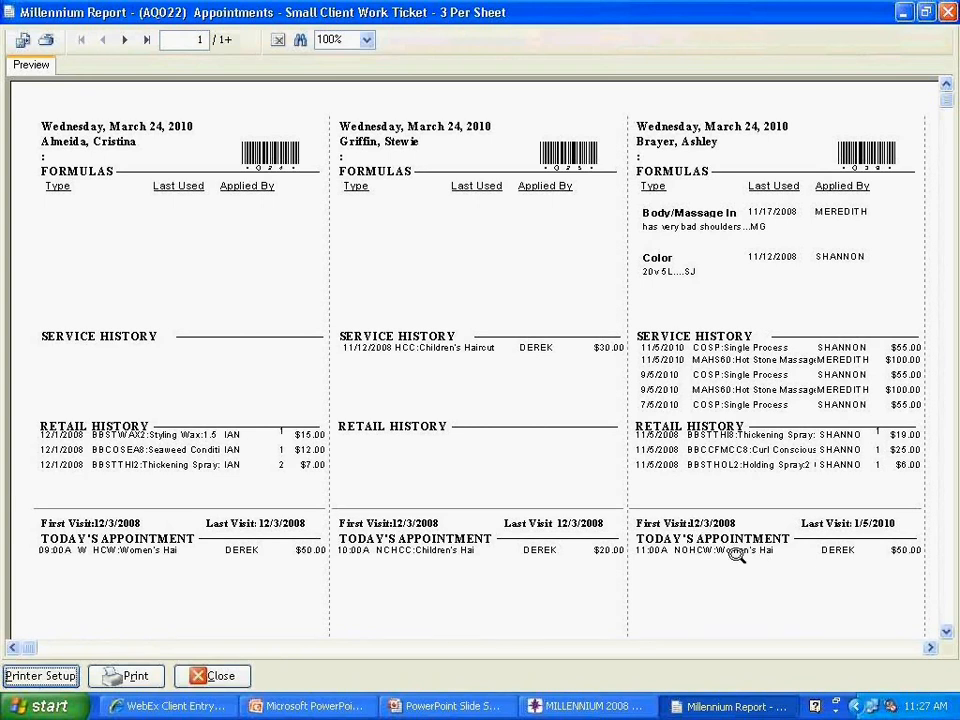
scroll(736, 550, "down", 5)
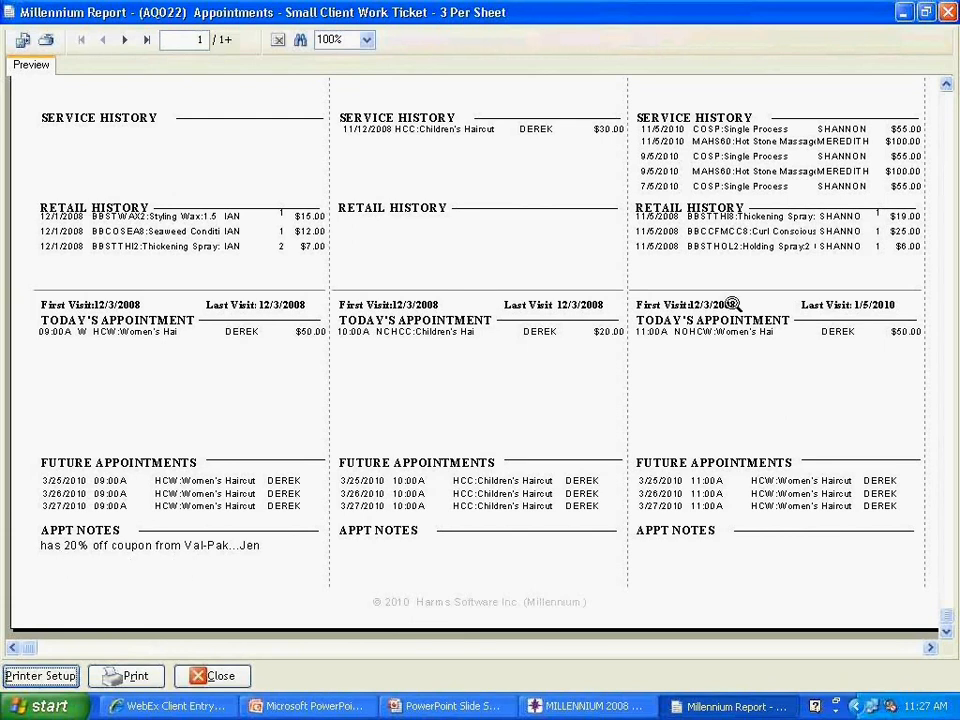
left_click(945, 16)
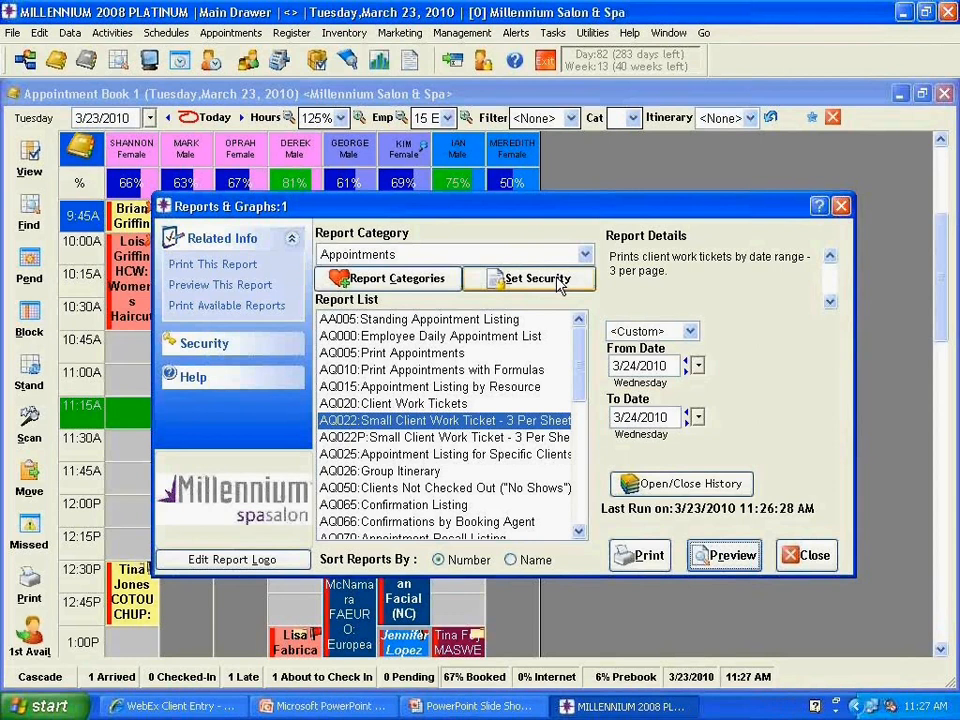
- Choose the AQ070 Appointment Recall Listing report and set its date range to This Month
left_click(581, 532)
left_click(581, 532)
left_click(581, 532)
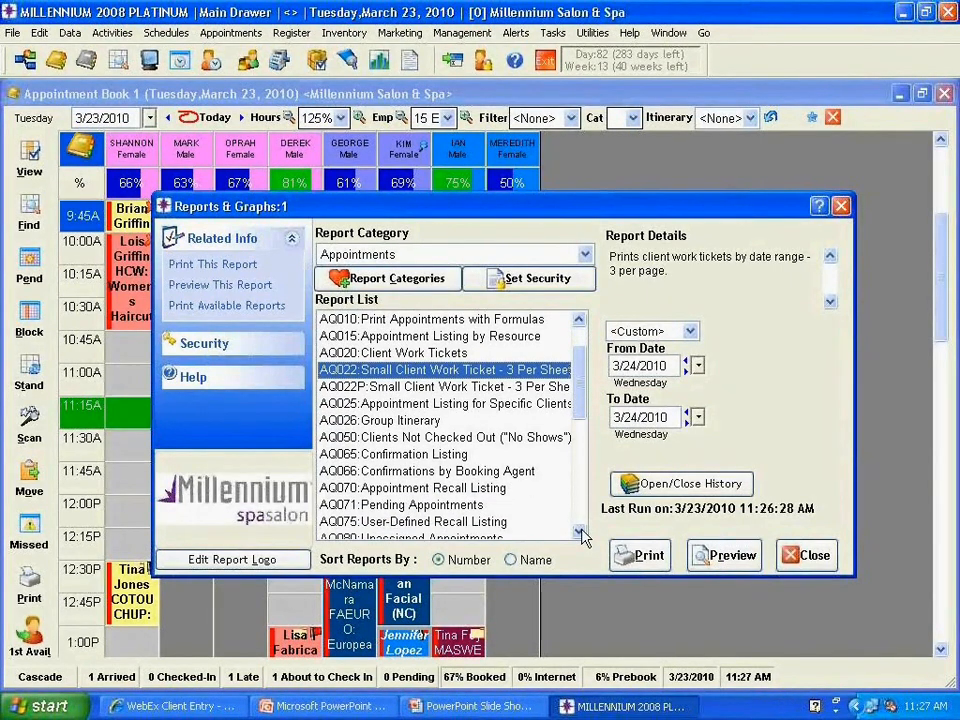
left_click(377, 490)
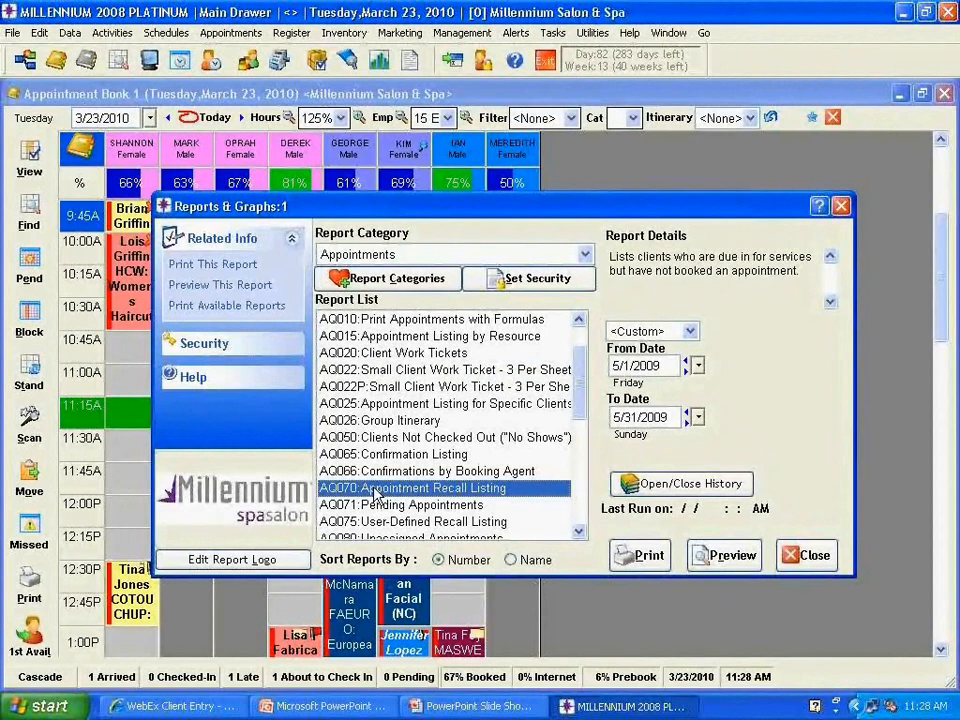
left_click(692, 333)
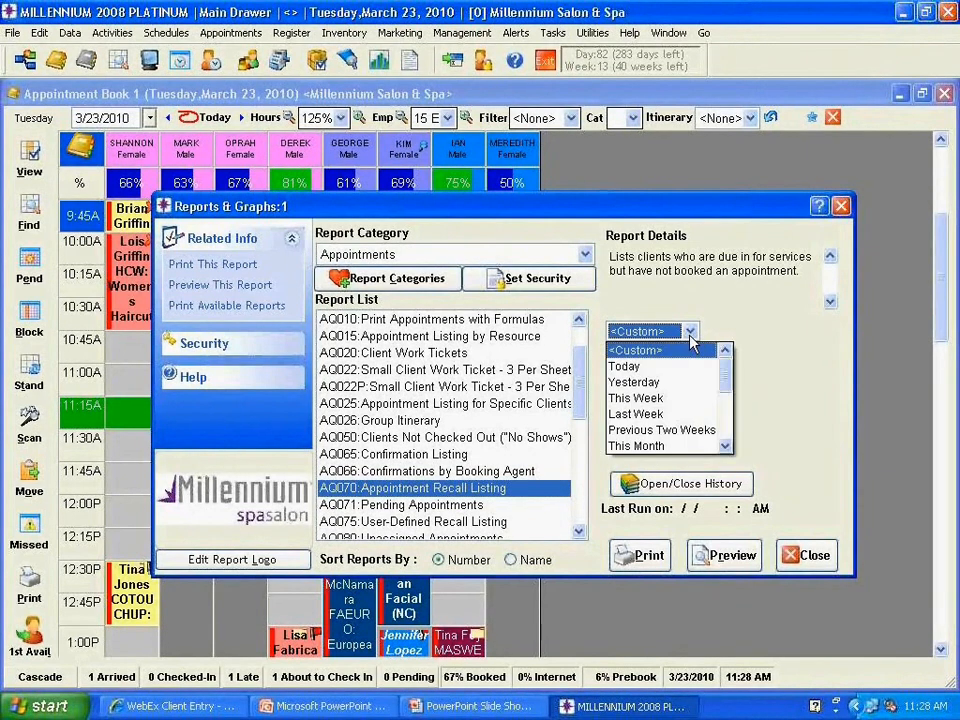
left_click(713, 447)
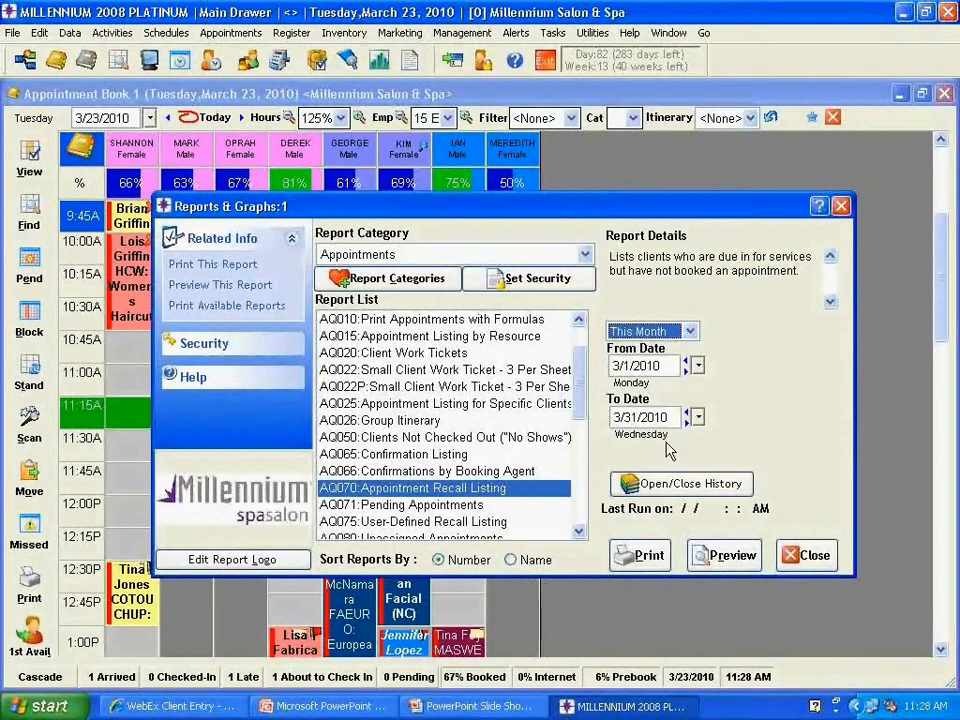
- Preview the recall listing for all services with client phone numbers included, and examine its columns through Future Appt
left_click(723, 557)
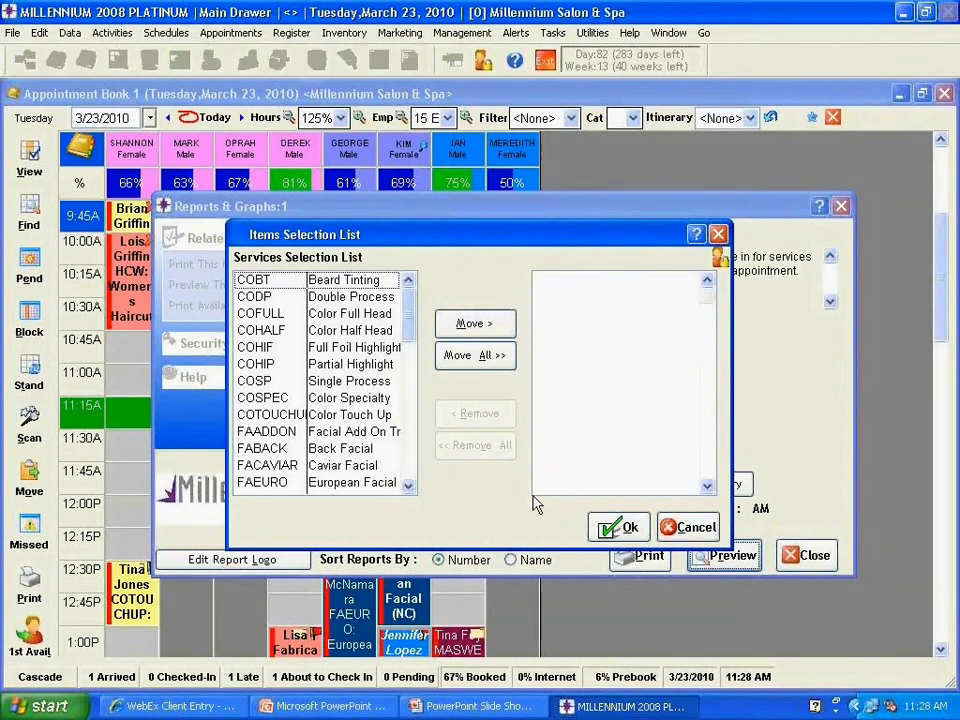
left_click(482, 355)
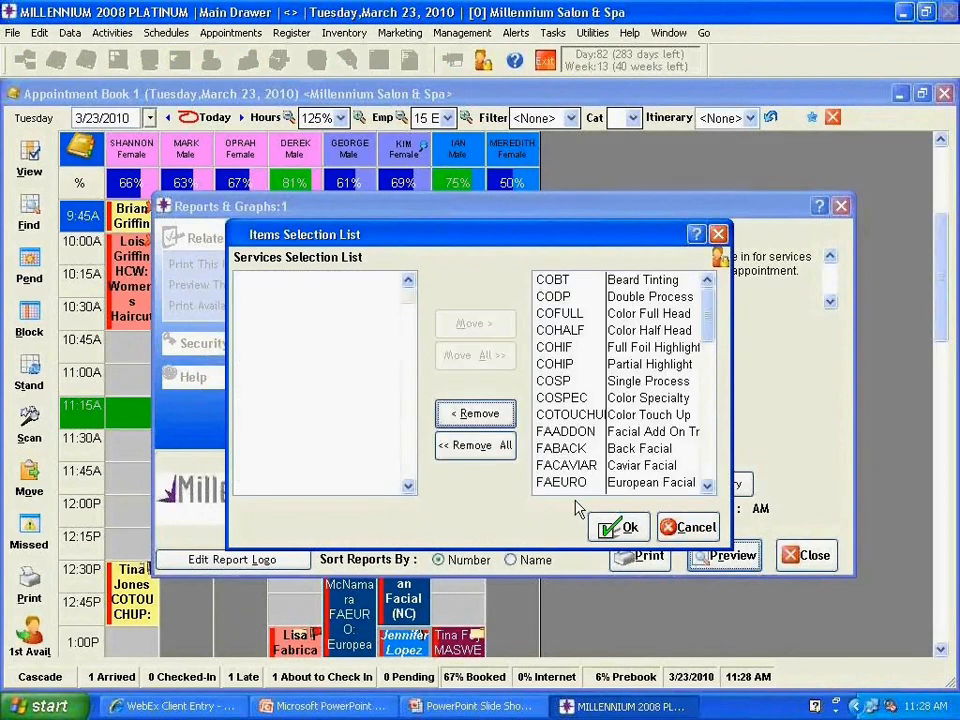
left_click(614, 524)
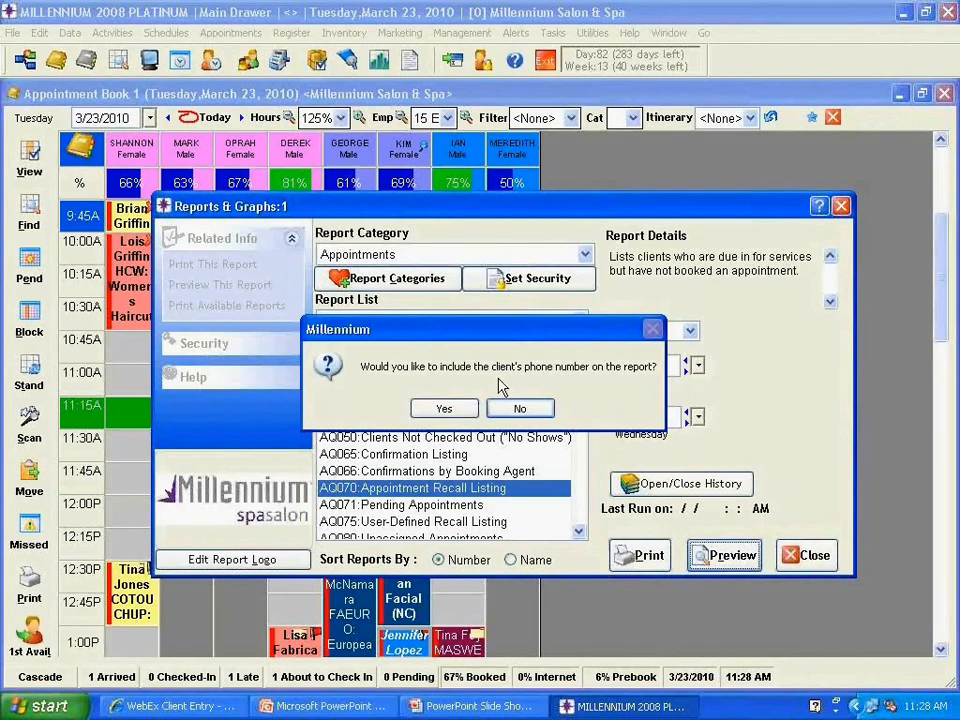
left_click(425, 412)
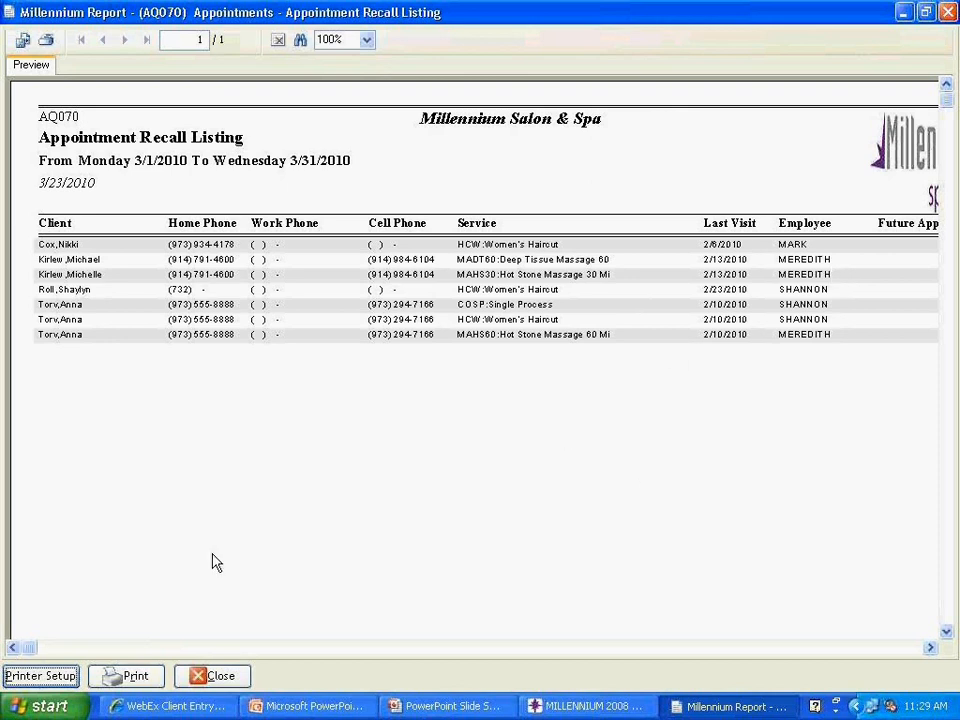
left_click(111, 651)
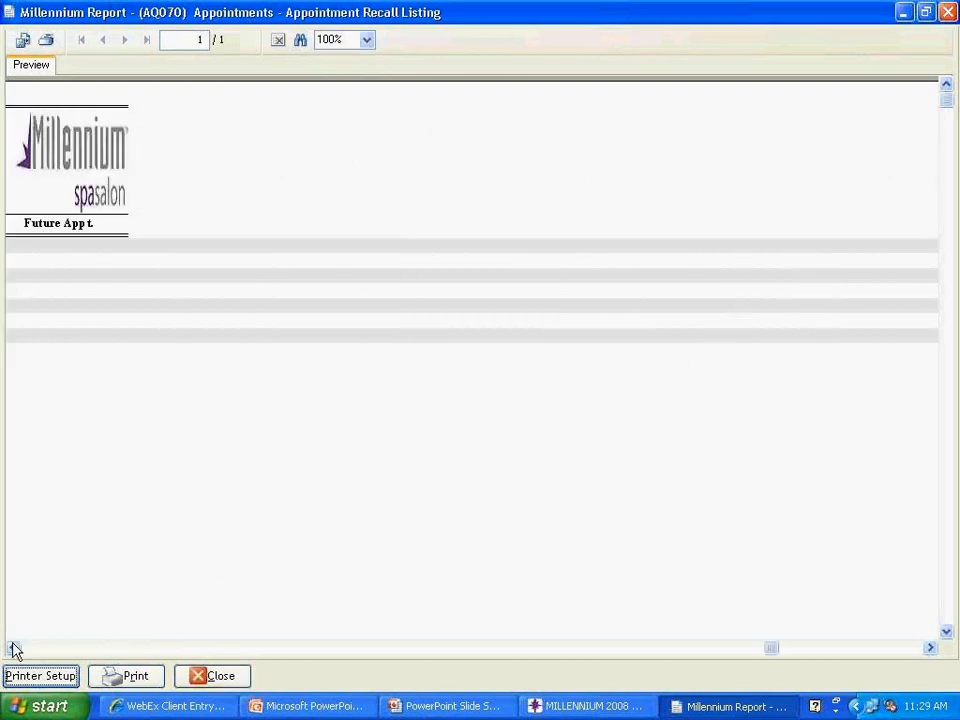
left_click(13, 649)
left_click(13, 649)
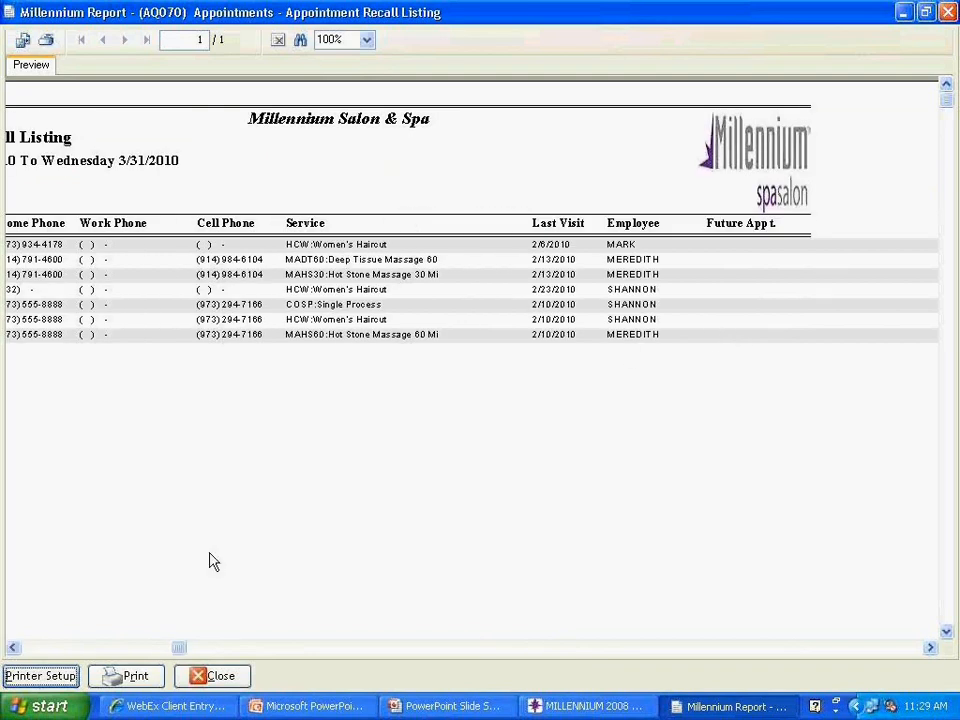
- Review the recall listing's client, phone and last visit columns, and close the preview
left_click(13, 649)
left_click(13, 649)
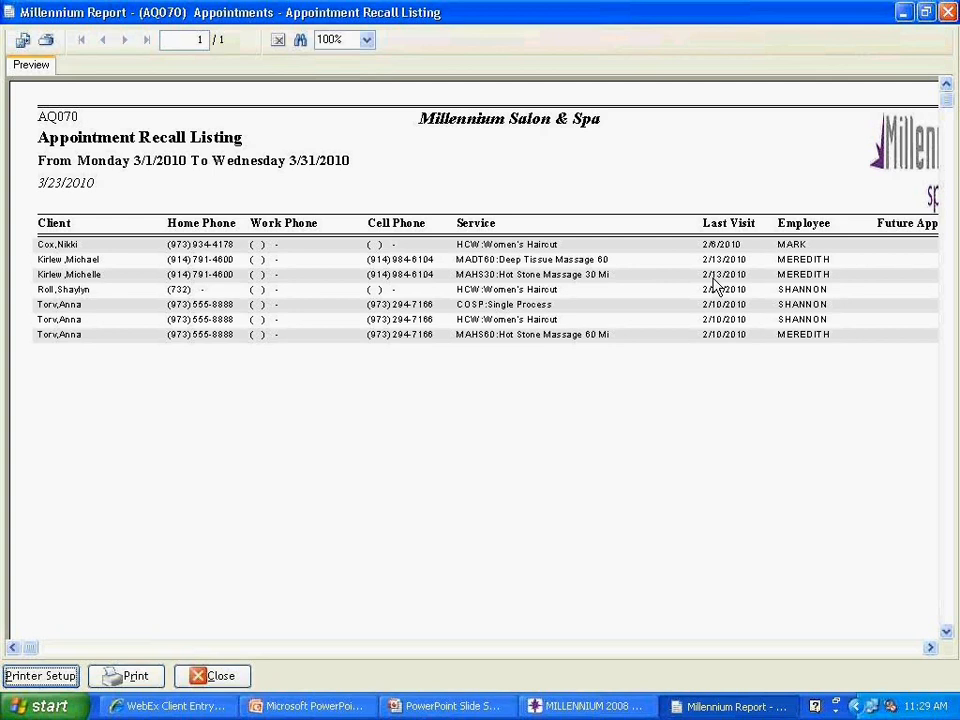
left_click(951, 17)
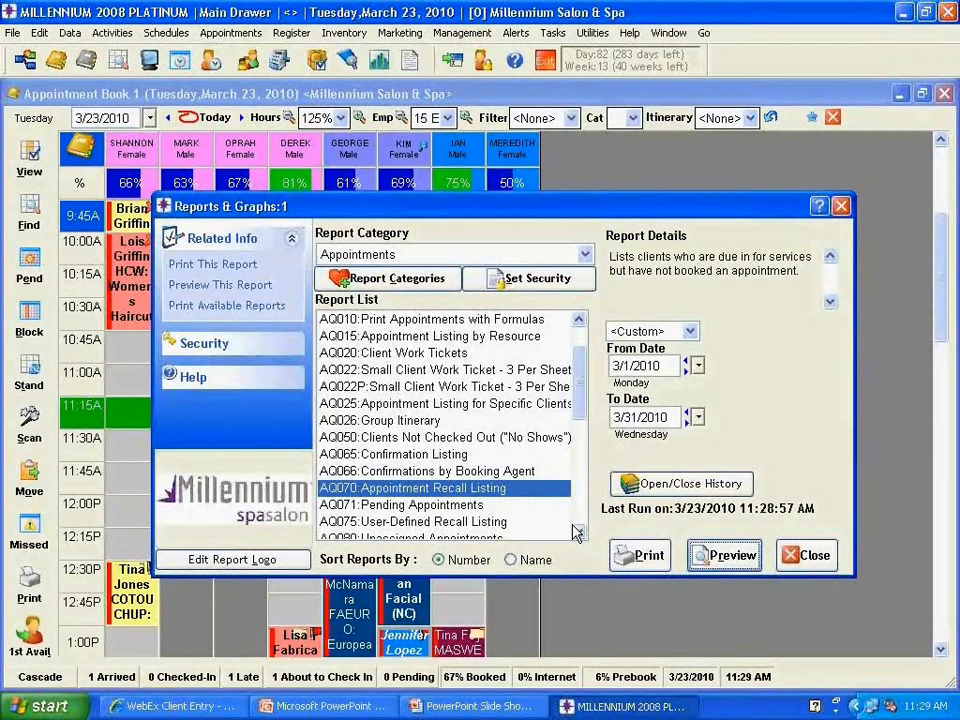
- Choose the AQ210 Missed Opportunity Listing report and set its date range to This Week
left_click(577, 532)
left_click(577, 532)
left_click(577, 532)
left_click(577, 532)
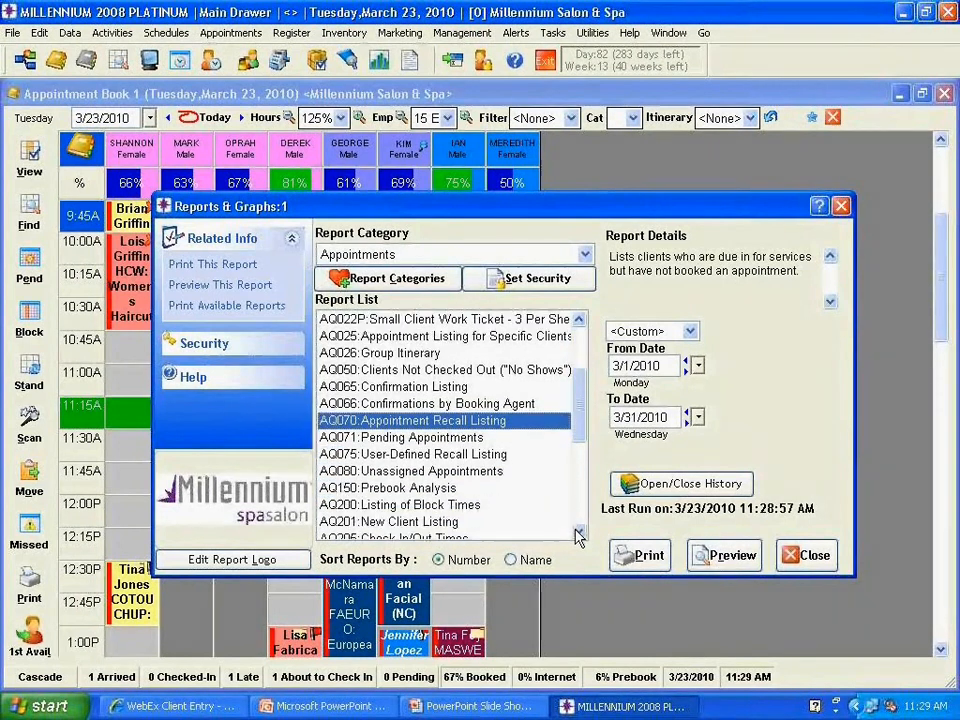
left_click(577, 532)
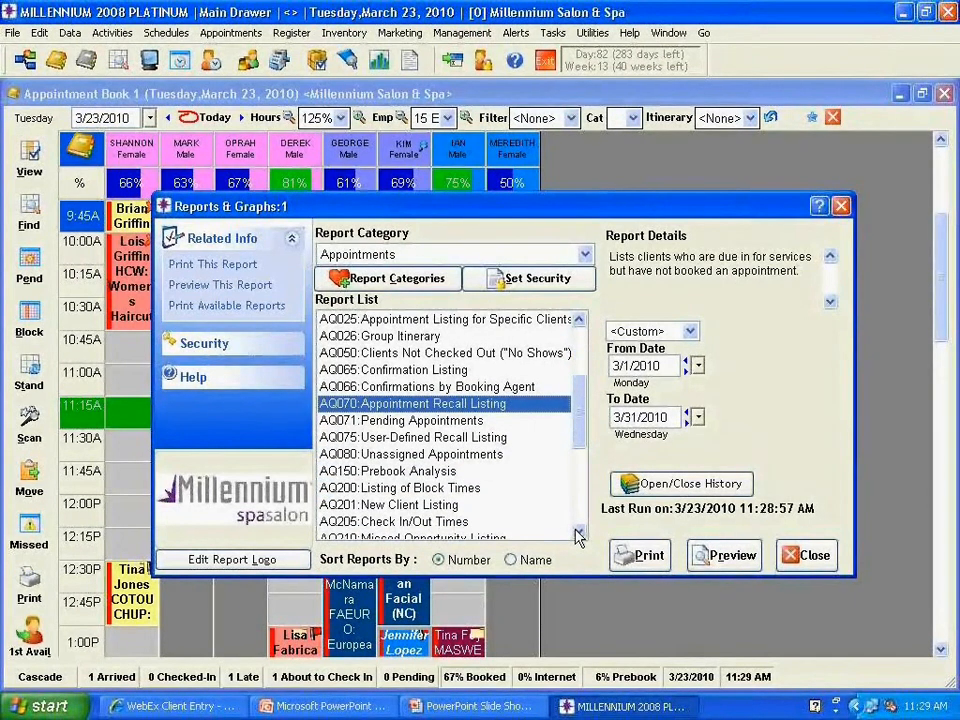
left_click(577, 532)
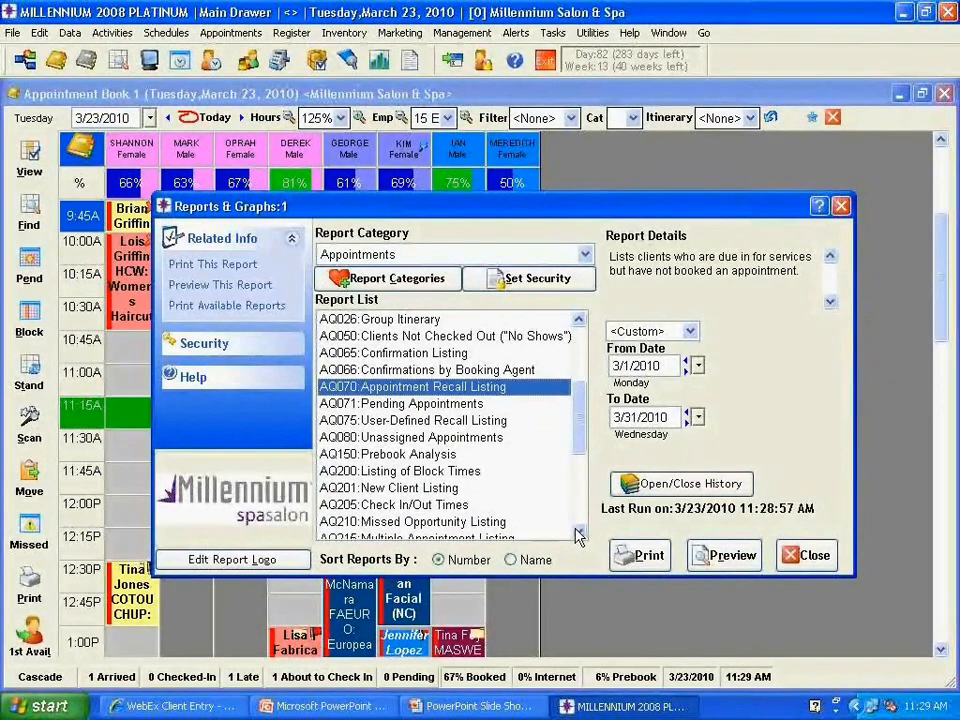
left_click(577, 532)
left_click(577, 532)
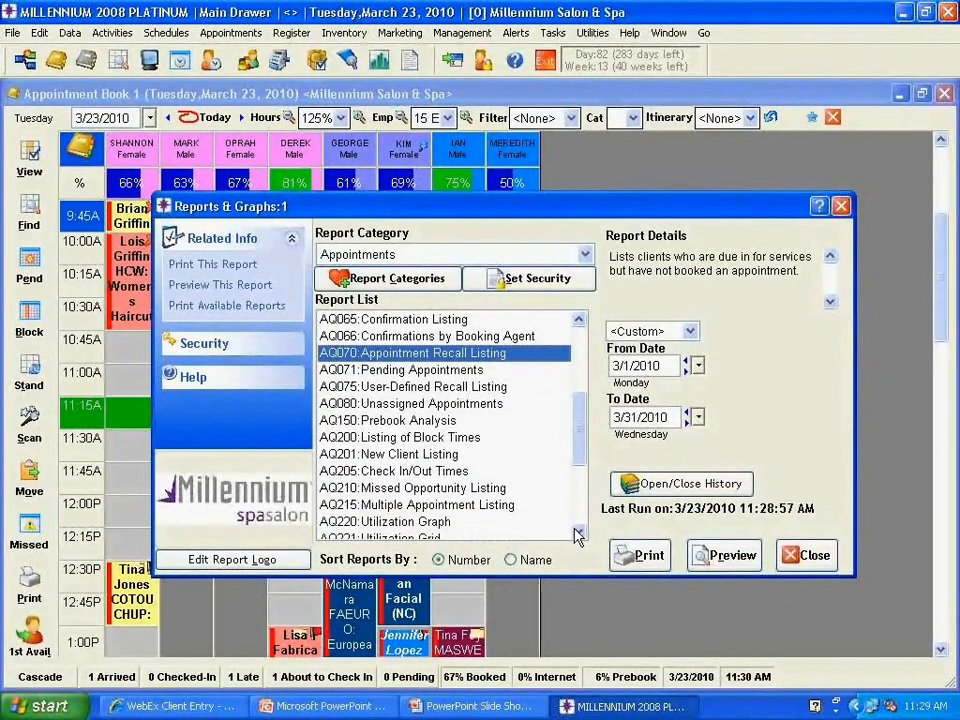
left_click(393, 490)
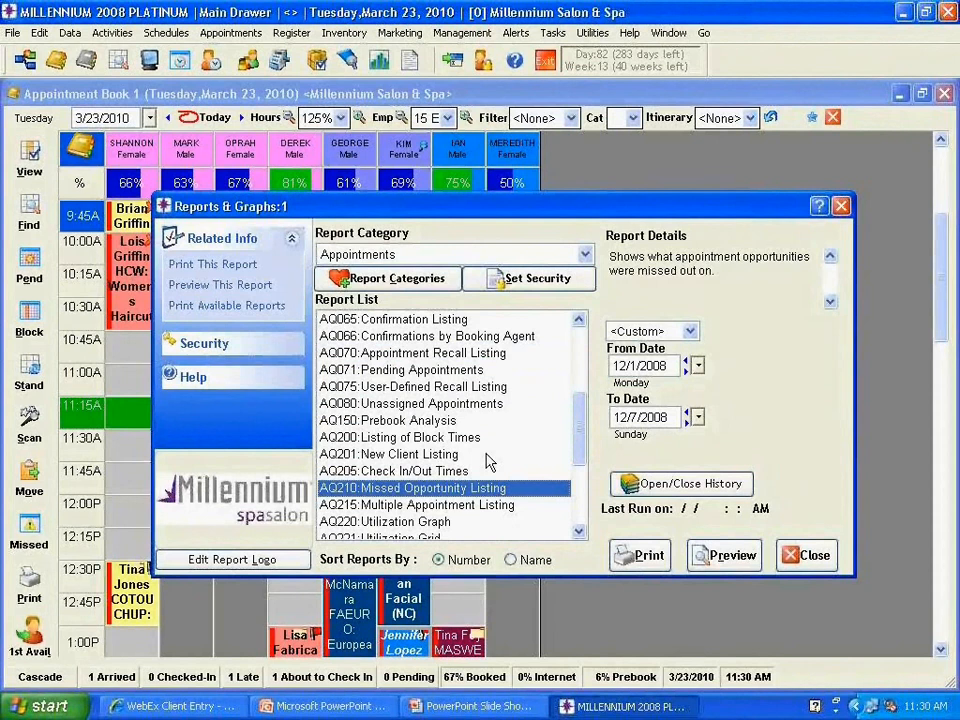
left_click(690, 331)
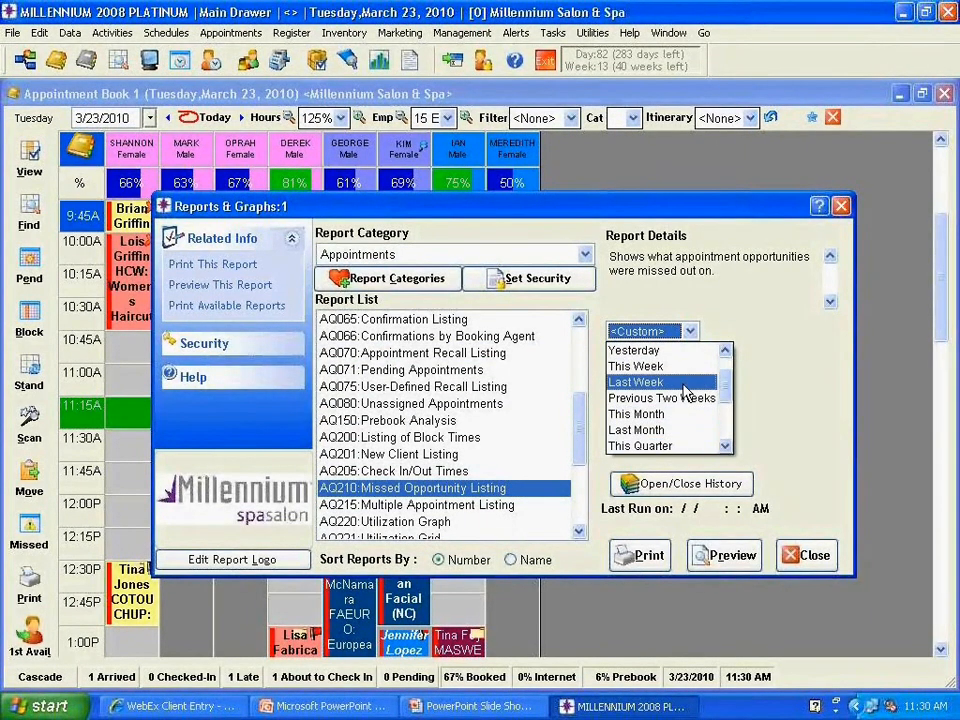
left_click(670, 368)
- Preview the missed opportunity listing for all employees, grouped by date with client phone numbers included, and close the preview
left_click(716, 558)
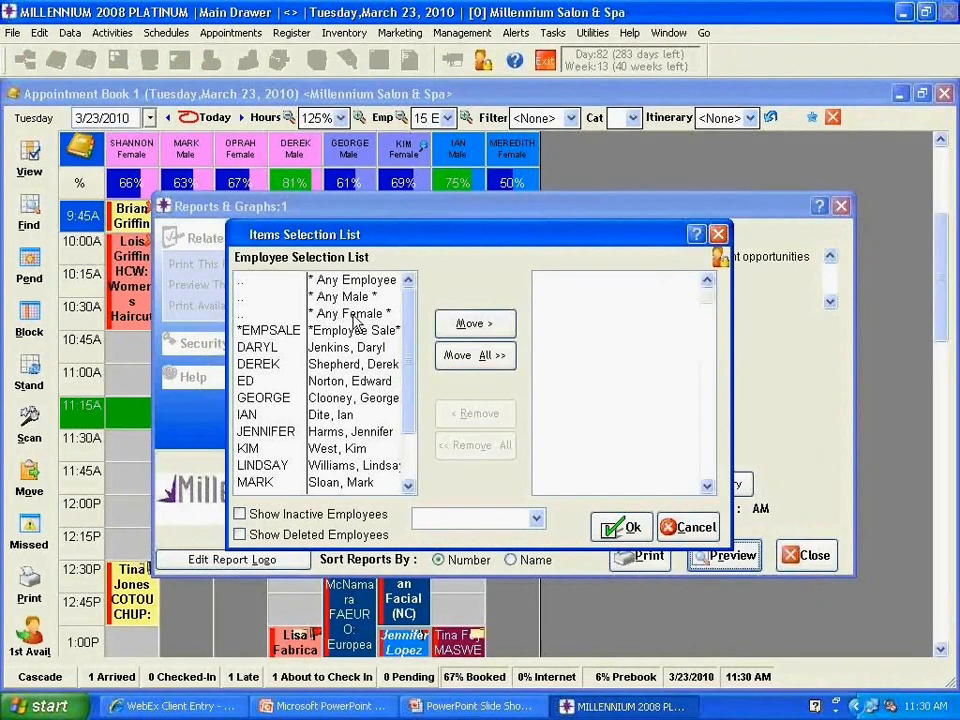
left_click(476, 366)
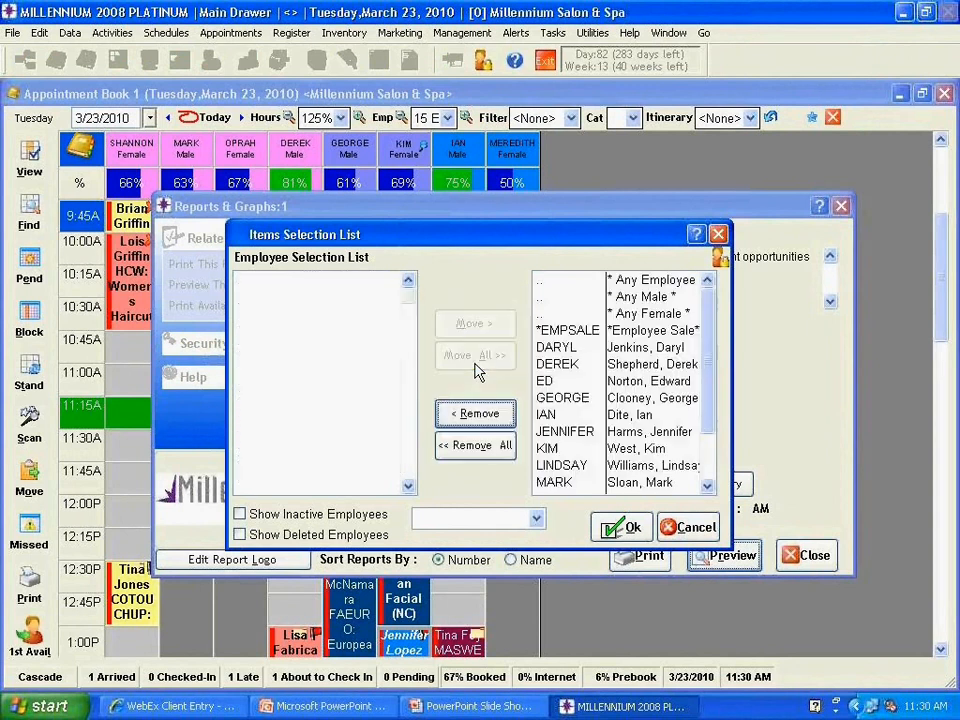
left_click(627, 528)
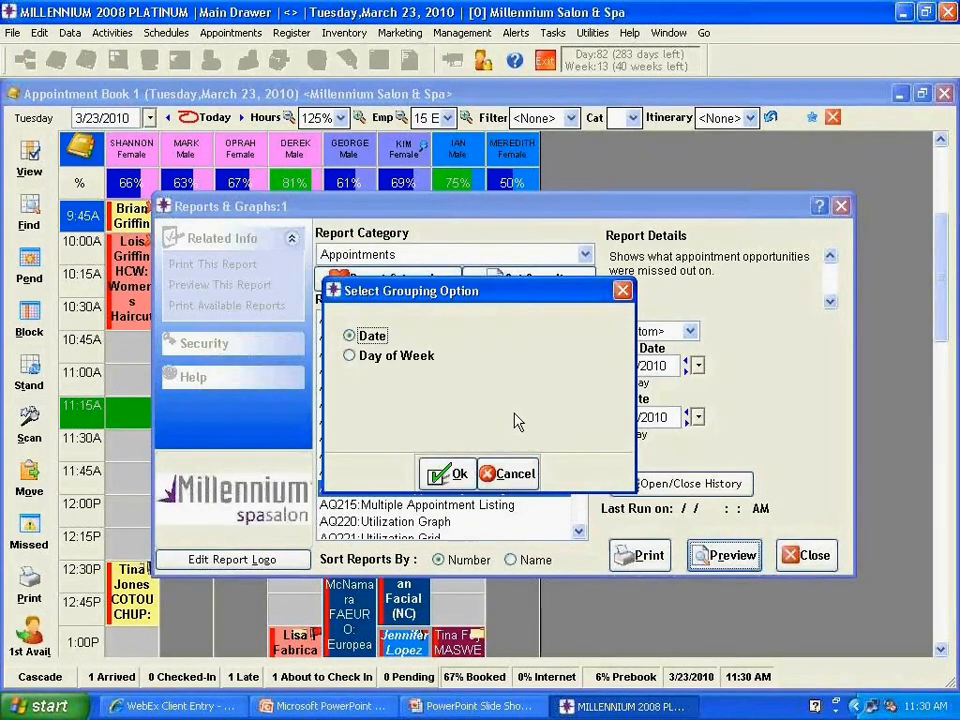
left_click(450, 475)
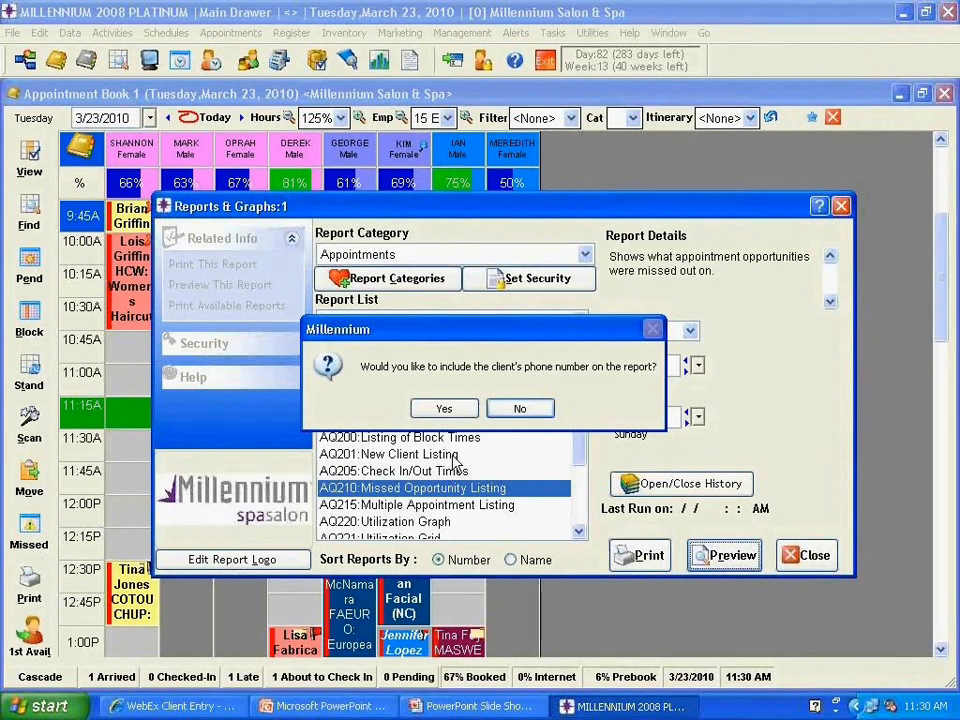
left_click(444, 408)
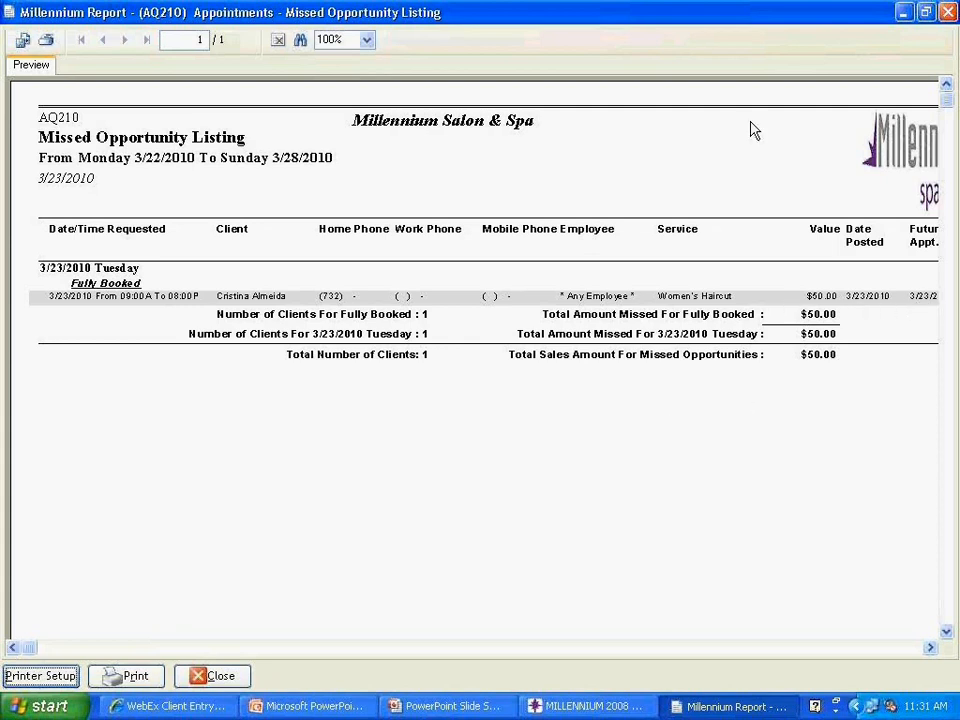
left_click(947, 12)
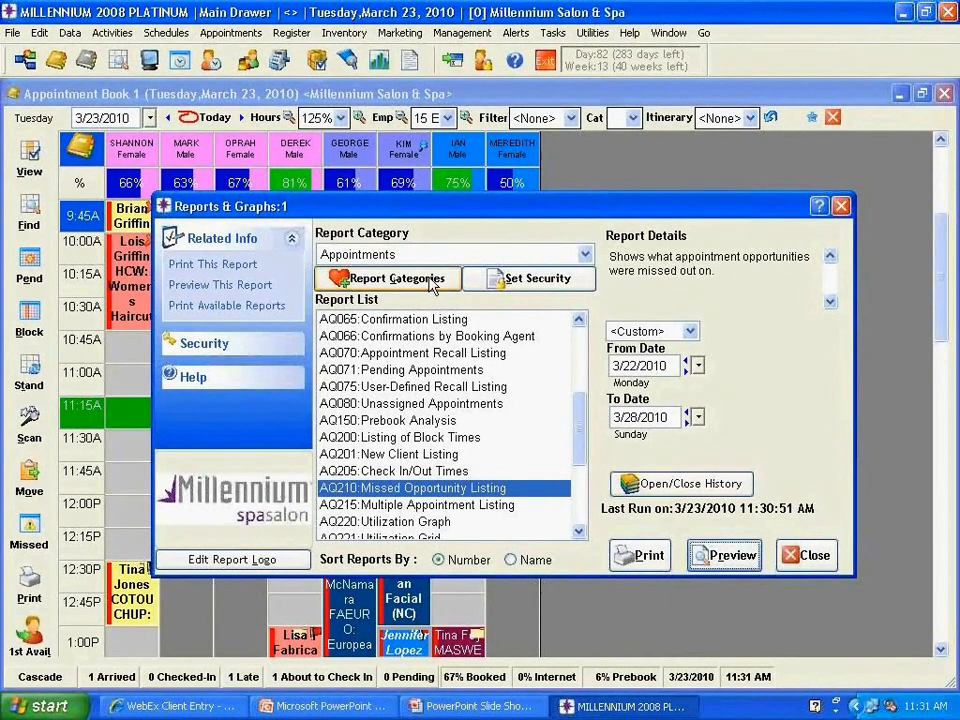
- Start a custom report category named APPOINTBOOK and make it public
left_click(410, 287)
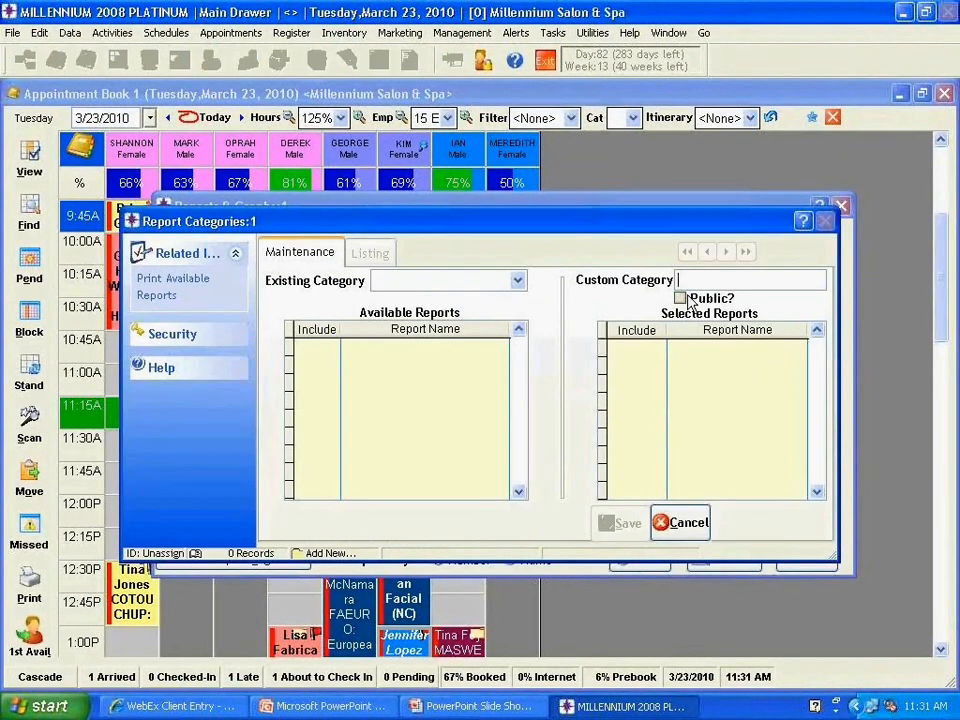
type("A")
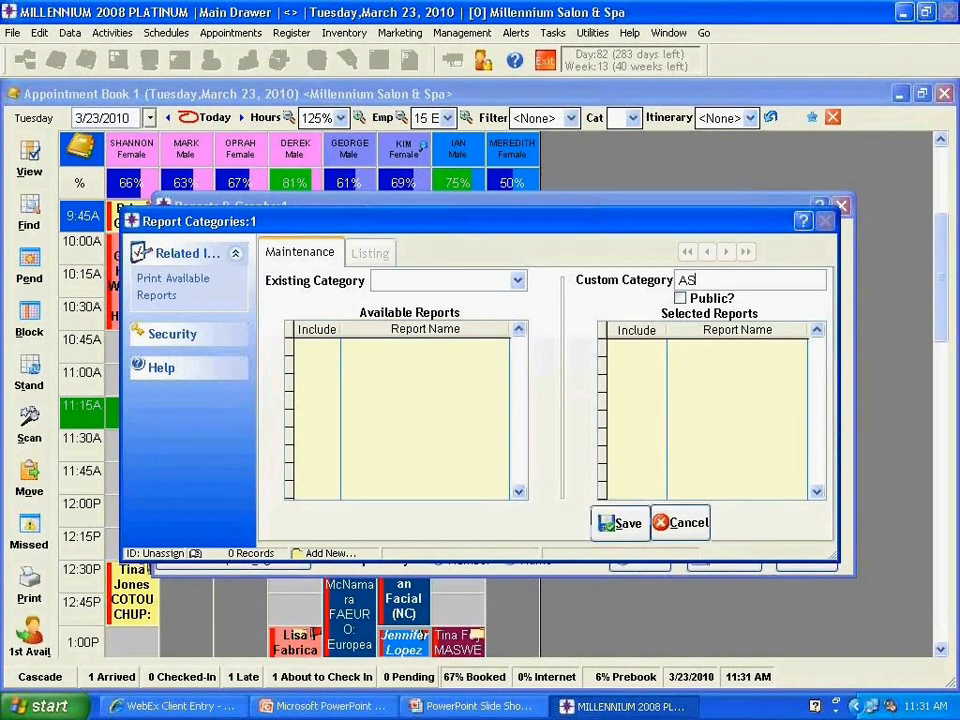
type("PPOINTBOOK R")
key("BackSpace")
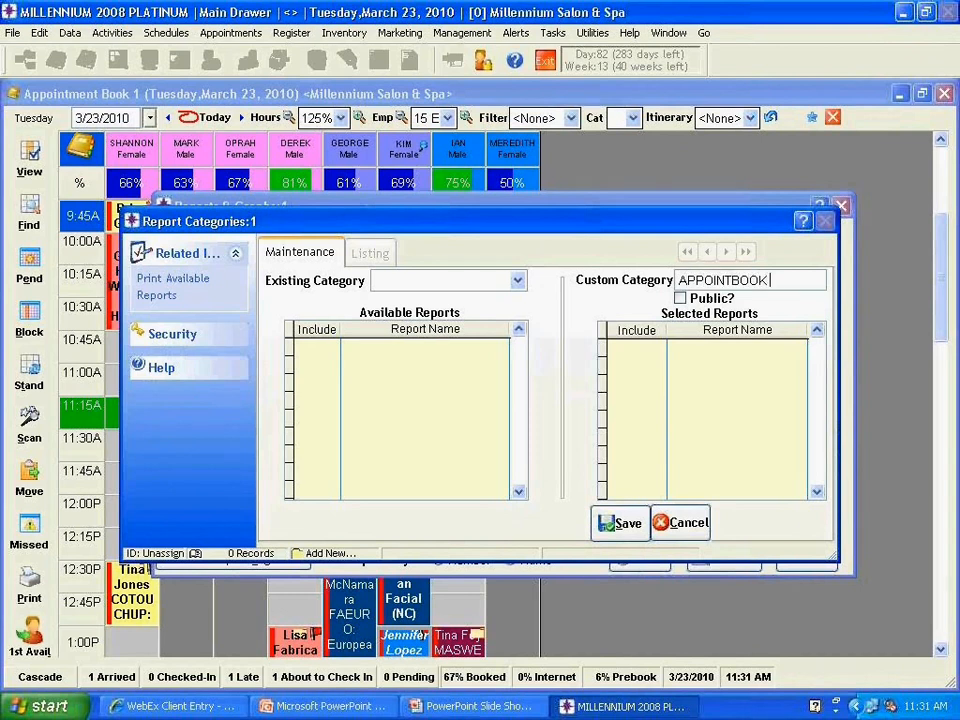
left_click(680, 299)
- Add the Appointments reports AQ005, AQ022, AQ070 and AQ210 to the custom category, save it and close Report Categories
left_click(518, 281)
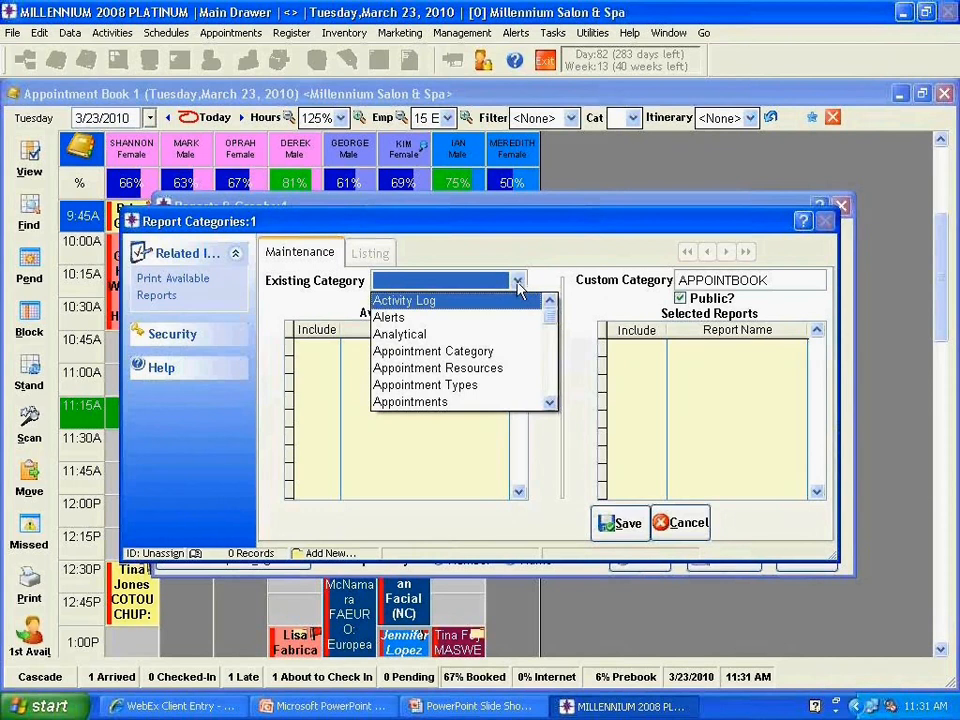
left_click(461, 403)
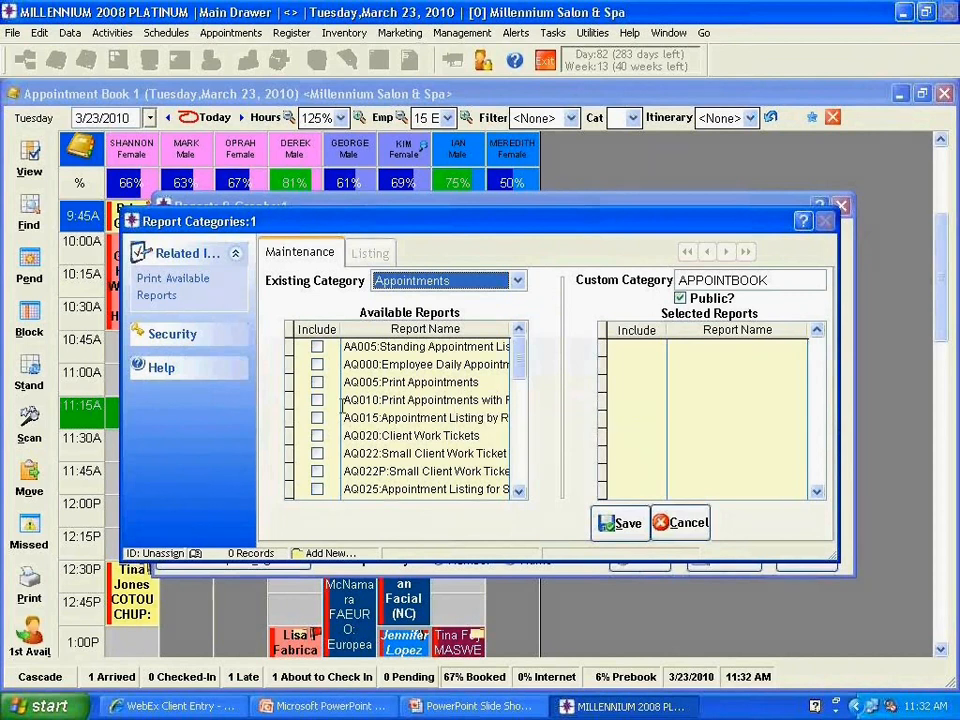
left_click(317, 383)
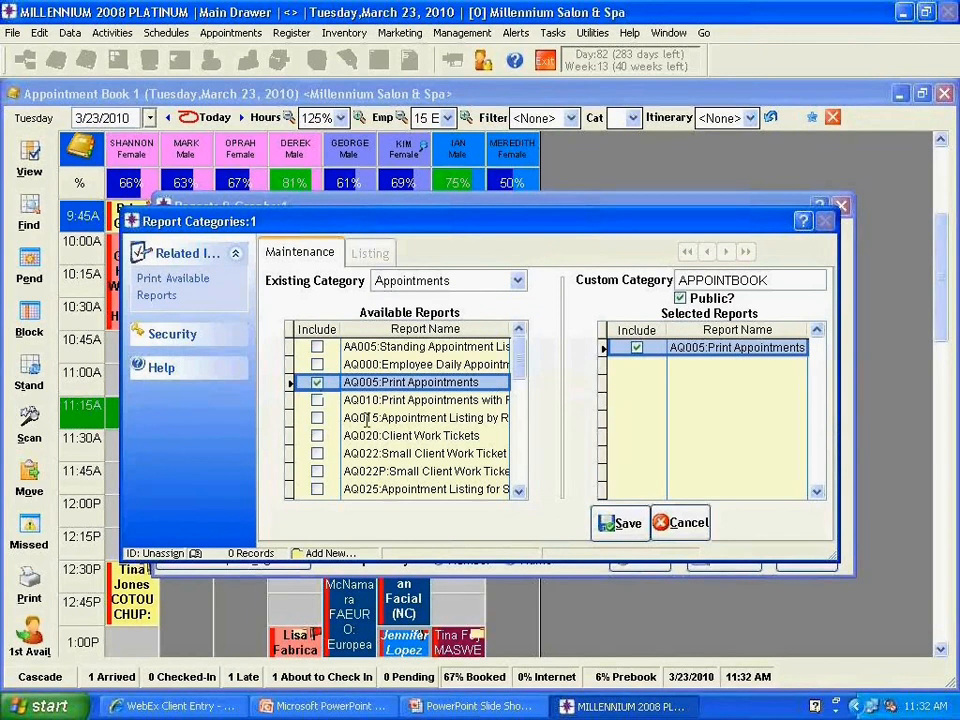
left_click(316, 455)
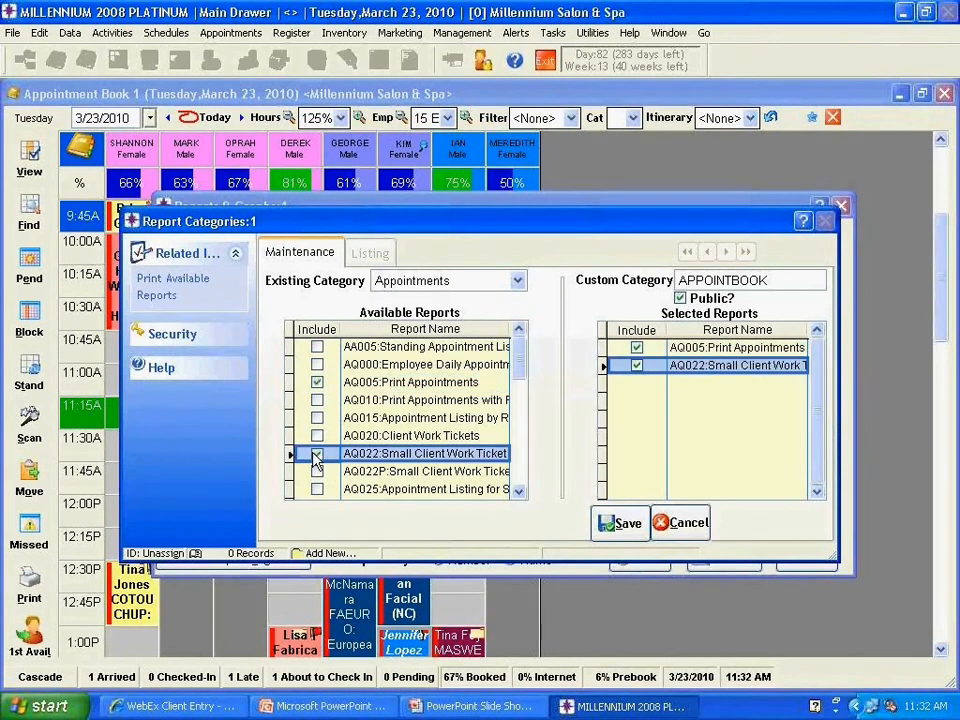
left_click(519, 491)
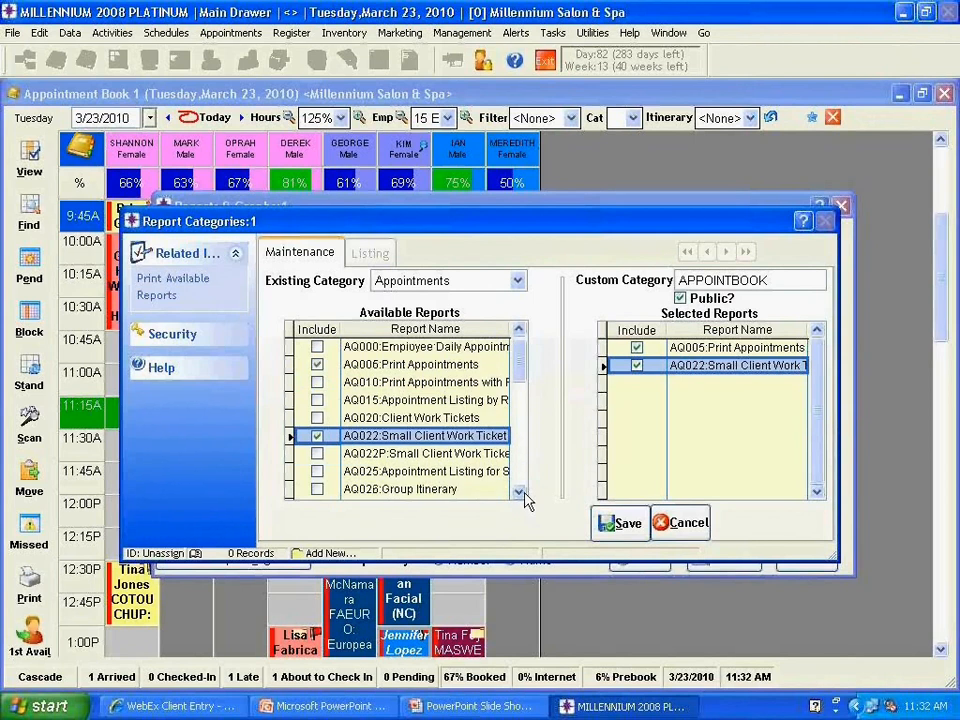
left_click(519, 491)
left_click(519, 491)
left_click(318, 454)
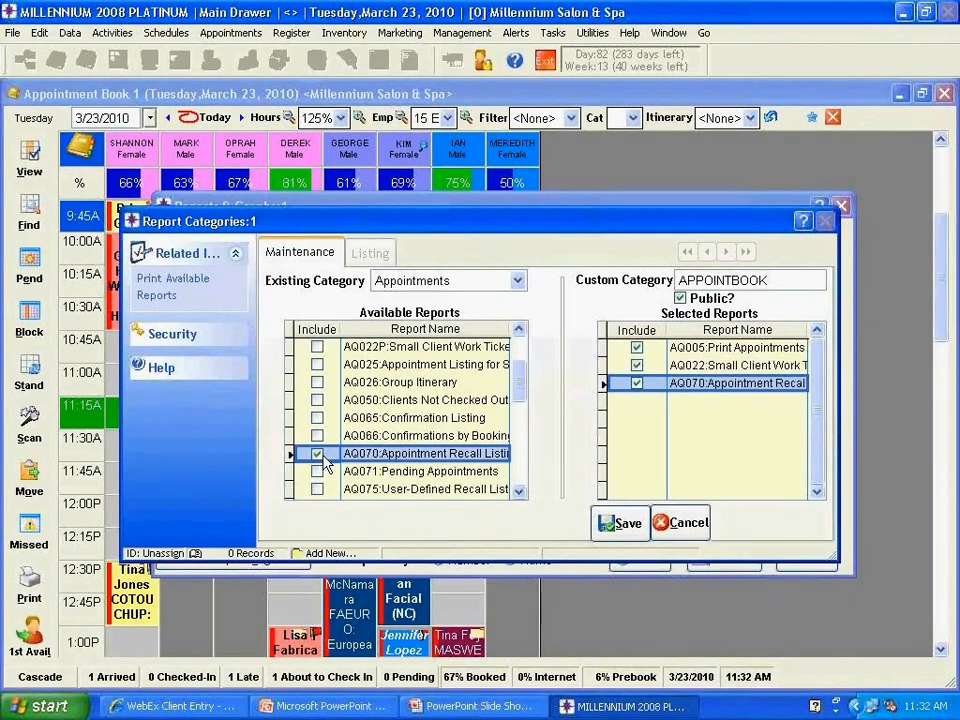
scroll(519, 491, "down", 7)
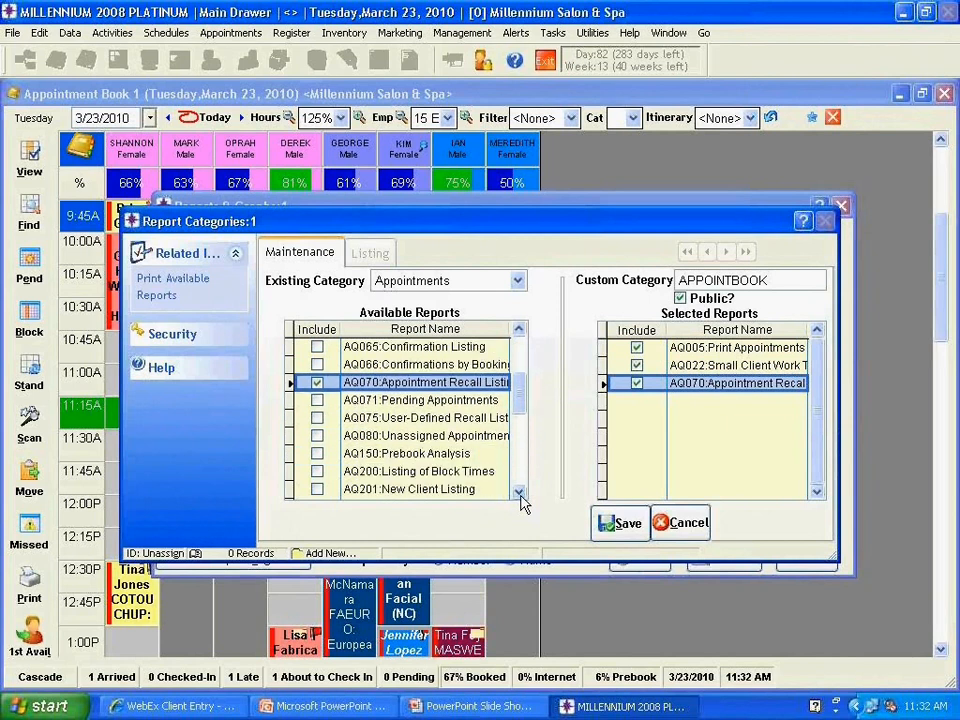
left_click(317, 471)
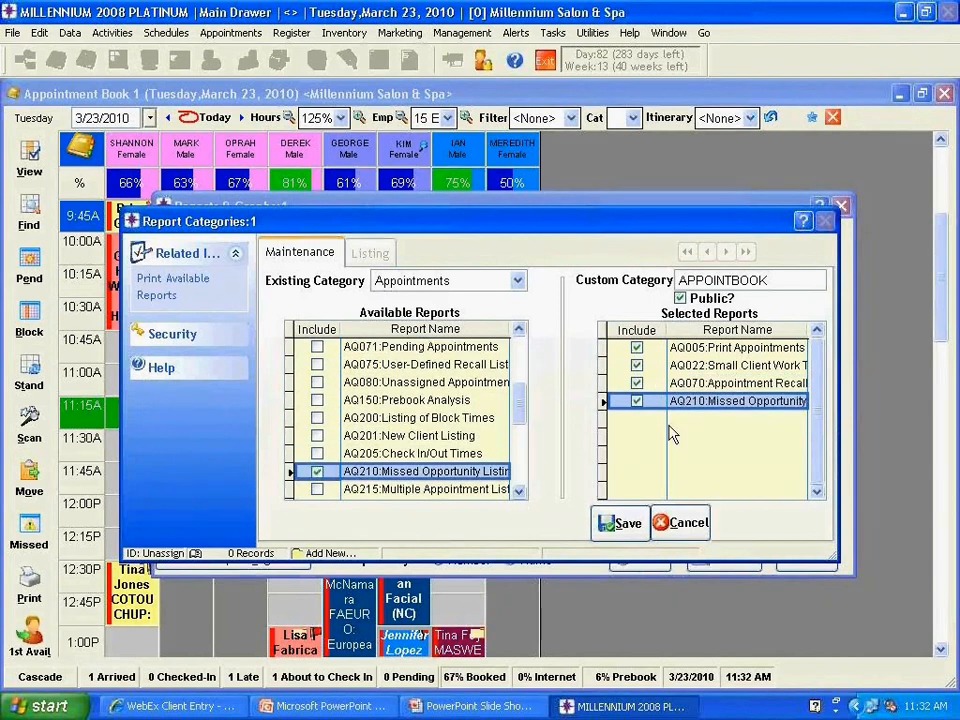
left_click(617, 523)
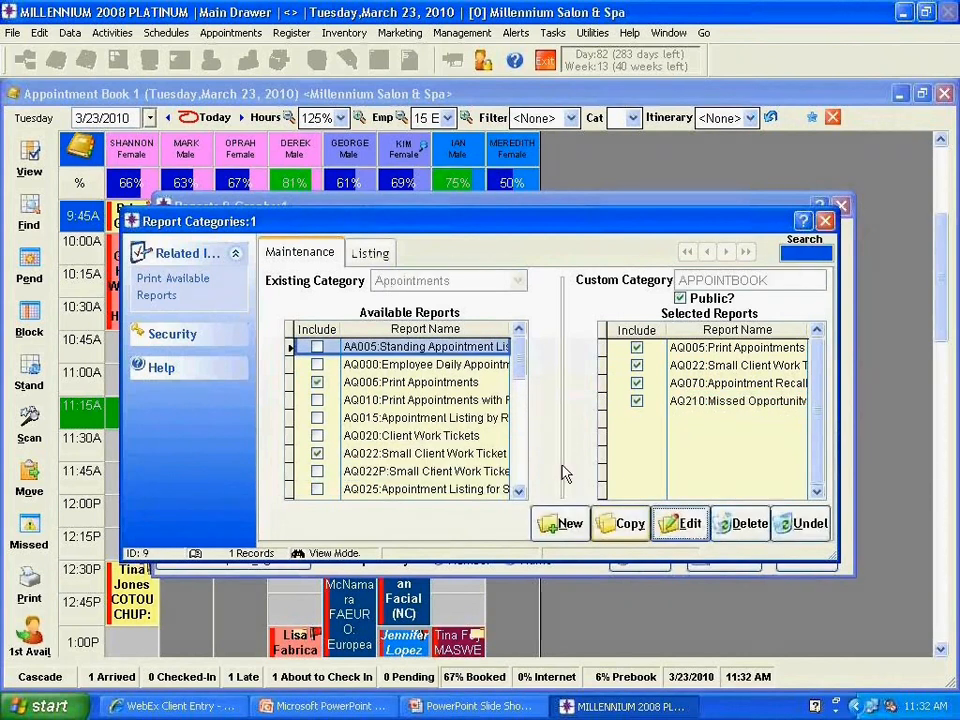
left_click(825, 220)
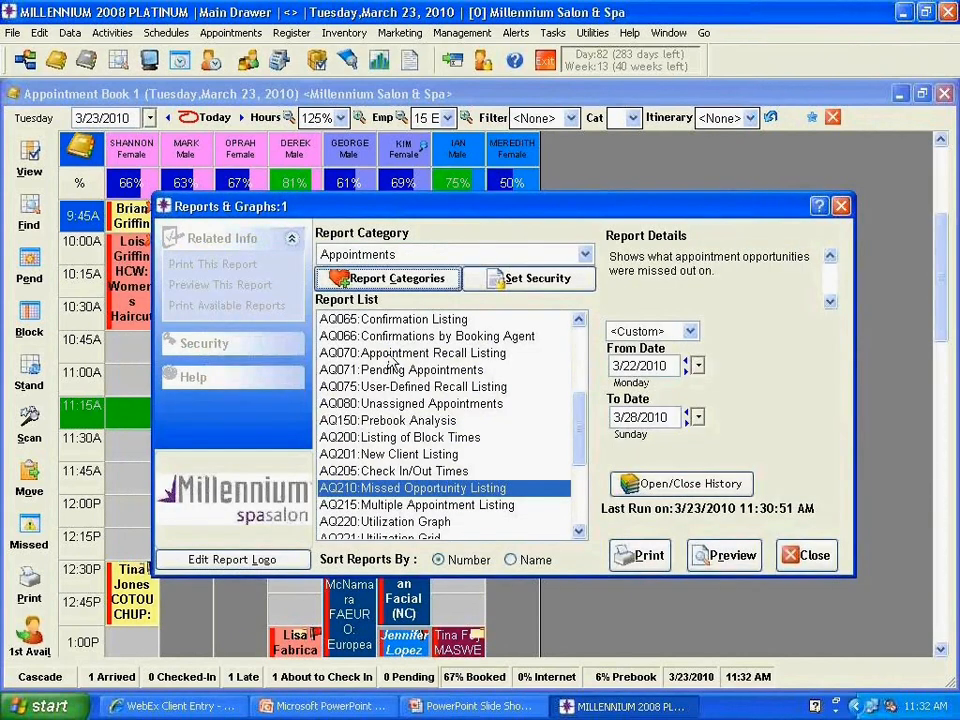
- Show the reports in the custom <Appointbook> category, and close the Reports & Graphs window
left_click(406, 390)
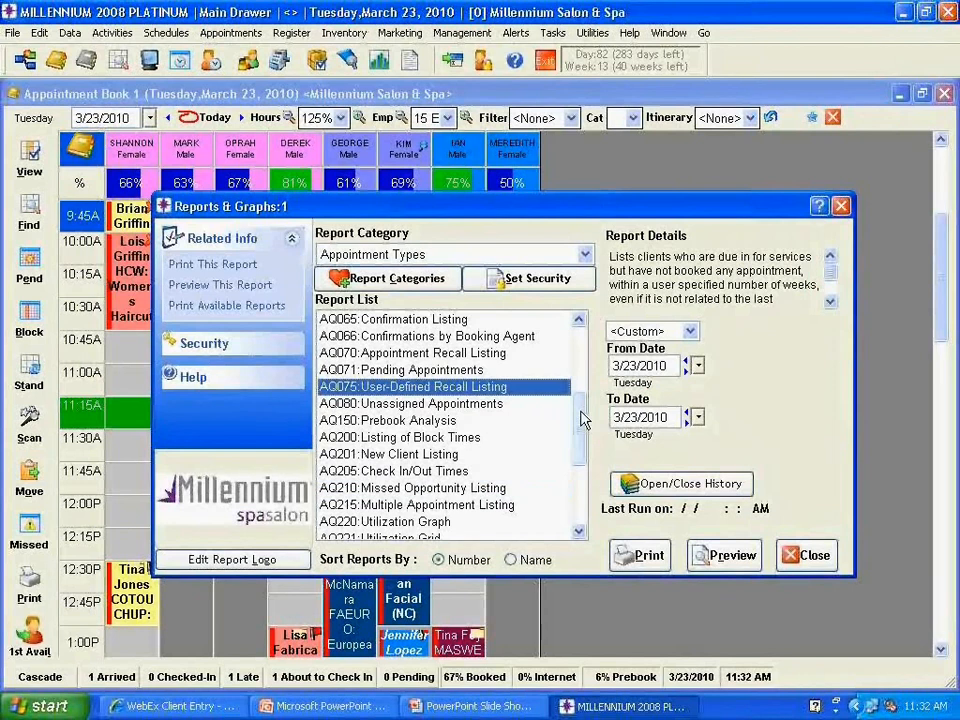
scroll(401, 455, "up", 4)
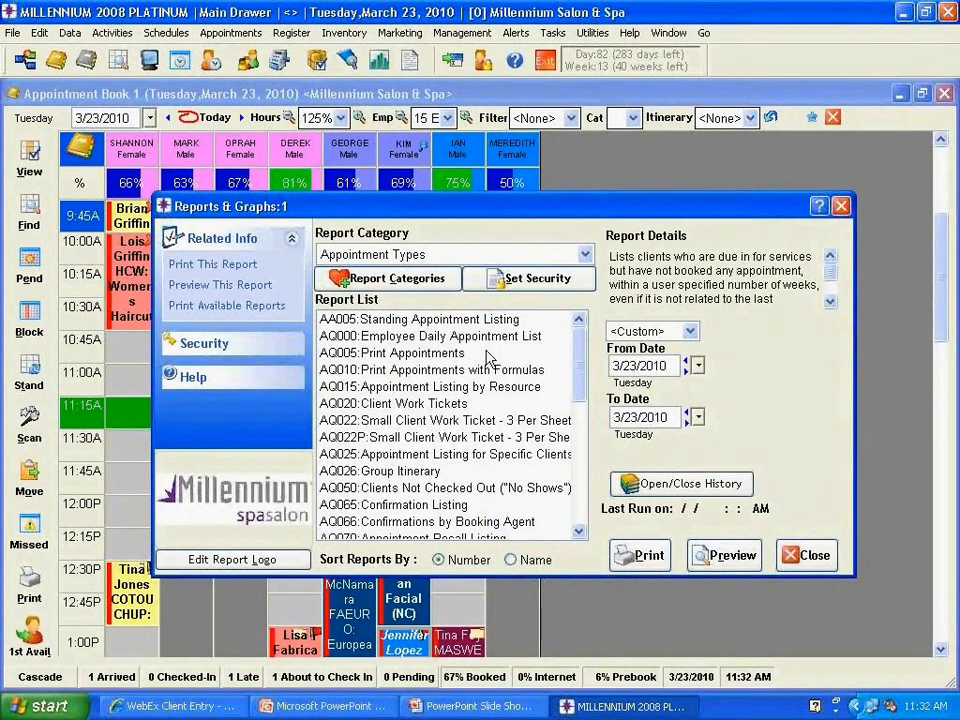
left_click(584, 254)
scroll(585, 281, "up", 2)
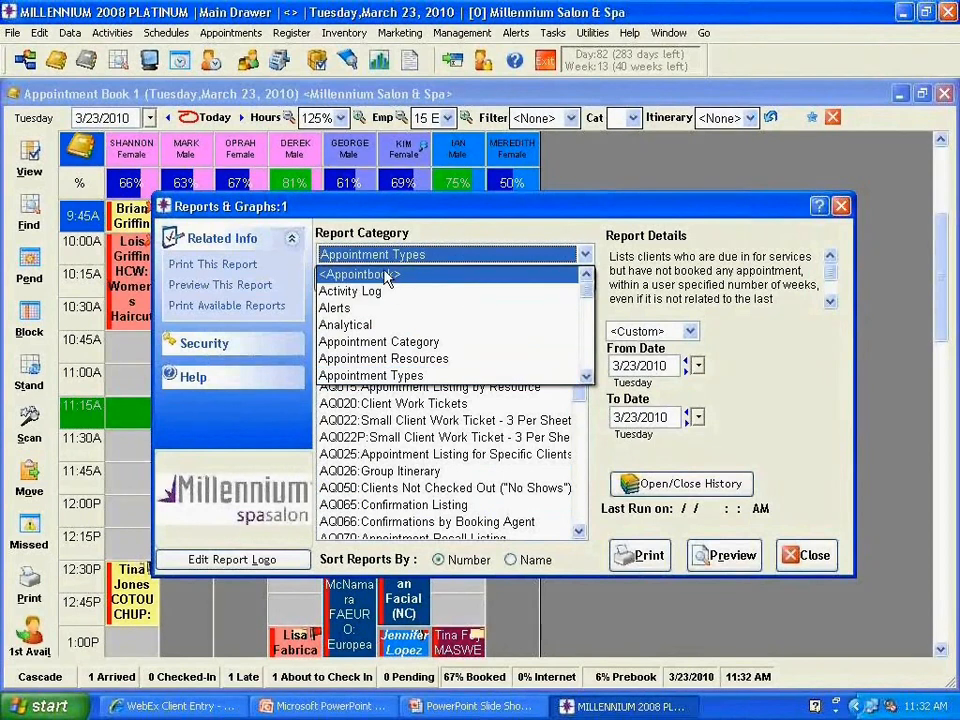
left_click(376, 278)
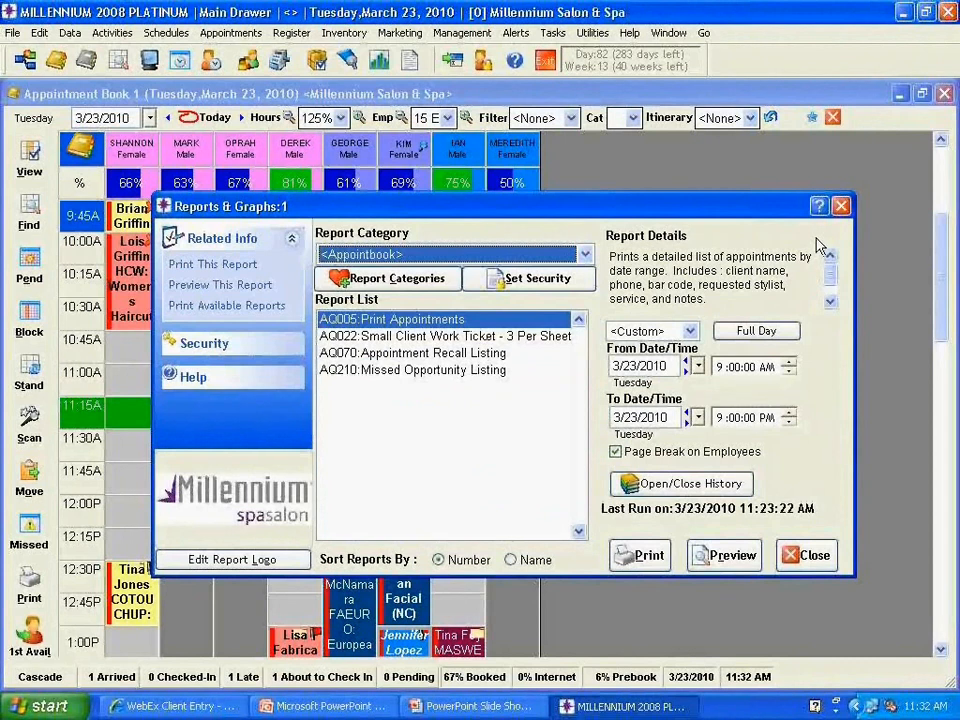
left_click(841, 207)
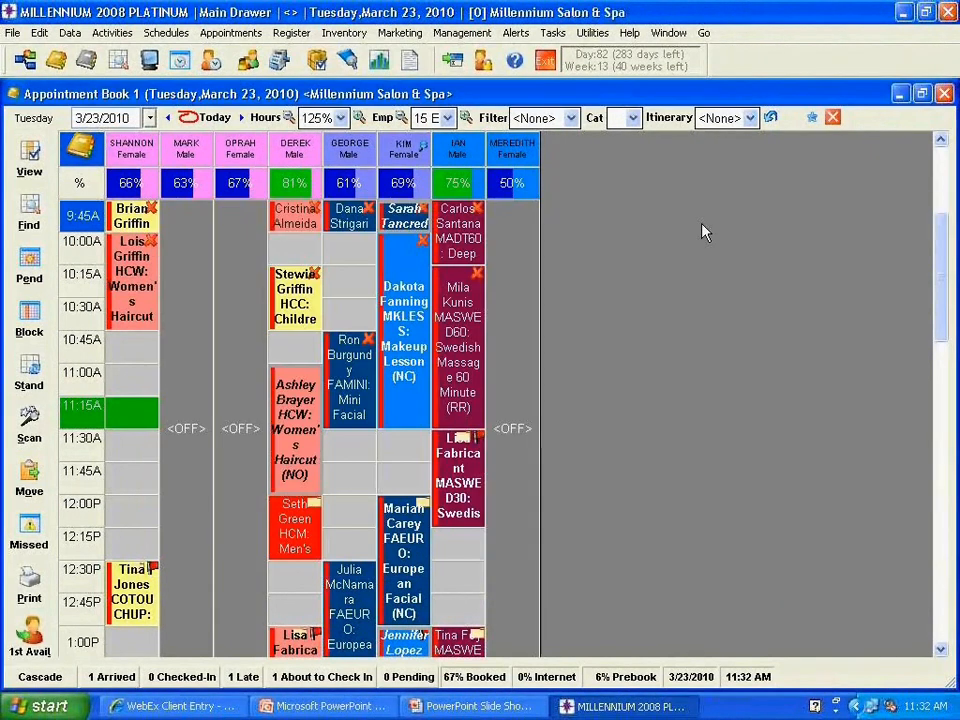